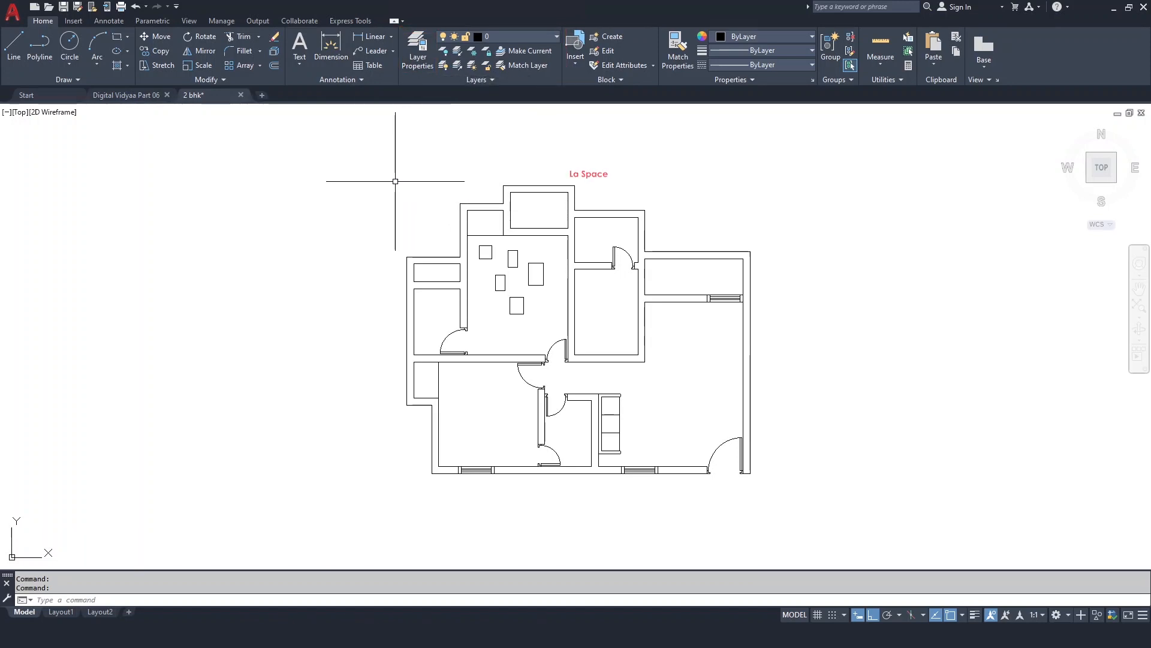
Step: Open the layer properties manager and set layer 0's color to red, index color 10
type("LA")
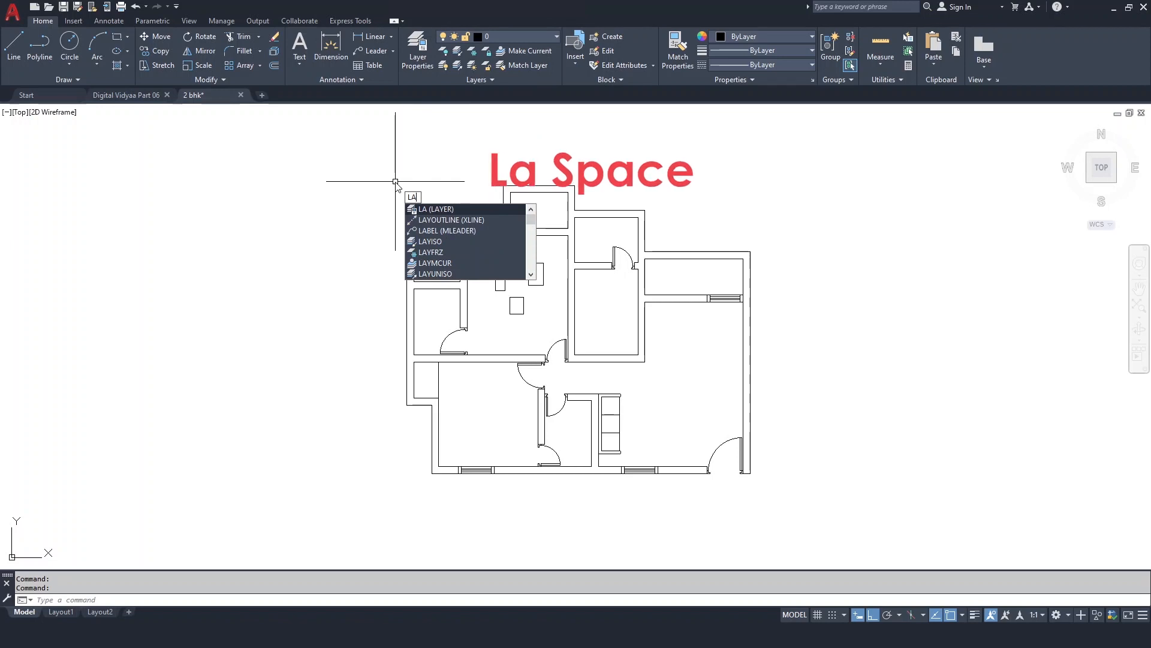
key("Return")
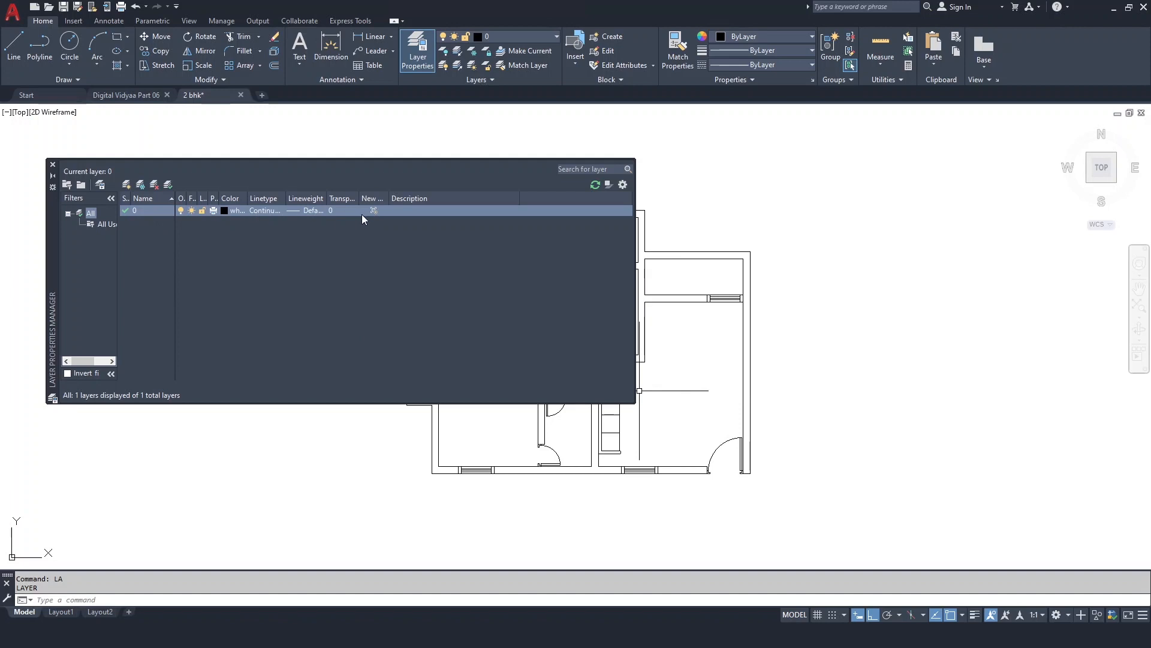
left_click(225, 211)
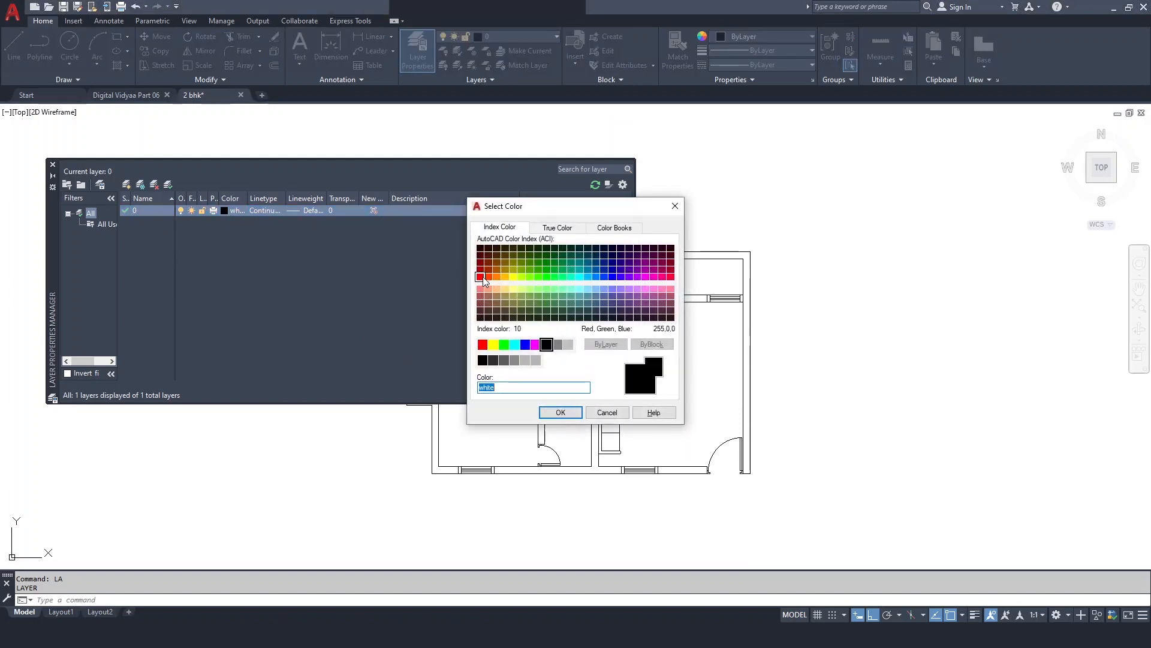
left_click(481, 277)
left_click(571, 415)
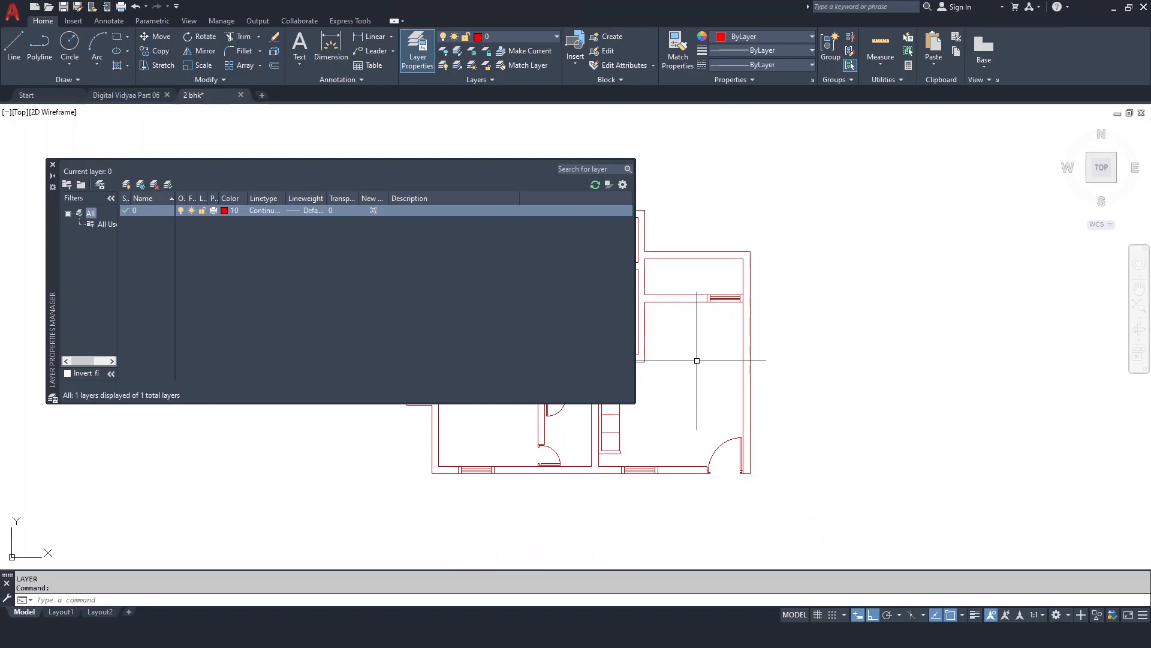
Step: Set layer 0's color to black, index color 250
left_click(226, 210)
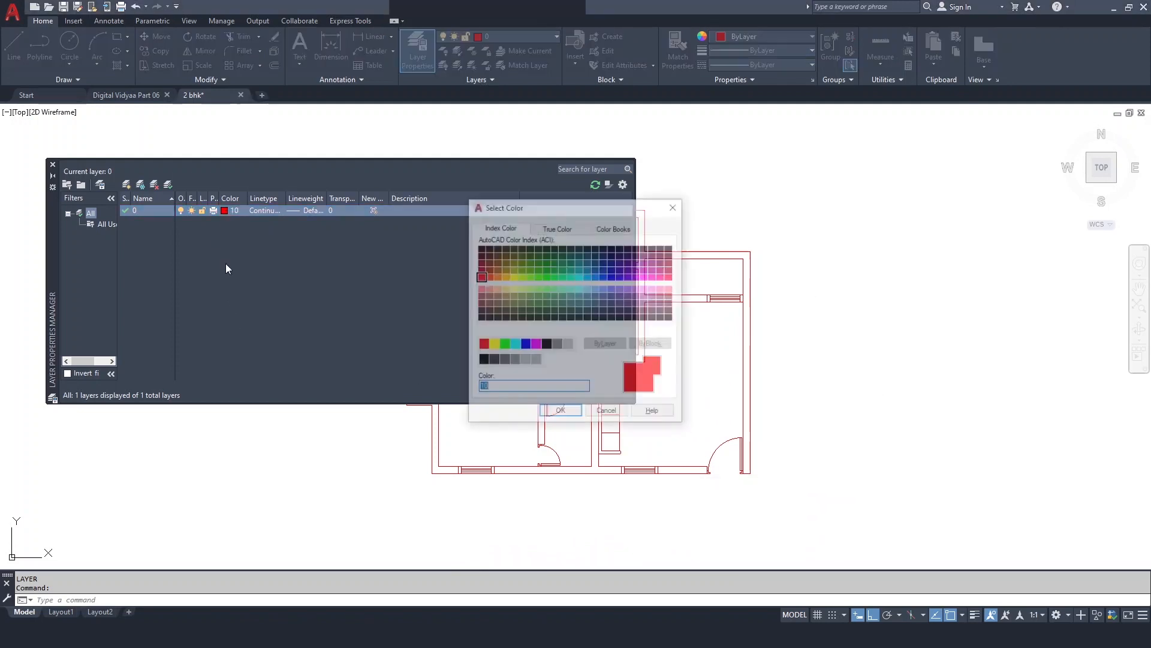
left_click(480, 318)
left_click(483, 360)
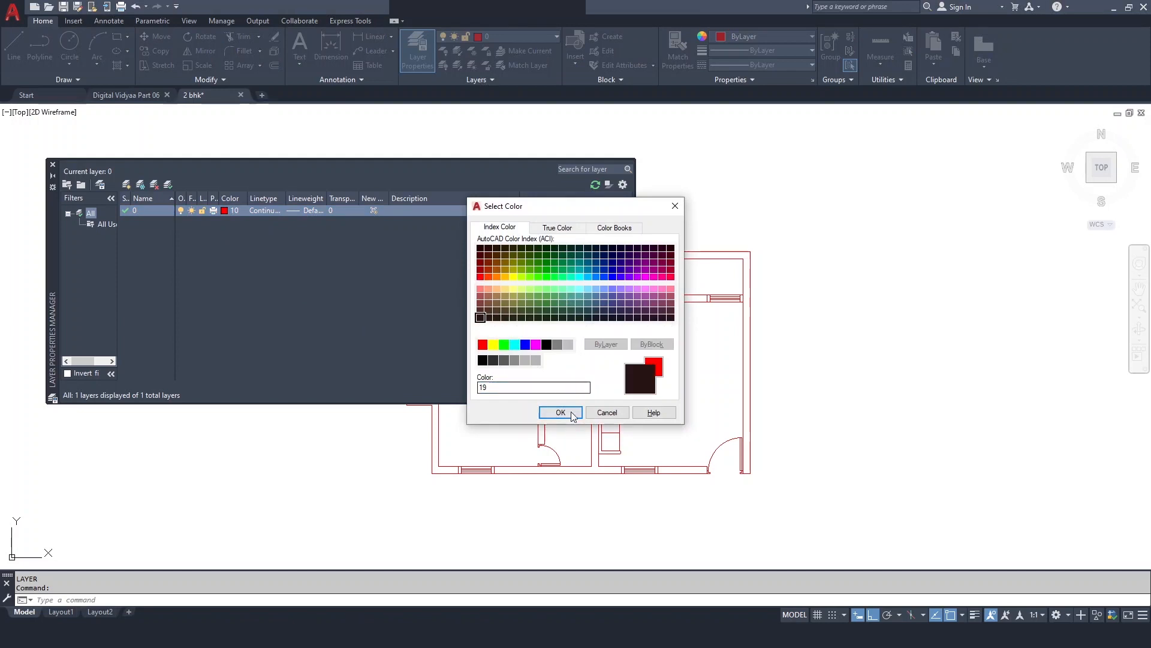
left_click(559, 413)
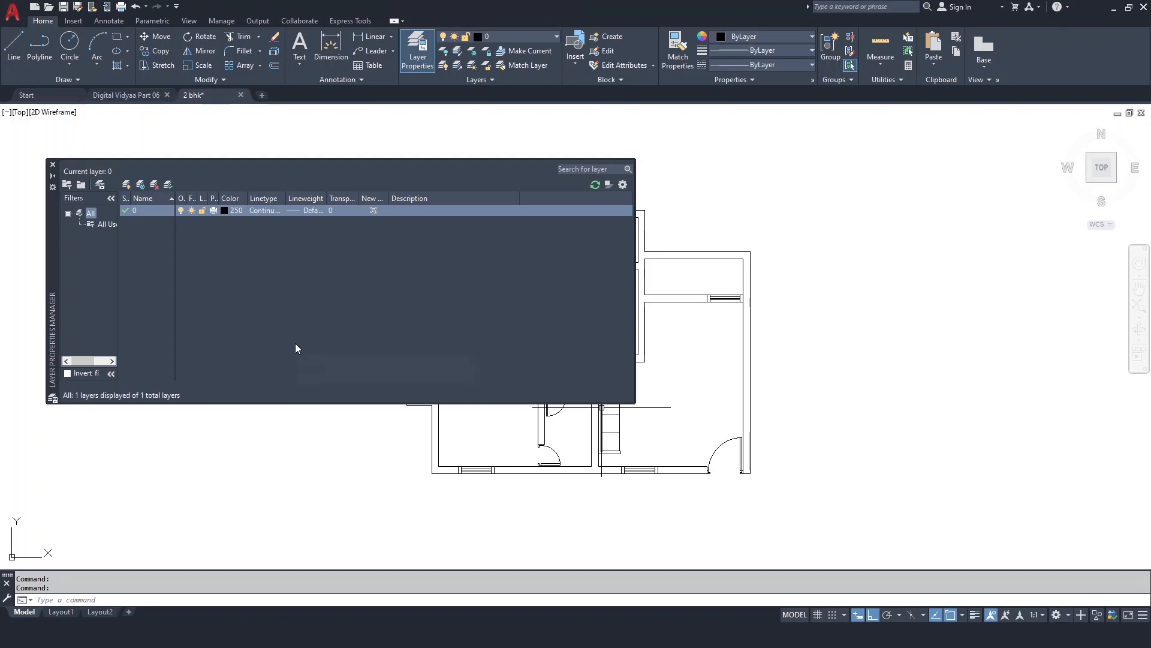
Step: Create two new layers named wall and door
left_click(126, 185)
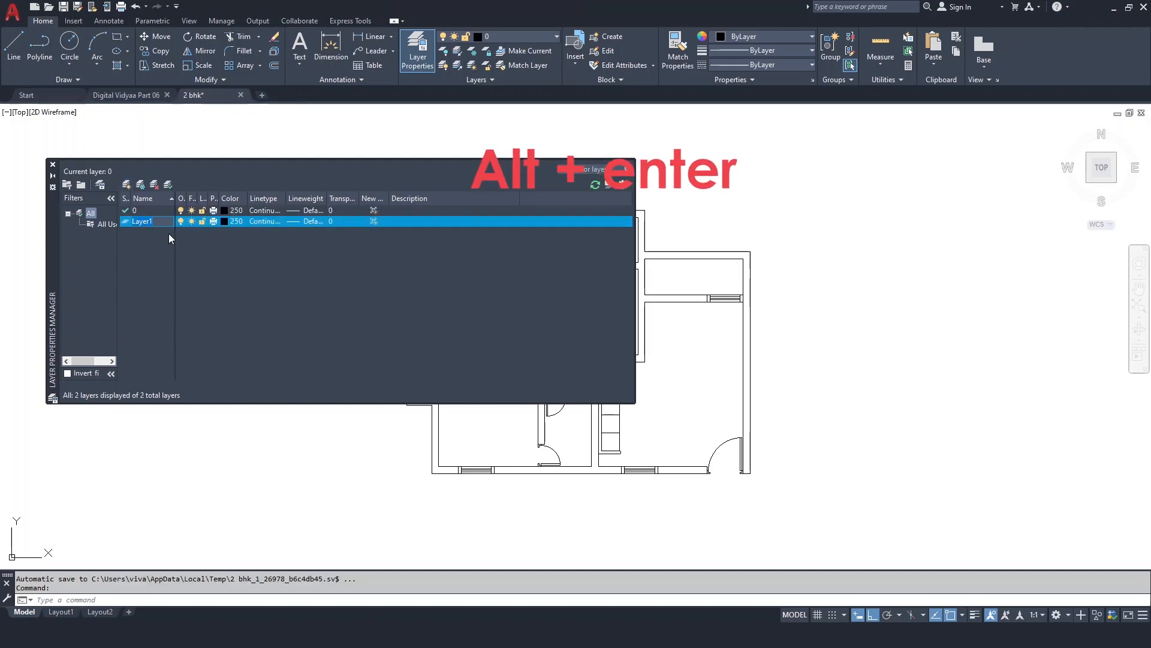
type("wa")
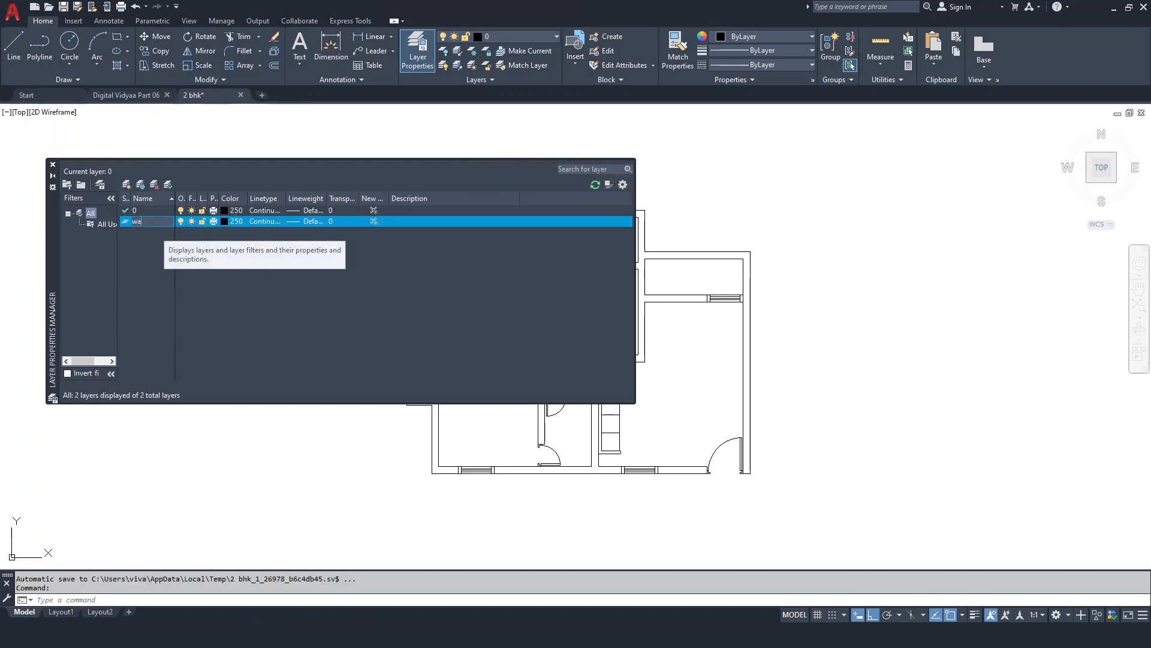
type("ll")
key("Return")
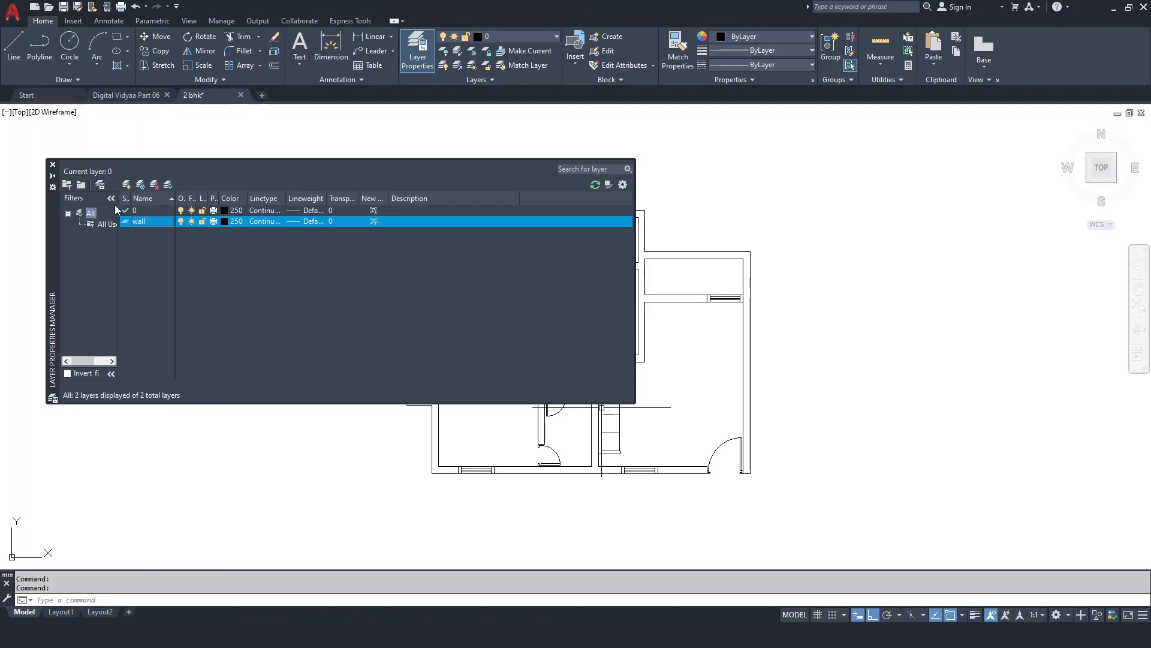
left_click(127, 185)
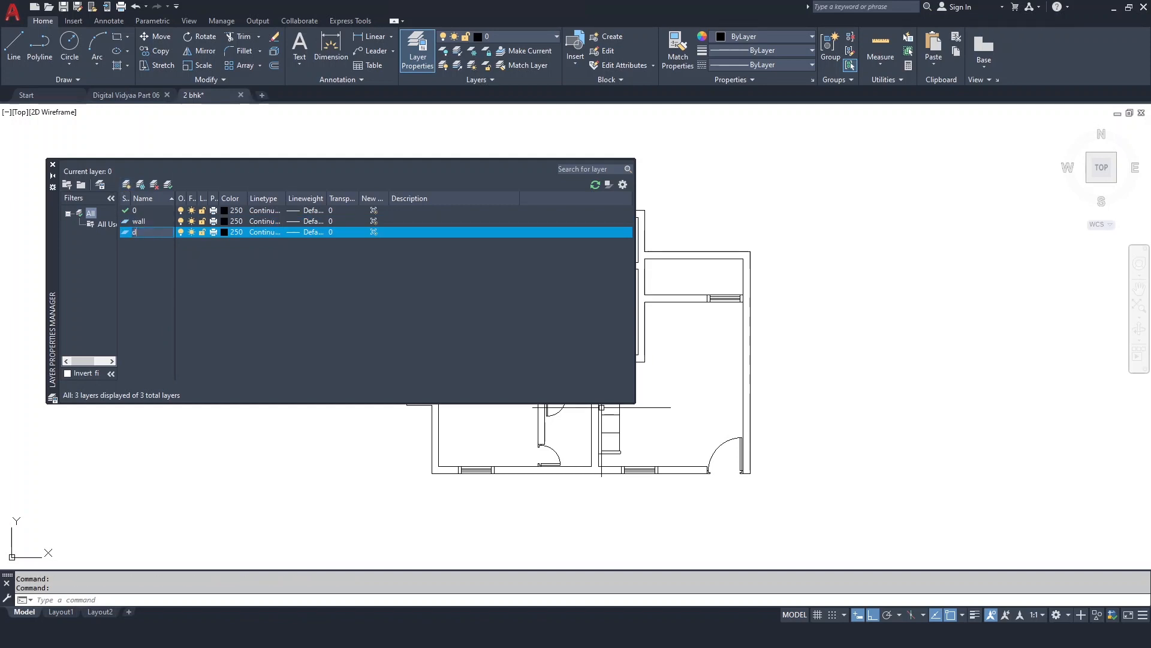
type("door")
key("Return")
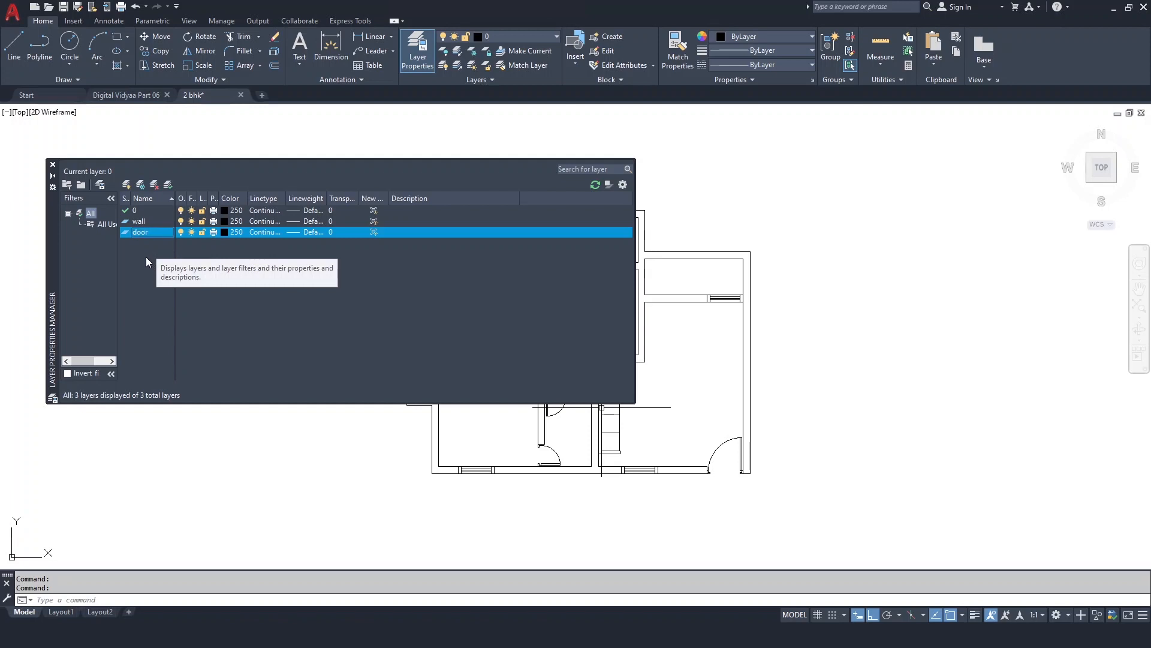
Step: Create two more layers named window and furniture
left_click(126, 185)
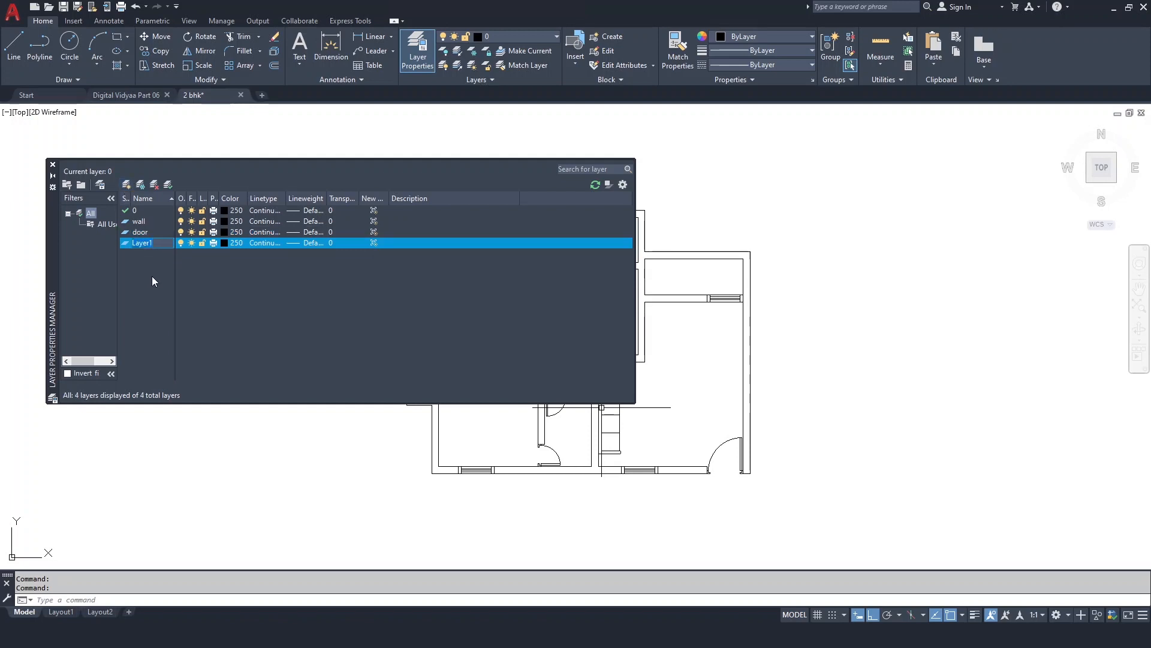
type("window")
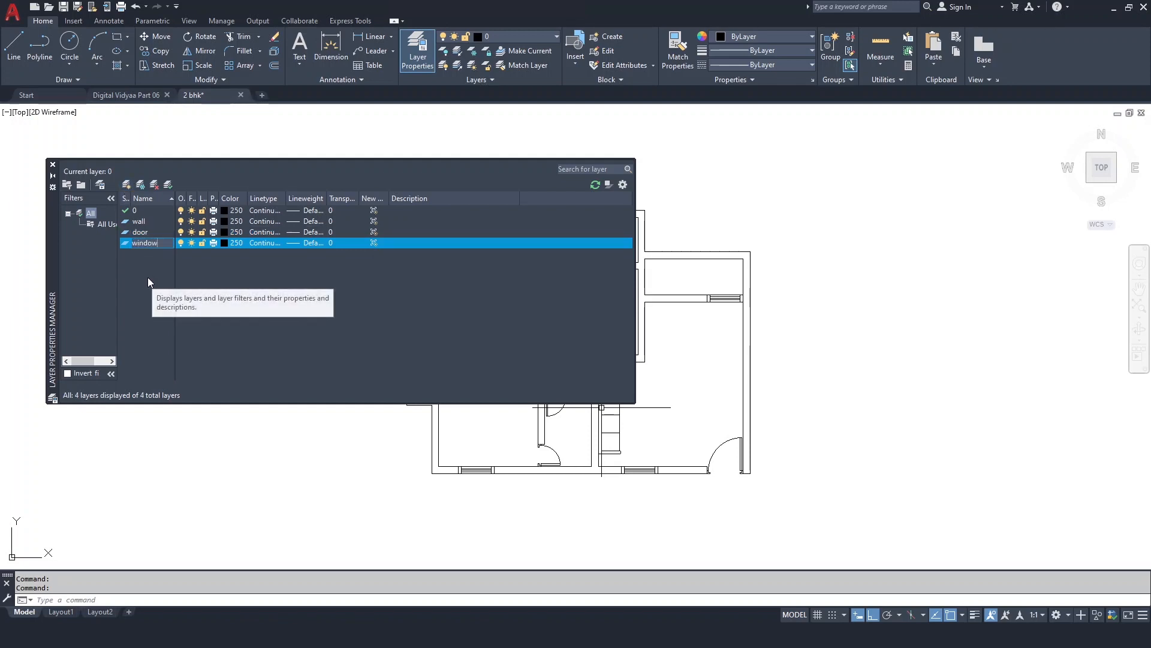
left_click(127, 184)
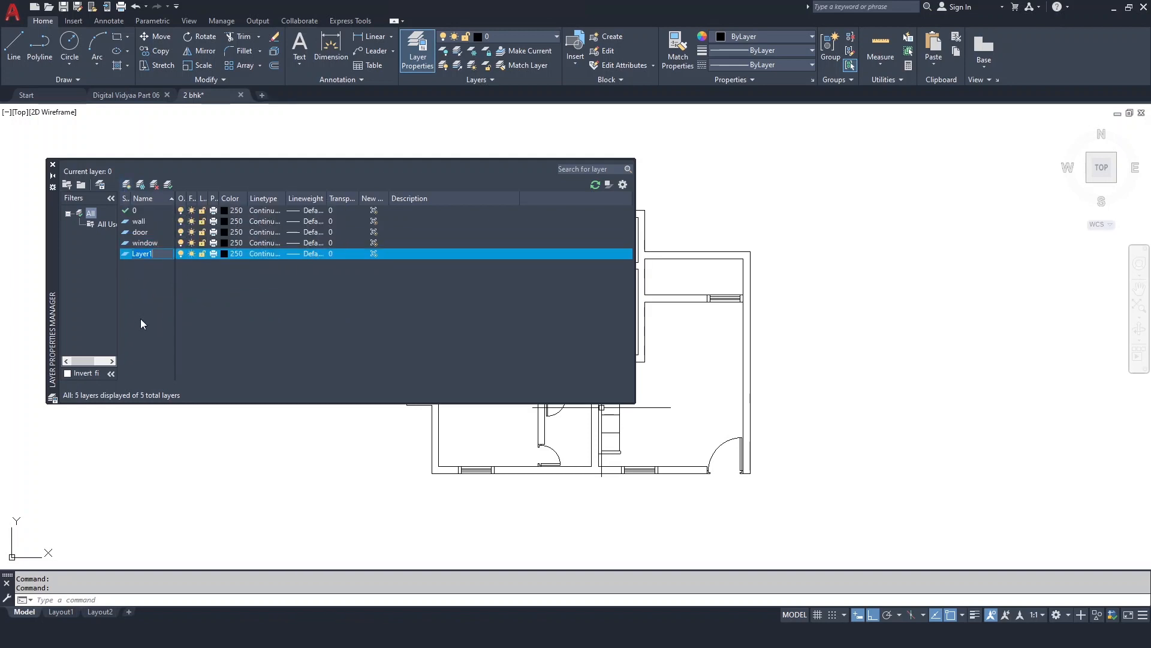
type("furn")
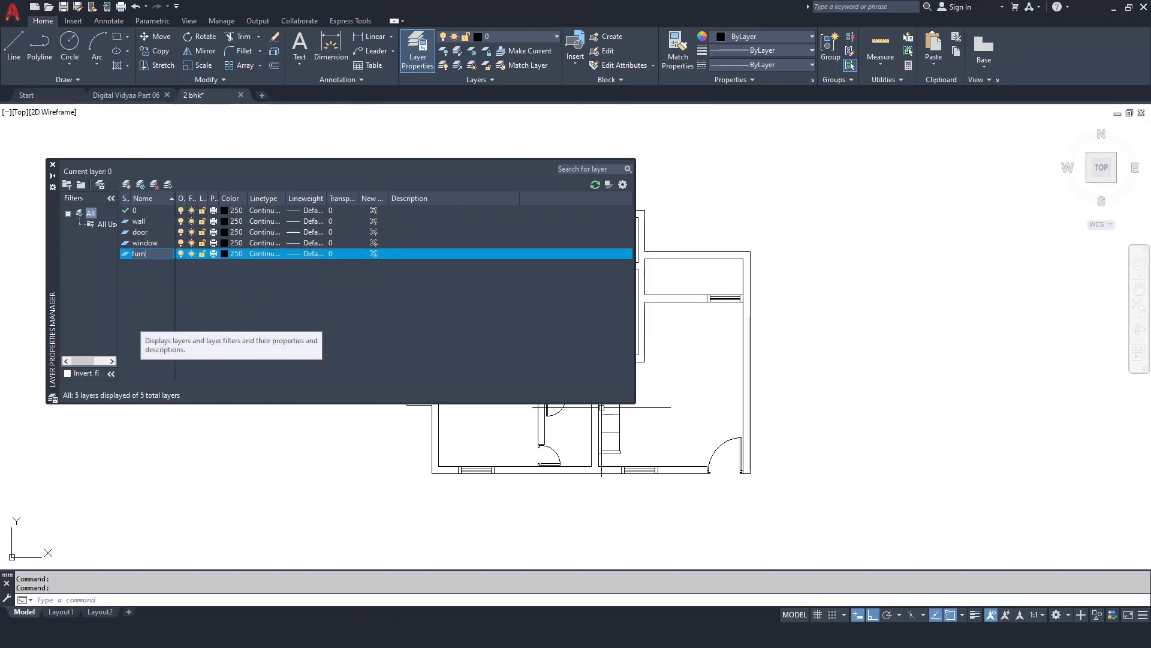
type("iture")
key("Return")
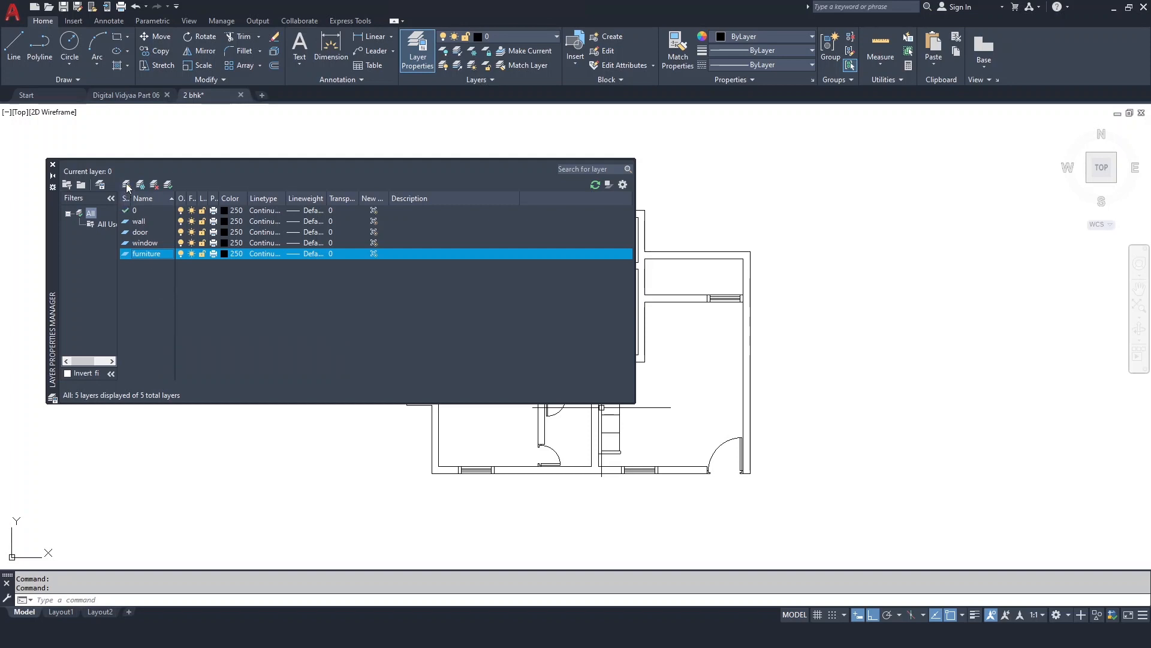
Step: Set the wall layer's color to dark blue index 186 and the door layer's color to green index 104
left_click(131, 221)
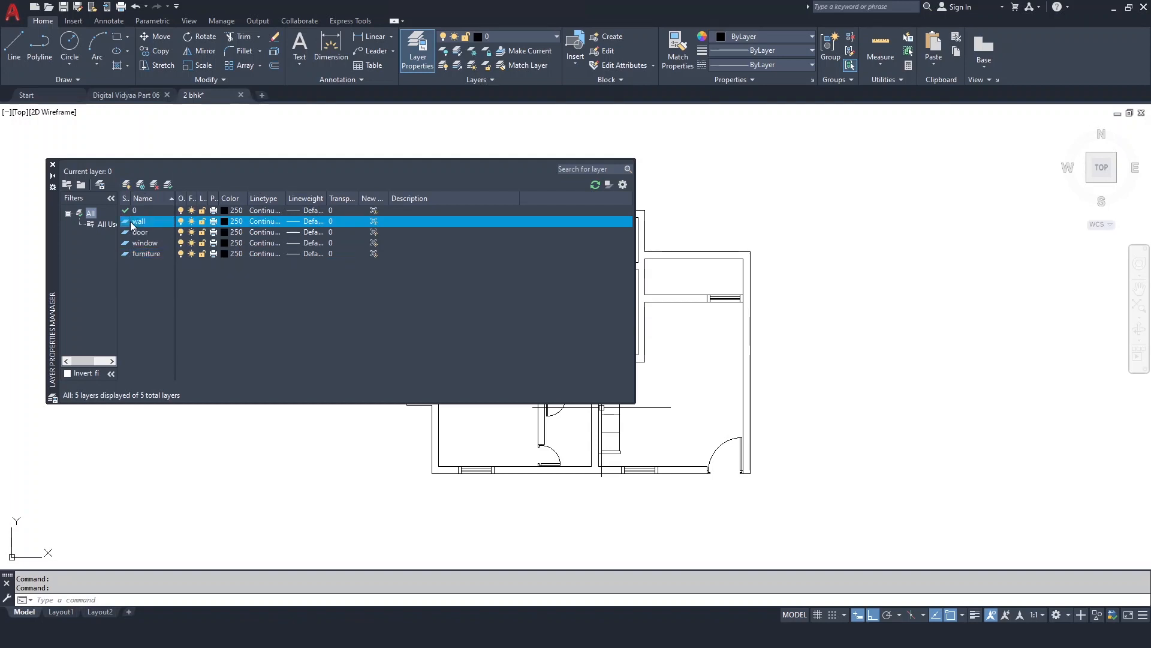
left_click(224, 222)
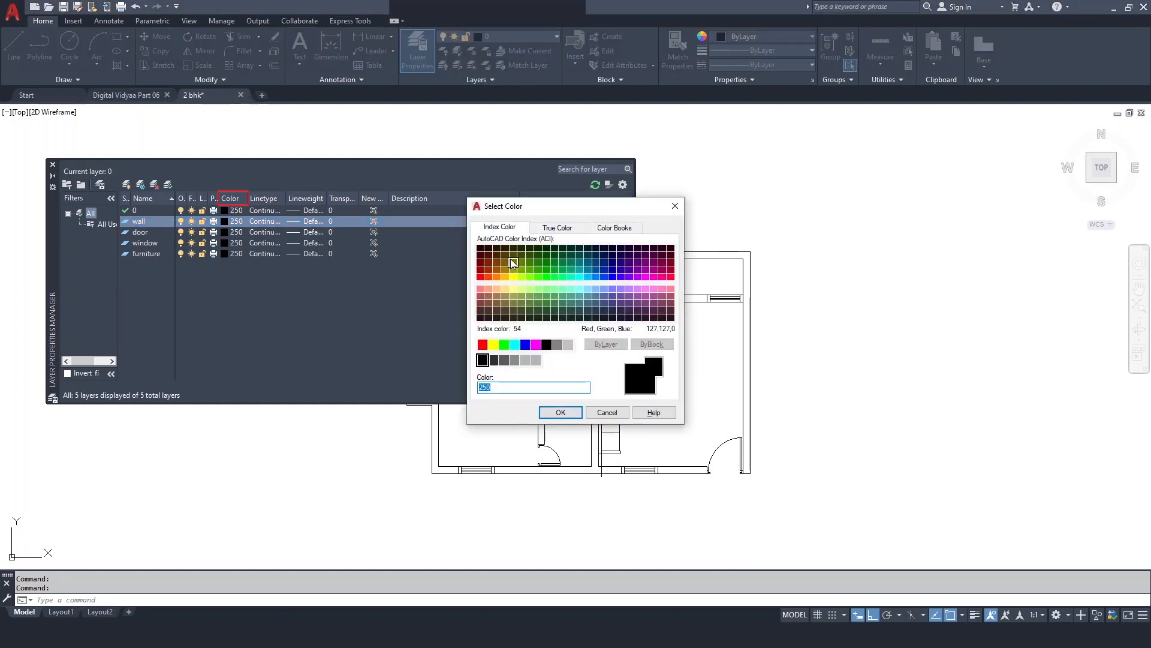
left_click(621, 255)
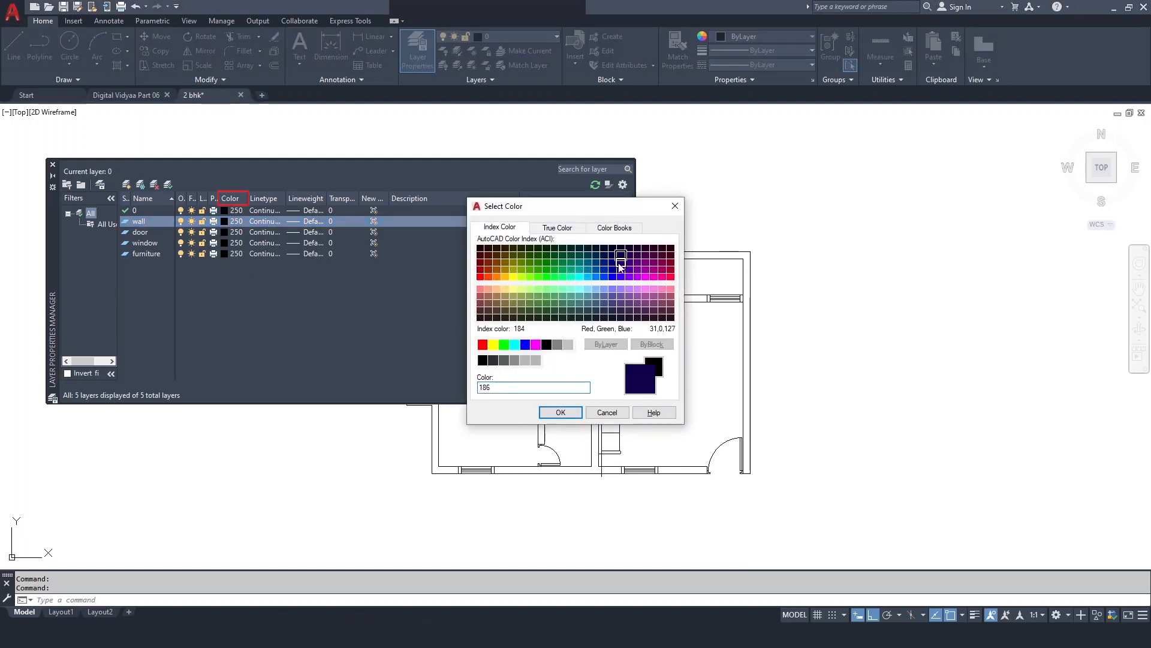
left_click(571, 415)
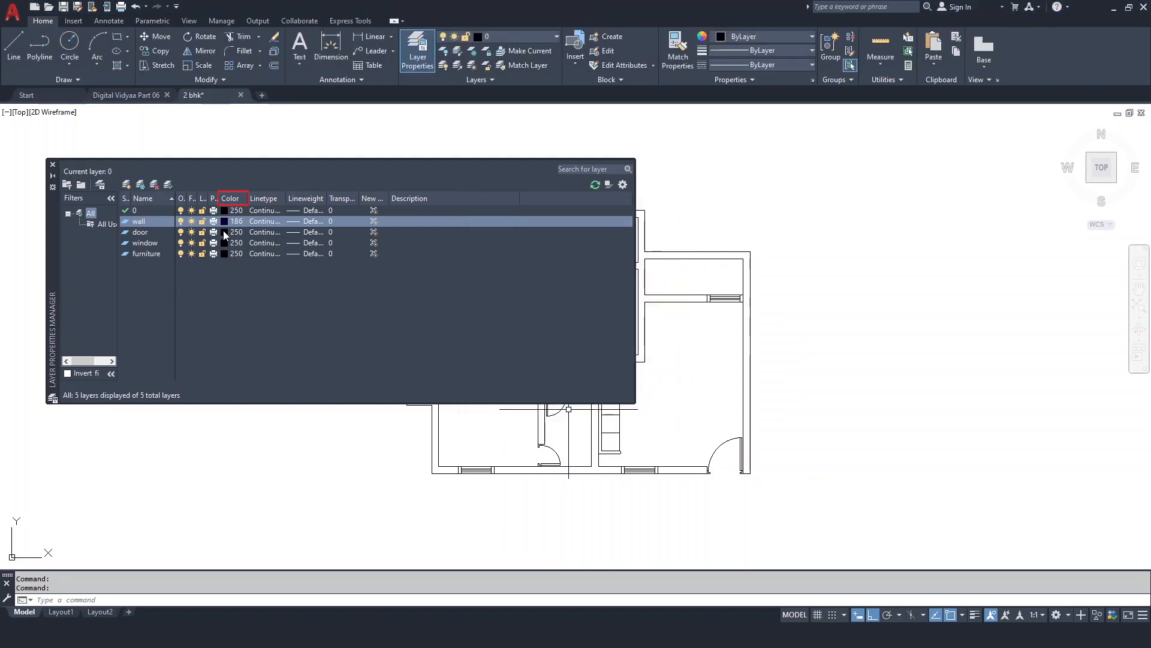
left_click(223, 231)
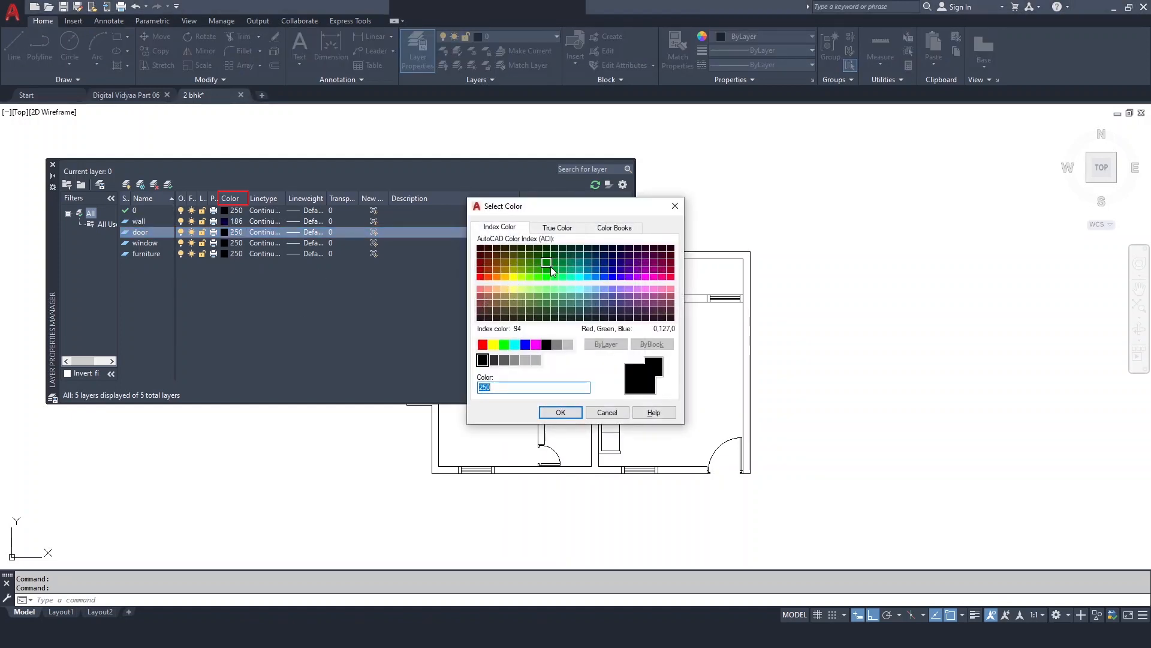
left_click(559, 264)
left_click(560, 412)
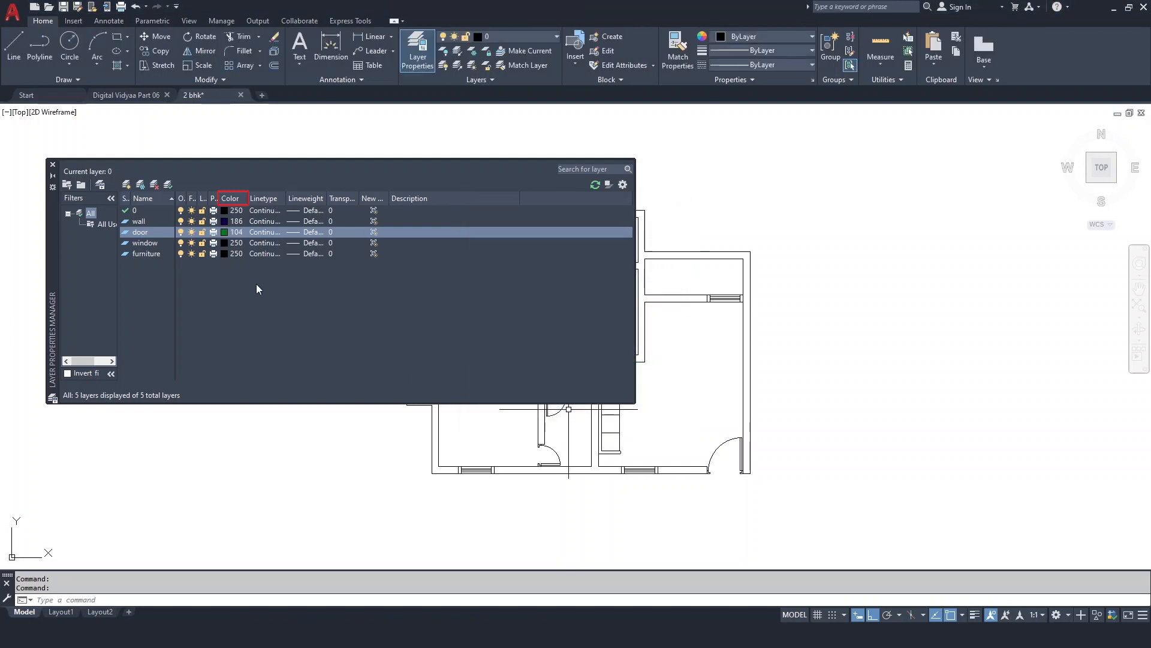
Step: Set the window layer's color to light purple index 191 and the furniture layer's color to orange index 30
left_click(224, 243)
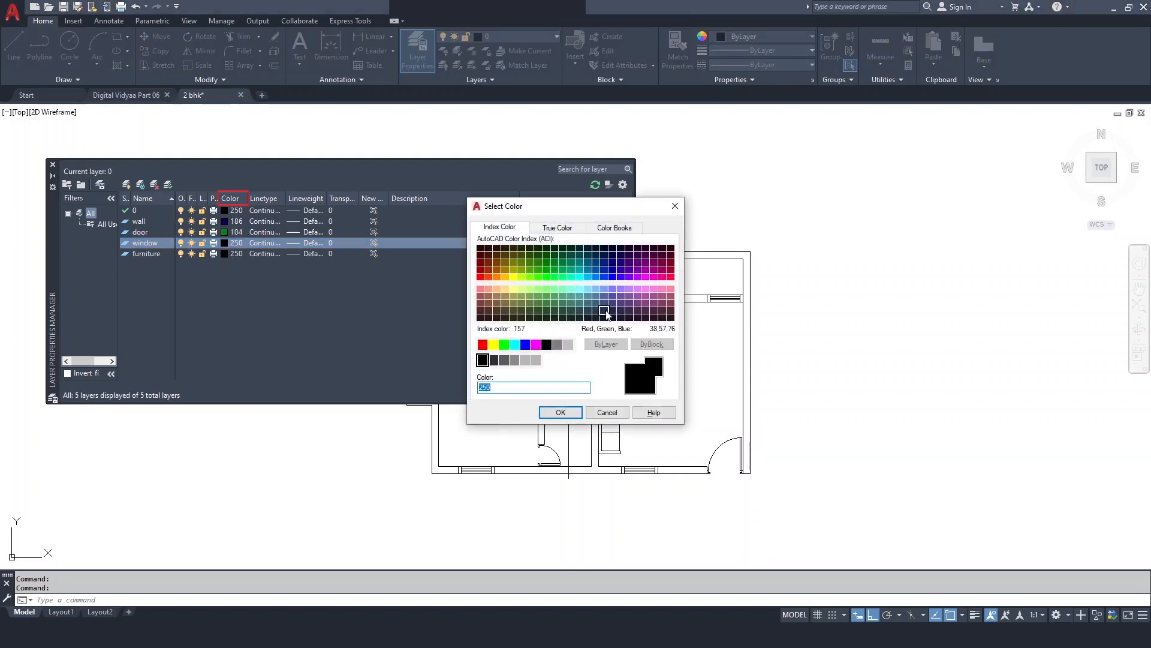
left_click(629, 288)
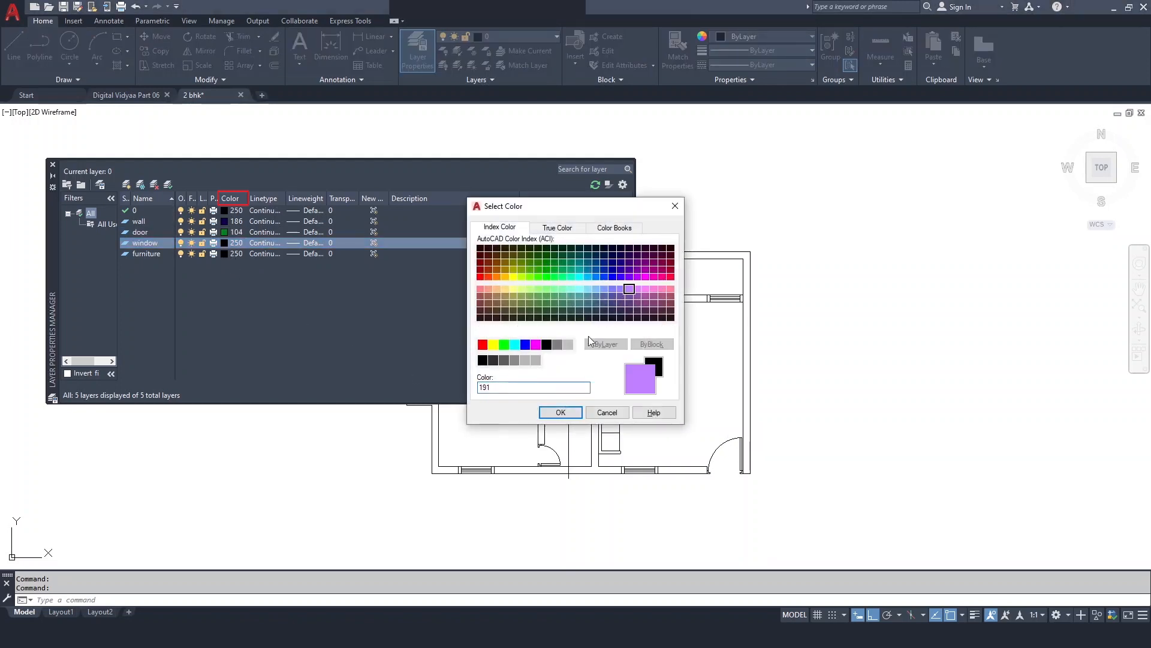
left_click(558, 413)
left_click(224, 254)
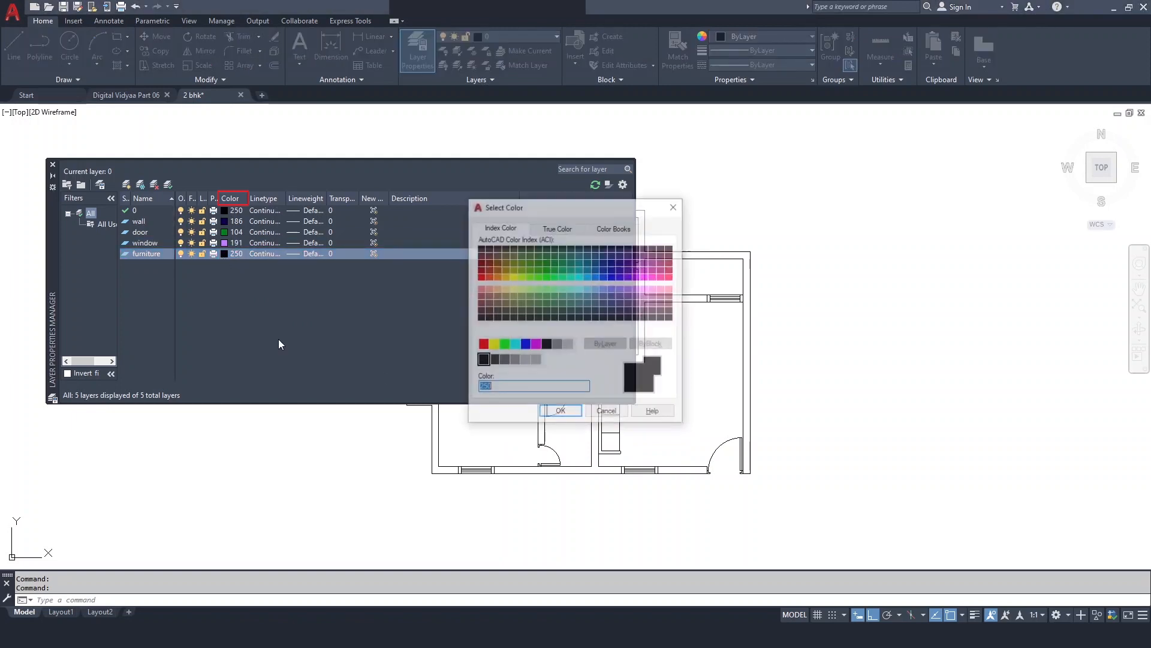
left_click(496, 291)
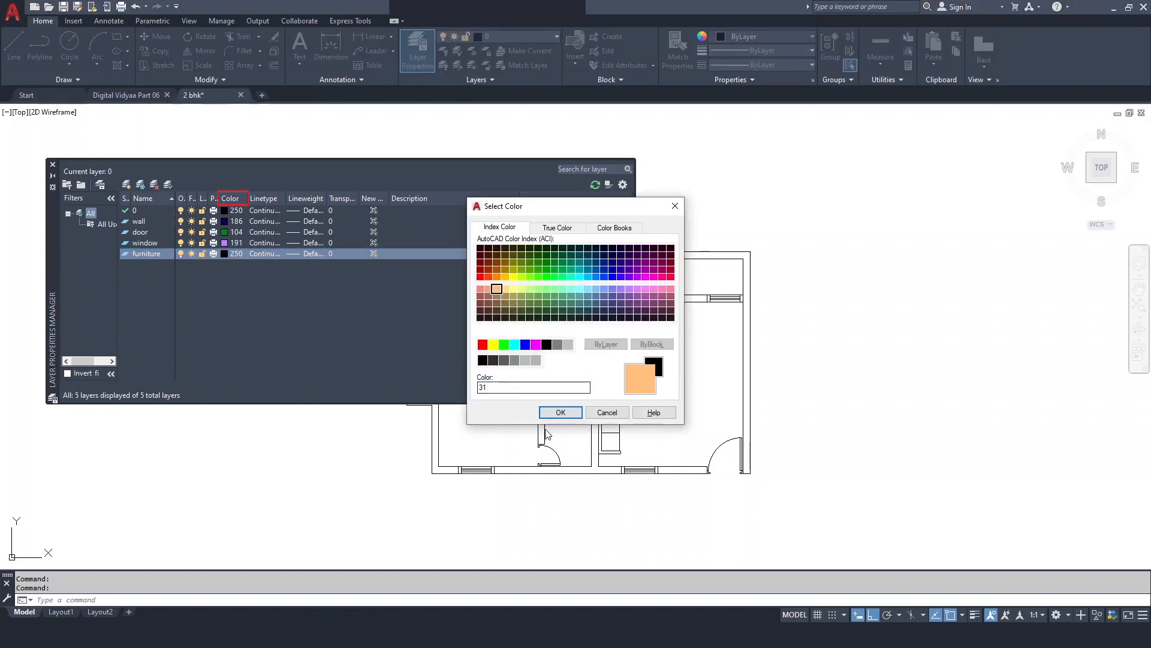
left_click(496, 276)
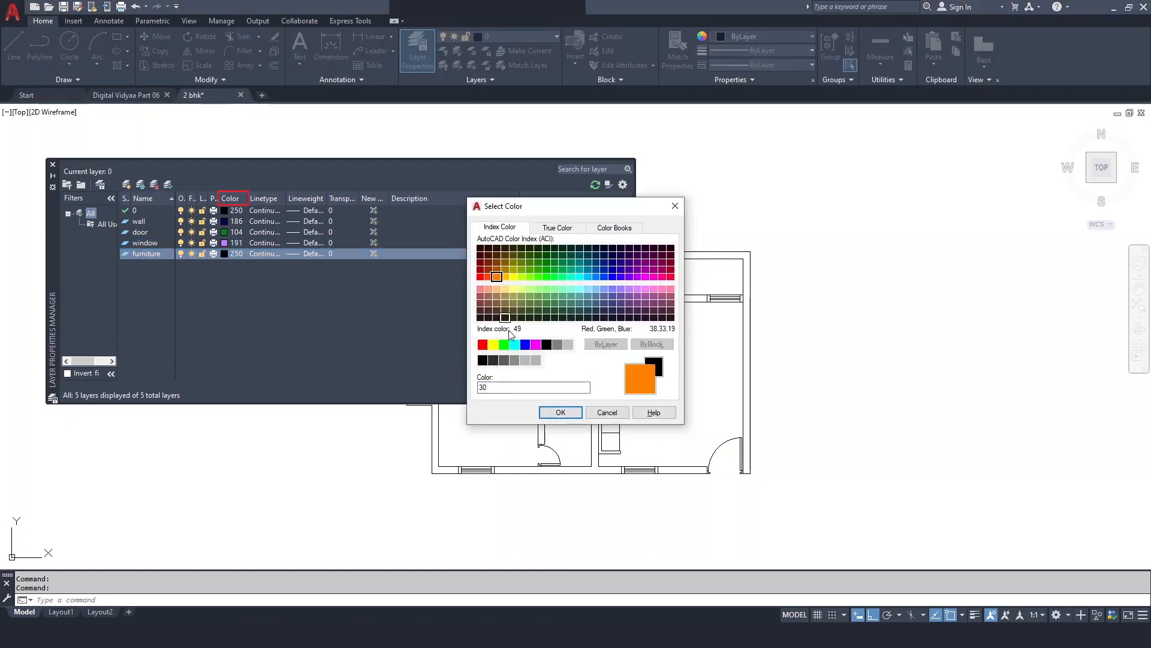
left_click(561, 413)
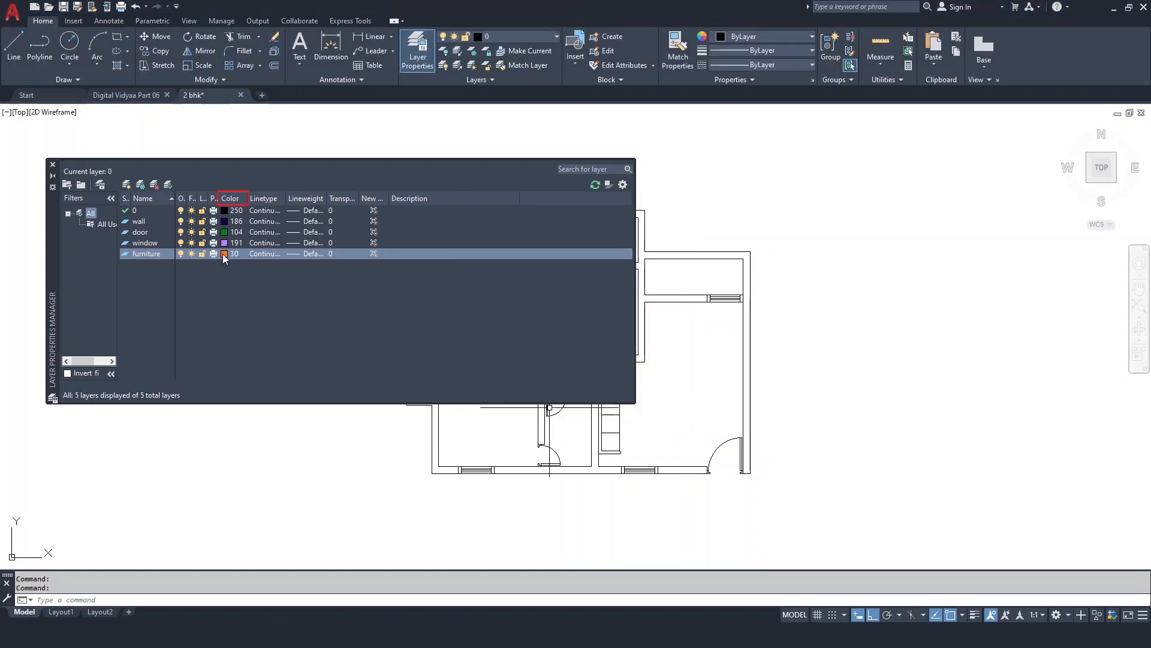
Step: Examine the linetypes that can be loaded from acad.lin for the wall layer, leaving its linetype as it is
left_click(271, 221)
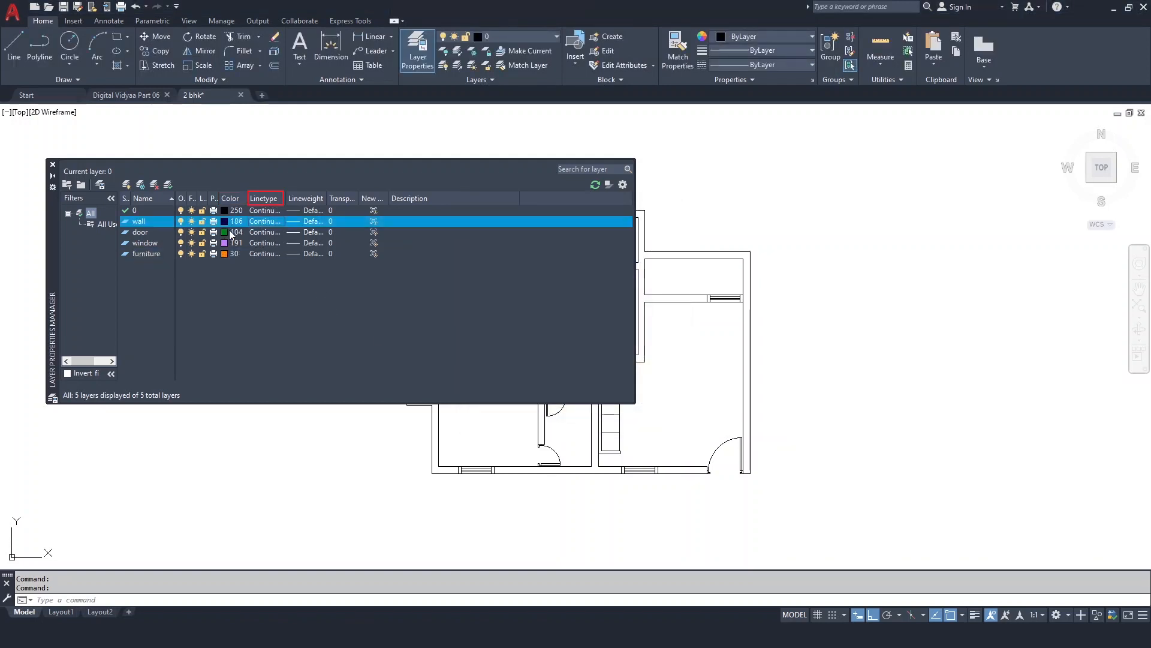
left_click(266, 222)
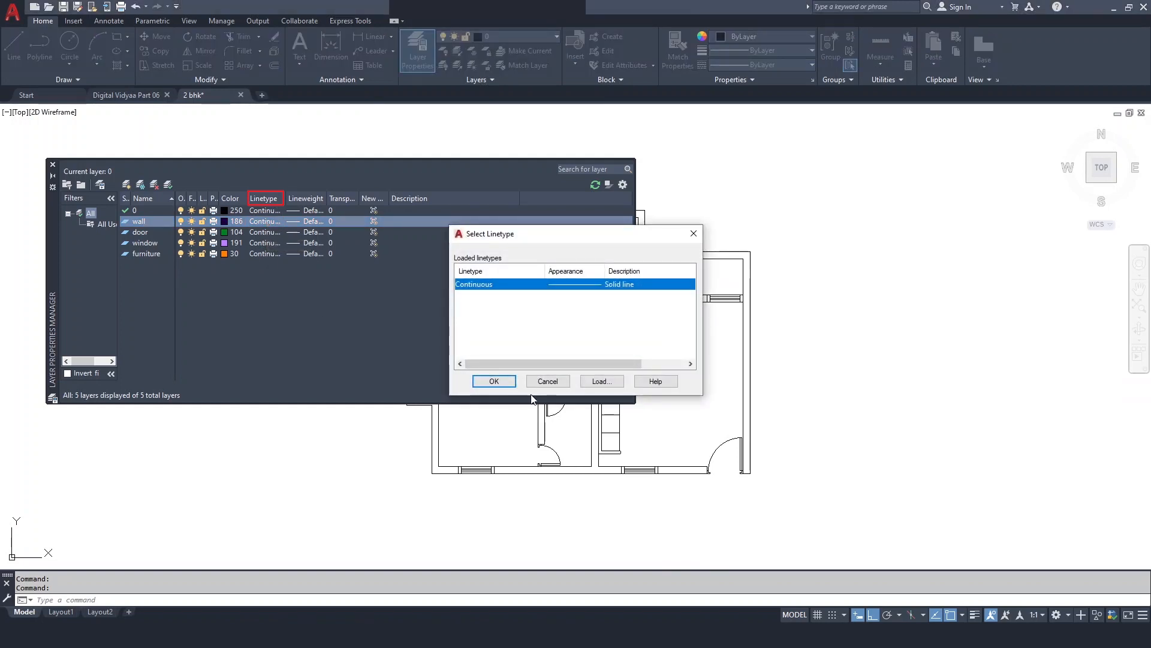
left_click(607, 384)
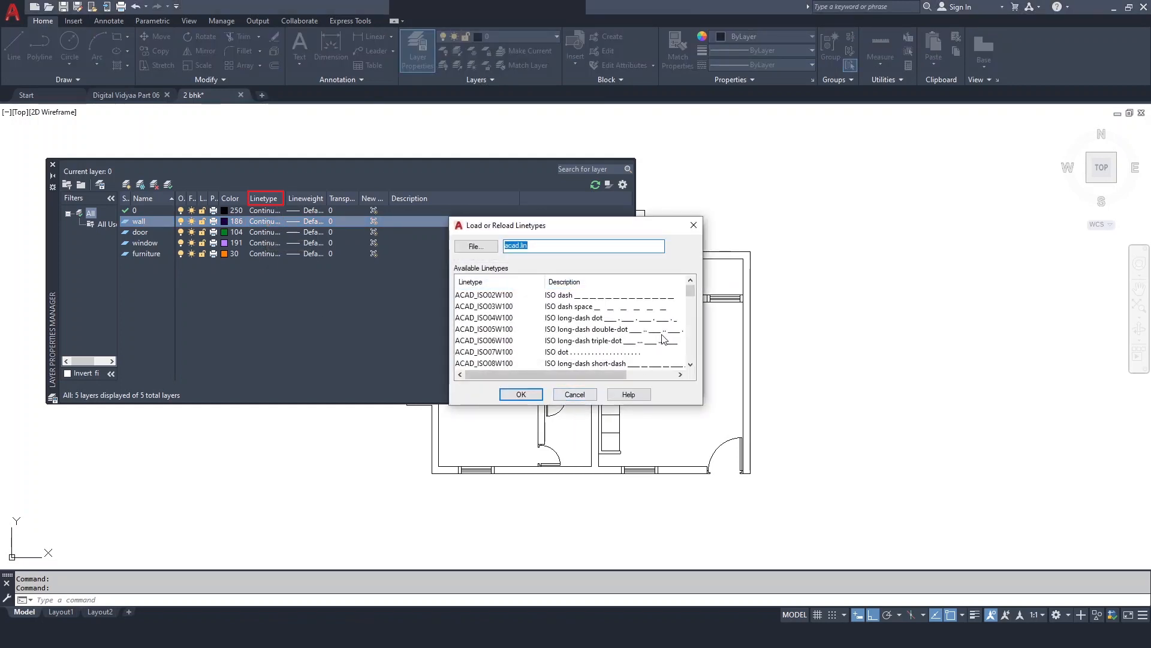
mouse_move(693, 297)
left_mouse_down()
mouse_move(699, 363)
mouse_move(696, 293)
left_mouse_up()
left_click(573, 394)
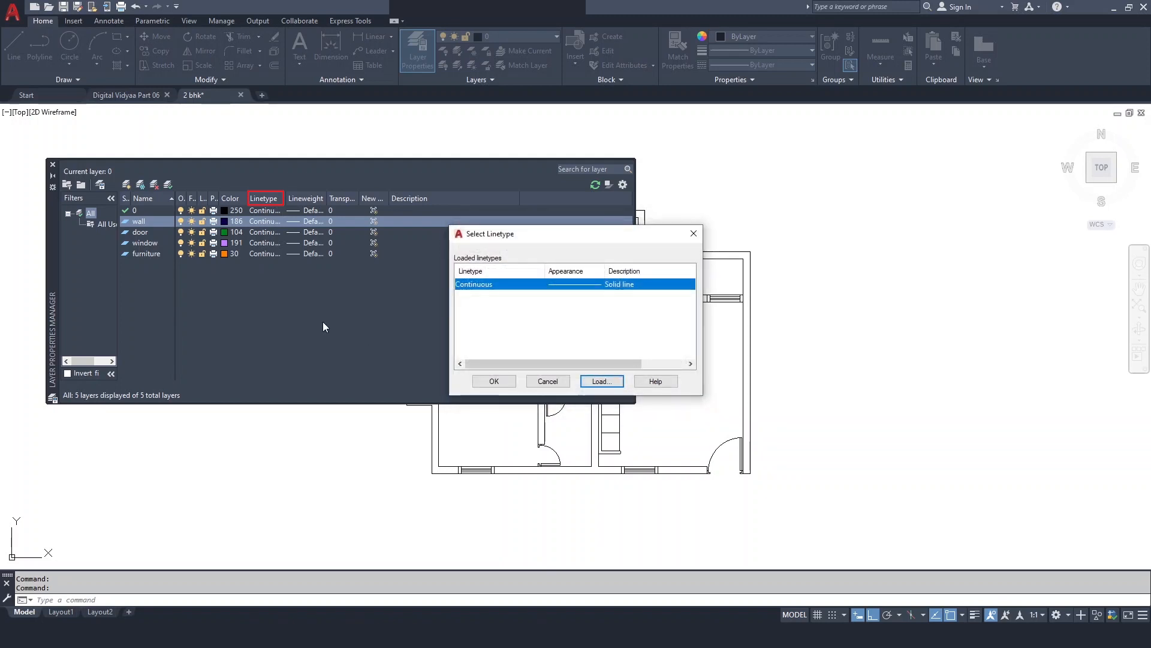
left_click(557, 380)
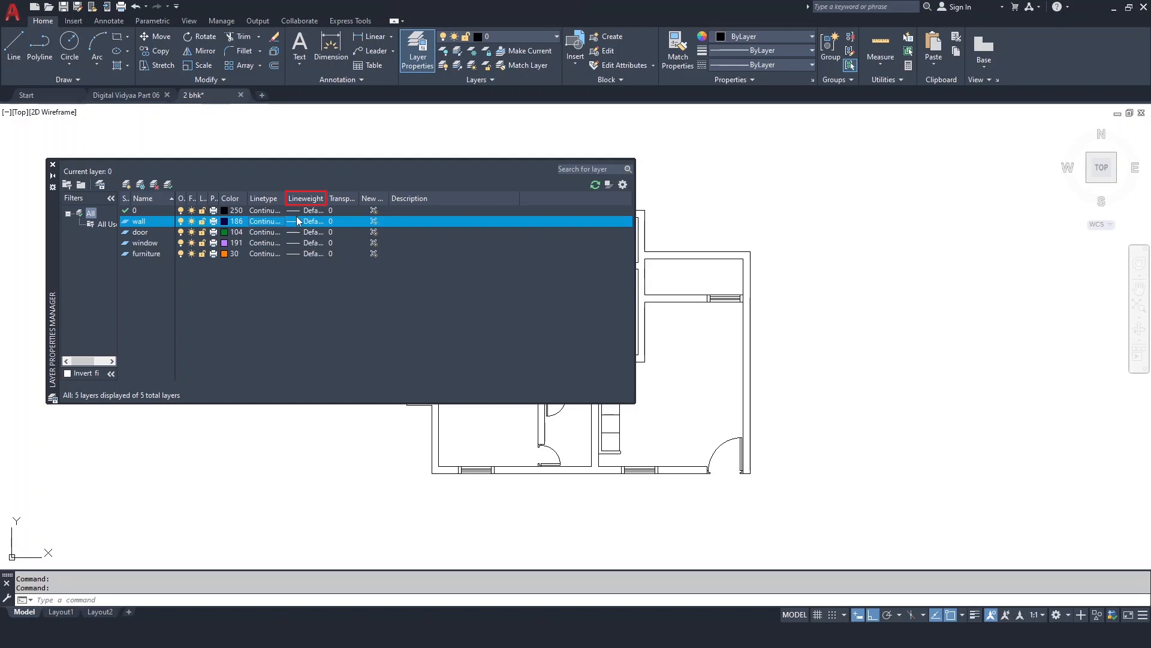
Step: Set the wall layer's lineweight to 0.50 mm and the door layer's lineweight to 0.30 mm
left_click(296, 220)
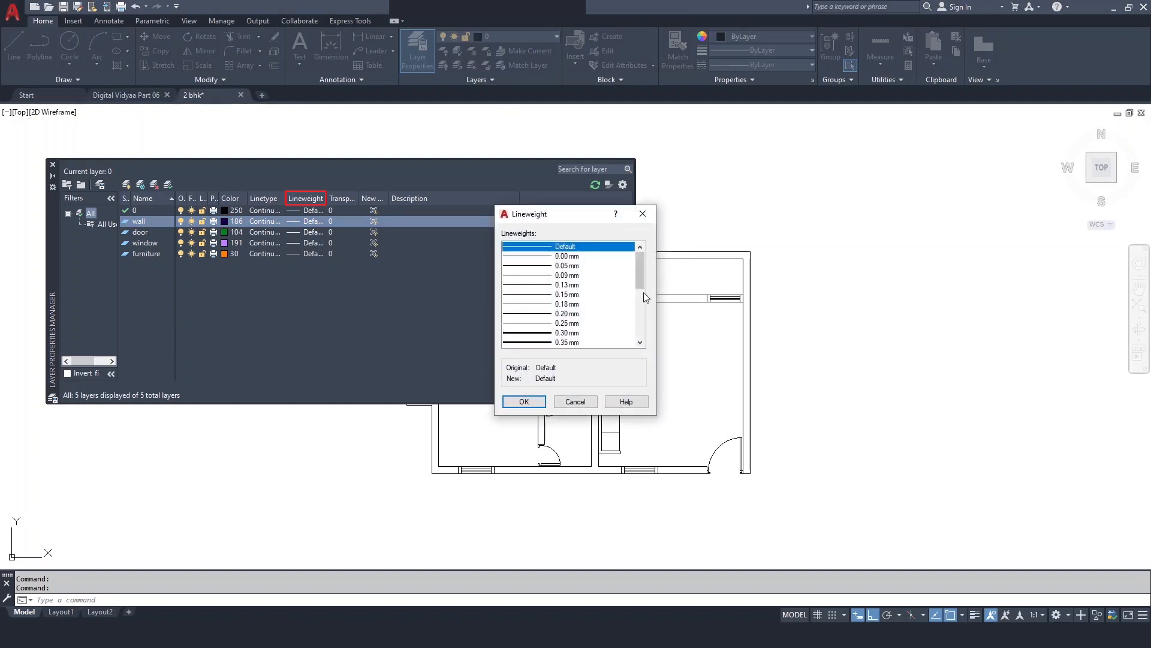
scroll(644, 288, "down", 1)
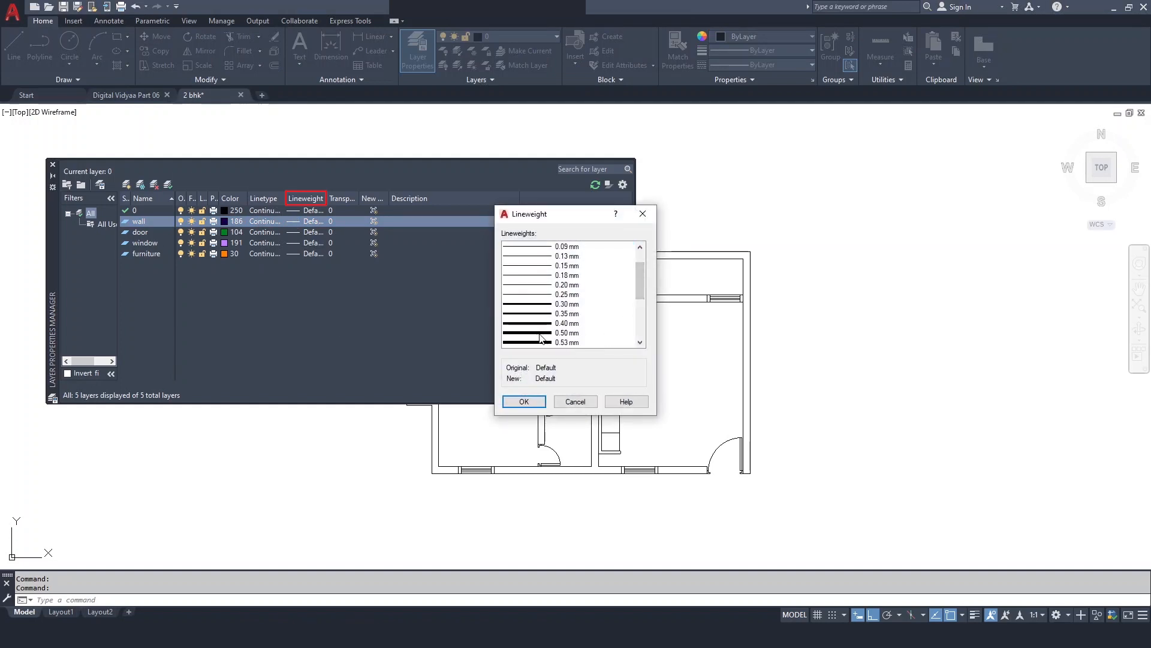
left_click(542, 334)
left_click(524, 403)
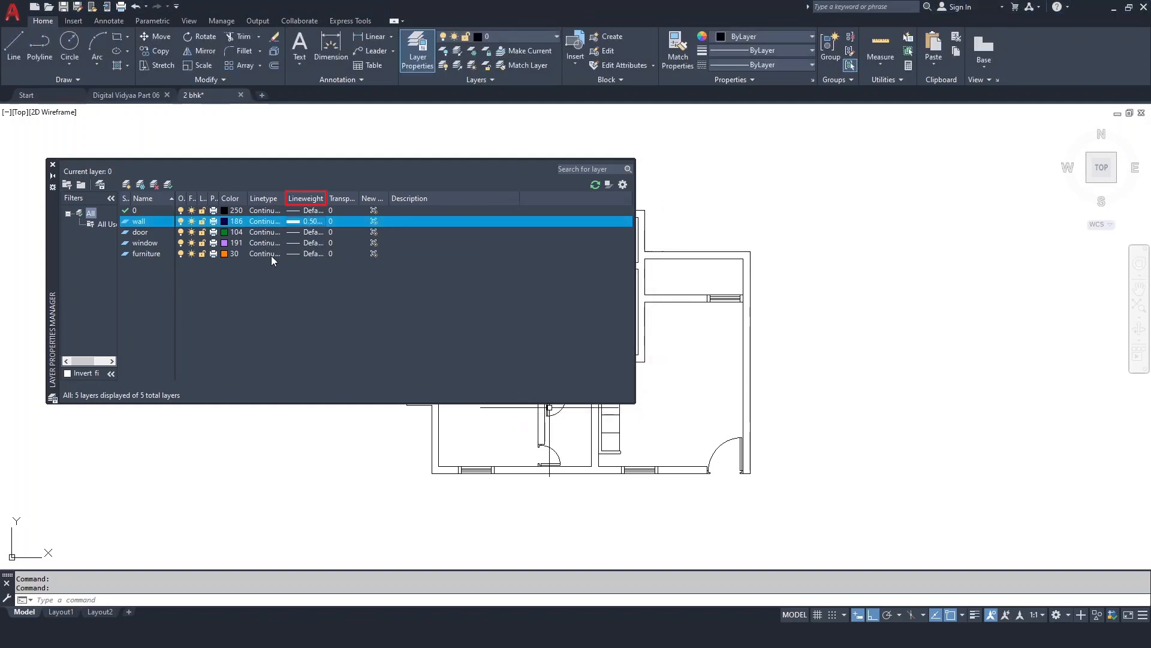
left_click(296, 233)
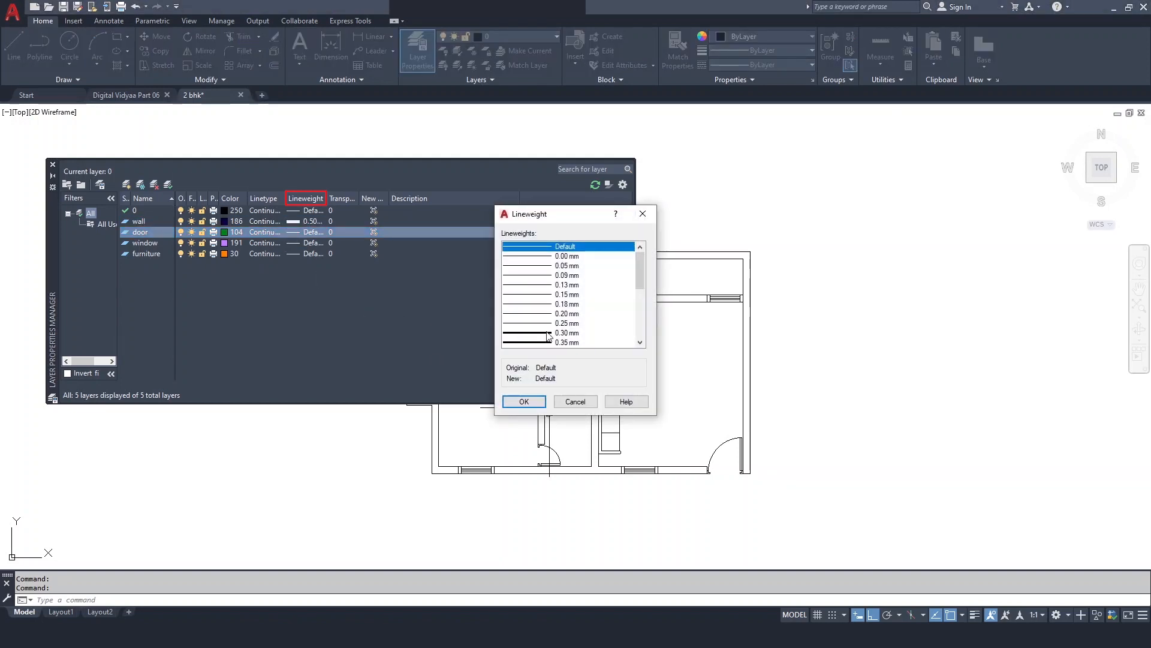
left_click(548, 333)
left_click(528, 405)
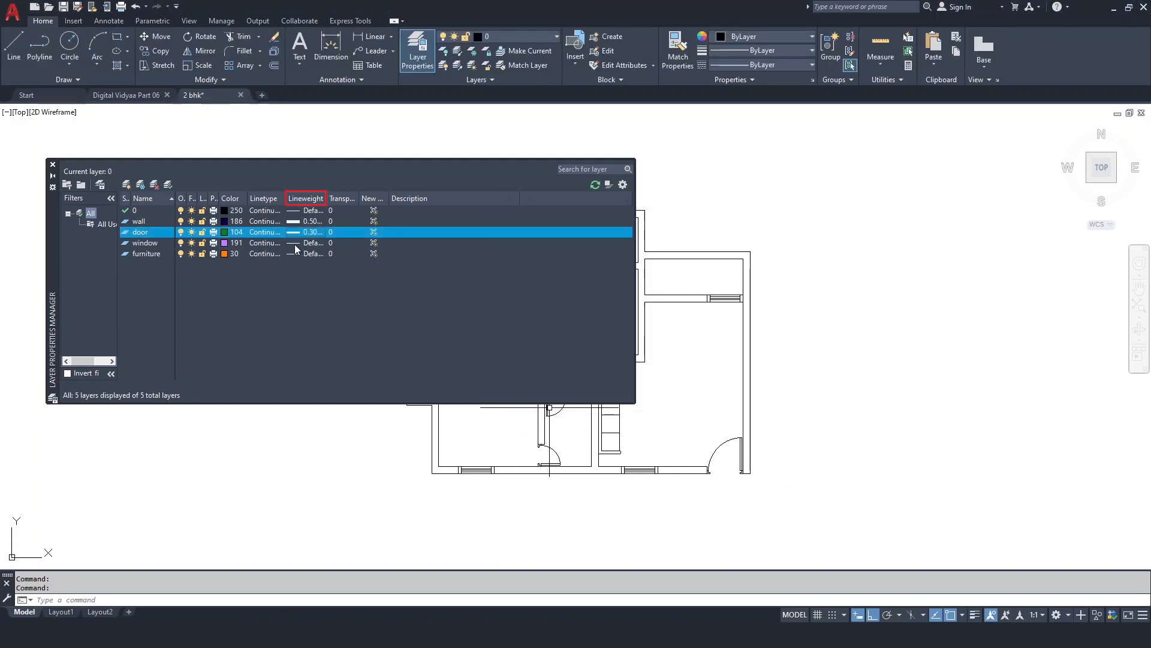
Step: Set the window layer's lineweight to 0.25 mm and the furniture layer's lineweight to 0.15 mm
left_click(293, 244)
left_click(528, 323)
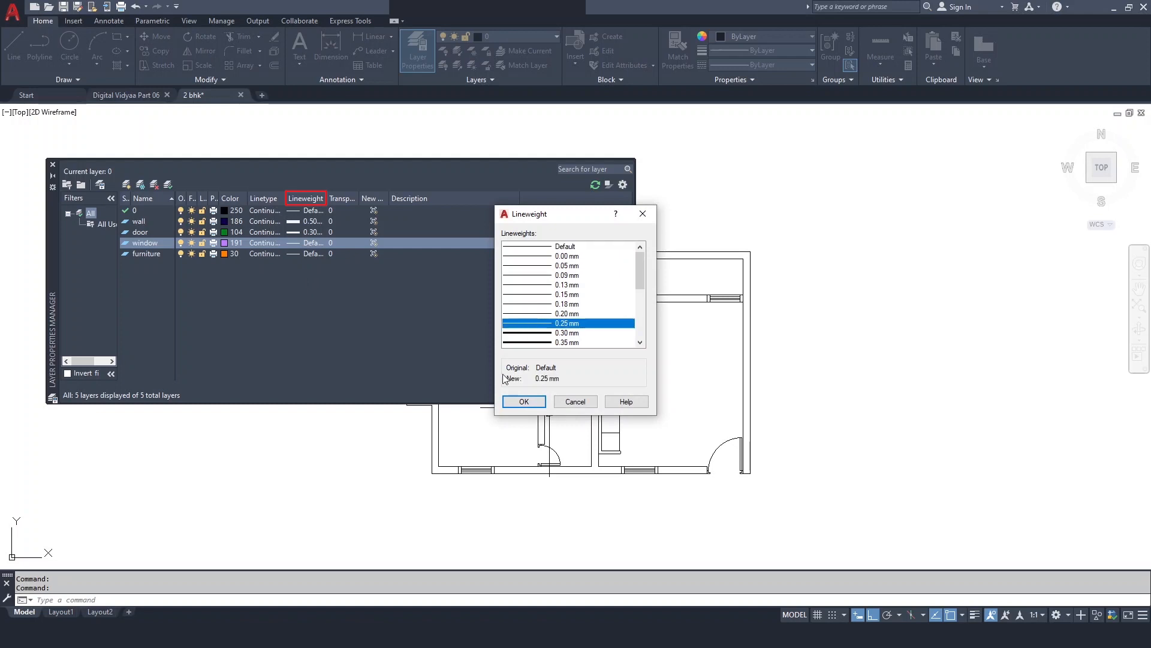
left_click(524, 402)
left_click(297, 253)
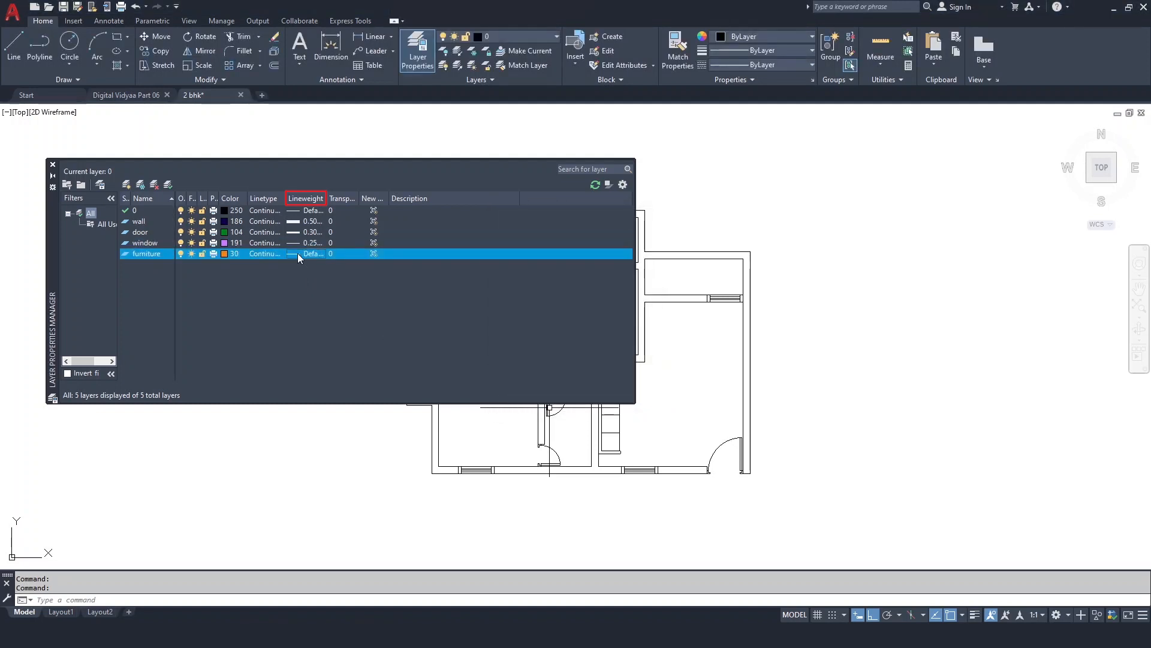
left_click(535, 295)
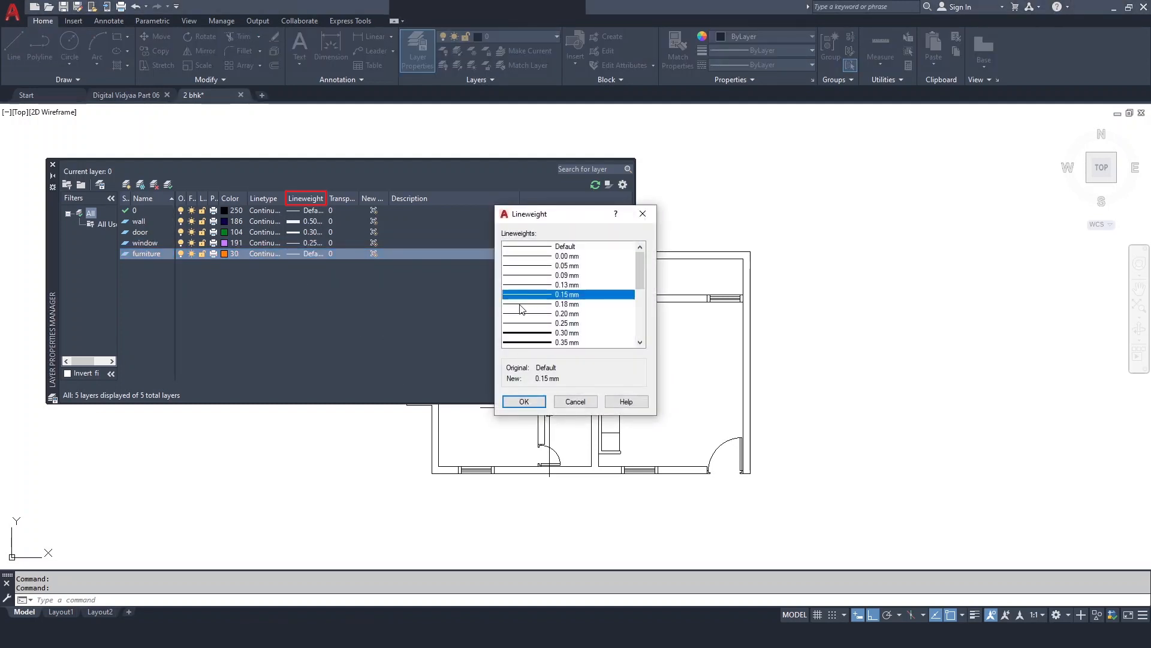
left_click(524, 401)
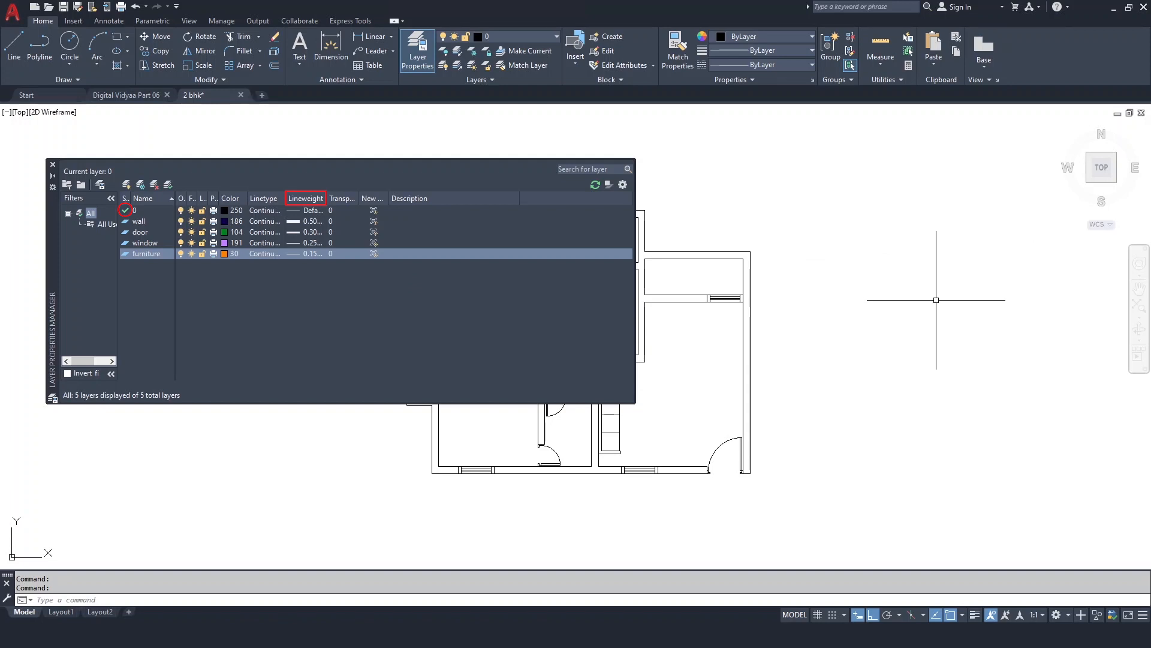
Step: Make the wall layer the current layer
double_click(125, 221)
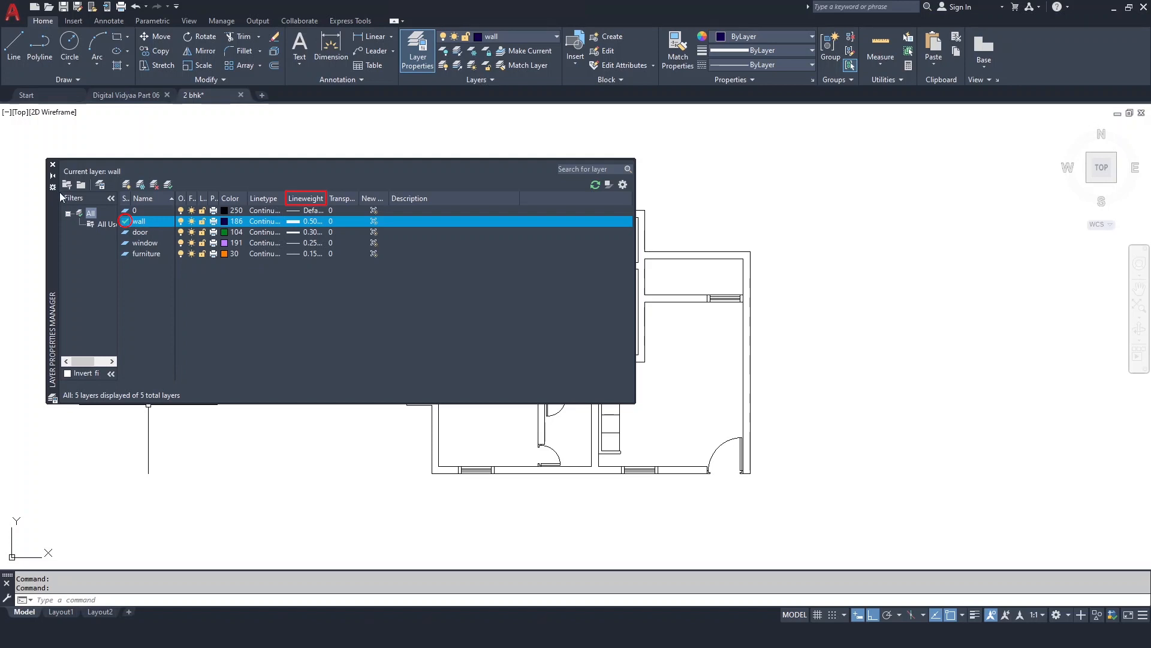
left_click(534, 39)
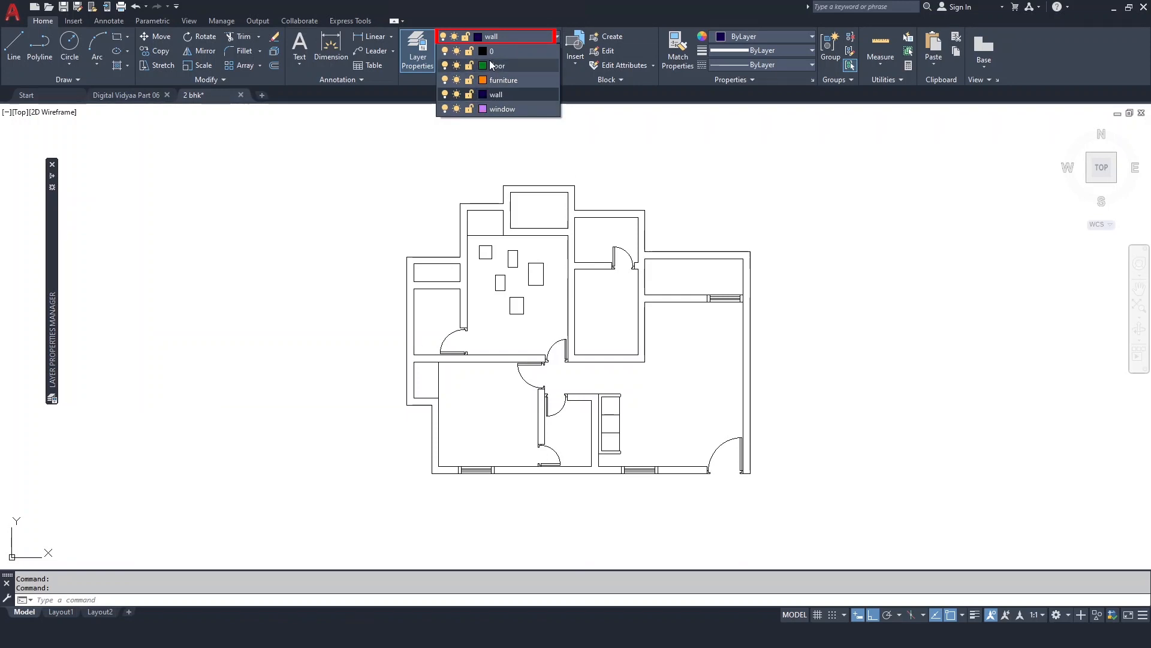
left_click(496, 95)
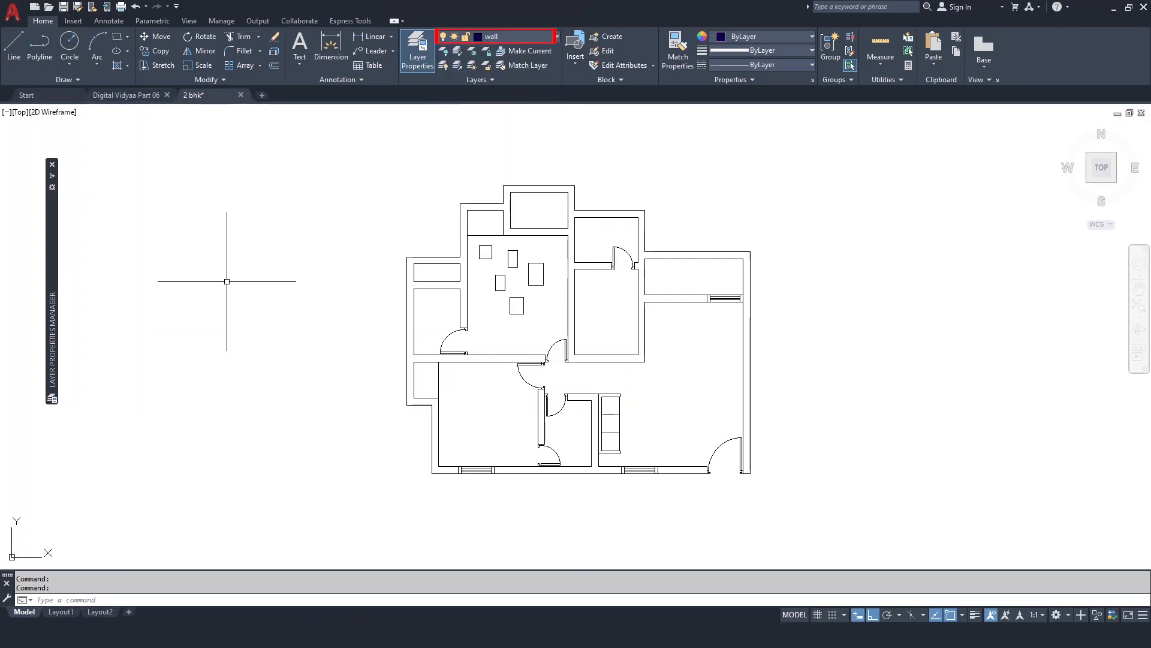
Step: Draw a large rectangle on the wall layer in the empty space beside the floor plan as the outer wall outline
type("R")
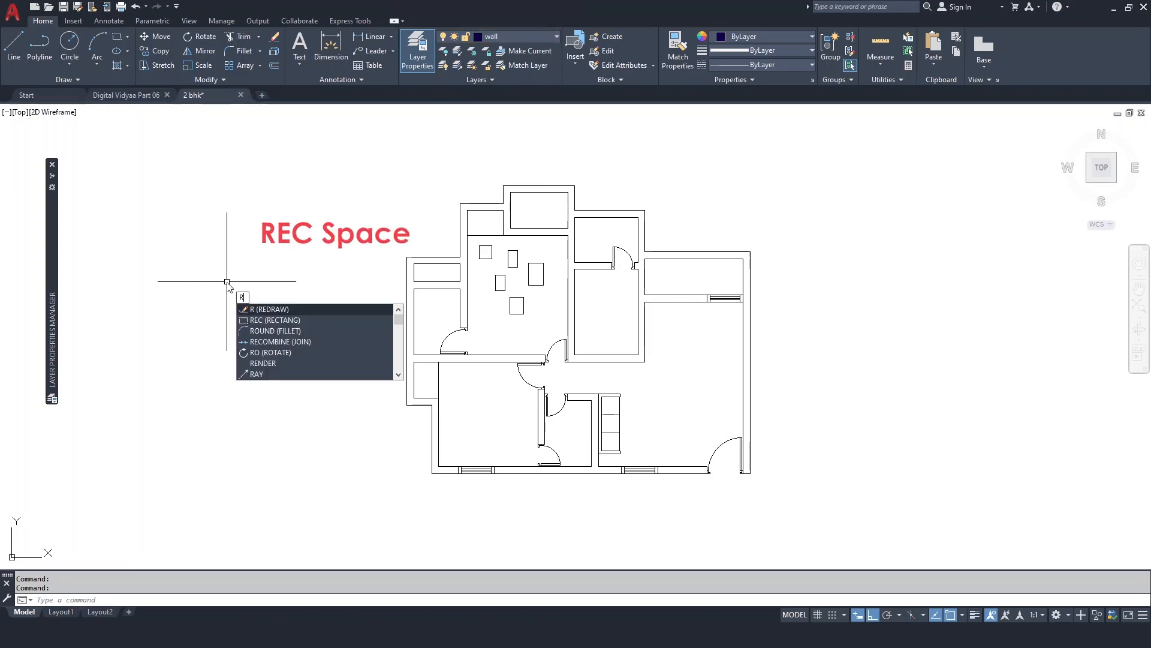
type("EC")
key("space")
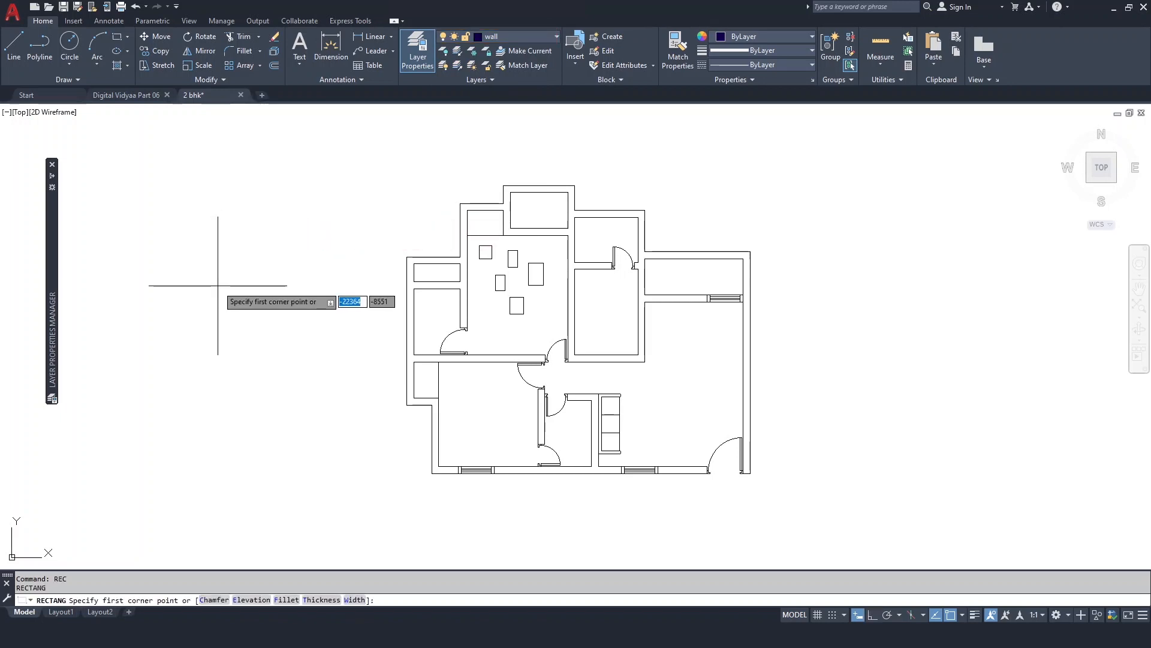
mouse_move(213, 288)
middle_mouse_down()
mouse_move(316, 311)
mouse_move(429, 268)
middle_mouse_up()
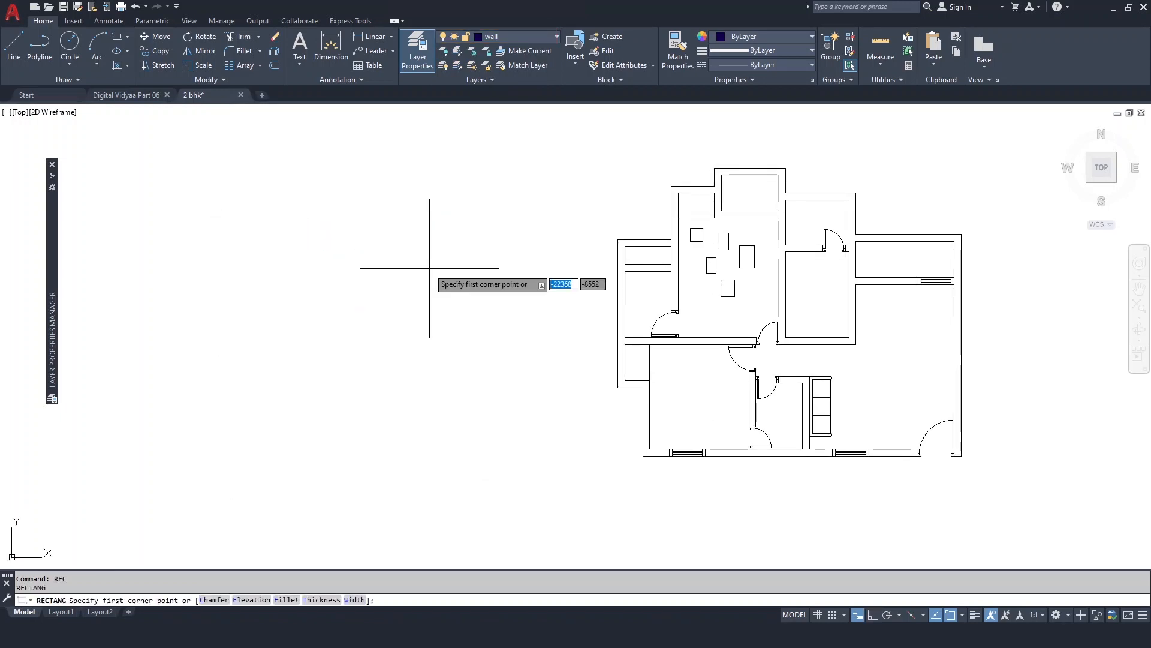
left_click(268, 207)
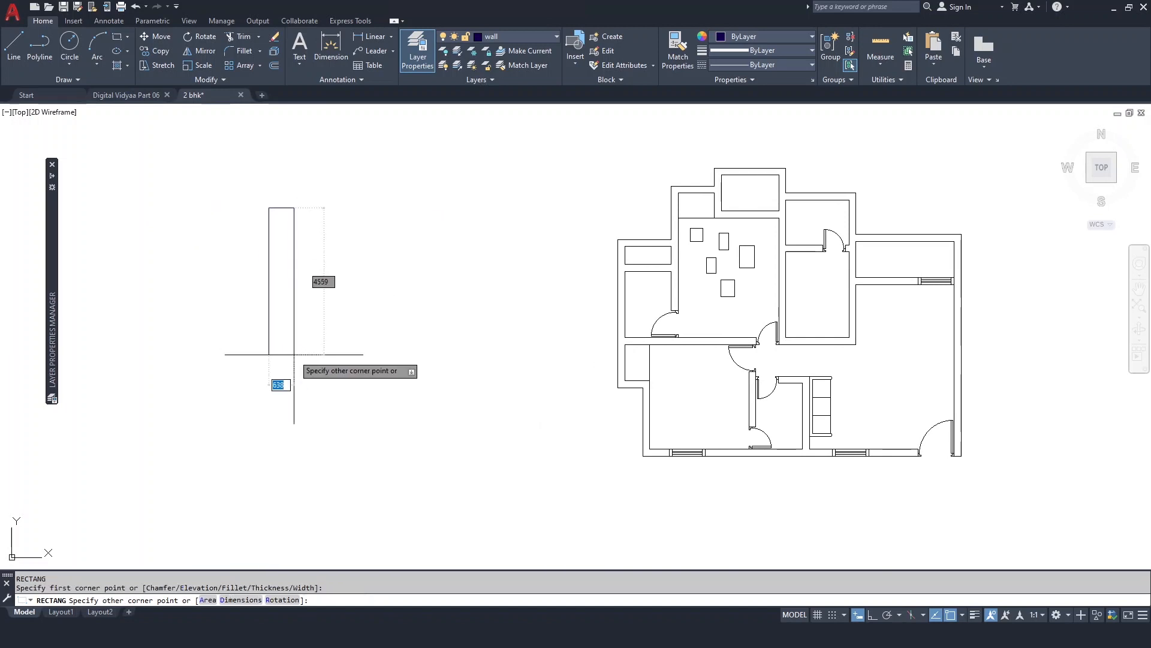
left_click(541, 430)
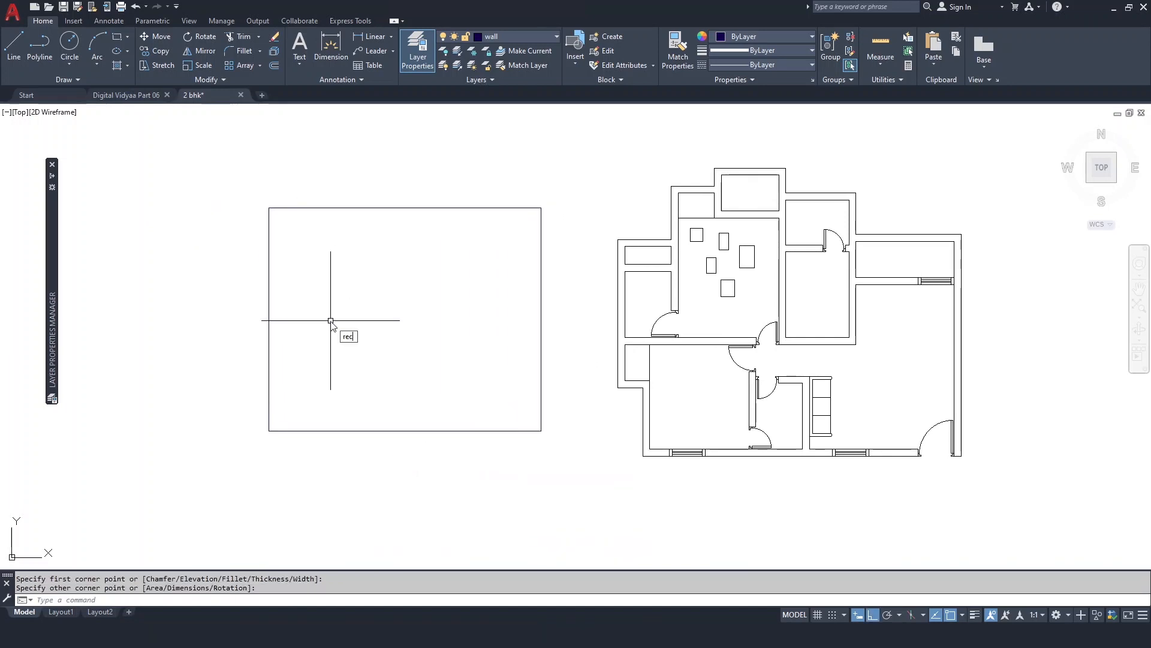
Step: Draw a slightly smaller rectangle inside the outer outline to form the inner wall face
type("rec")
key("space")
left_click(284, 222)
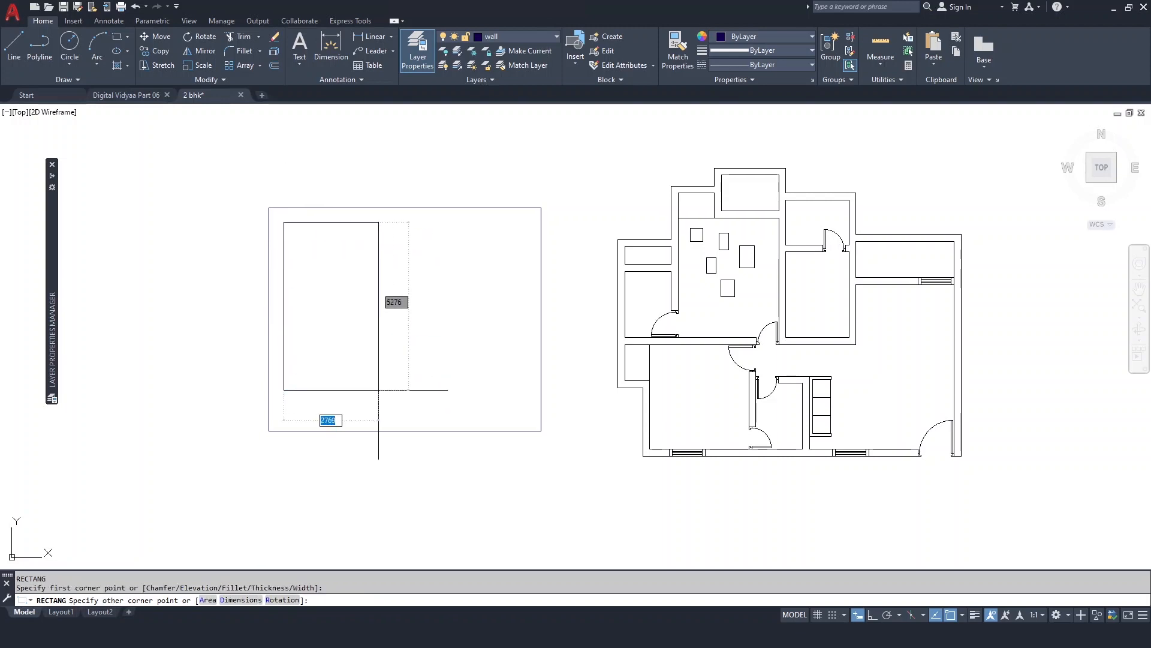
left_click(525, 418)
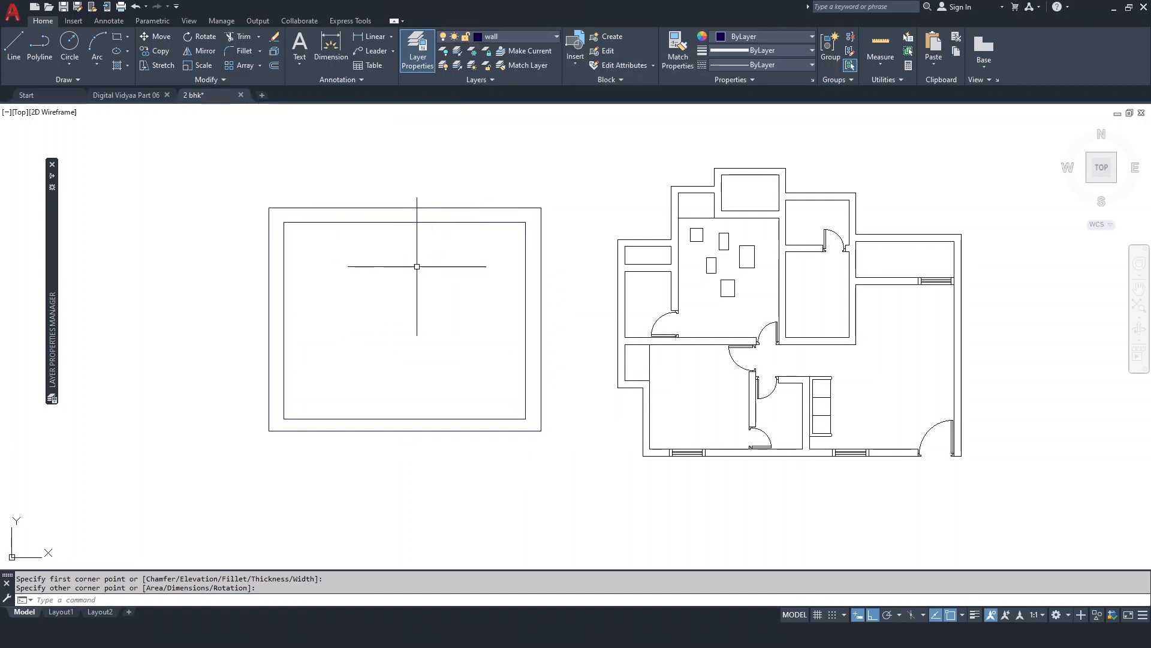
Step: Make the door layer current and draw a circle centered on the inner rectangle's lower-left corner
left_click(528, 38)
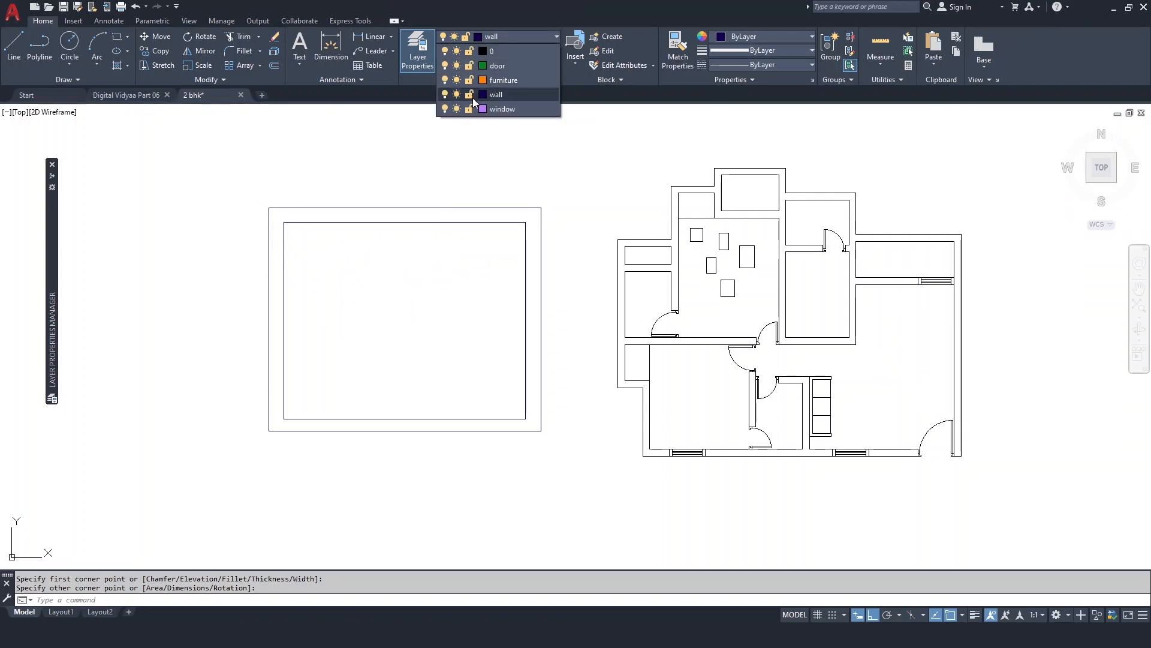
left_click(496, 67)
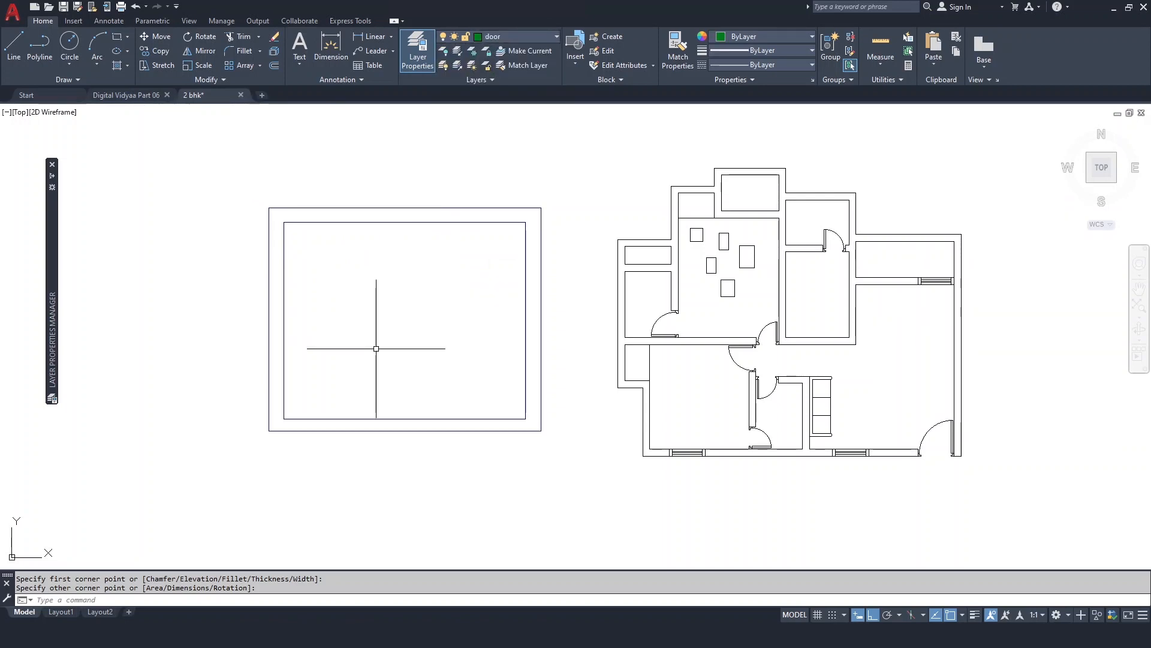
key("space")
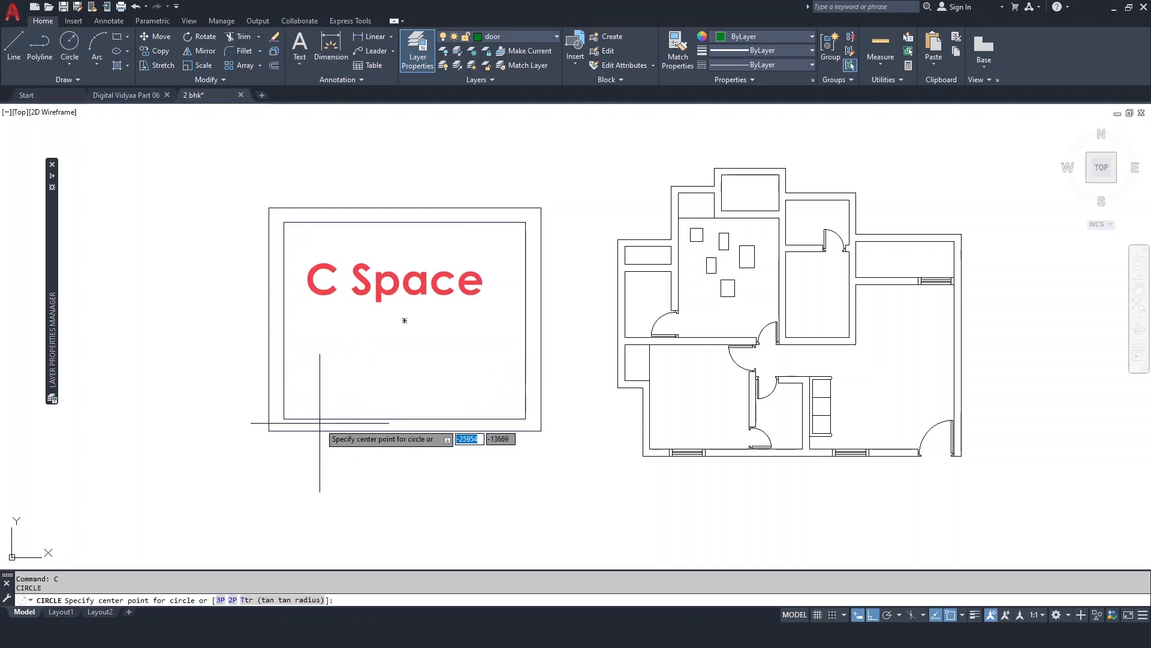
left_click(284, 418)
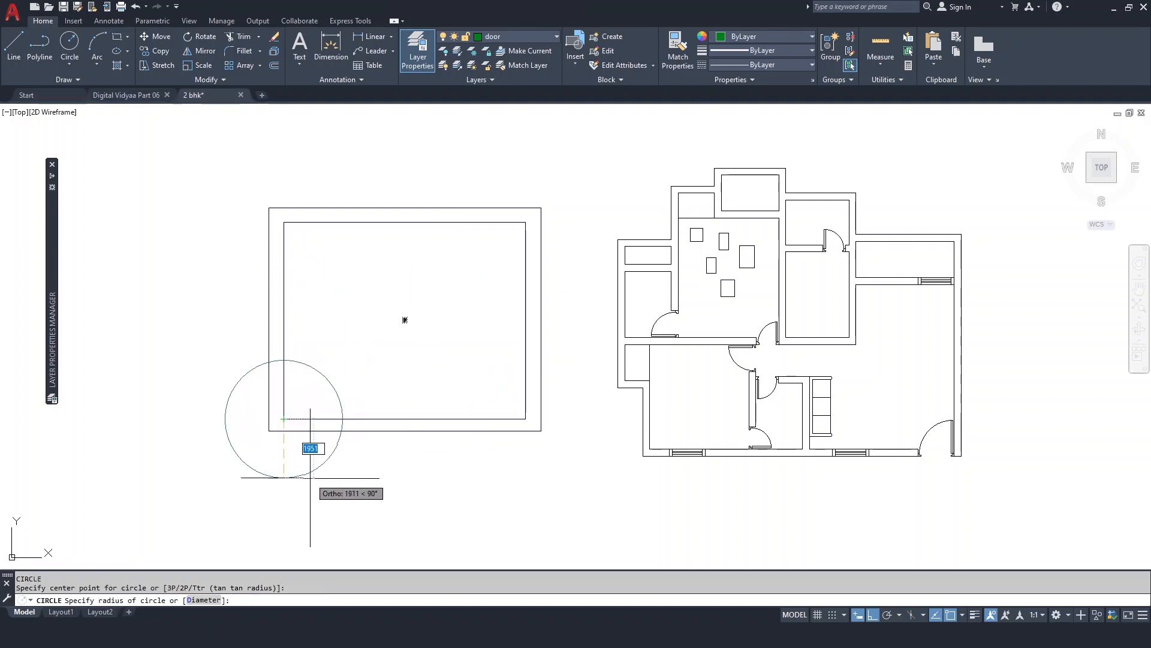
left_click(313, 483)
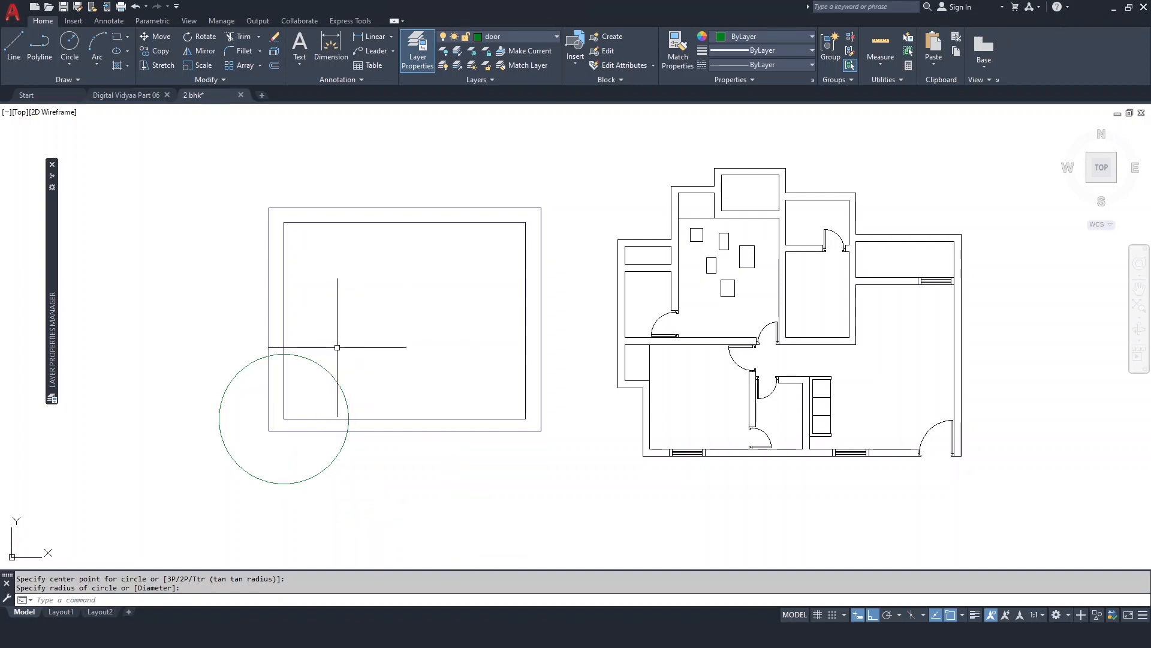
Step: Make the window layer current and draw a rectangle spanning the thickness of the sample room's upper wall, near its middle
left_click(523, 38)
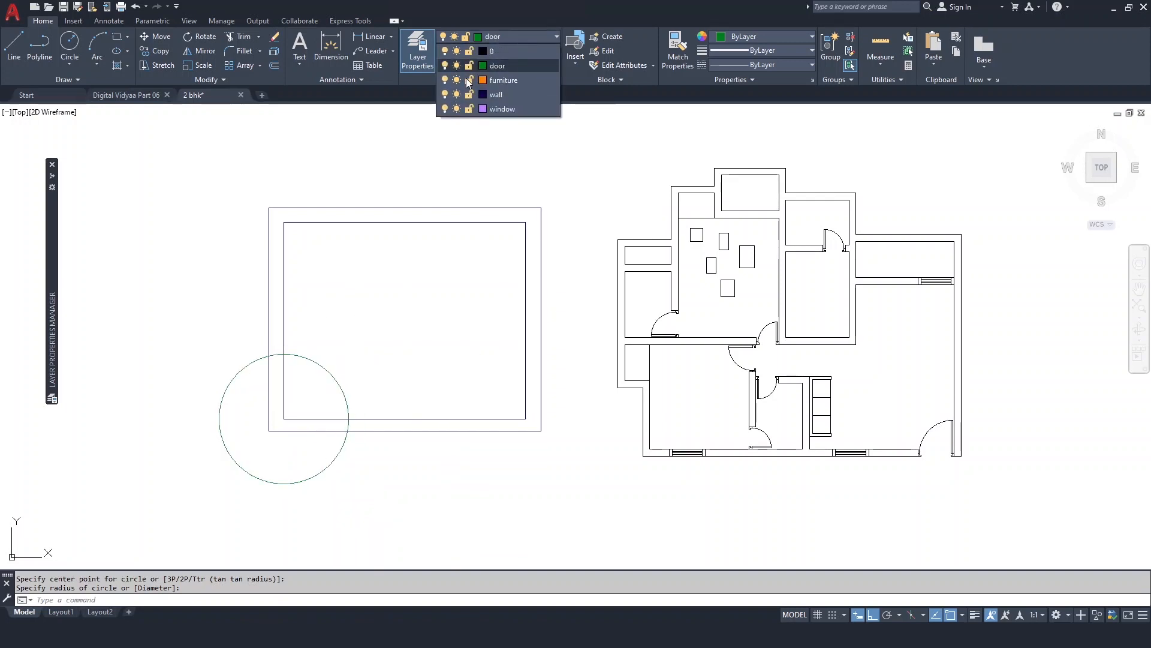
left_click(498, 109)
type("rec")
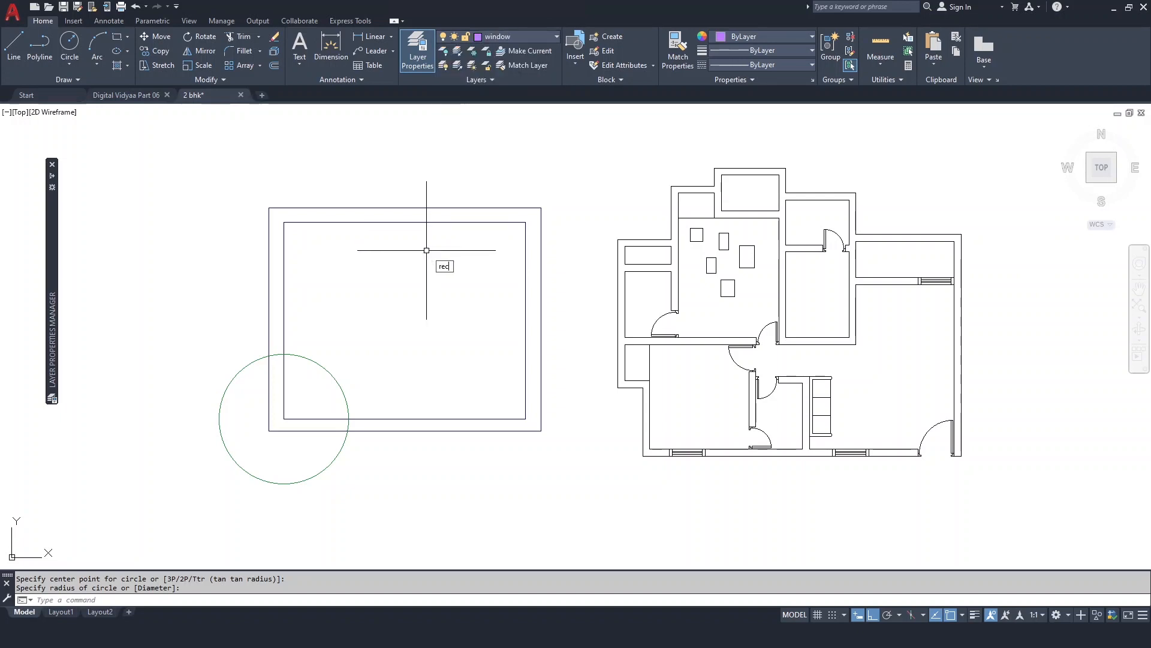
key("Return")
left_click(344, 209)
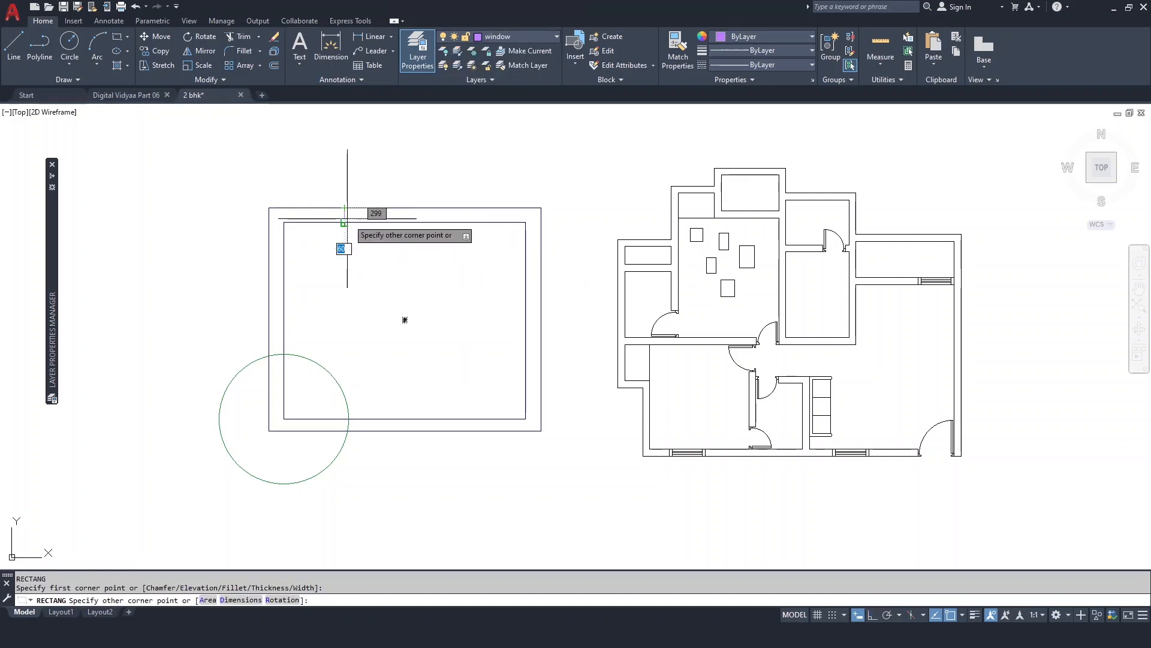
left_click(459, 222)
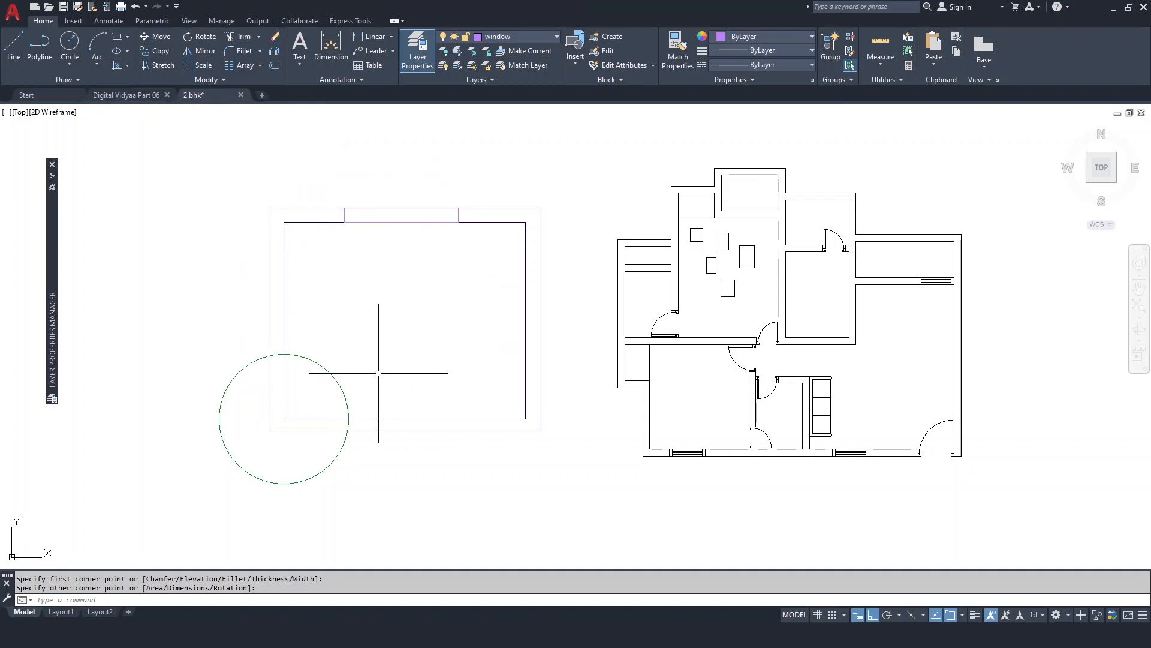
Step: Make the furniture layer current and draw a rectangle inside the room directly below the window, matching its width
left_click(511, 39)
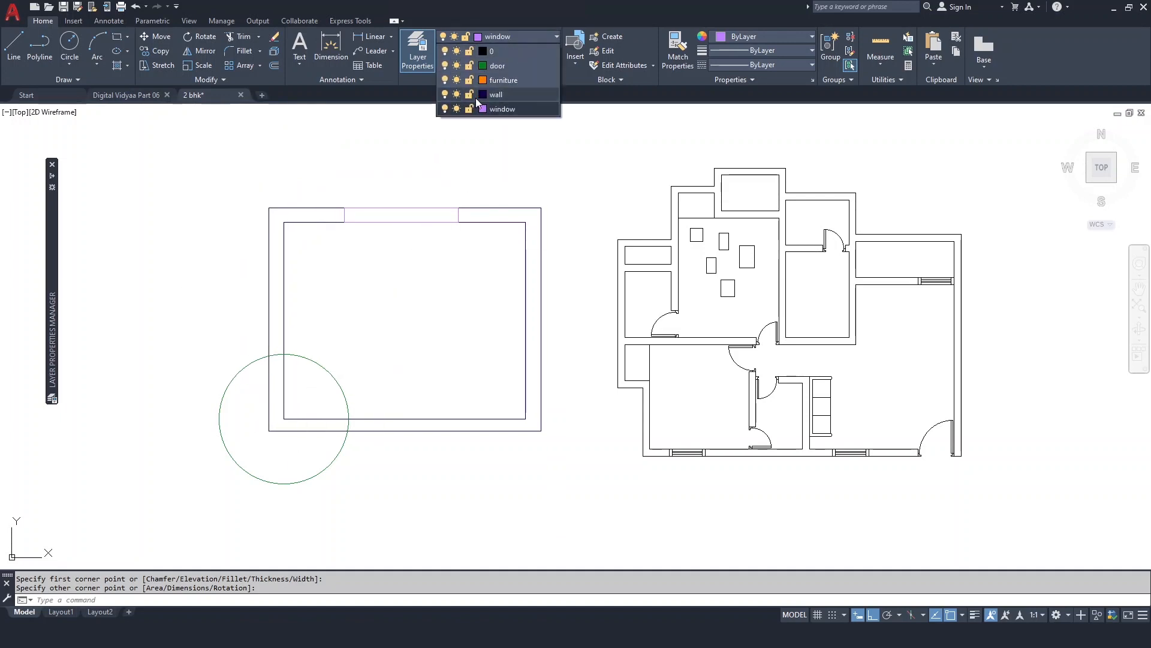
left_click(500, 81)
type("re")
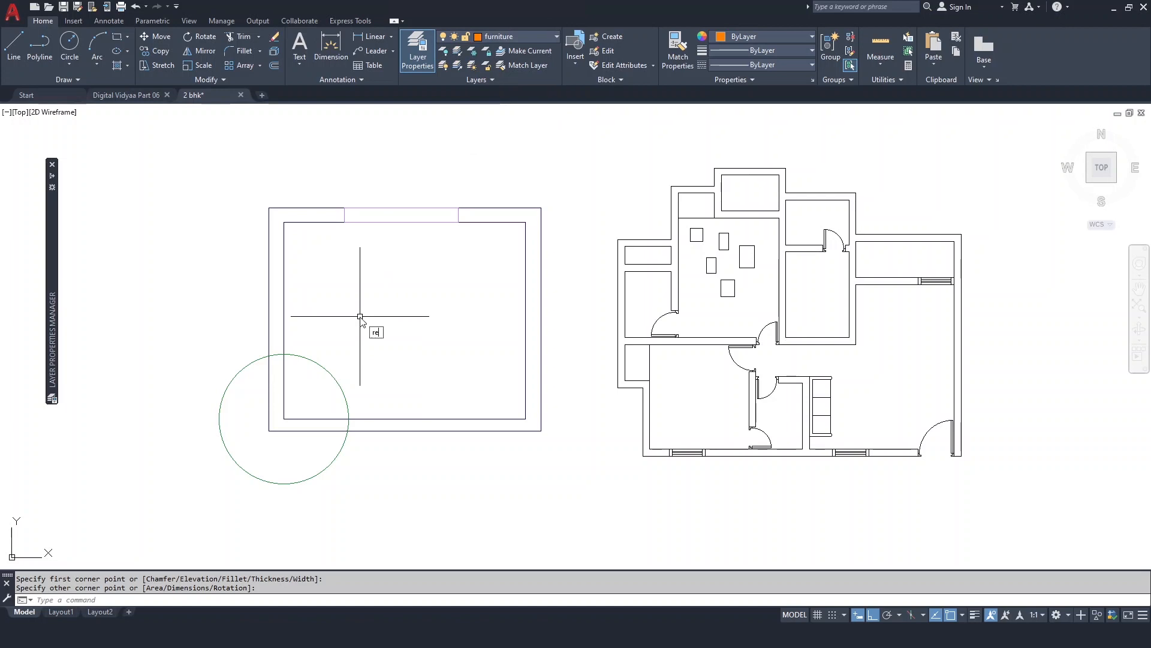
type("c")
key("Return")
left_click(345, 236)
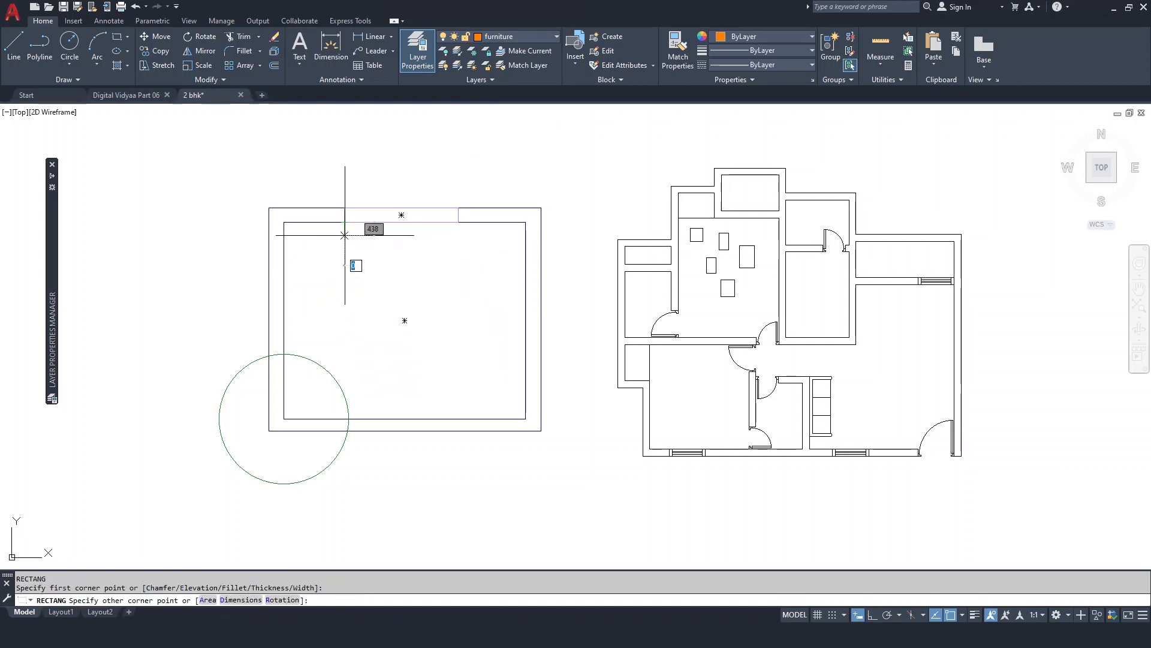
left_click(458, 315)
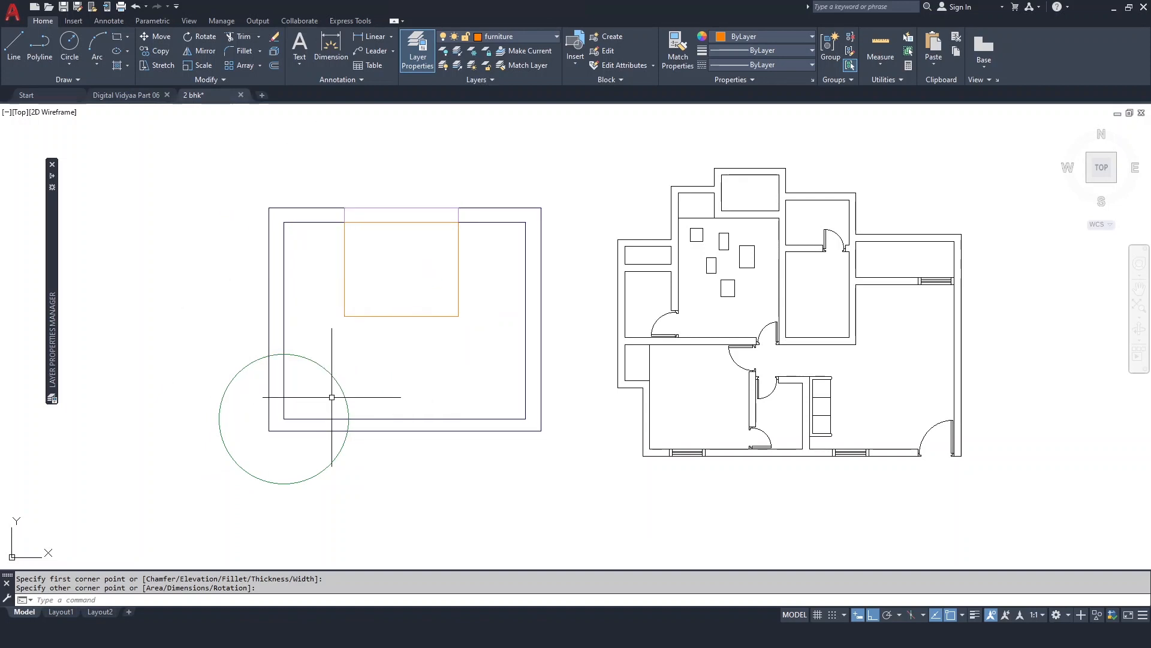
left_click(544, 38)
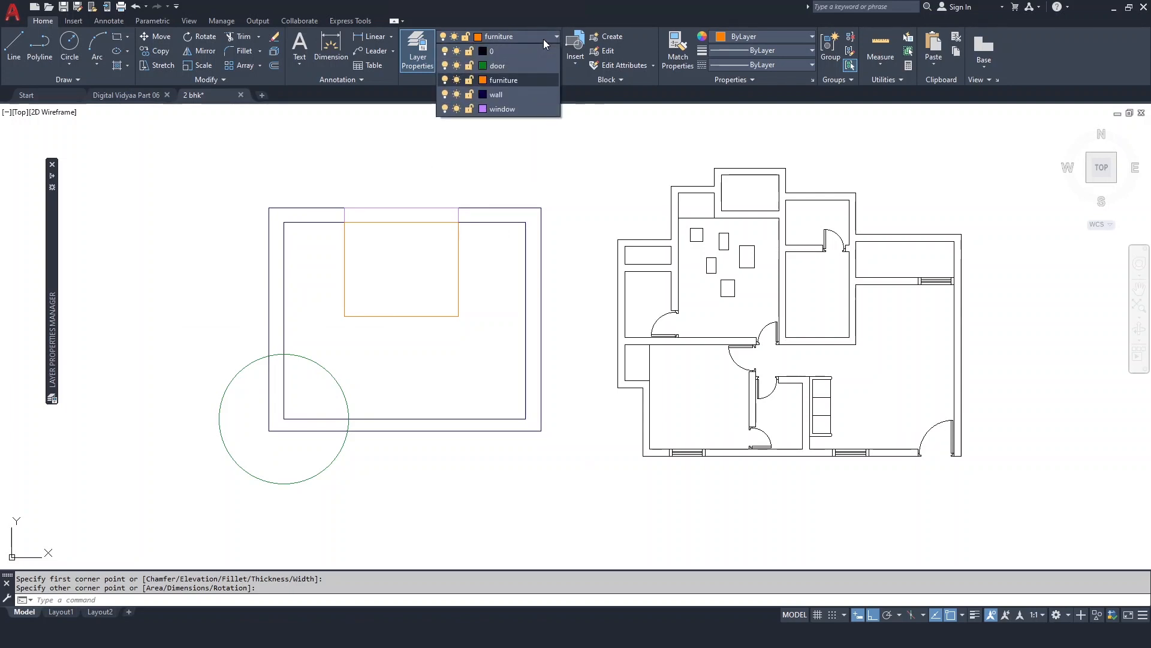
left_click(420, 59)
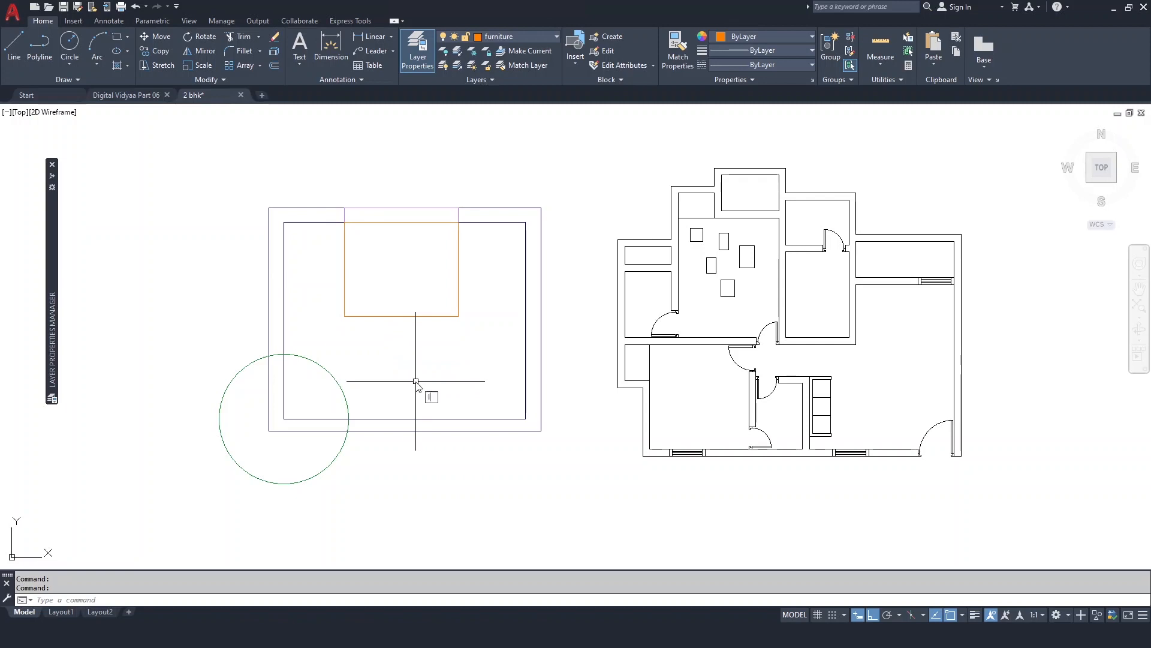
Step: Turn on lineweight display in the lineweight settings so the sample room shows its layer lineweights
type("LW")
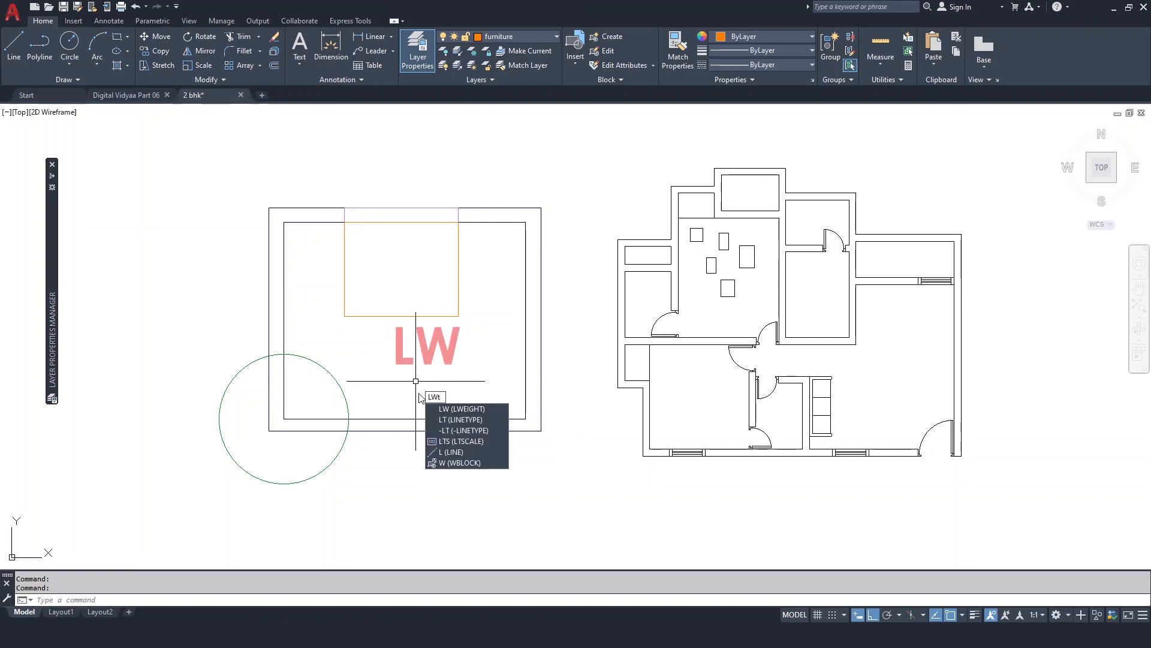
left_click(469, 408)
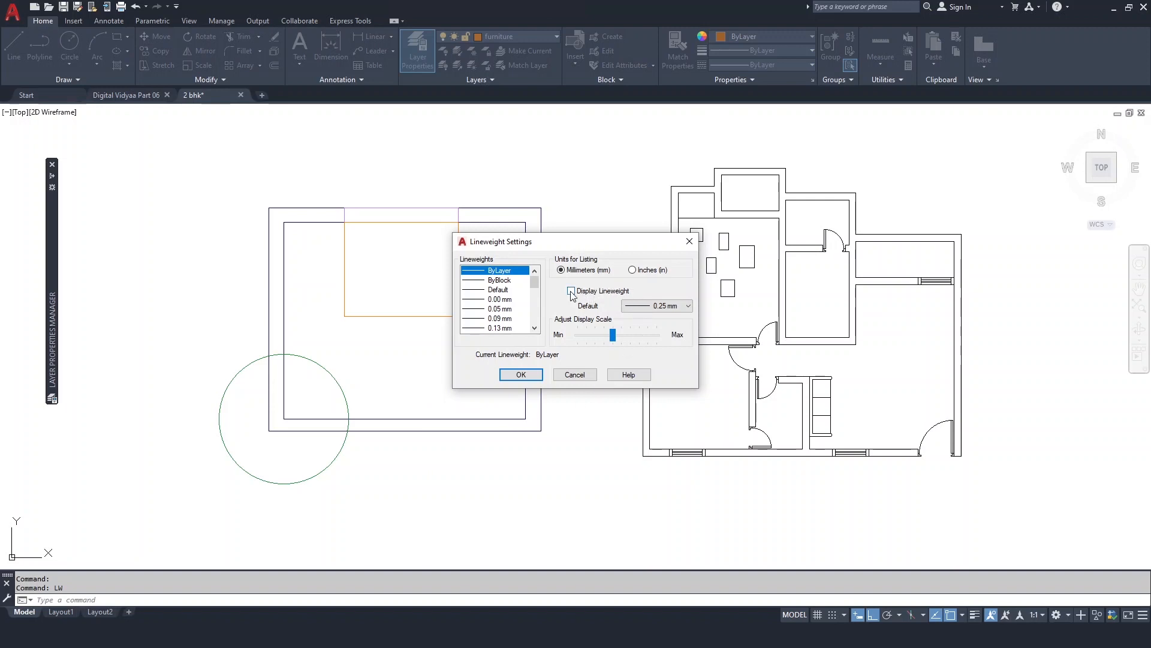
left_click(531, 378)
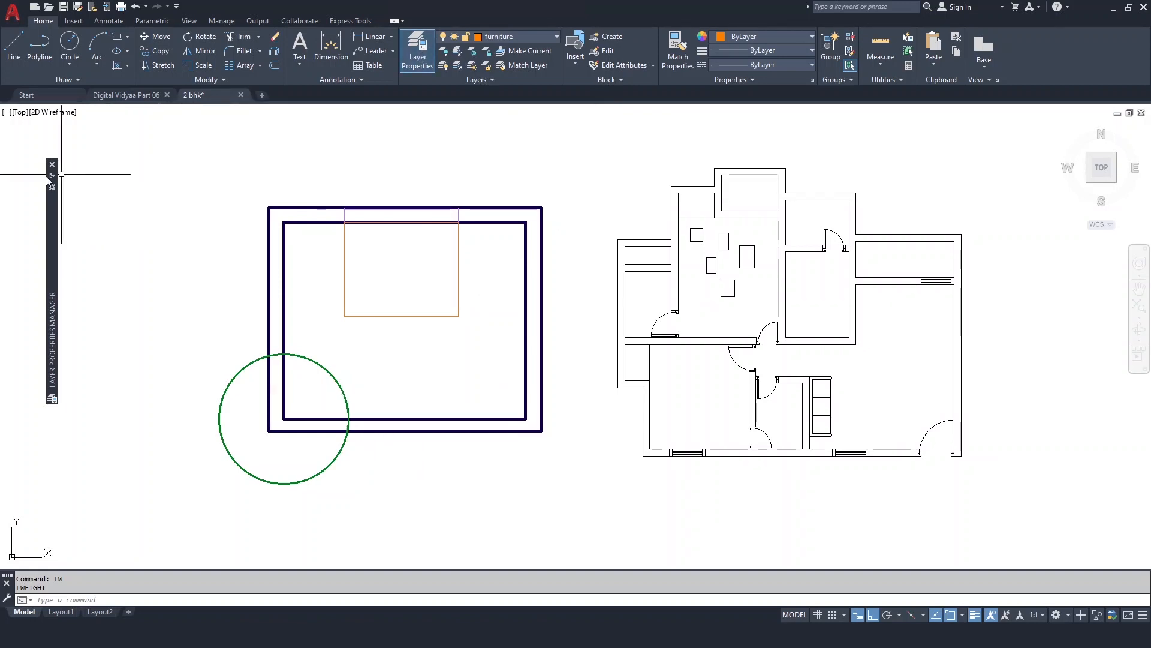
Step: Set the furniture layer's color to 46 and the window layer's color to 33, and close the layer manager
mouse_move(51, 192)
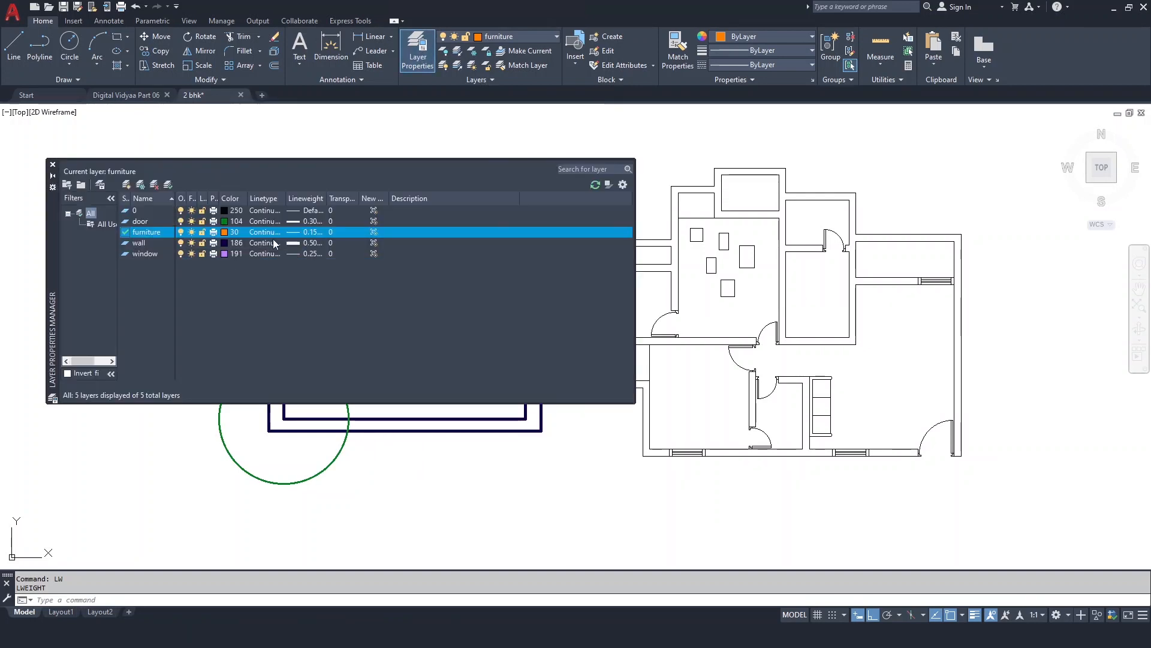
left_click(224, 233)
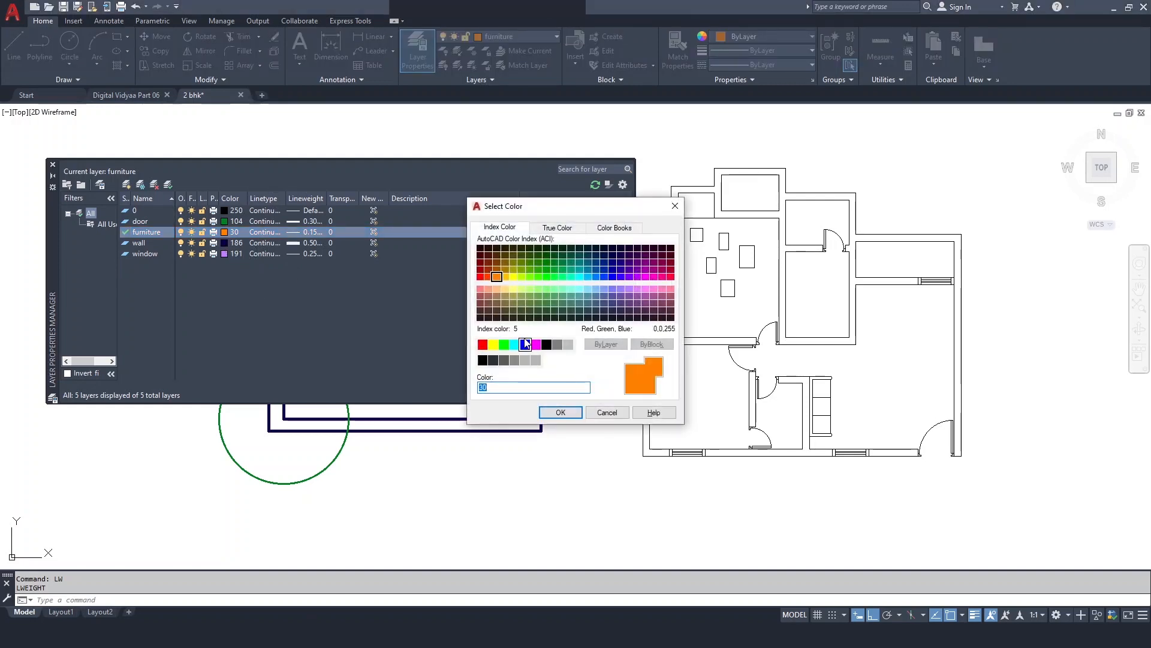
left_click(507, 255)
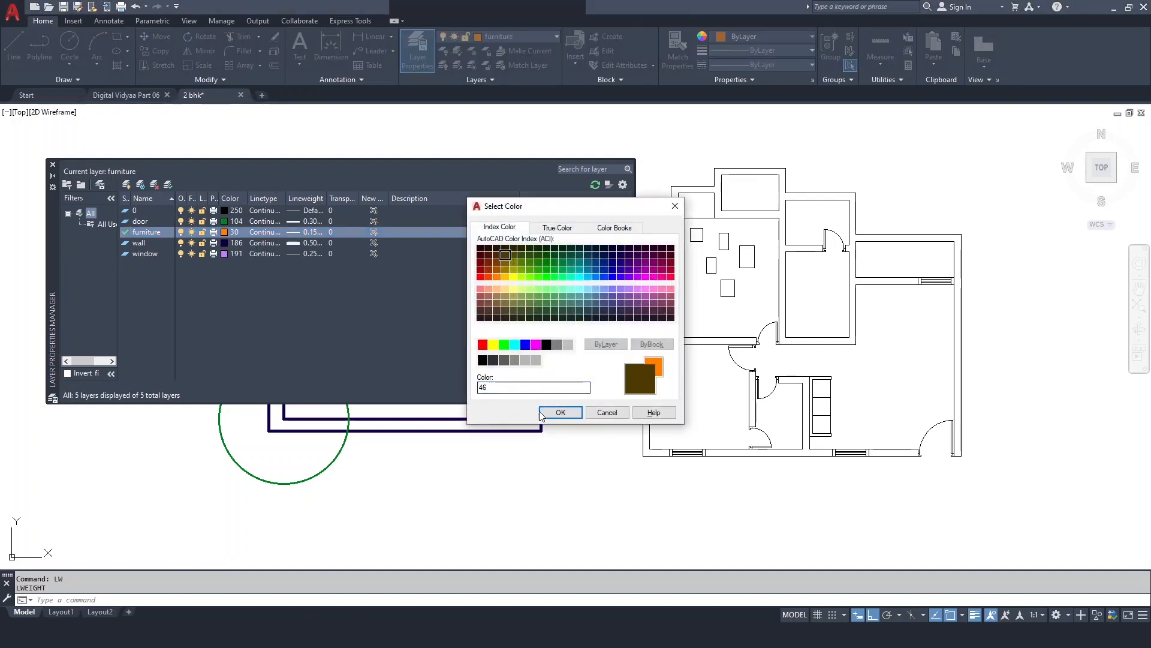
left_click(560, 412)
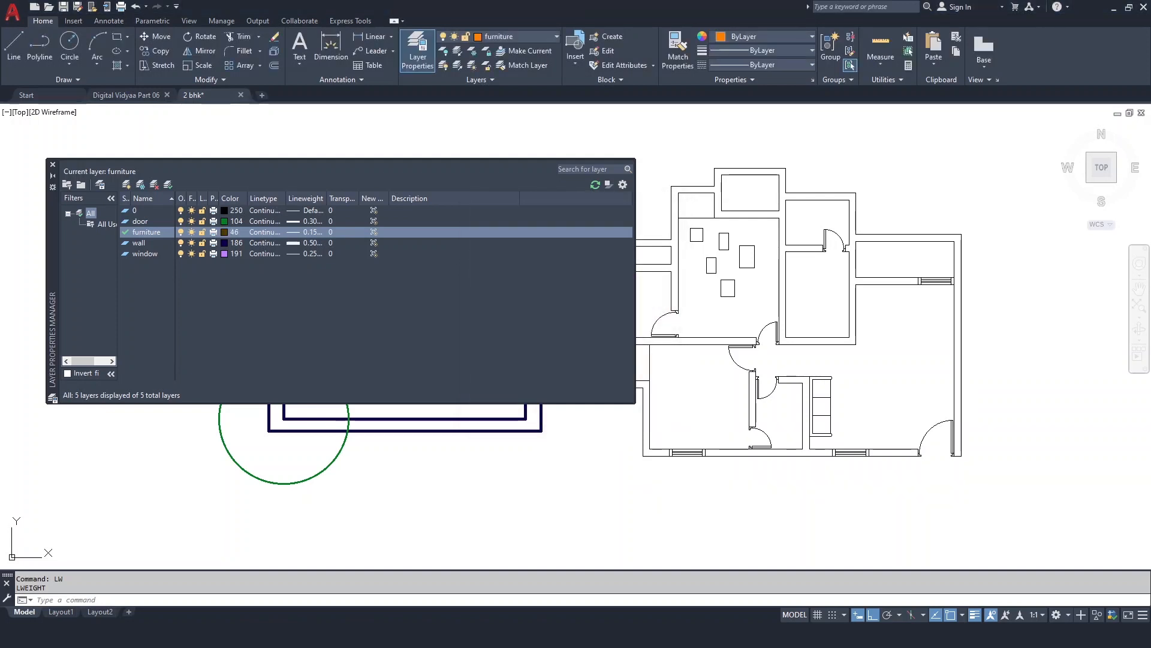
left_click(224, 253)
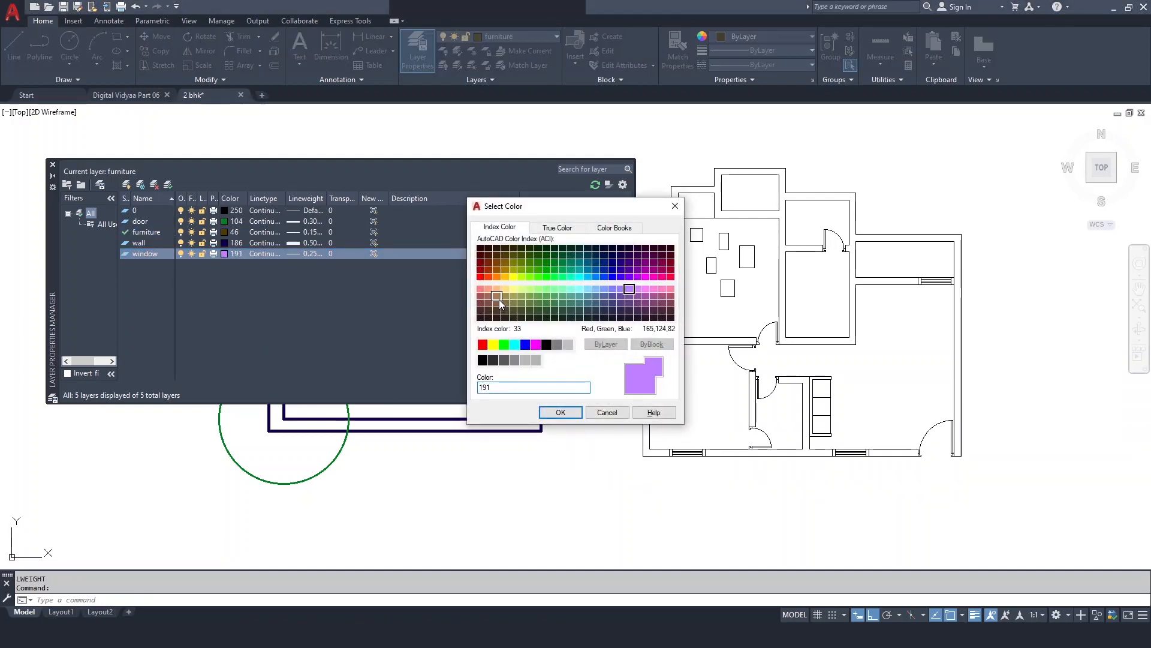
left_click(497, 296)
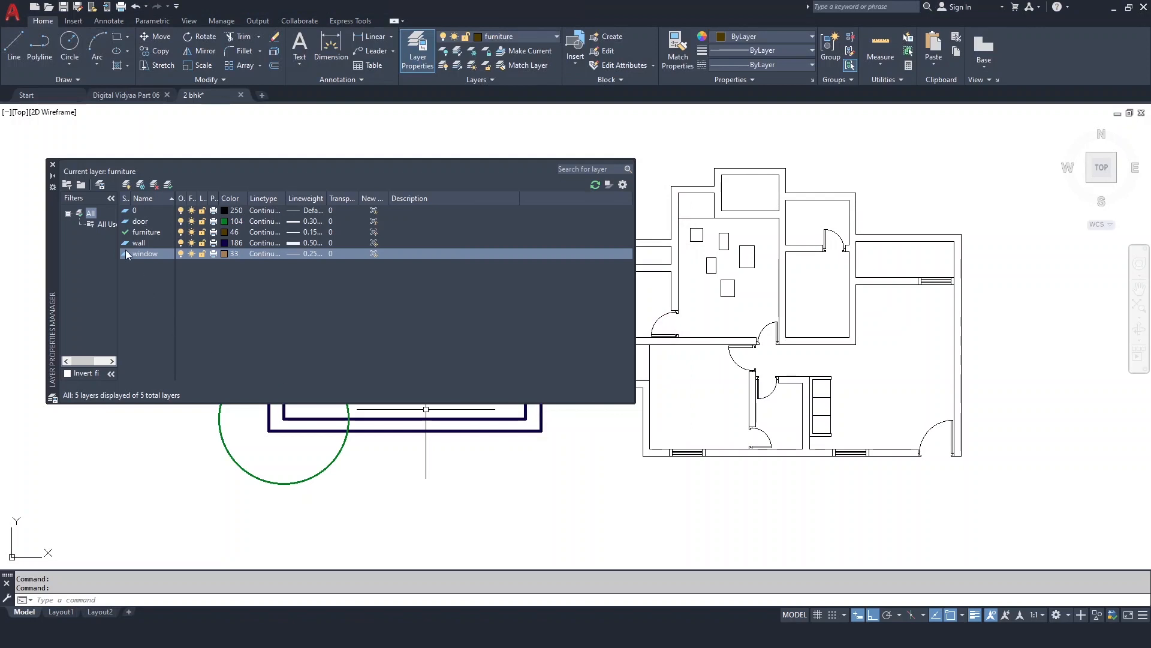
left_click(52, 165)
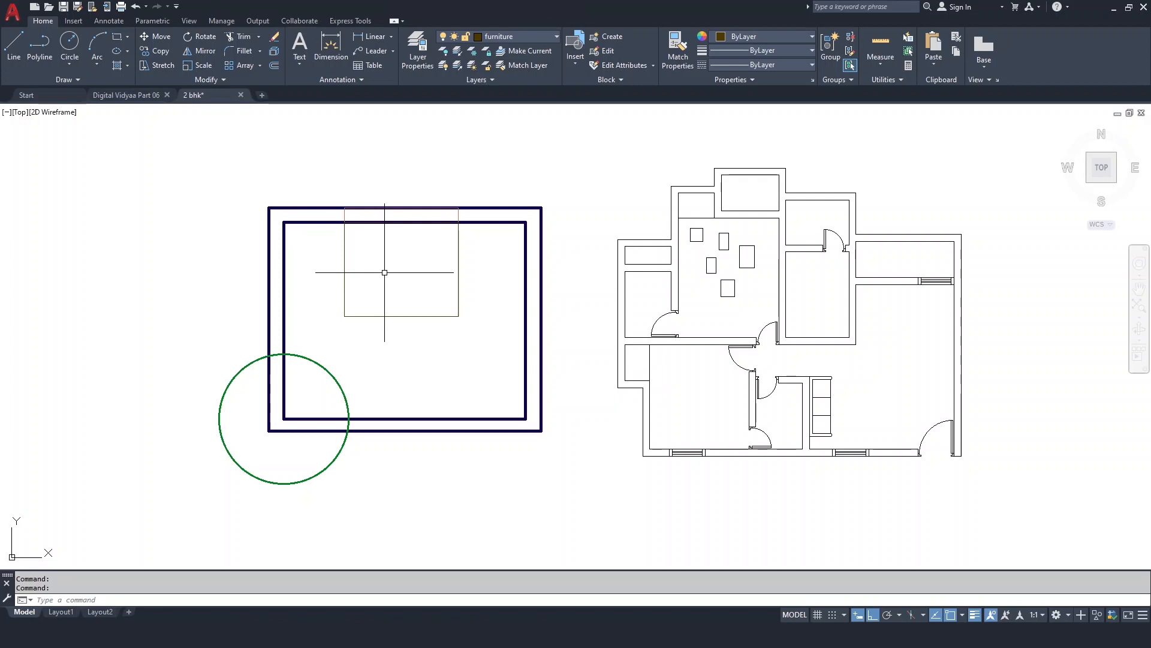
Step: Turn off lineweight display in the lineweight settings
key("Escape")
type("LW")
key("Return")
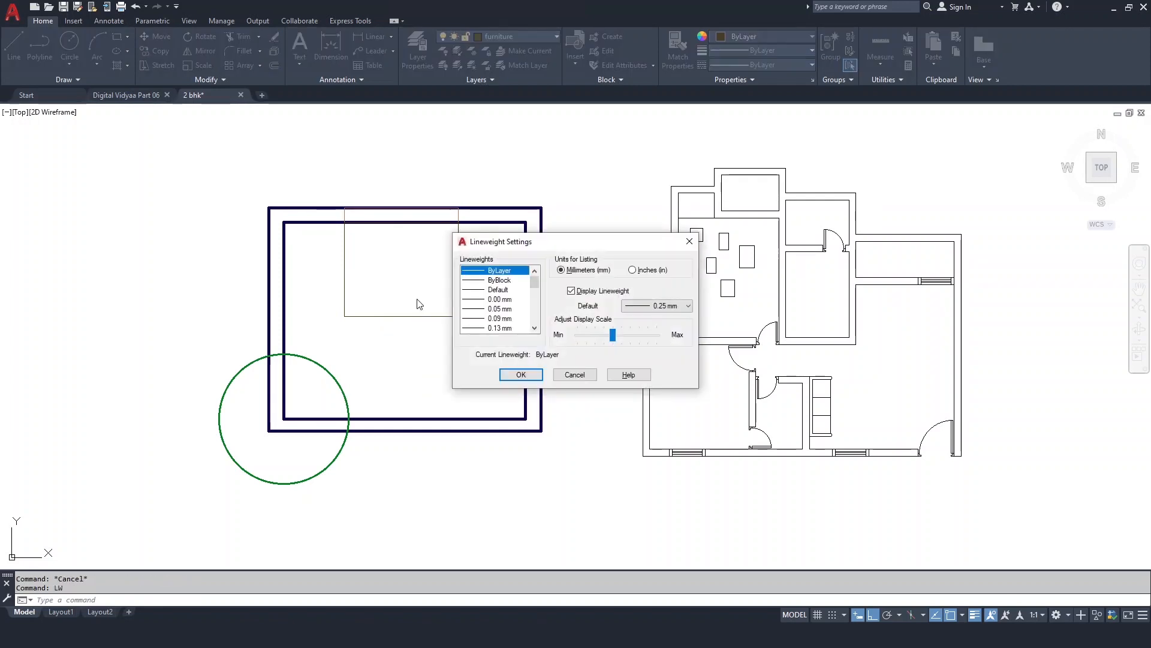
left_click(581, 291)
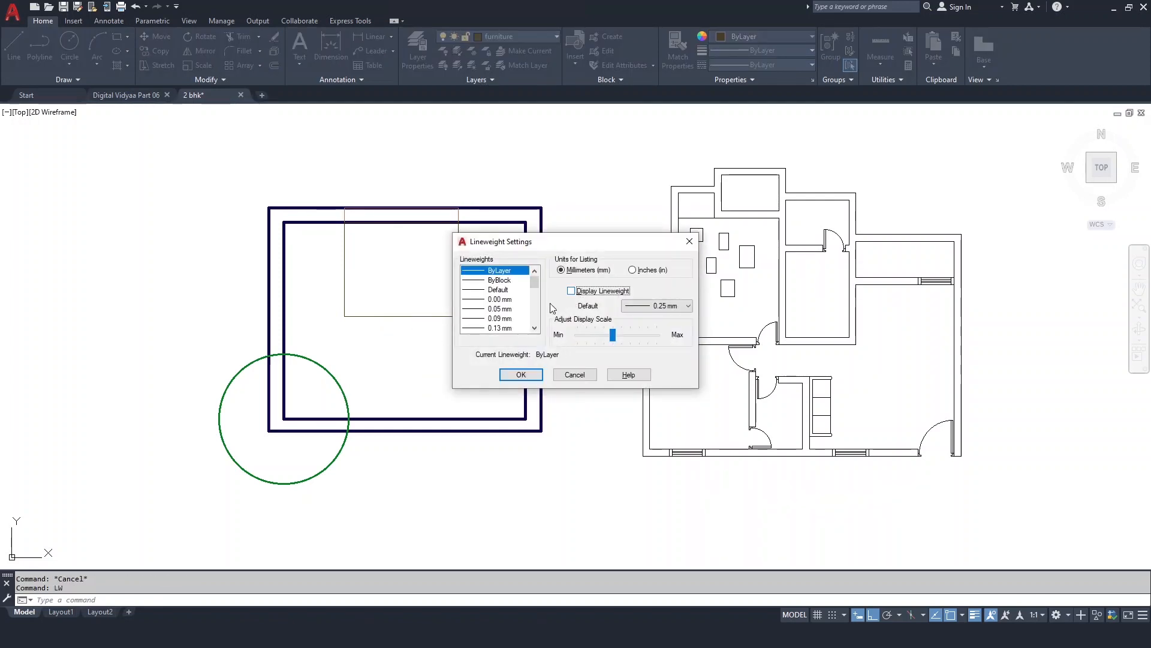
left_click(521, 375)
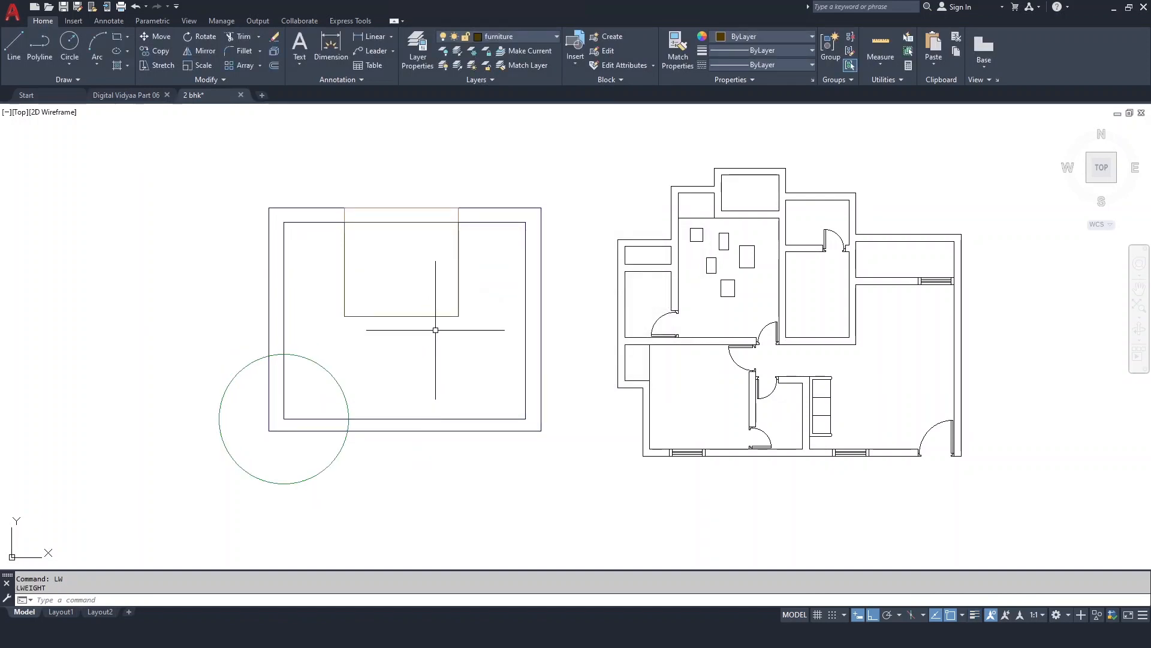
Step: Reopen the layer manager clear of the sample room and turn off the furniture, window and door layers
left_click(415, 66)
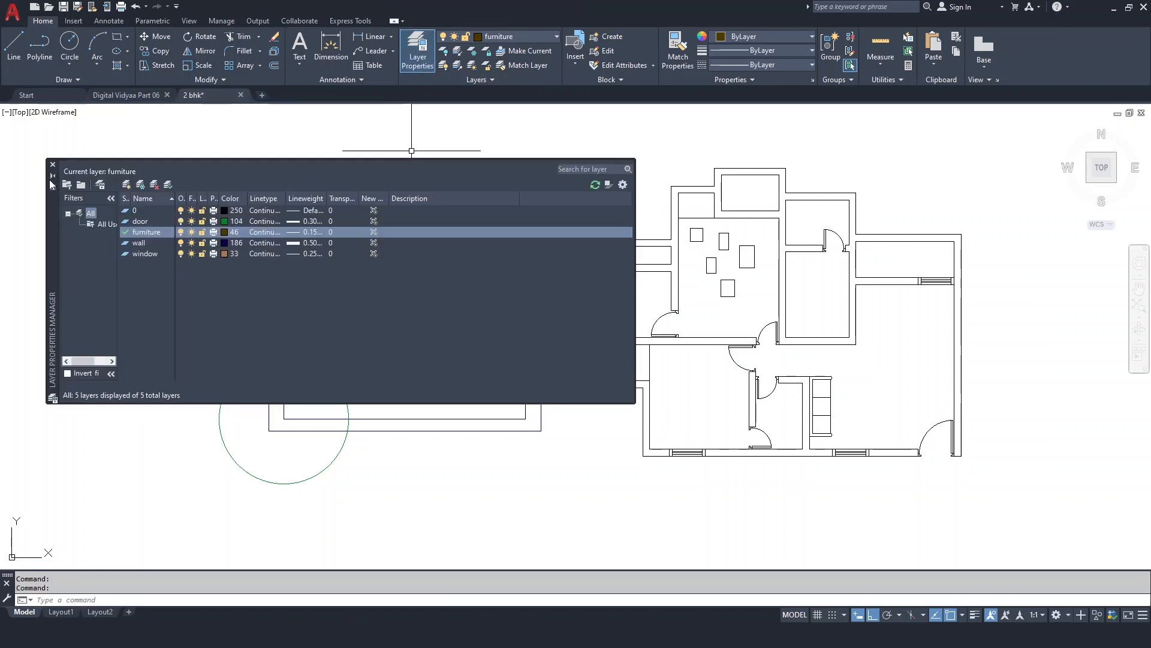
mouse_move(49, 204)
left_mouse_down()
mouse_move(209, 254)
mouse_move(549, 179)
left_mouse_up()
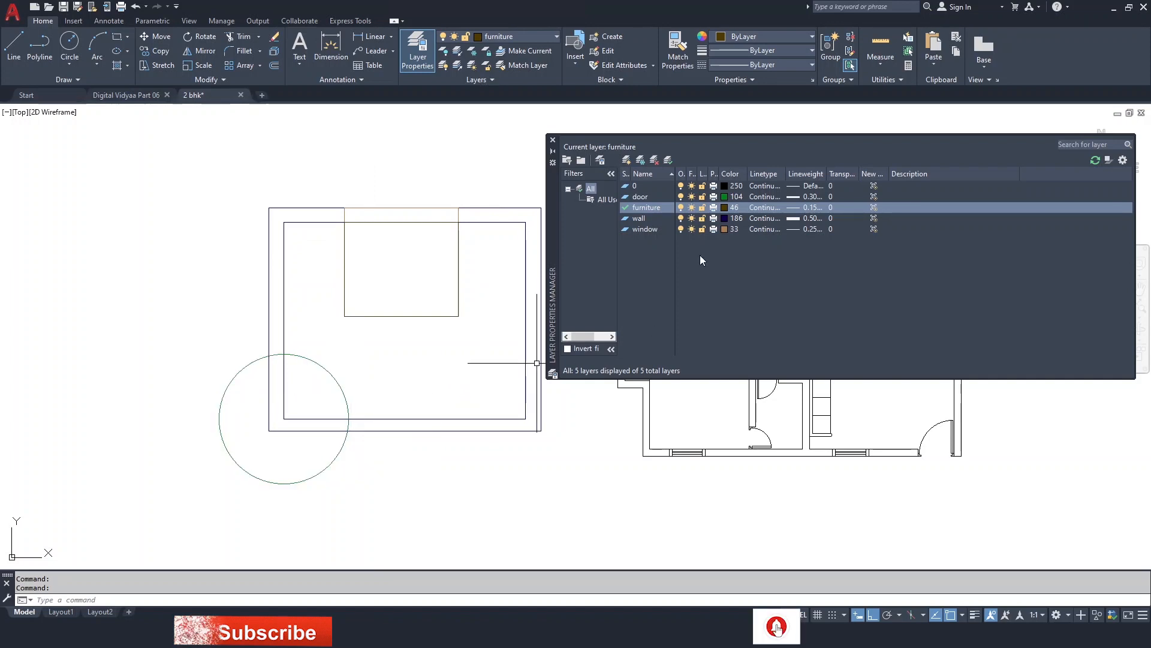
left_click(681, 209)
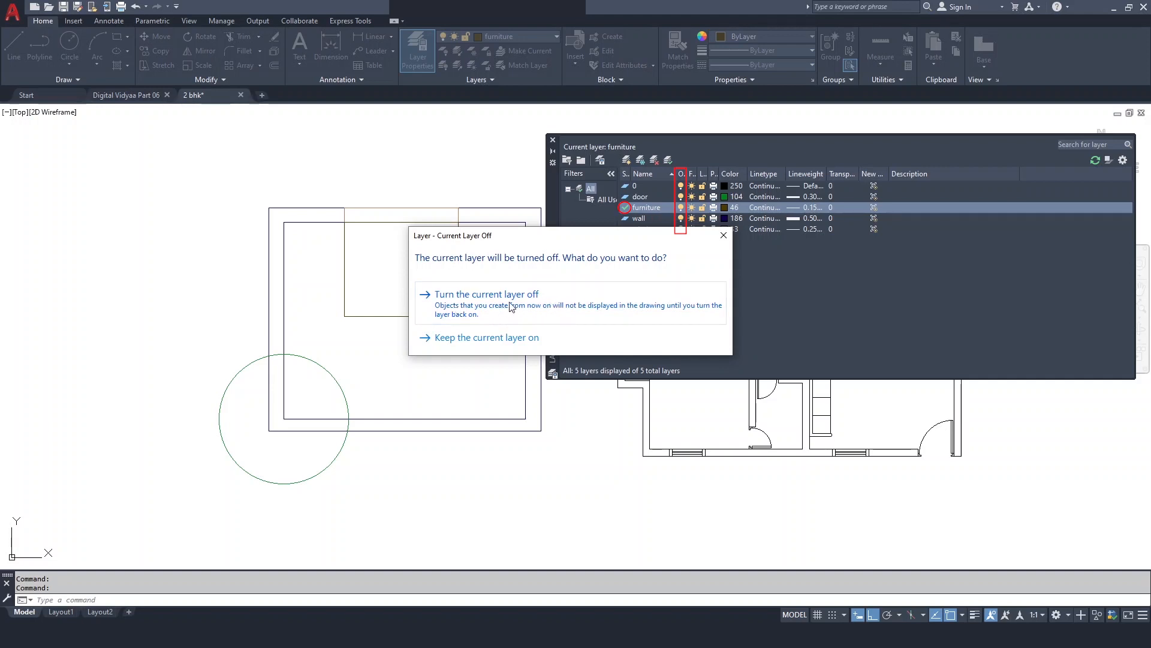
left_click(481, 303)
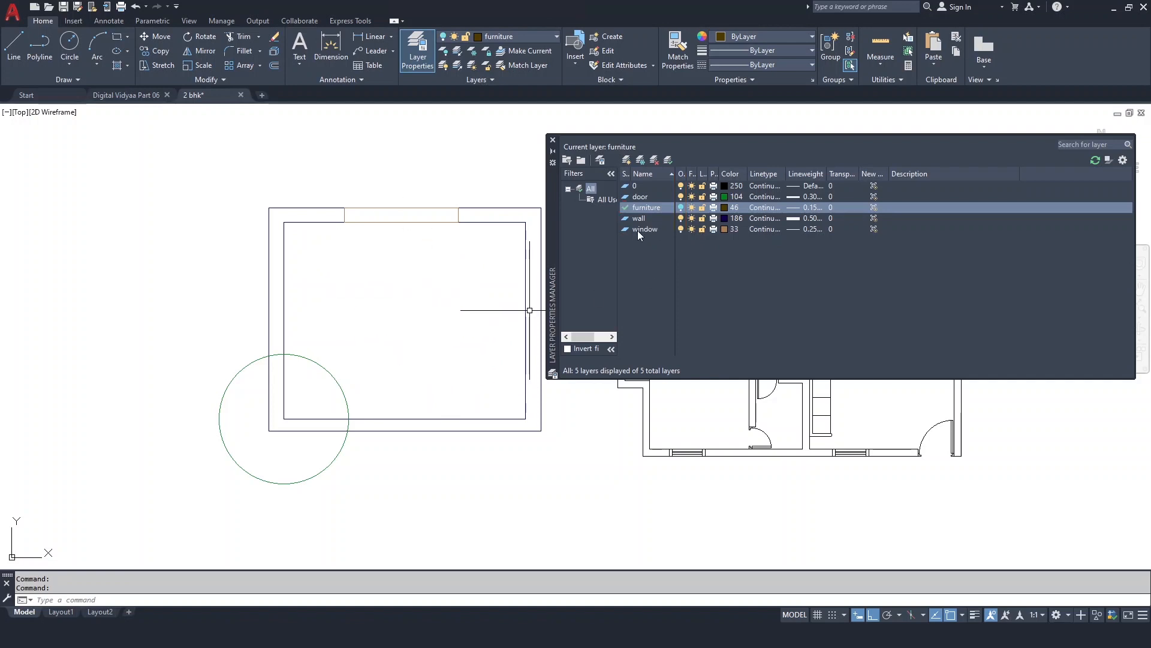
left_click(682, 229)
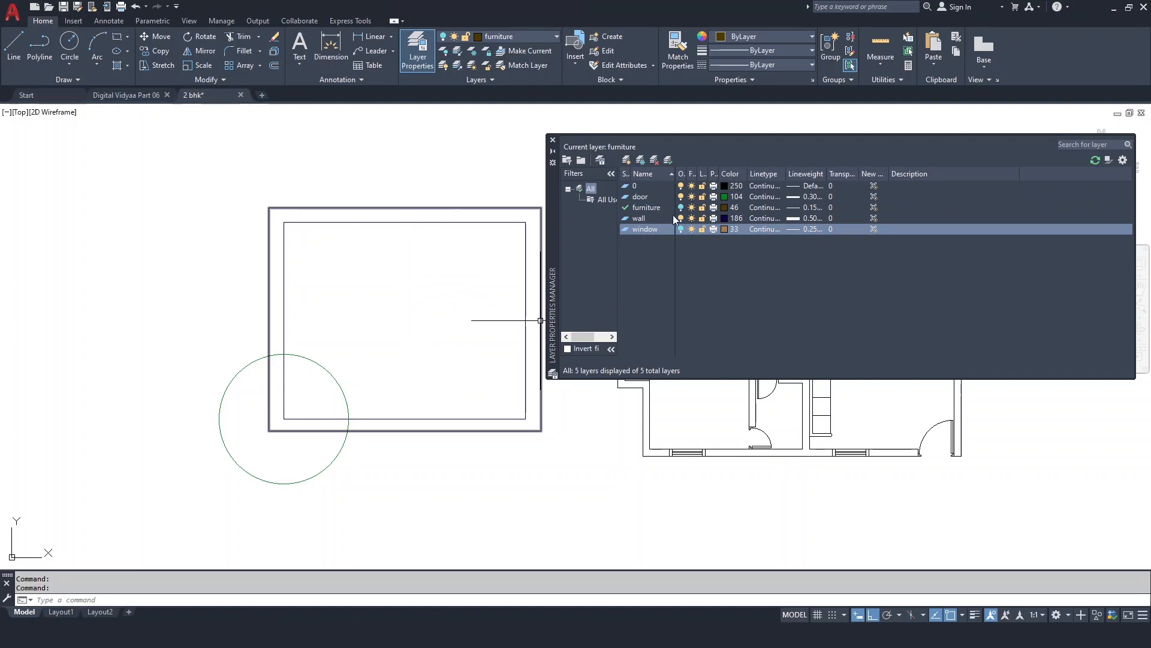
left_click(680, 199)
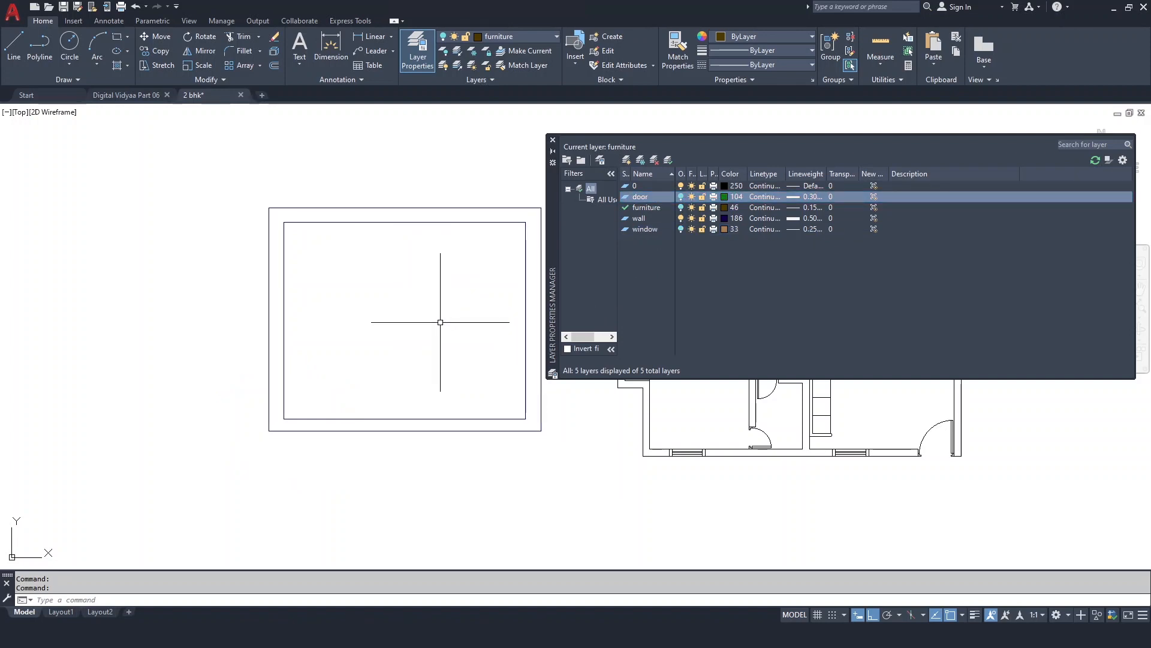
Step: Turn the door, furniture and window layers back on
left_click(680, 197)
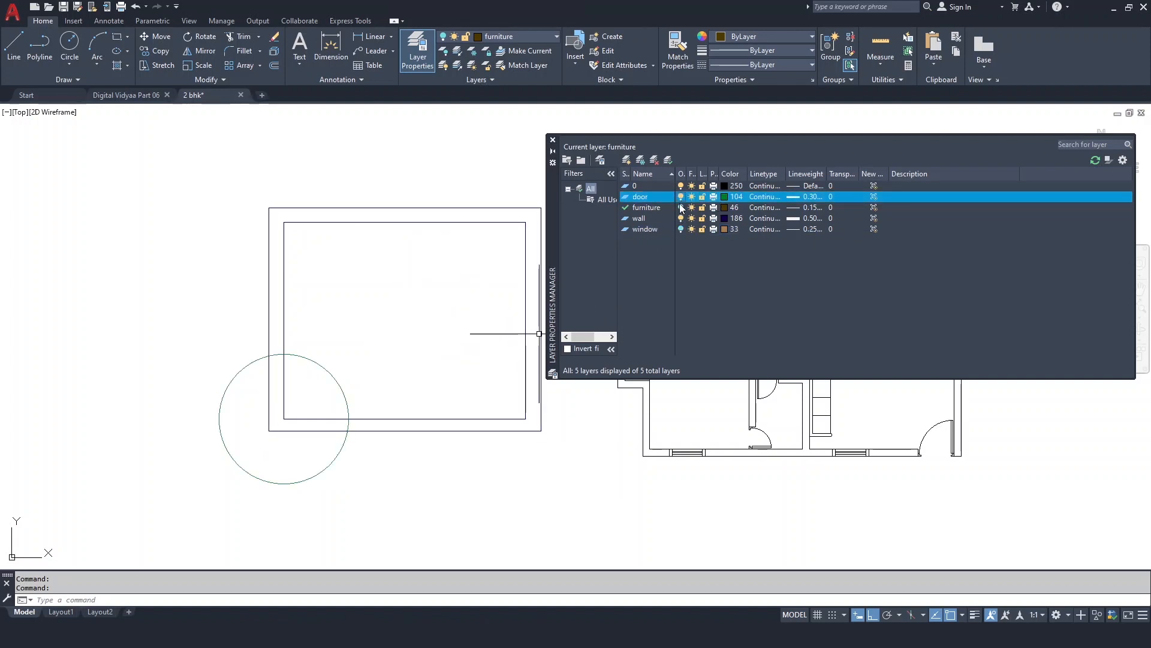
left_click(681, 207)
left_click(681, 229)
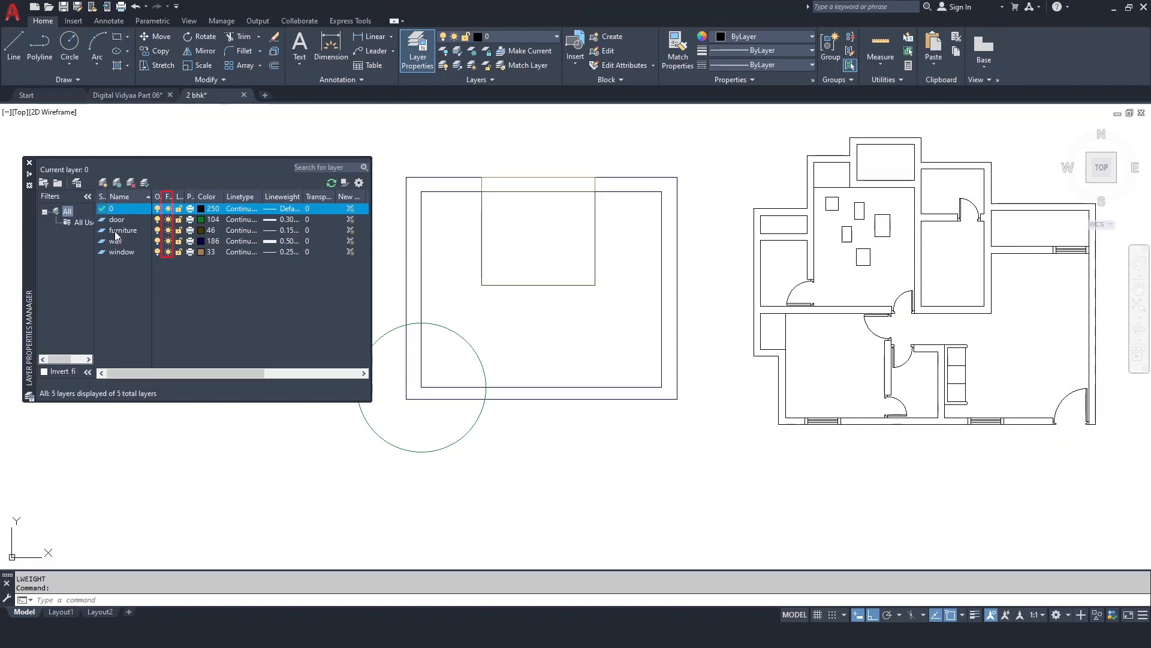
Step: Turn the furniture layer off and on again, and freeze and thaw it to compare both ways of hiding it
left_click(157, 230)
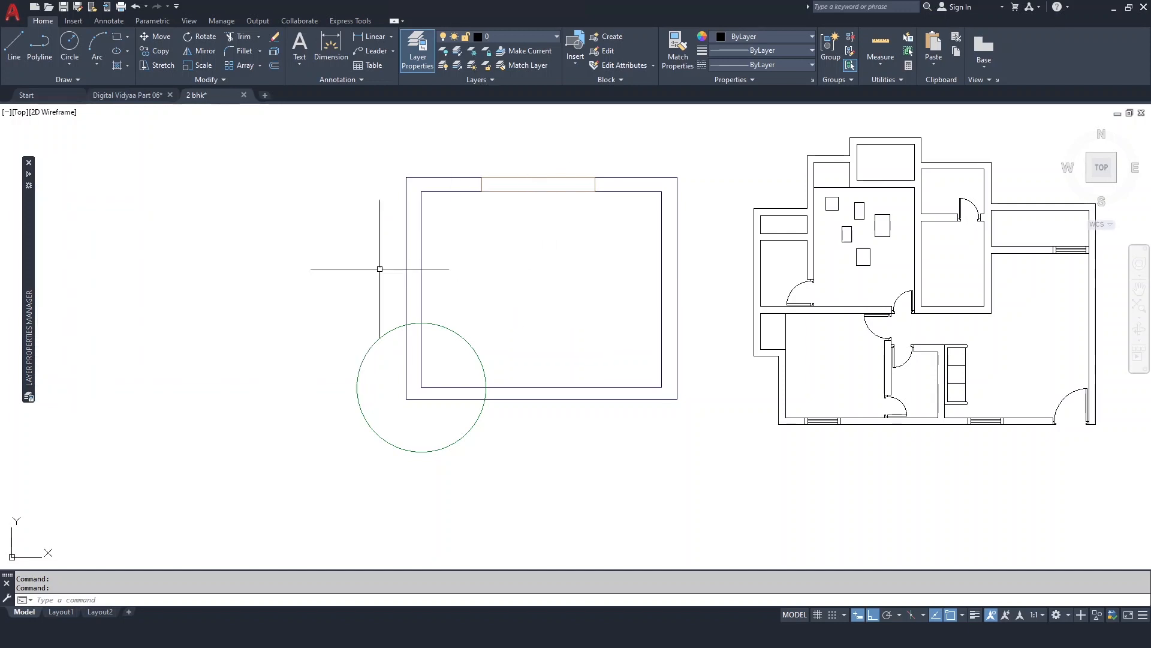
mouse_move(29, 175)
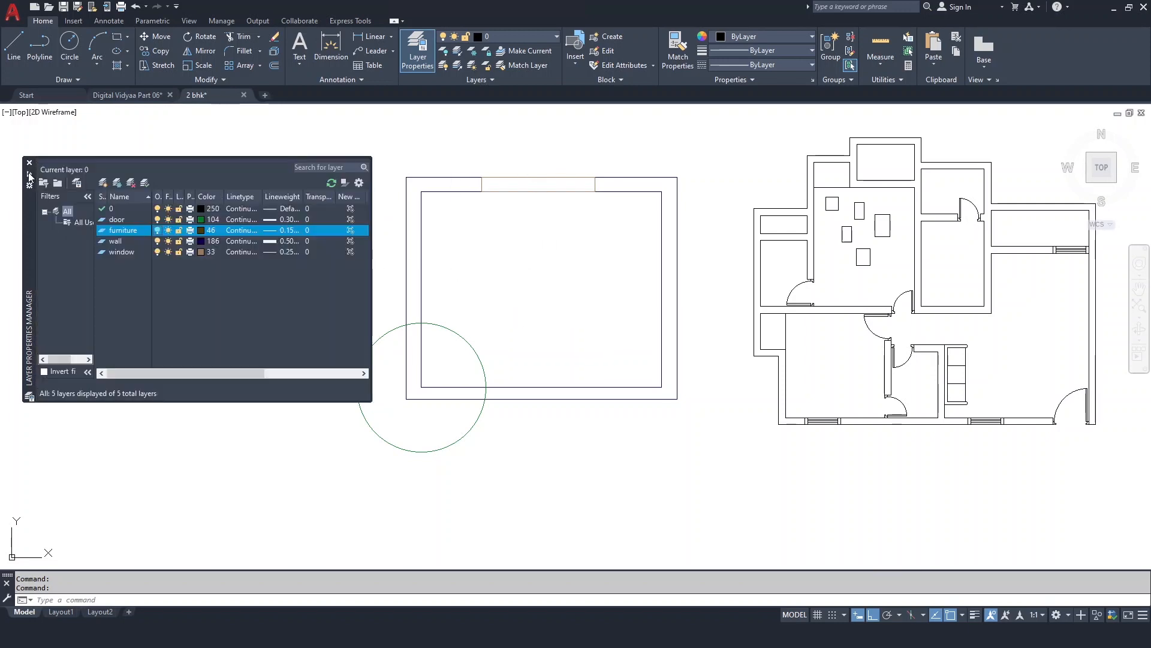
left_click(157, 231)
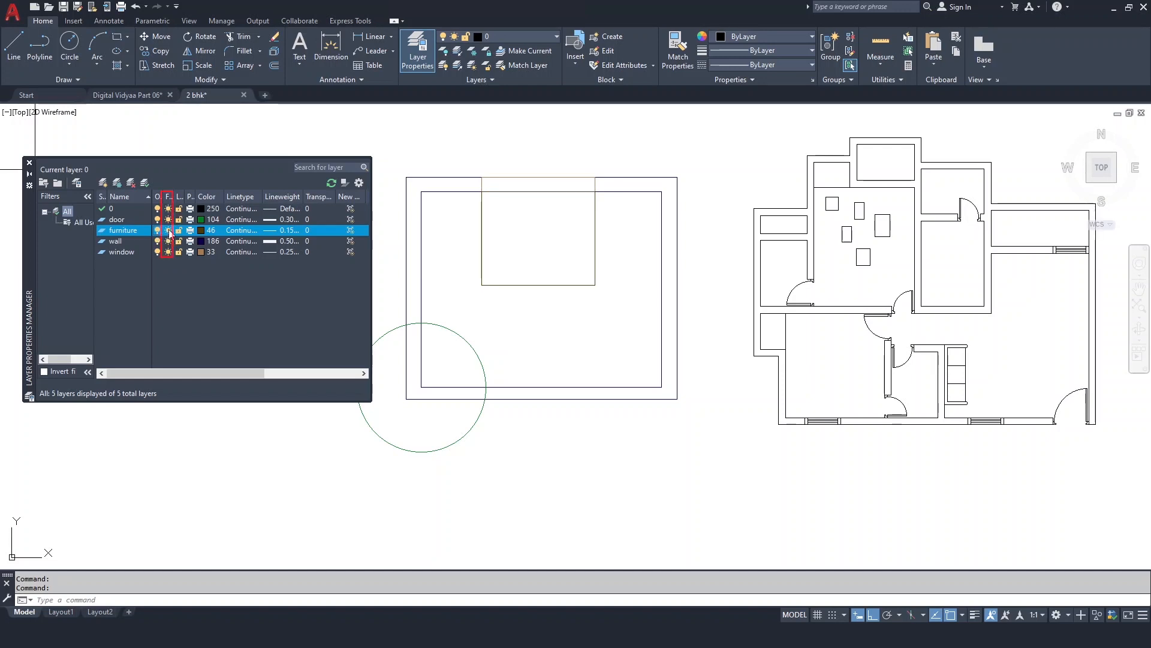
left_click(169, 230)
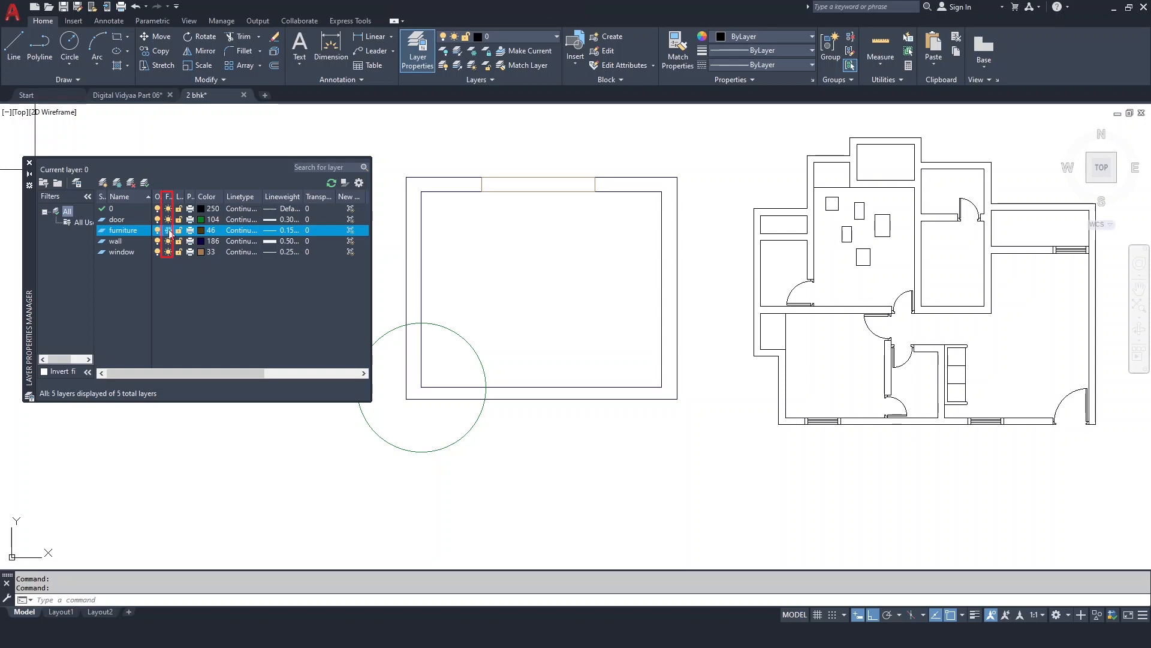
left_click(168, 231)
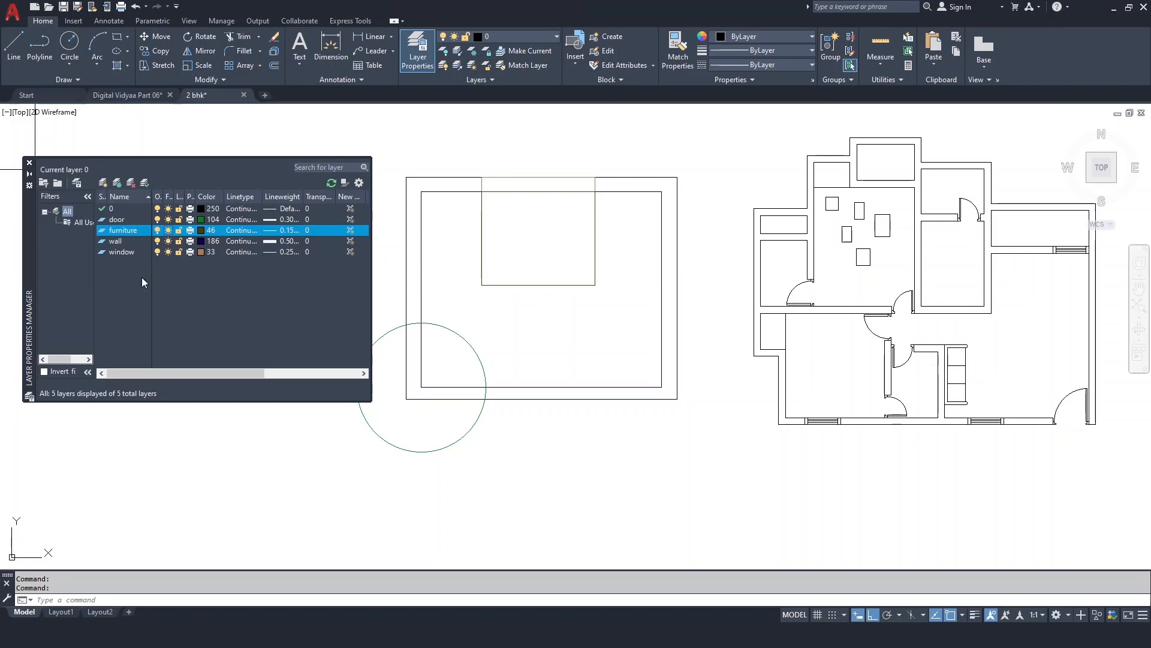
Step: Create a new layer named hatch and set its color to 242
left_click(103, 183)
type("ha")
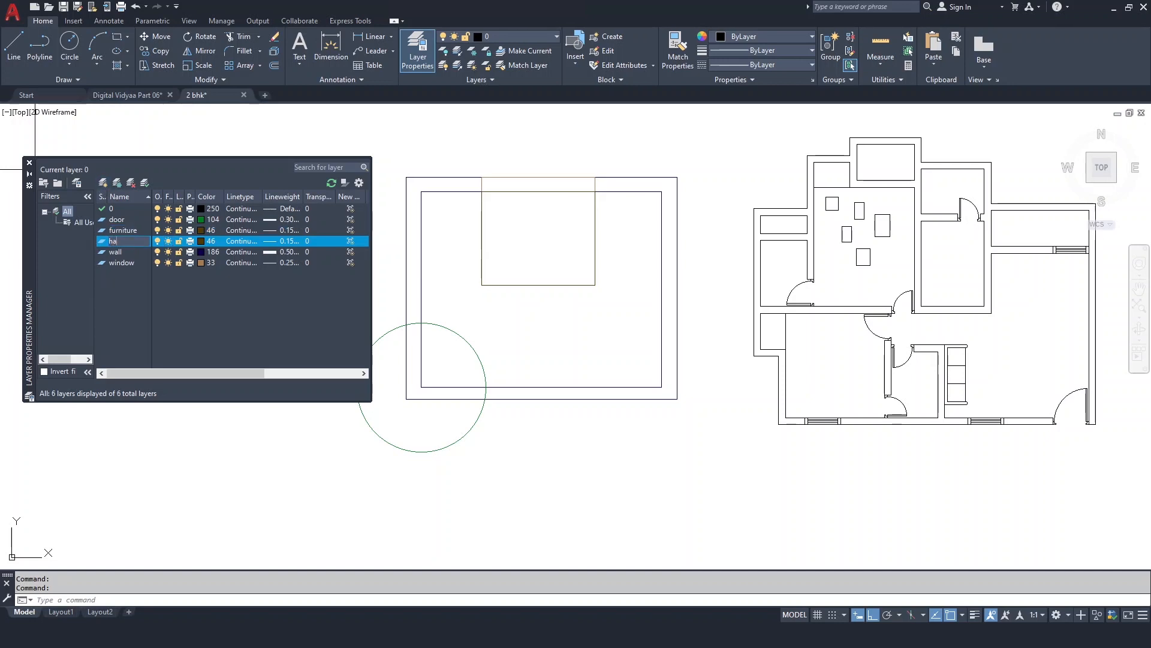
type("tch")
left_click(201, 241)
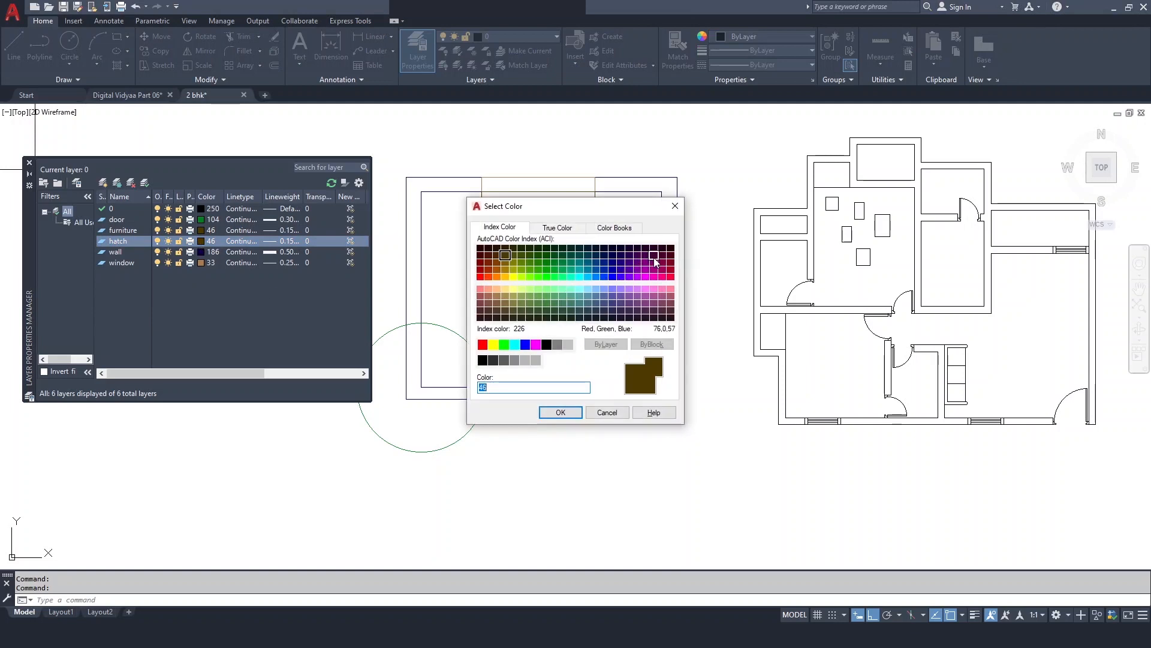
left_click(654, 257)
left_click(670, 271)
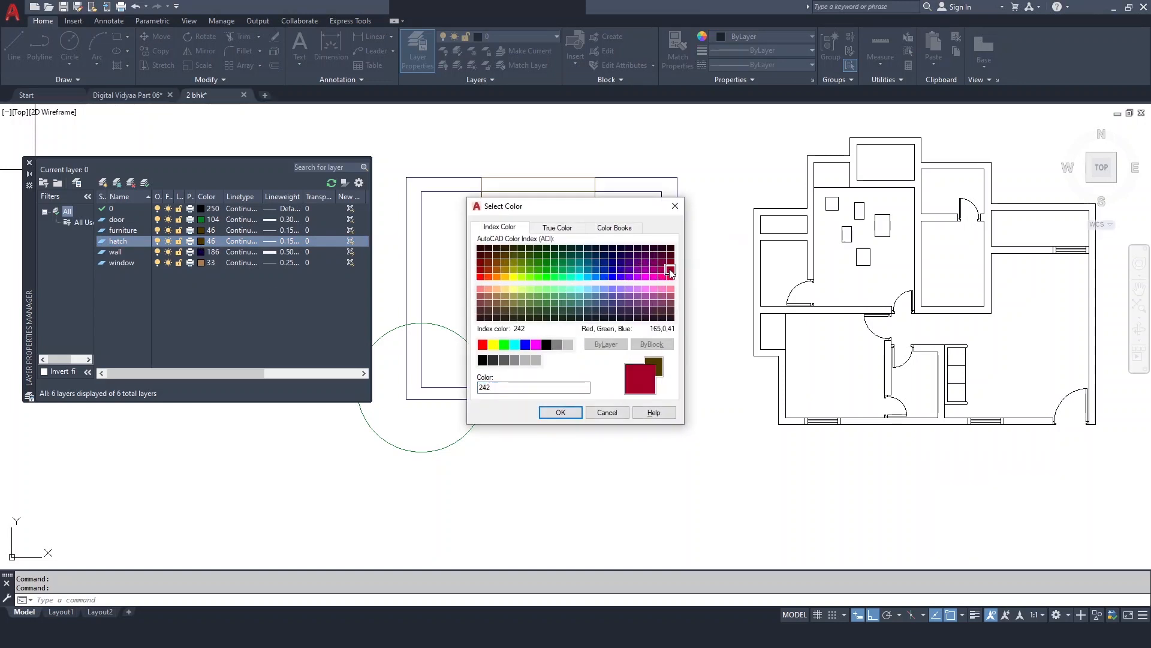
left_click(560, 412)
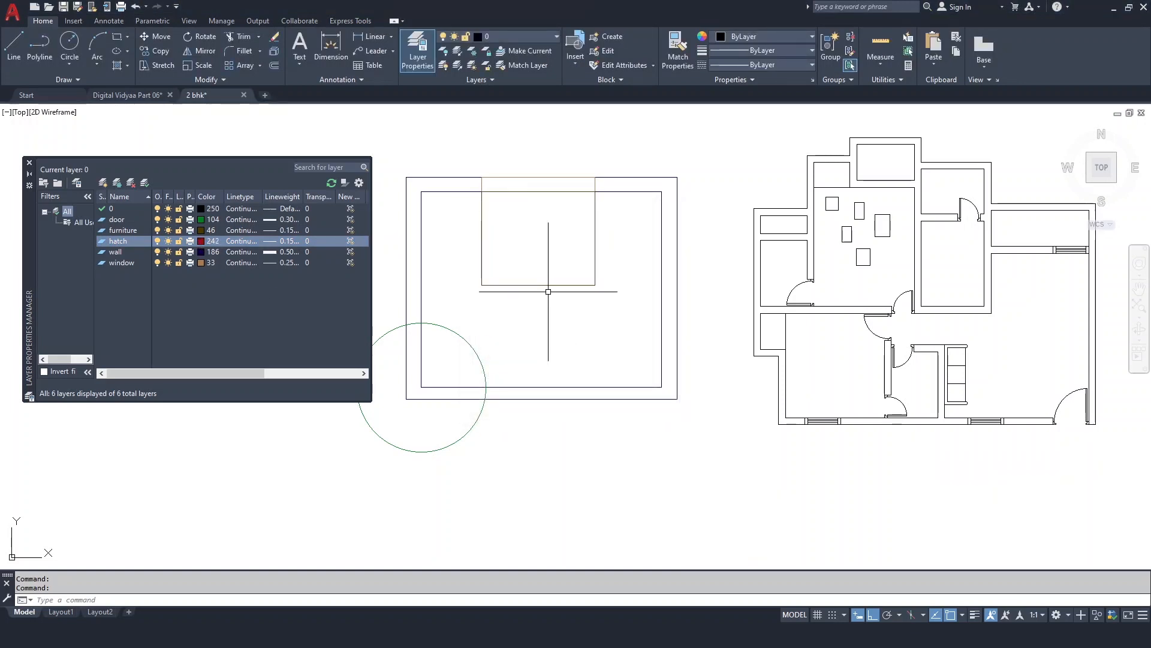
type("H")
key("space")
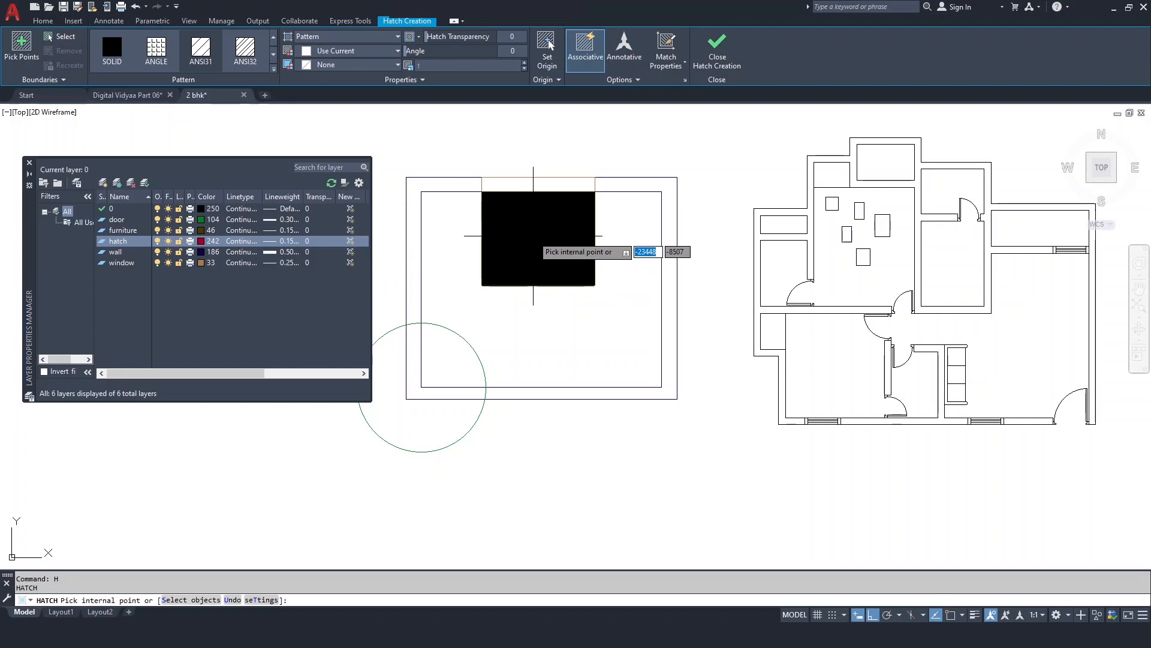
key("Escape")
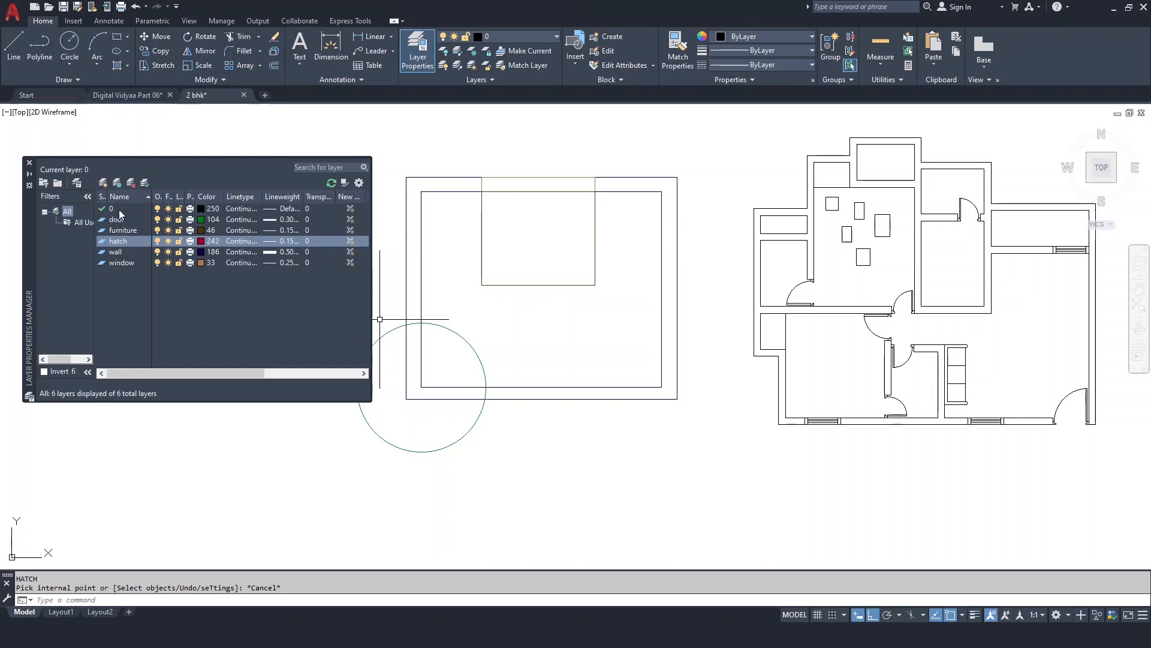
Step: Make the hatch layer current and hatch the small rectangle inside the sample room with ByLayer color and an automatically adjusted scale
double_click(102, 242)
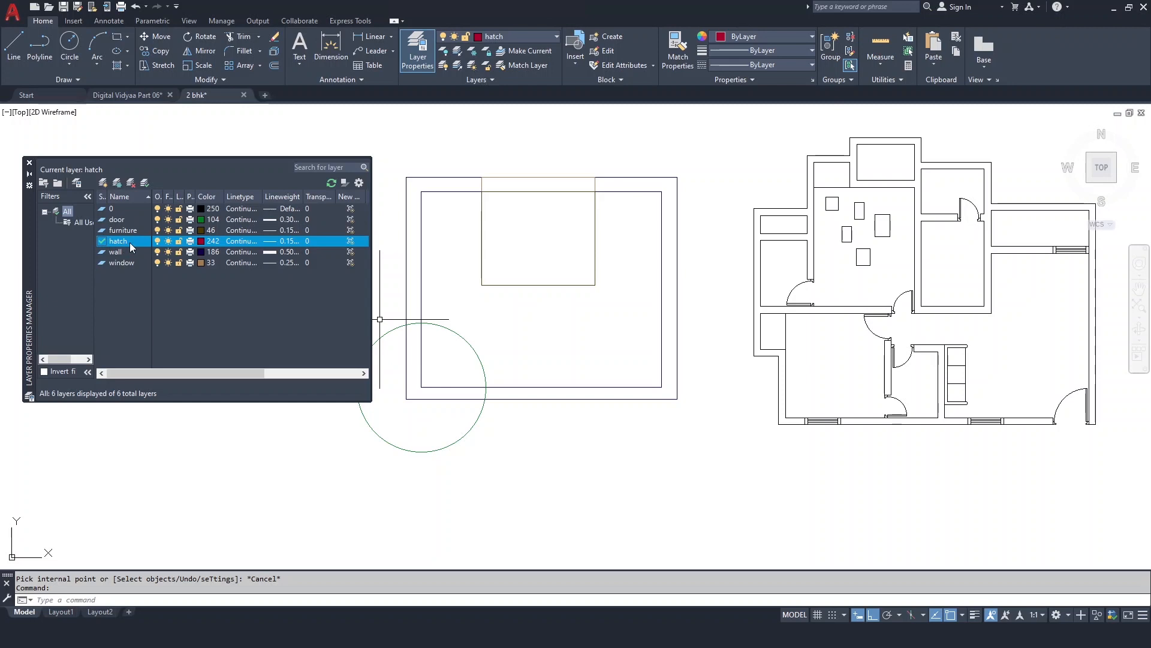
type("h")
key("Return")
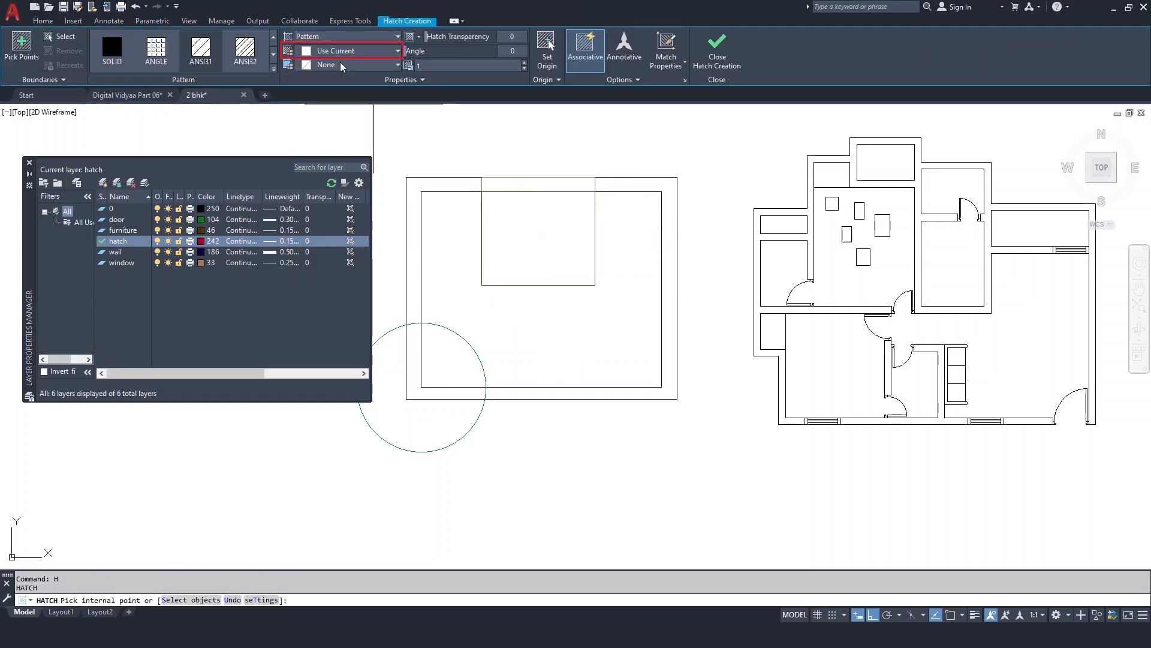
left_click(383, 55)
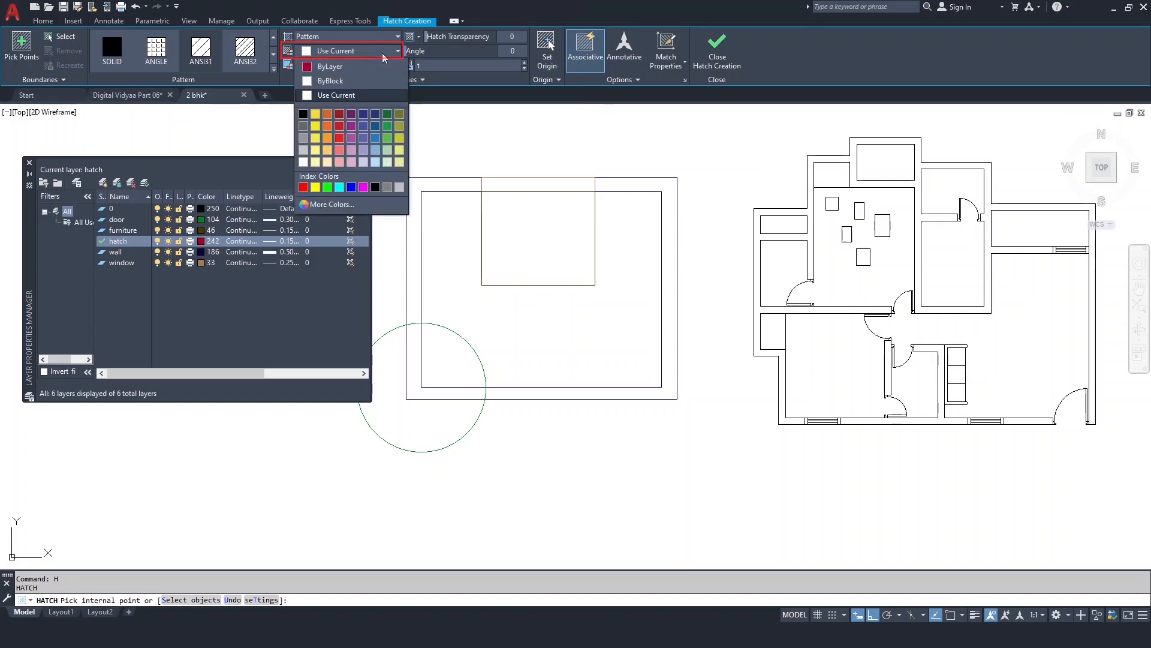
left_click(336, 69)
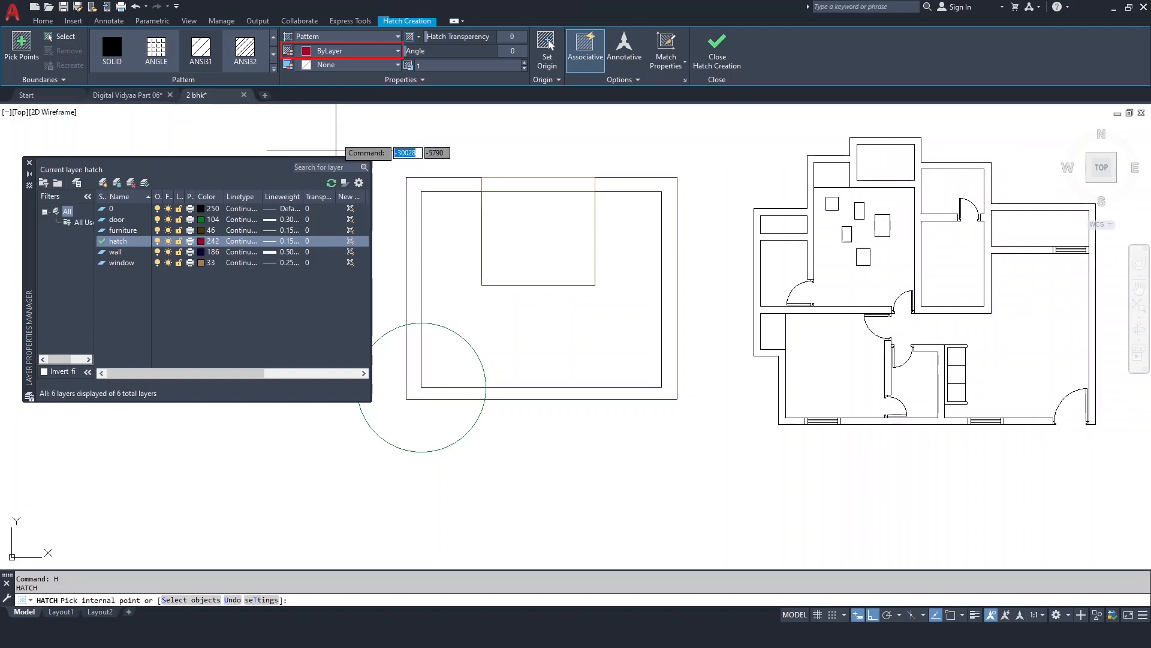
left_click(521, 237)
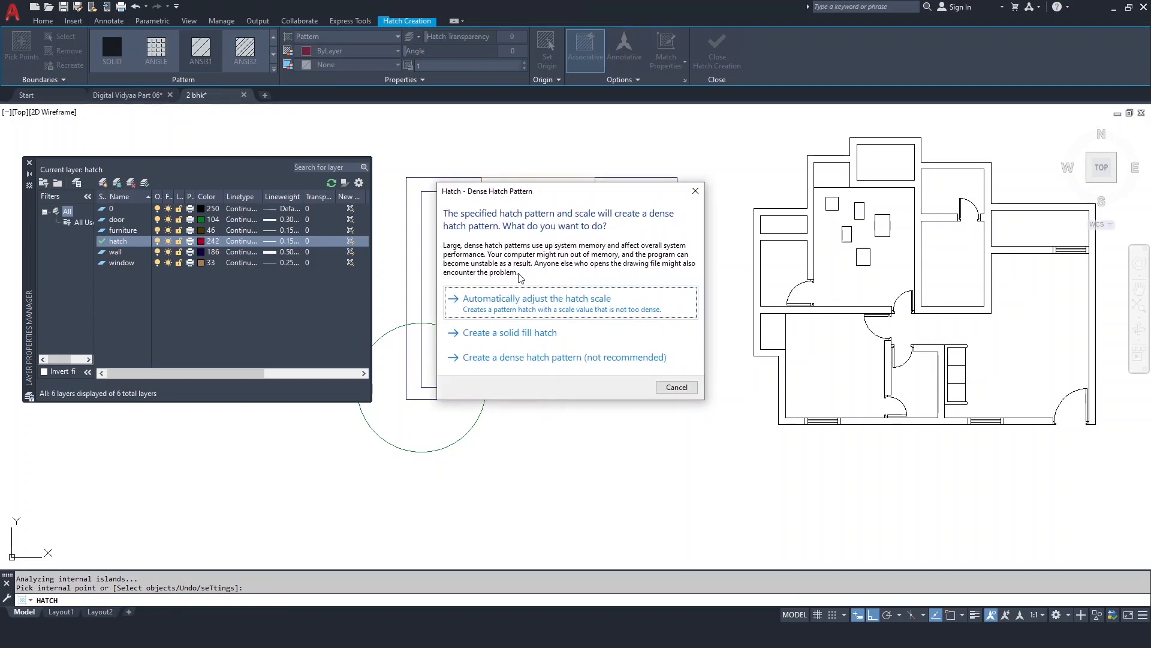
left_click(542, 313)
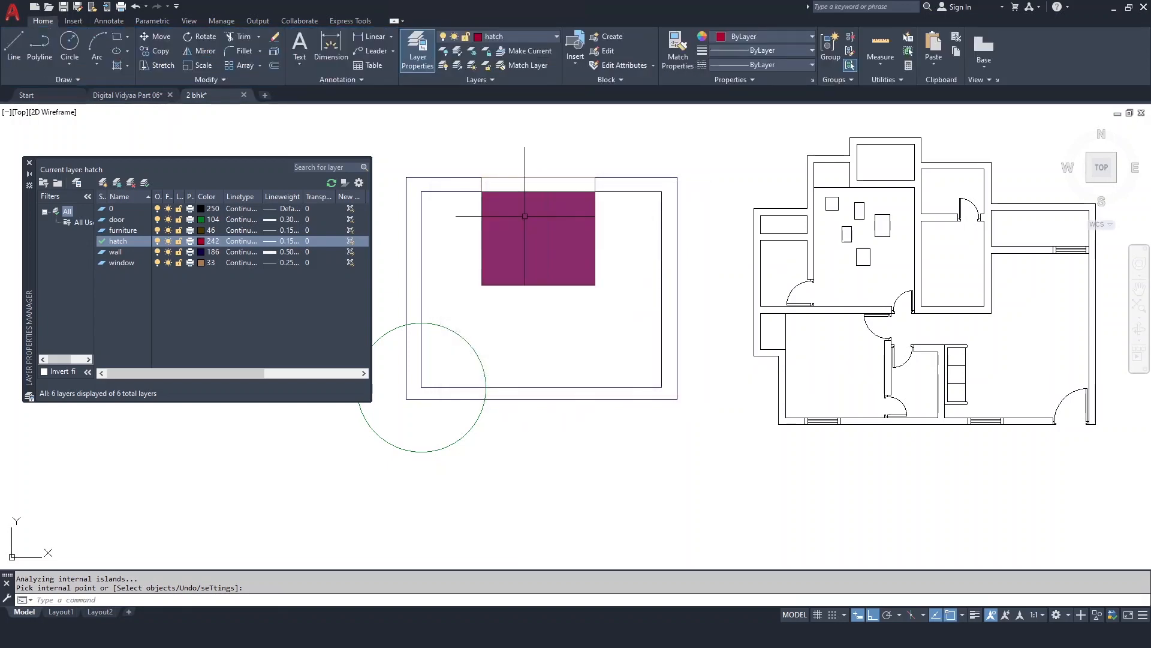
right_click(530, 252)
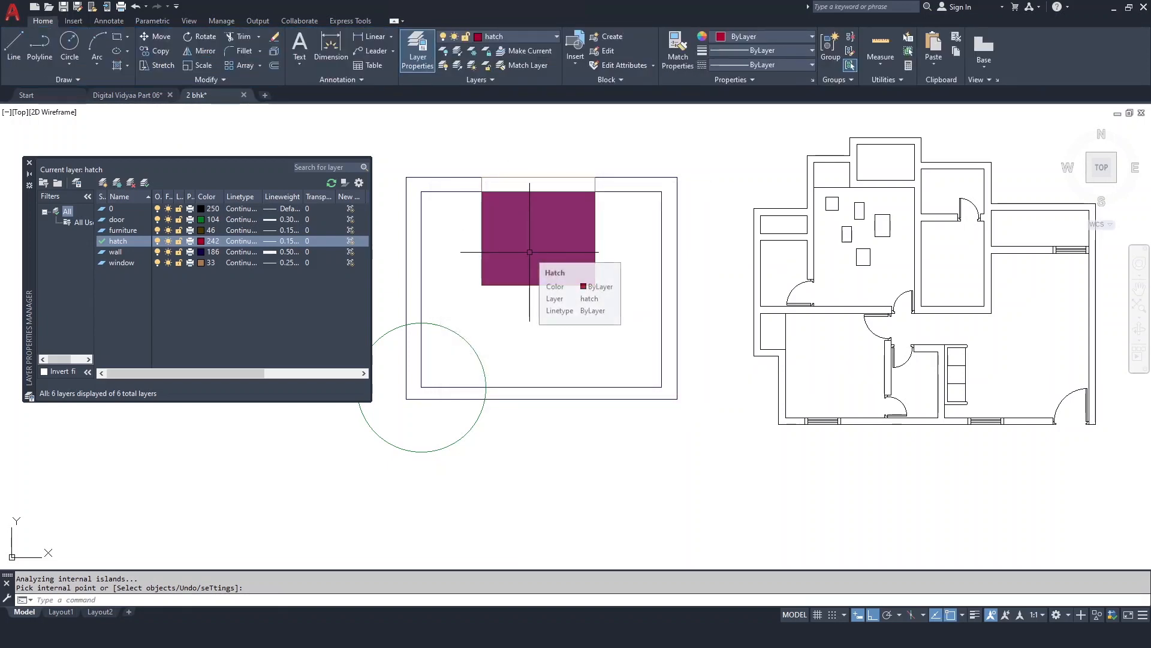
left_click(585, 284)
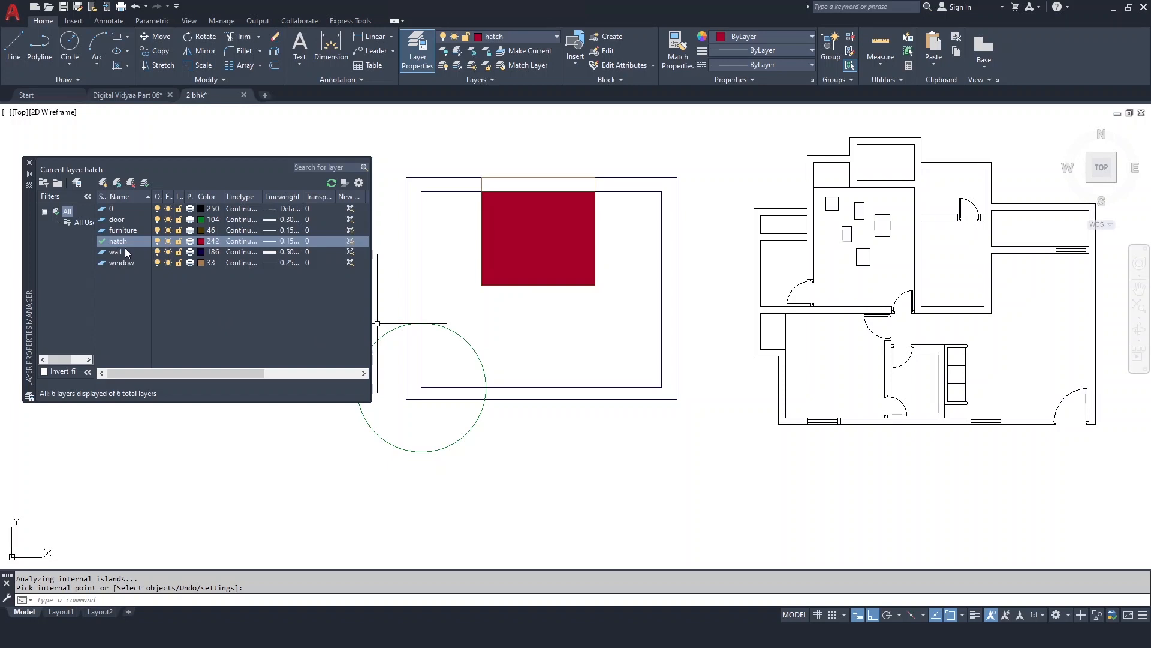
Step: Turn off the current hatch layer and move the sample room about 11900 units left, away from the floor plan
left_click(158, 241)
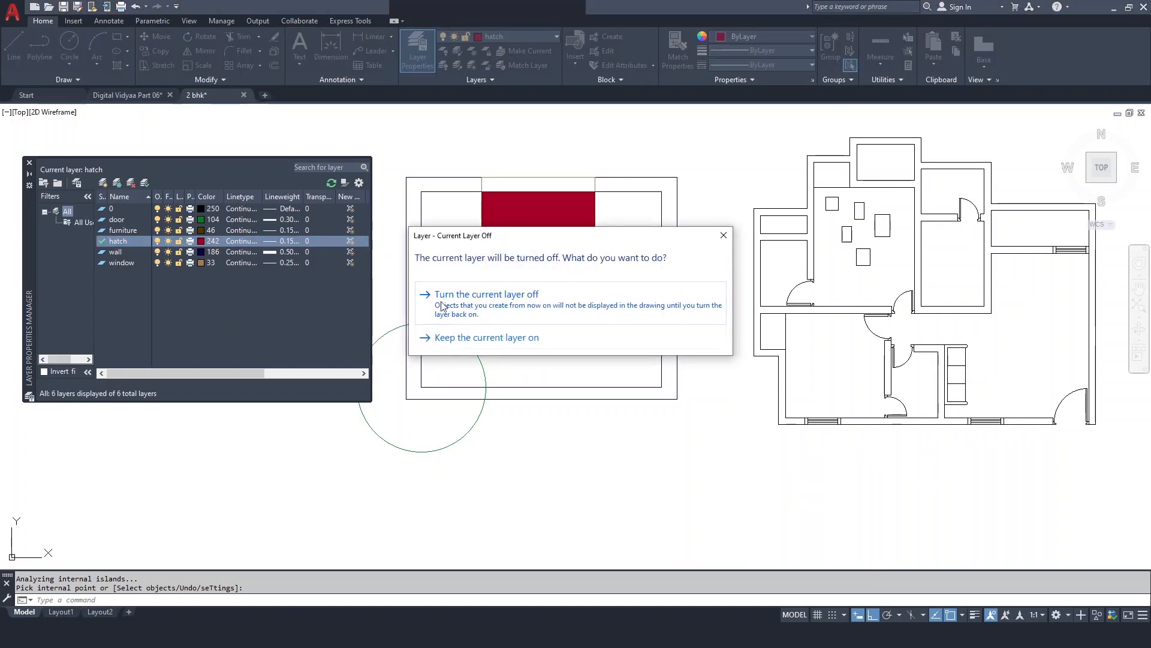
left_click(479, 307)
scroll(606, 342, "down", 4)
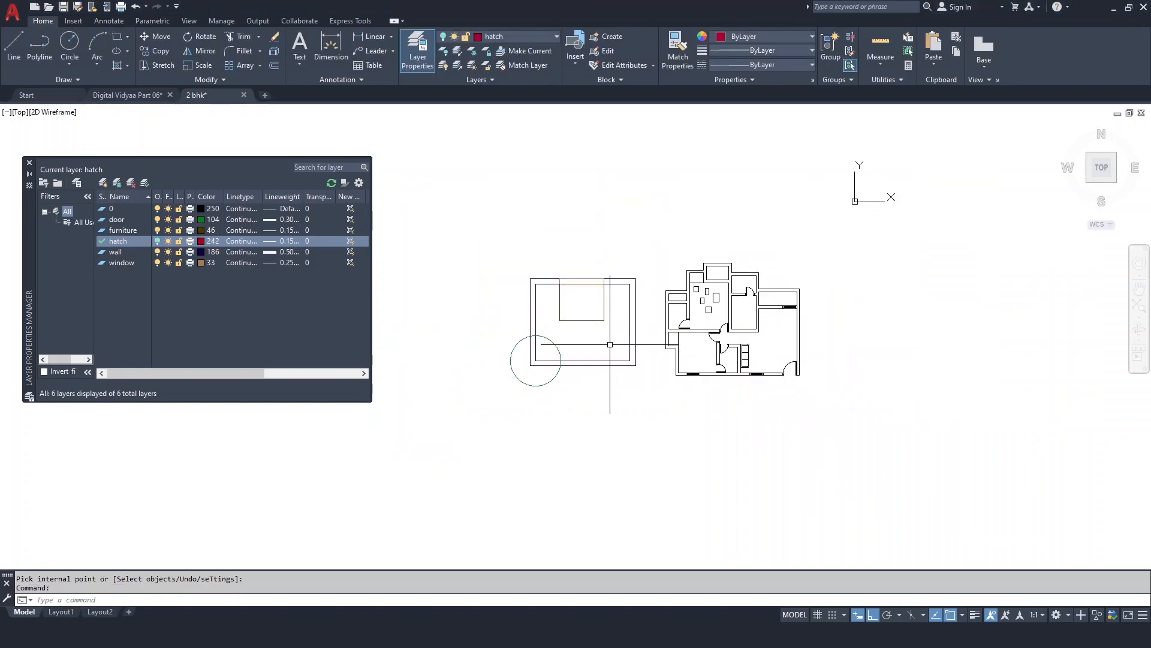
left_click(654, 264)
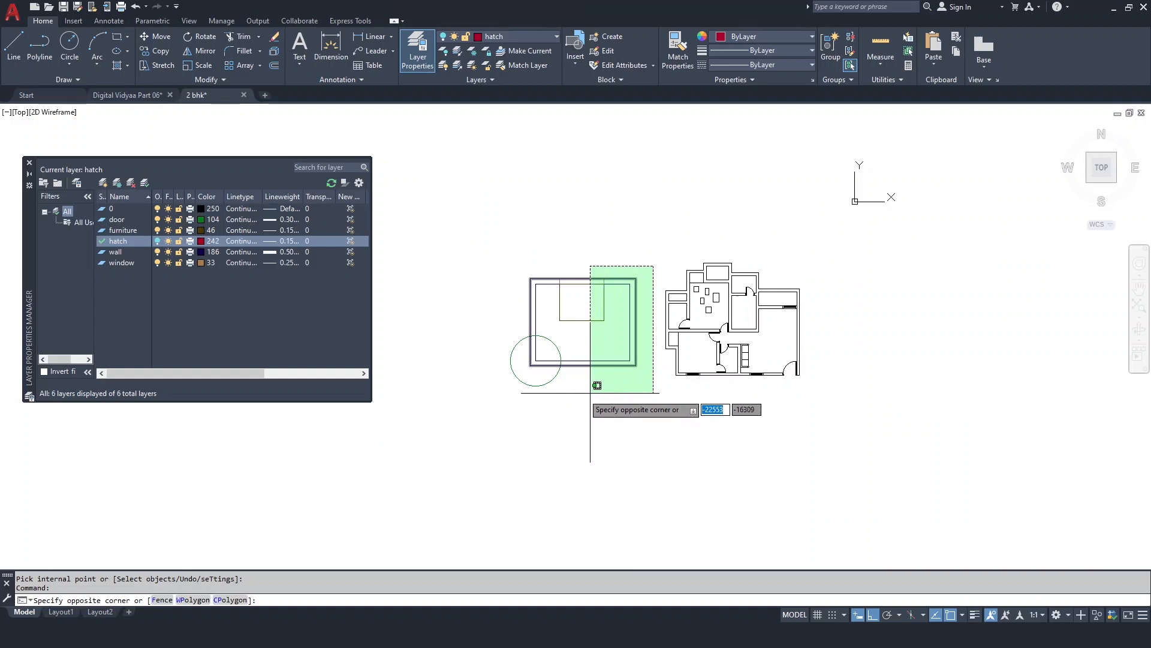
left_click(500, 399)
type("m")
key("space")
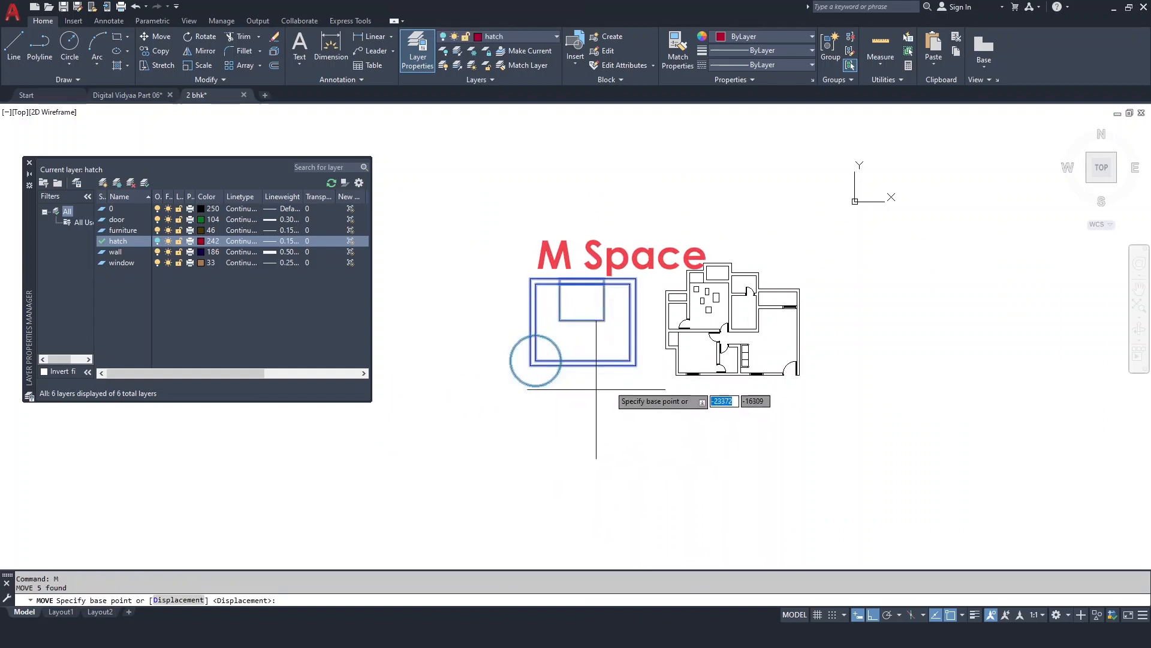
left_click(635, 365)
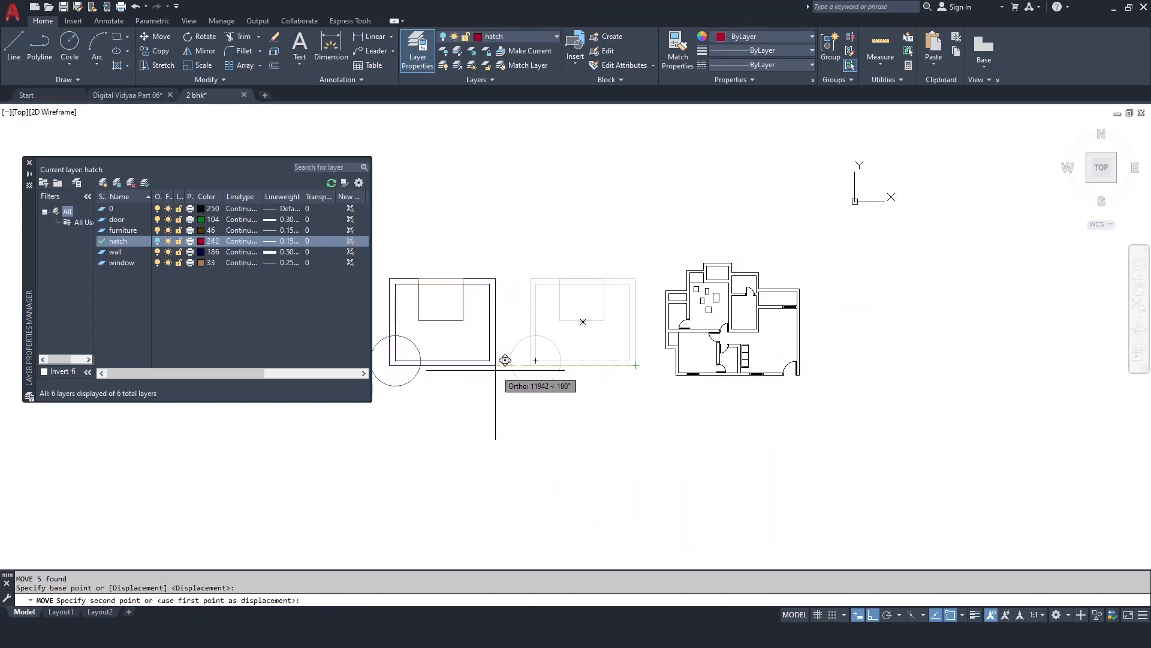
left_click(501, 383)
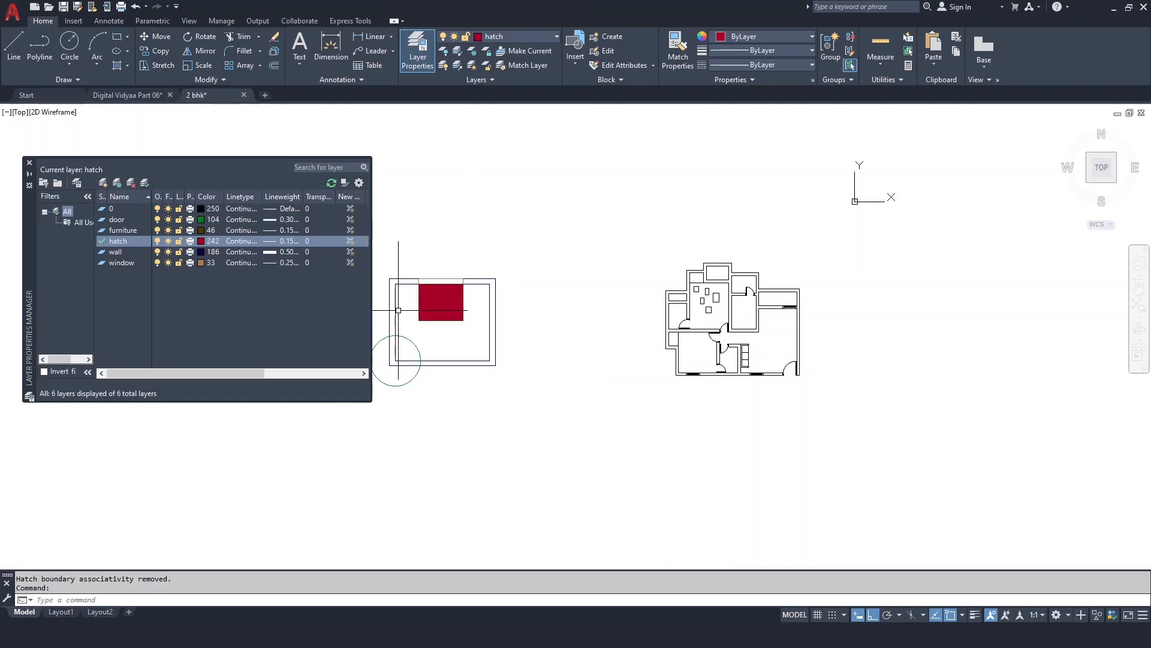
Step: Make layer 0 current and freeze the hatch layer
left_click(169, 241)
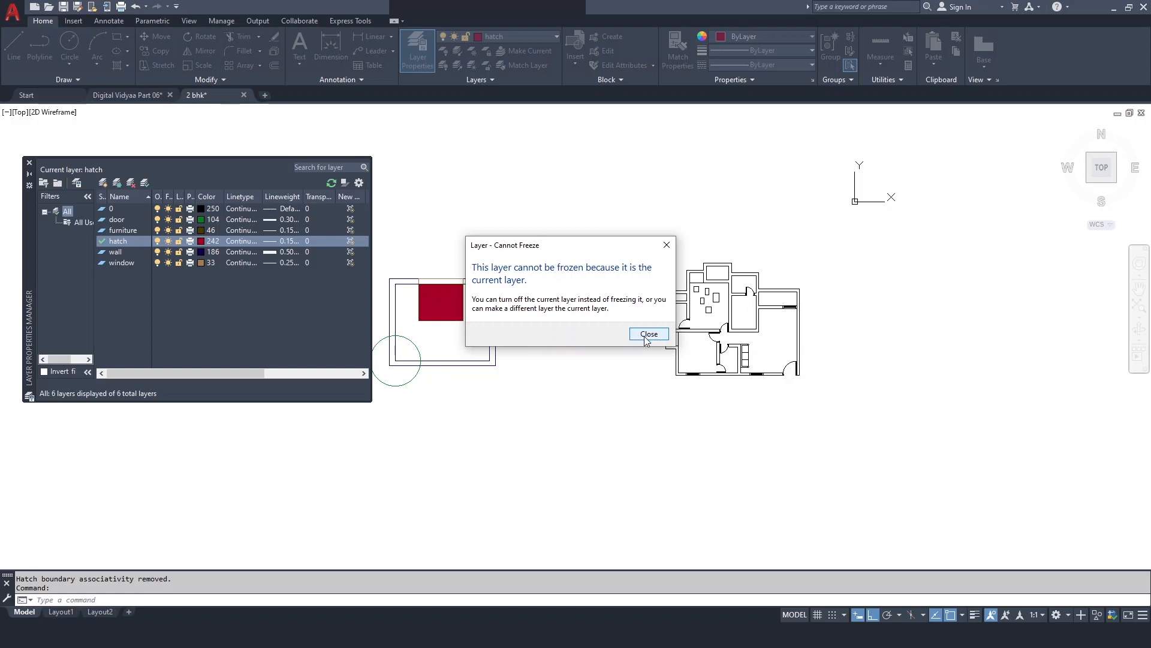
double_click(102, 210)
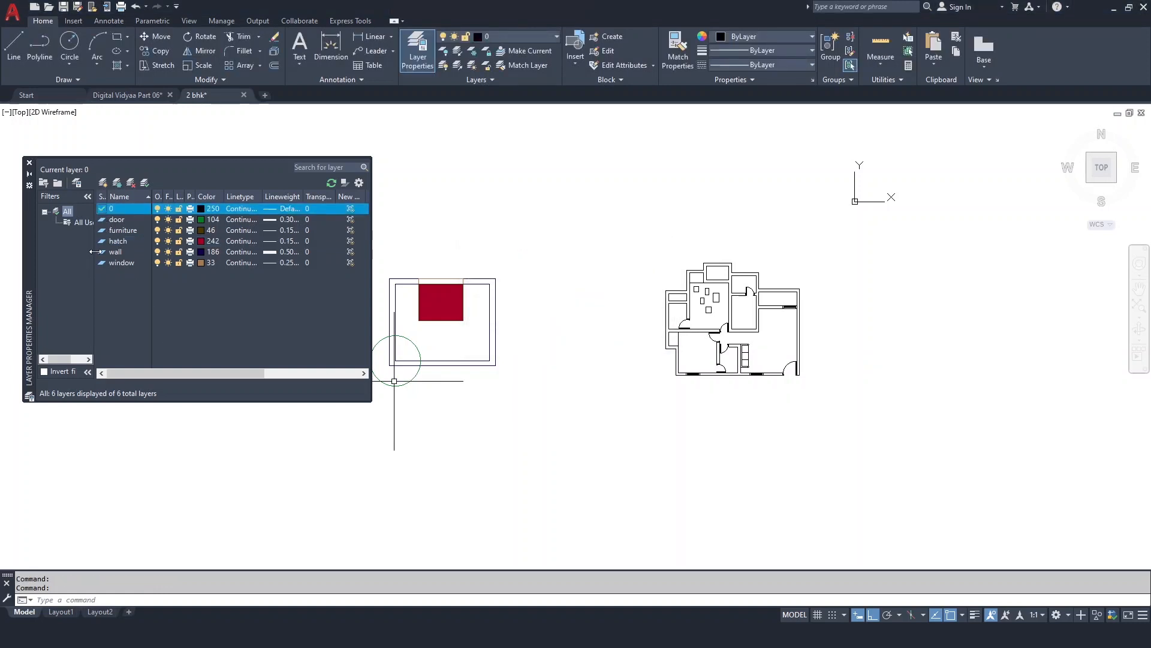
left_click(169, 241)
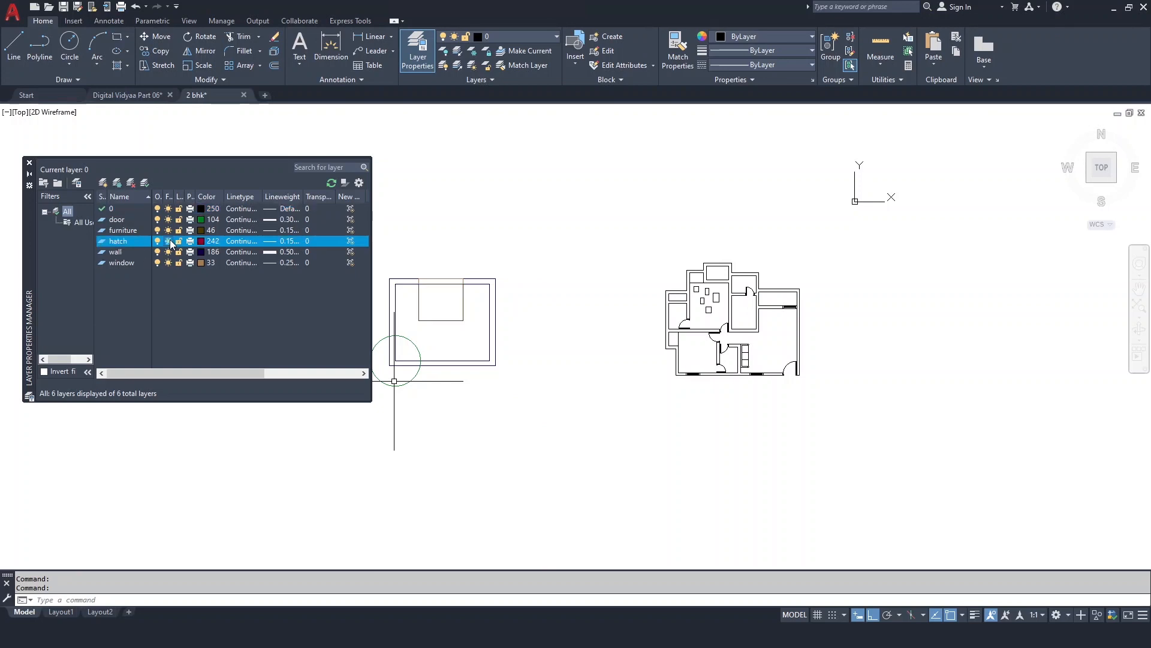
Step: Move the whole sample room horizontally to the right, back beside the floor plan
left_click(569, 259)
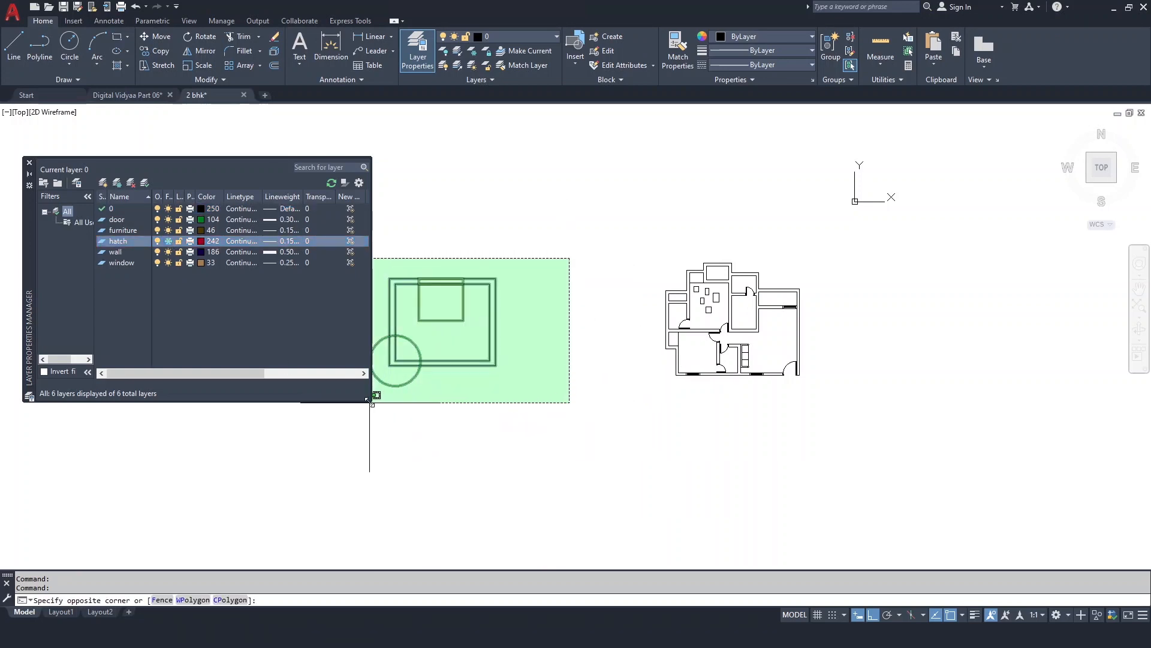
left_click(374, 416)
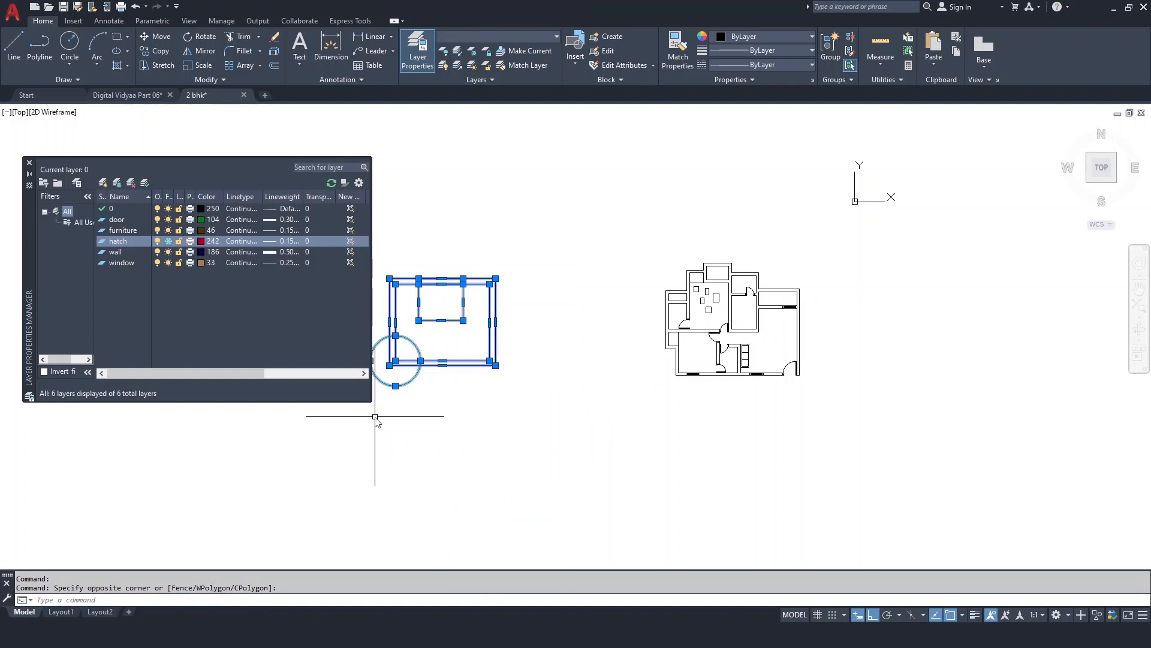
type("m")
key("Return")
left_click(495, 365)
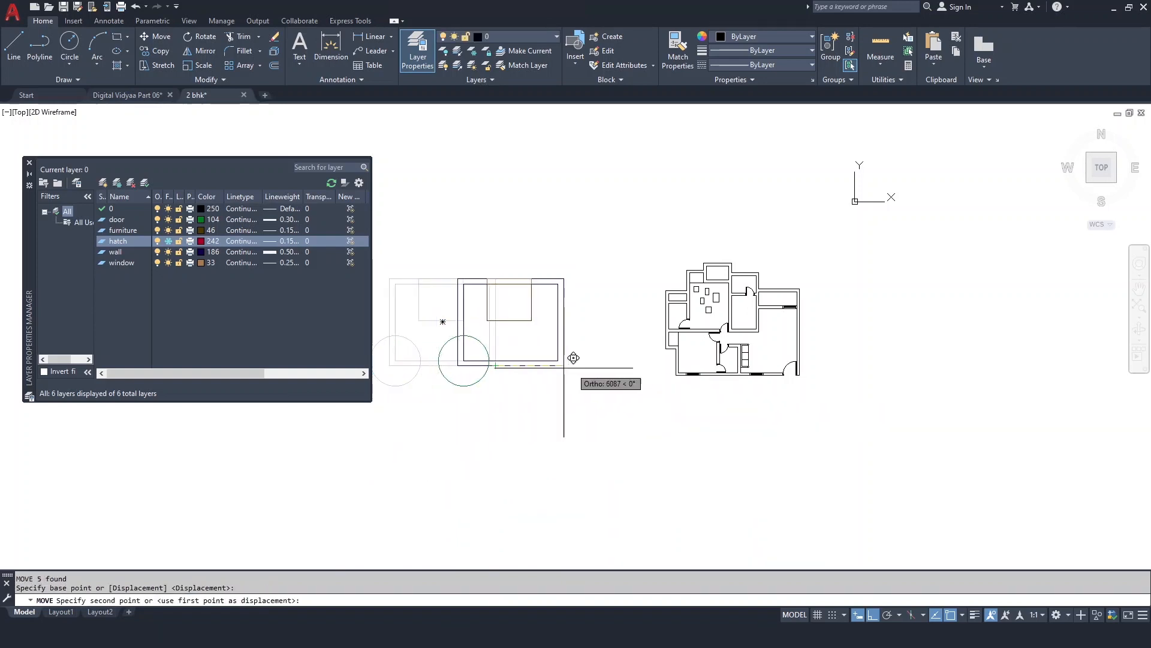
left_click(624, 364)
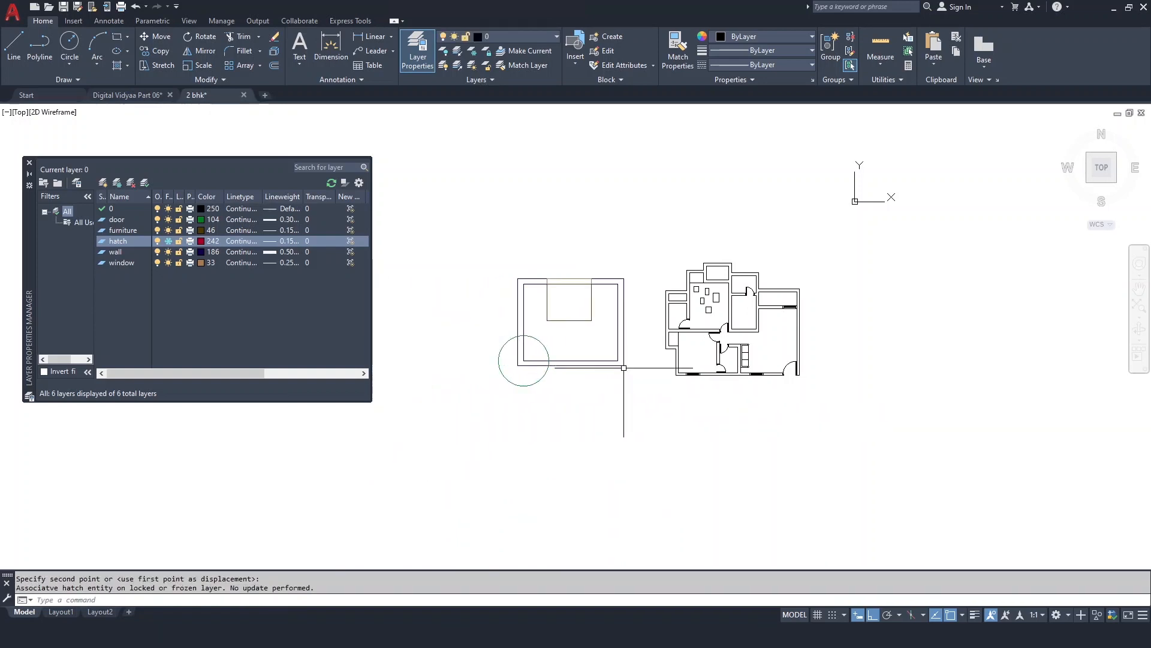
Step: Thaw the hatch layer and lock it
left_click(169, 242)
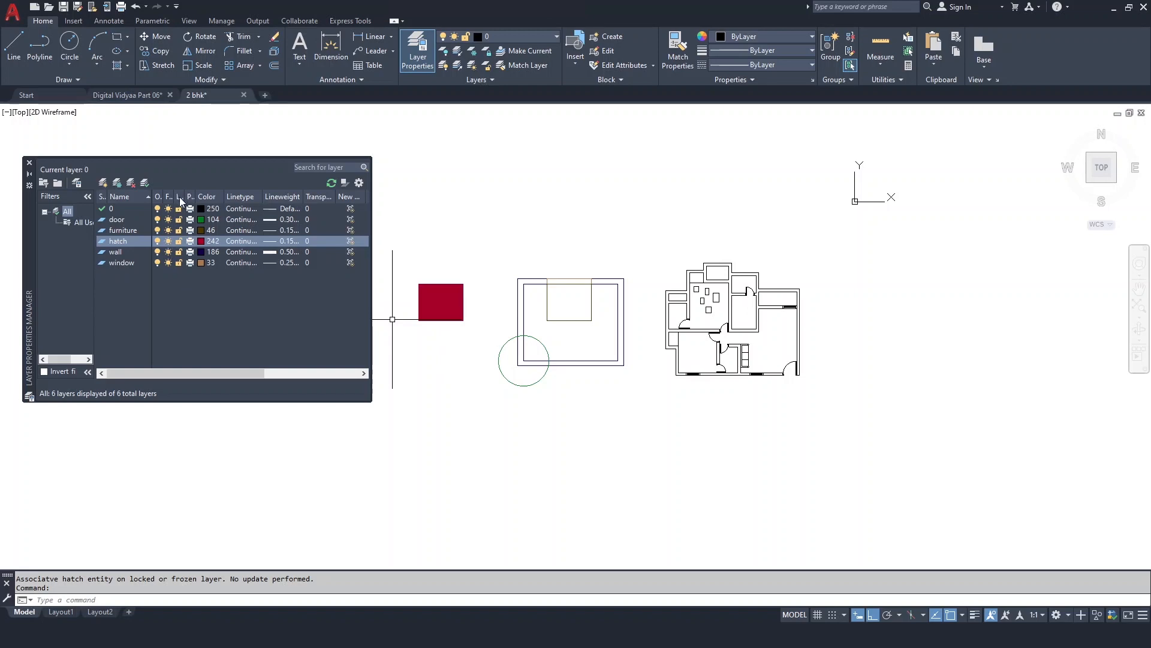
left_click(179, 242)
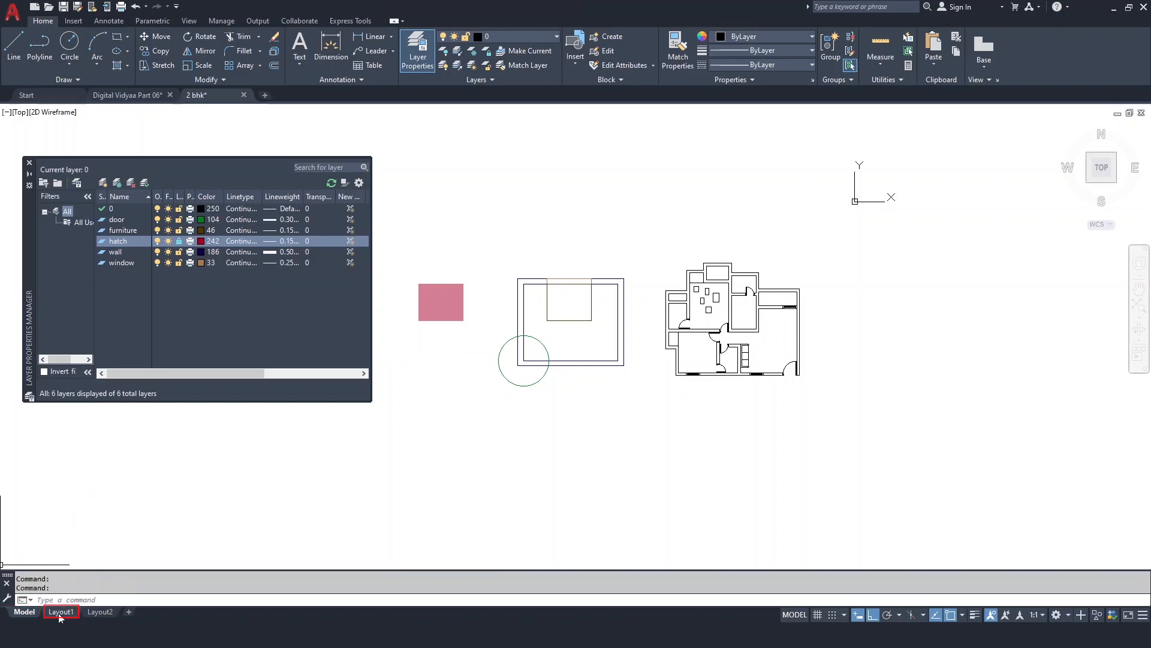
Step: Switch to Layout1 and freeze the wall layer in its viewport only
mouse_move(63, 615)
left_click(65, 612)
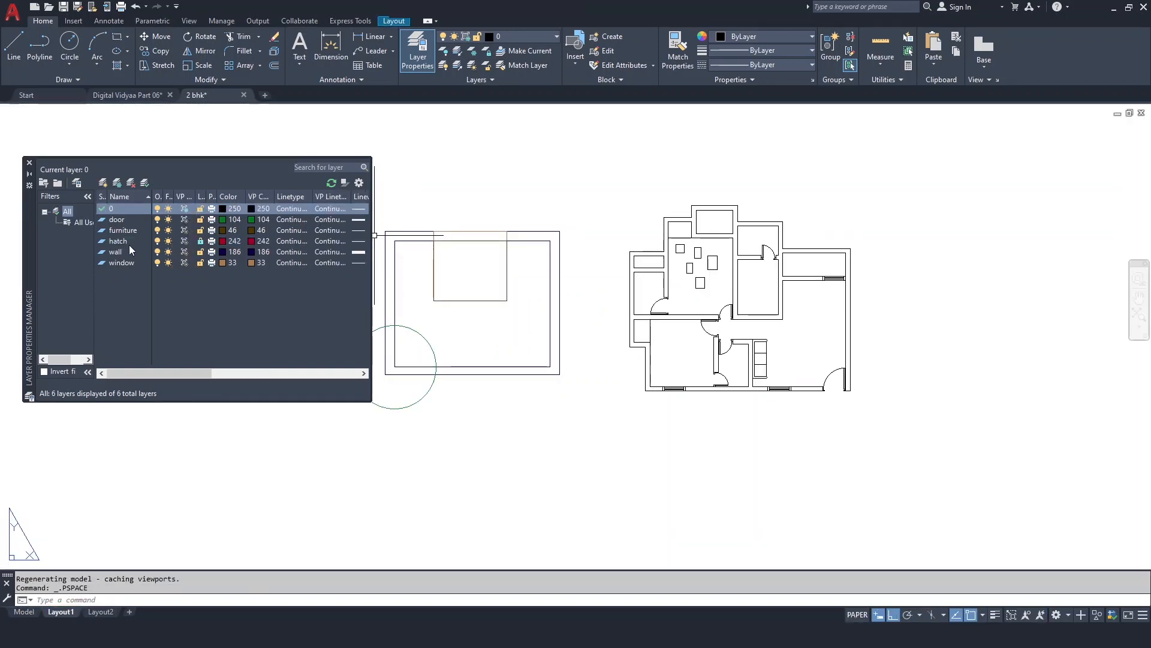
left_click(126, 252)
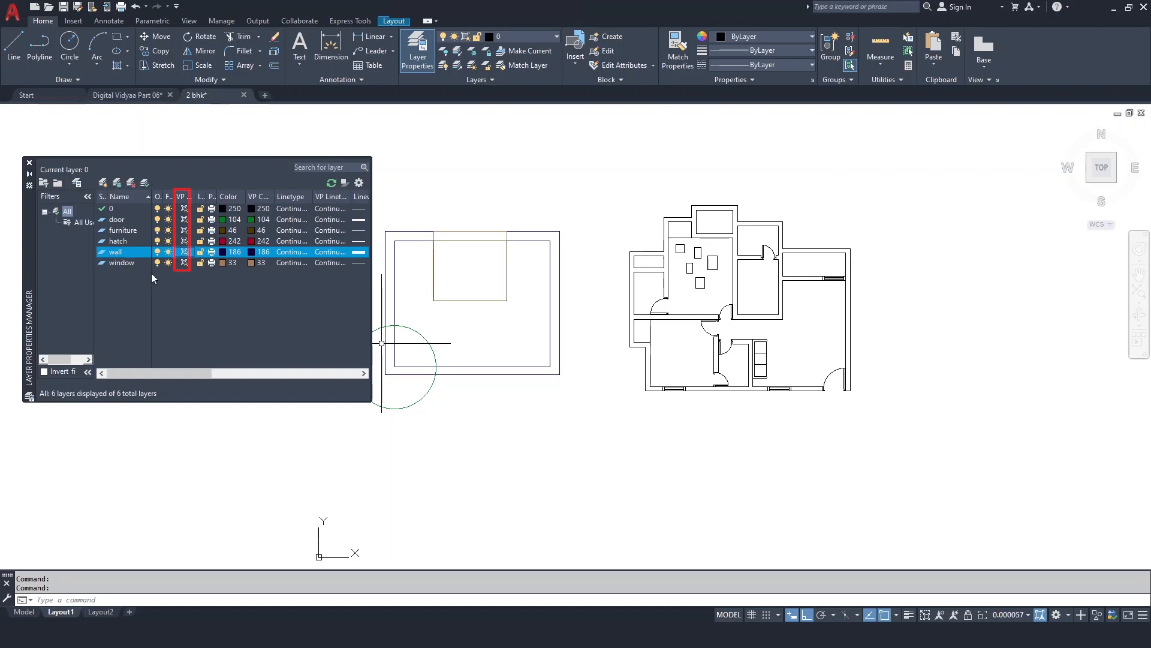
left_click(185, 255)
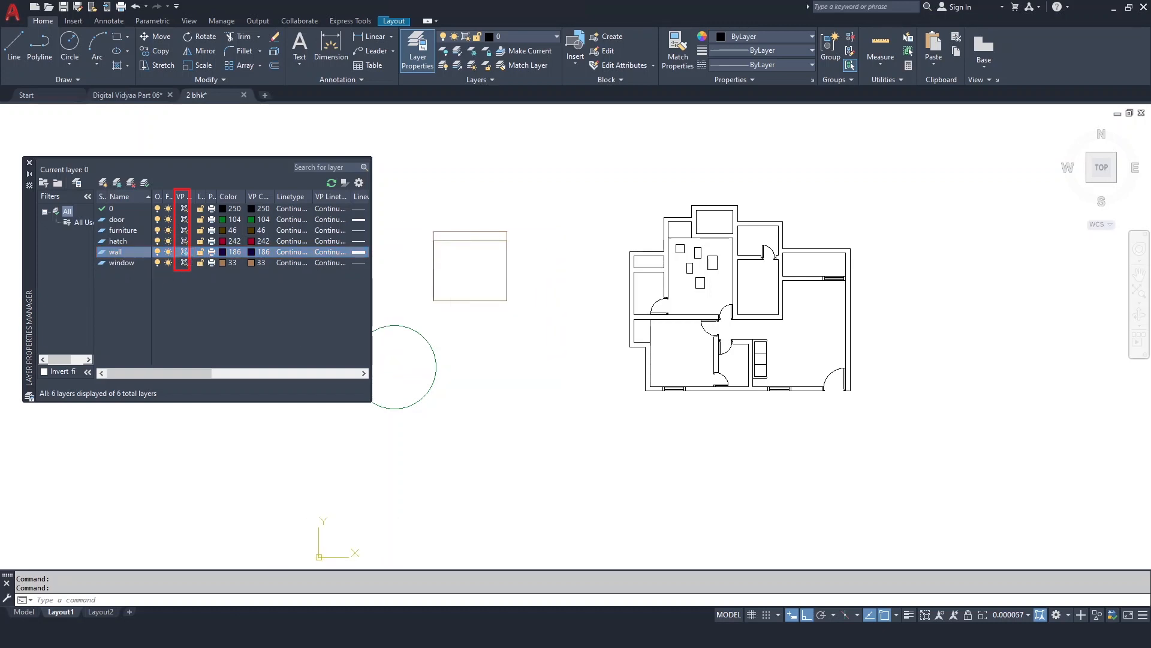
Step: Compare the visibility of the sample room's walls in model space, Layout1 and Layout2
mouse_move(24, 613)
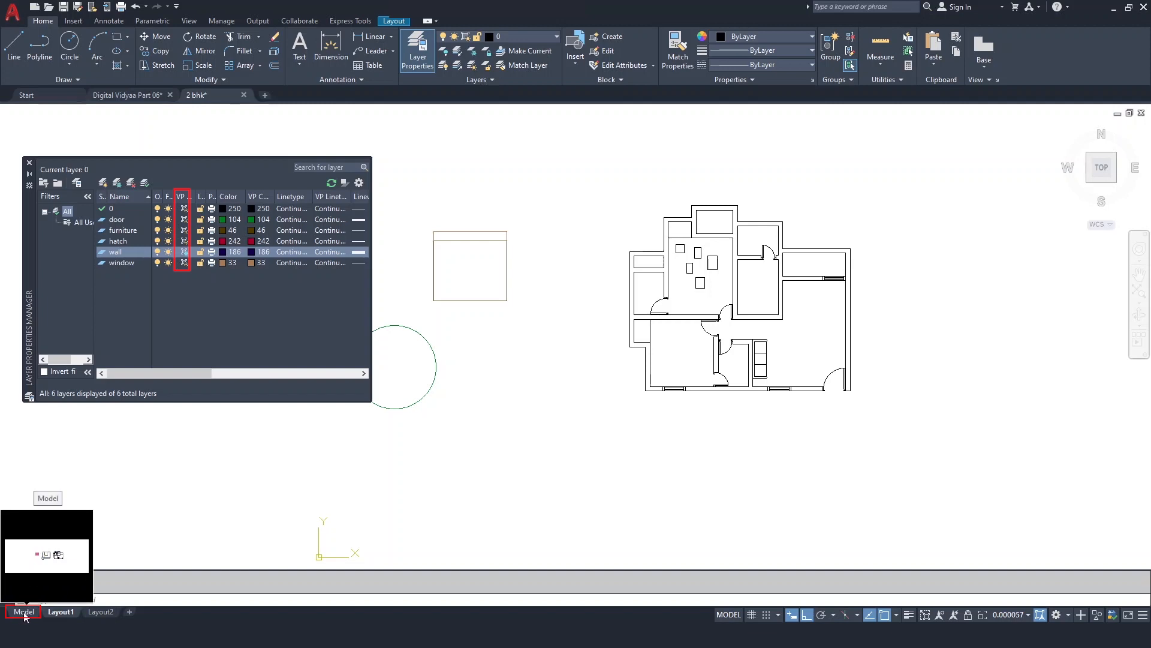
left_click(24, 613)
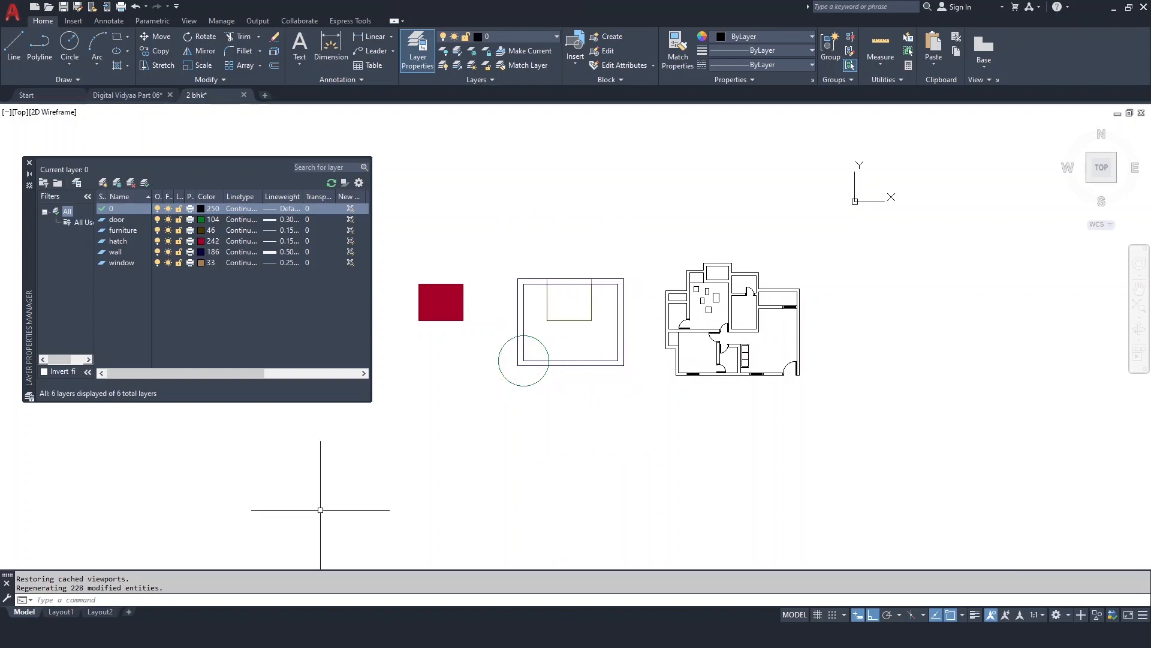
left_click(61, 612)
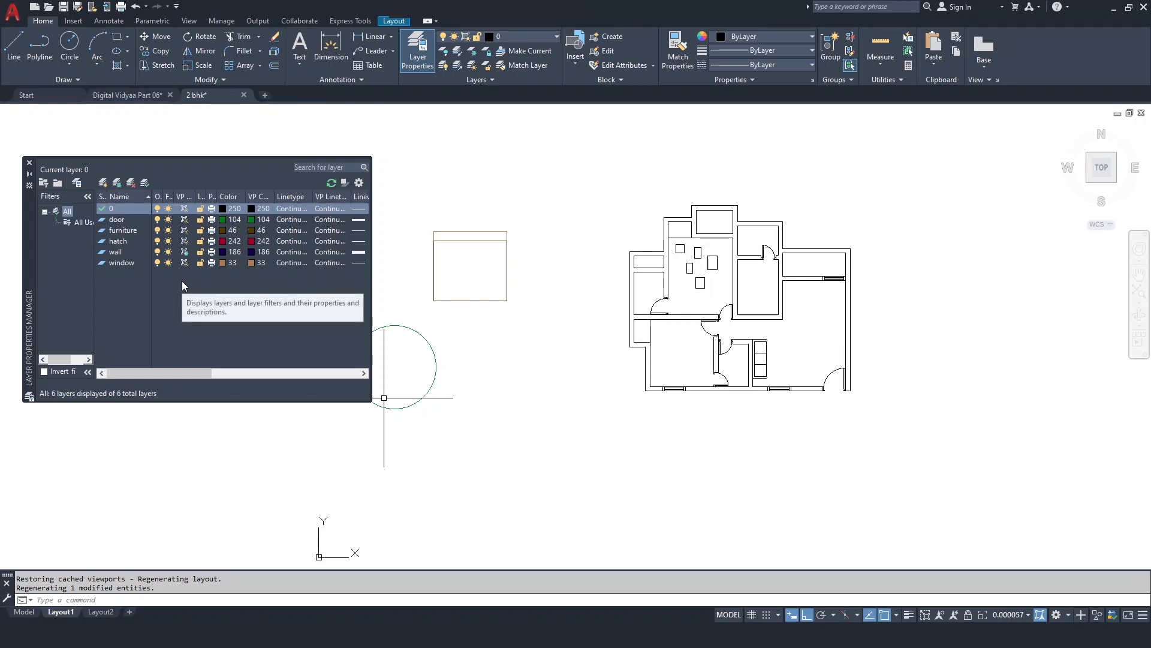
left_click(23, 613)
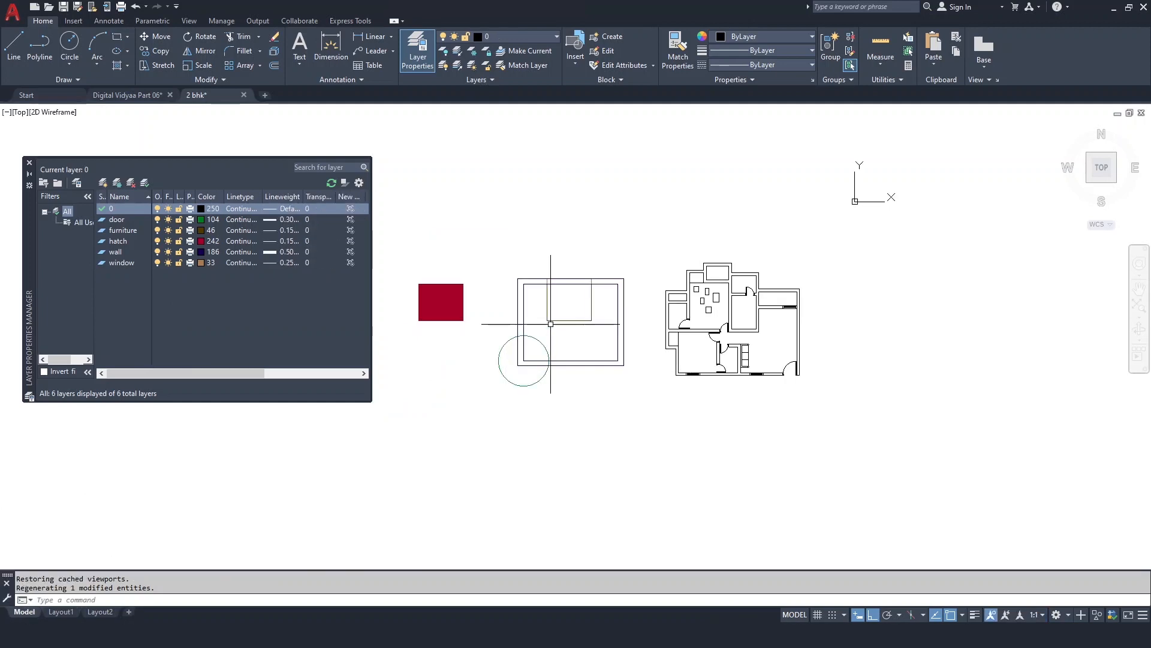
left_click(100, 611)
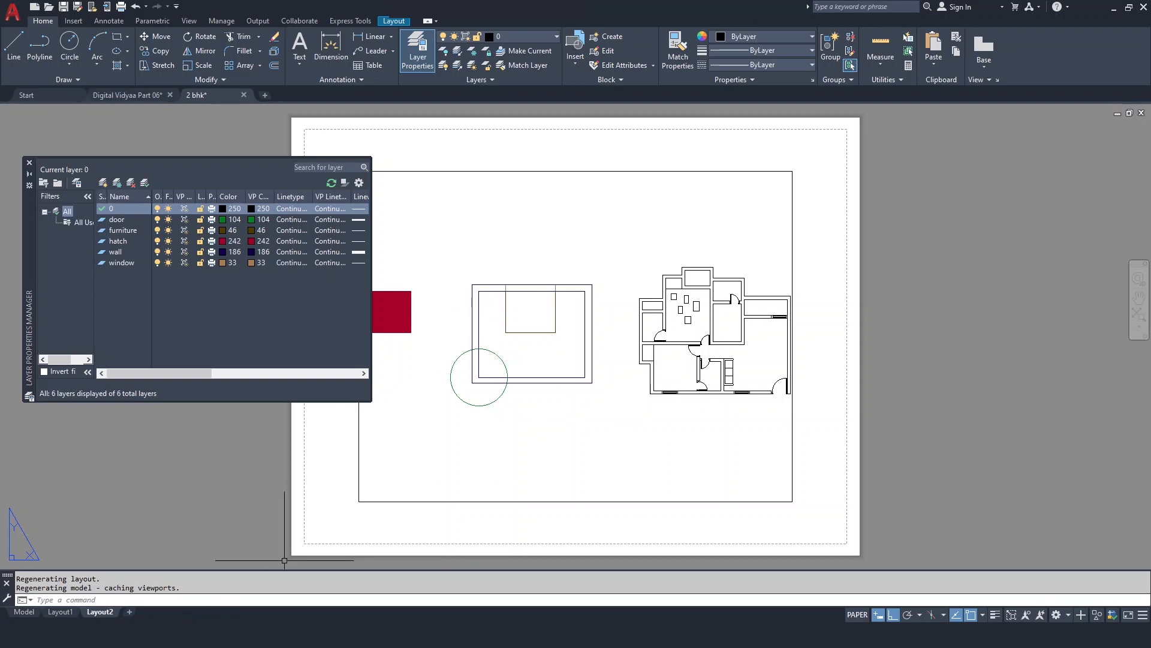
Step: Return to Layout1 and set the hatch layer's viewport color to 172
left_click(60, 611)
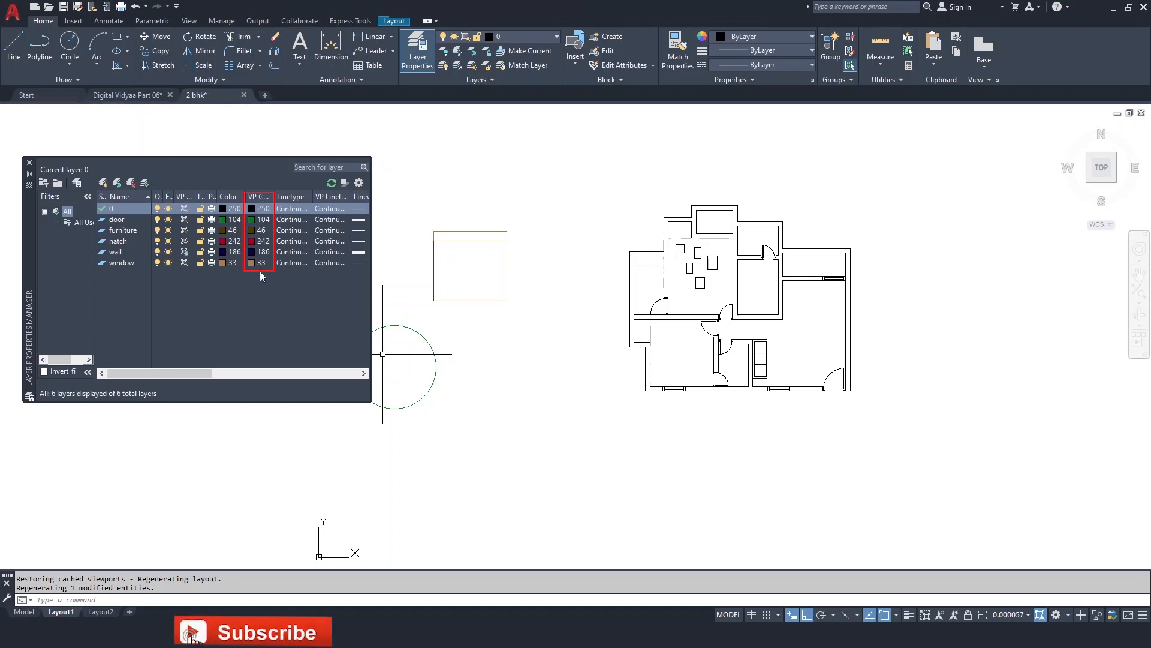
left_click(251, 242)
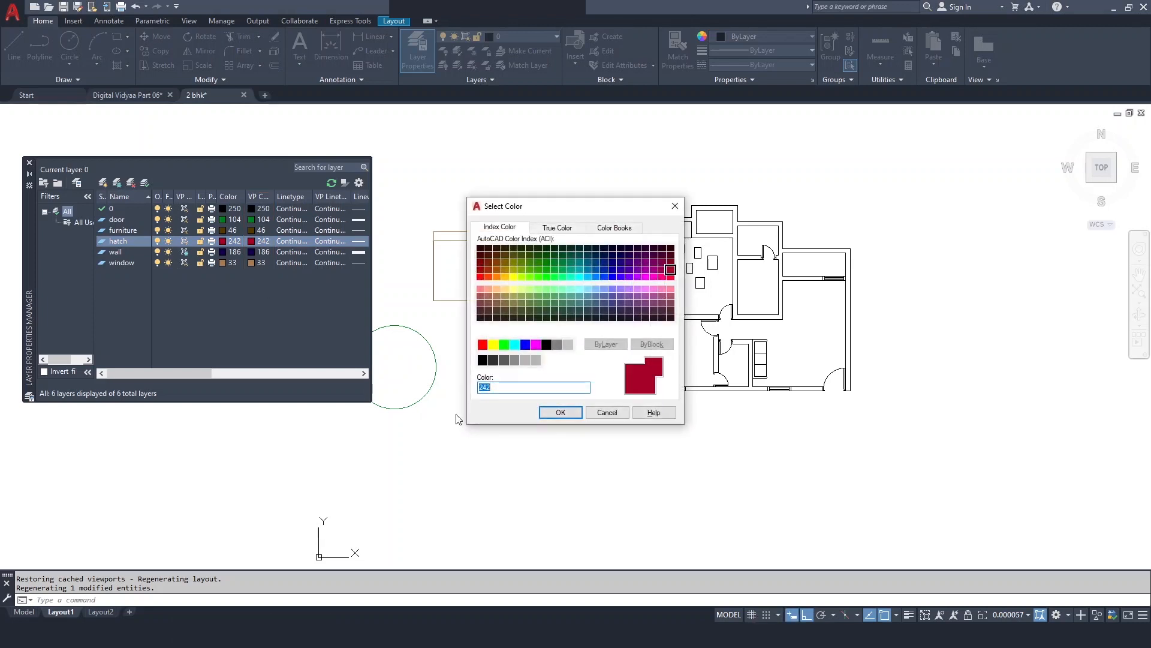
left_click(613, 269)
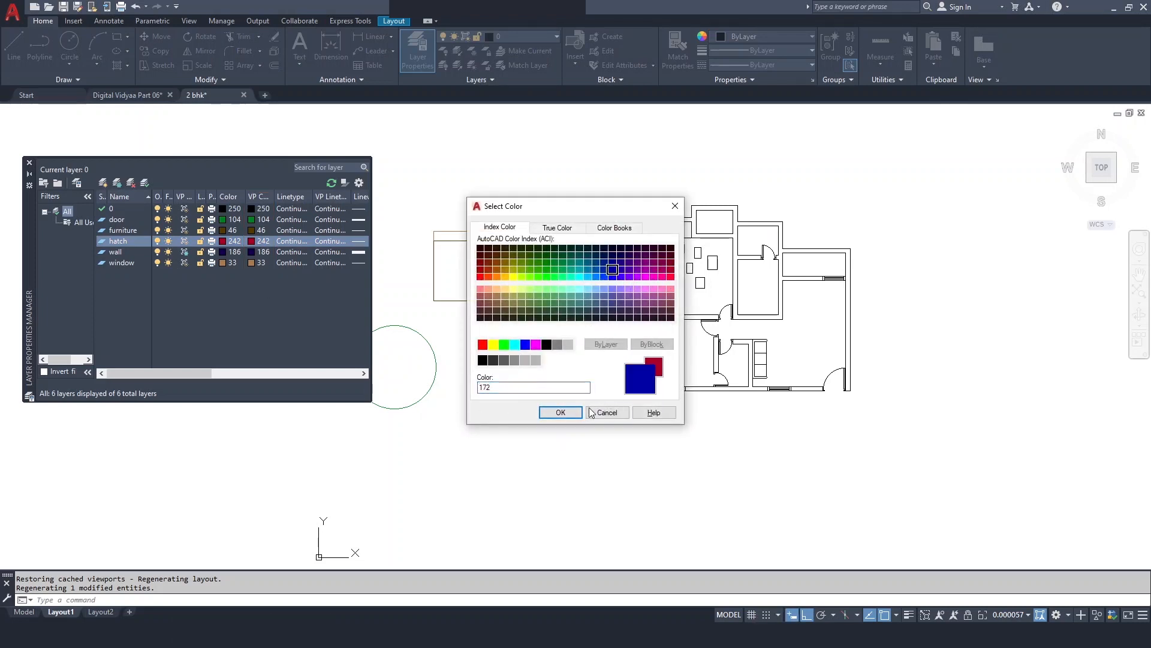
left_click(560, 412)
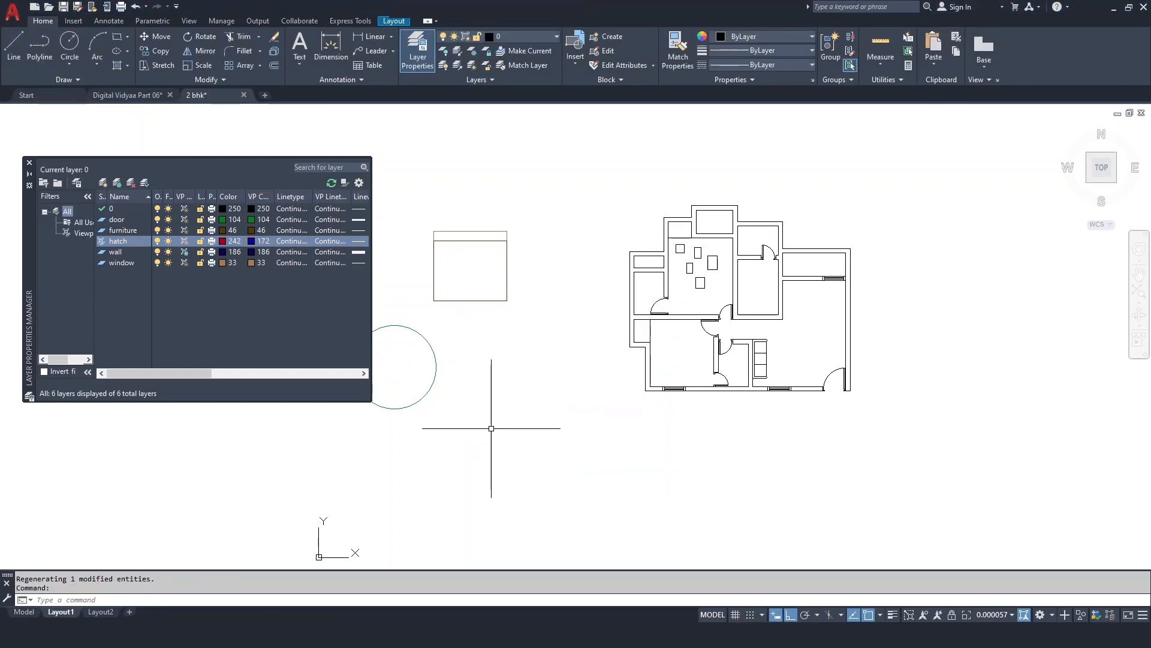
Step: Compare the hatch layer's color in model space with its viewport color in Layout1
left_click(29, 613)
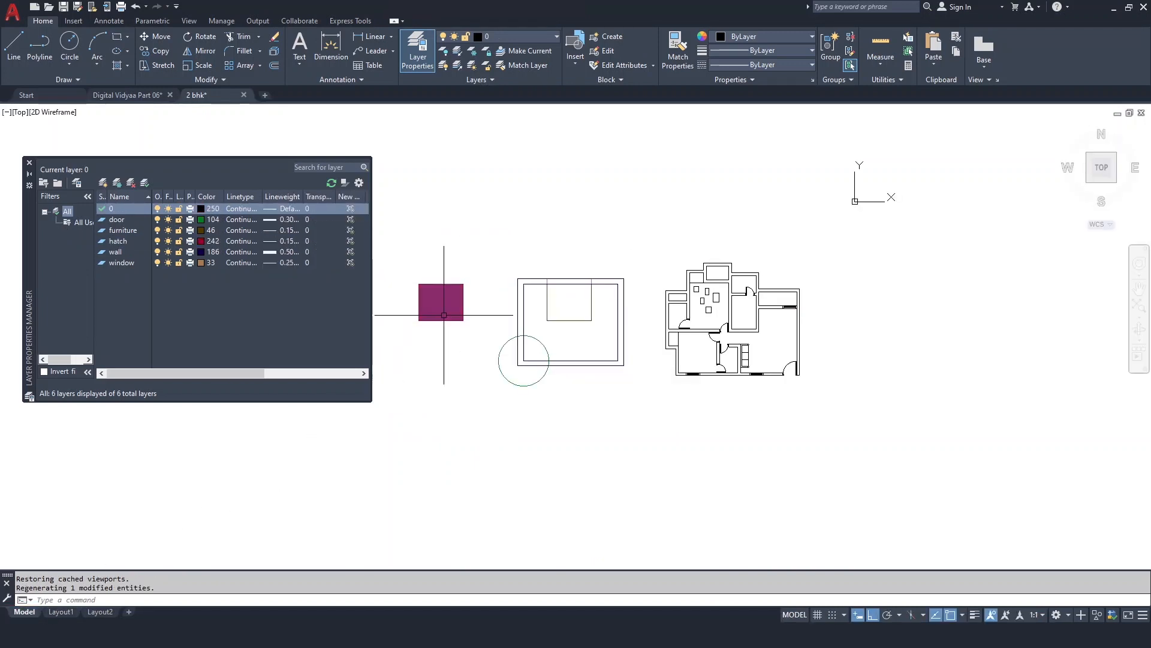
left_click(61, 612)
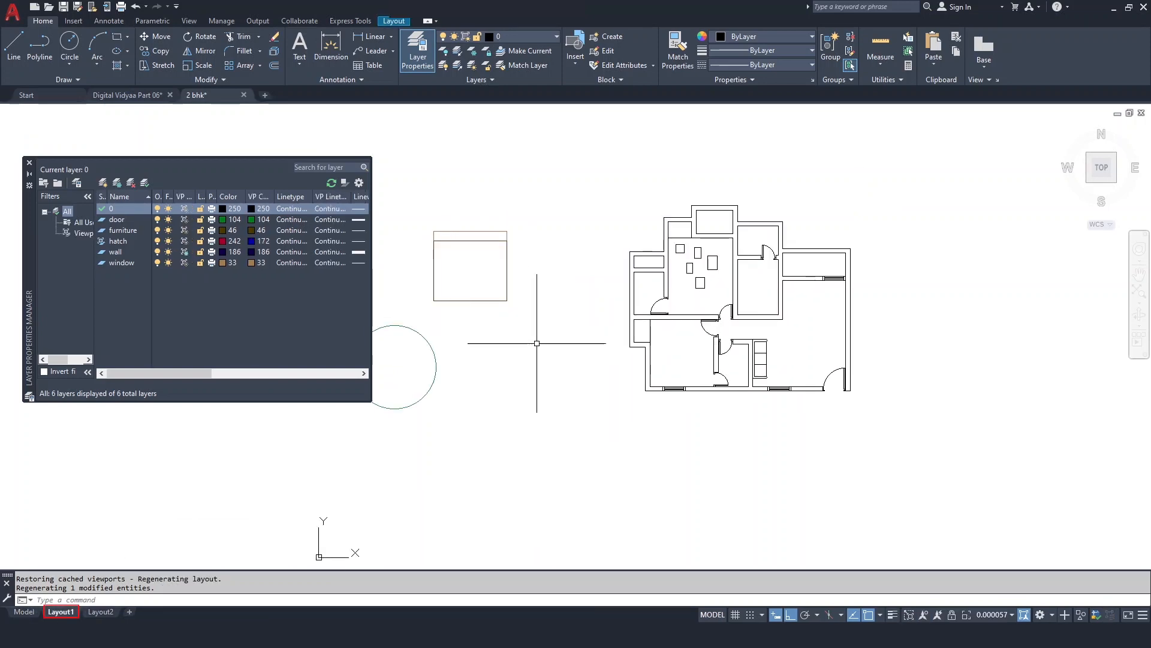
mouse_move(510, 322)
middle_mouse_down()
mouse_move(593, 339)
mouse_move(759, 305)
middle_mouse_up()
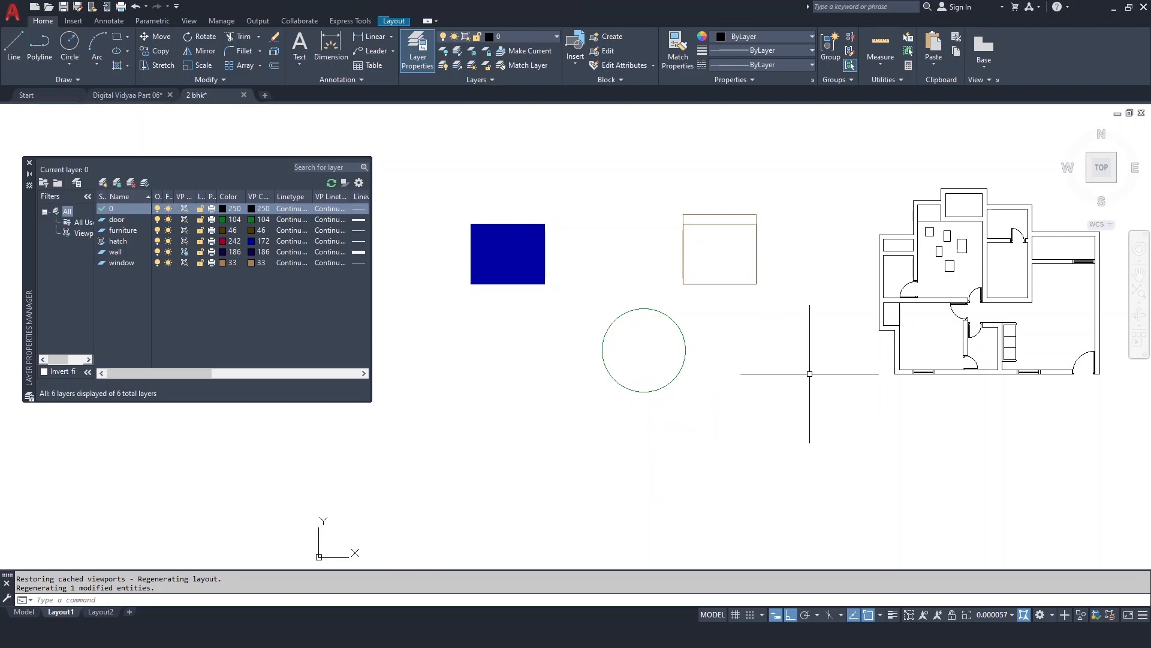
Step: Assign the 2 BHK plan's upper-left wall lines to the wall layer and thaw that layer in the Layout1 viewport
mouse_move(810, 373)
middle_mouse_down()
mouse_move(642, 365)
mouse_move(540, 404)
middle_mouse_up()
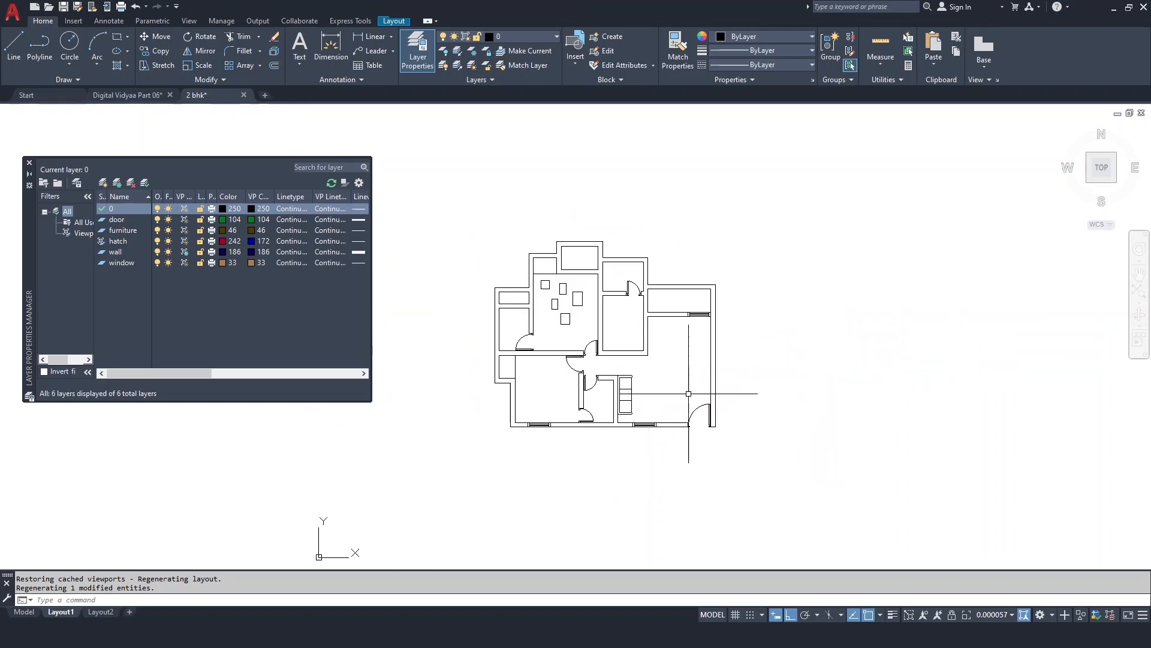
scroll(738, 390, "up", 3)
scroll(663, 334, "down", 1)
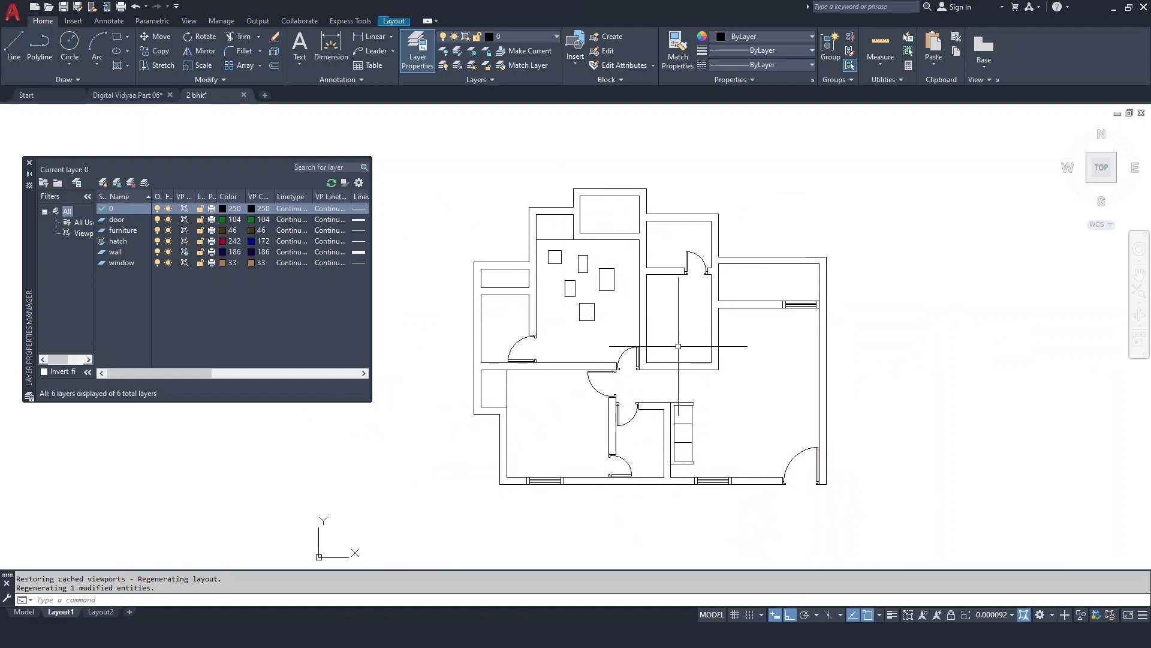
left_click(545, 313)
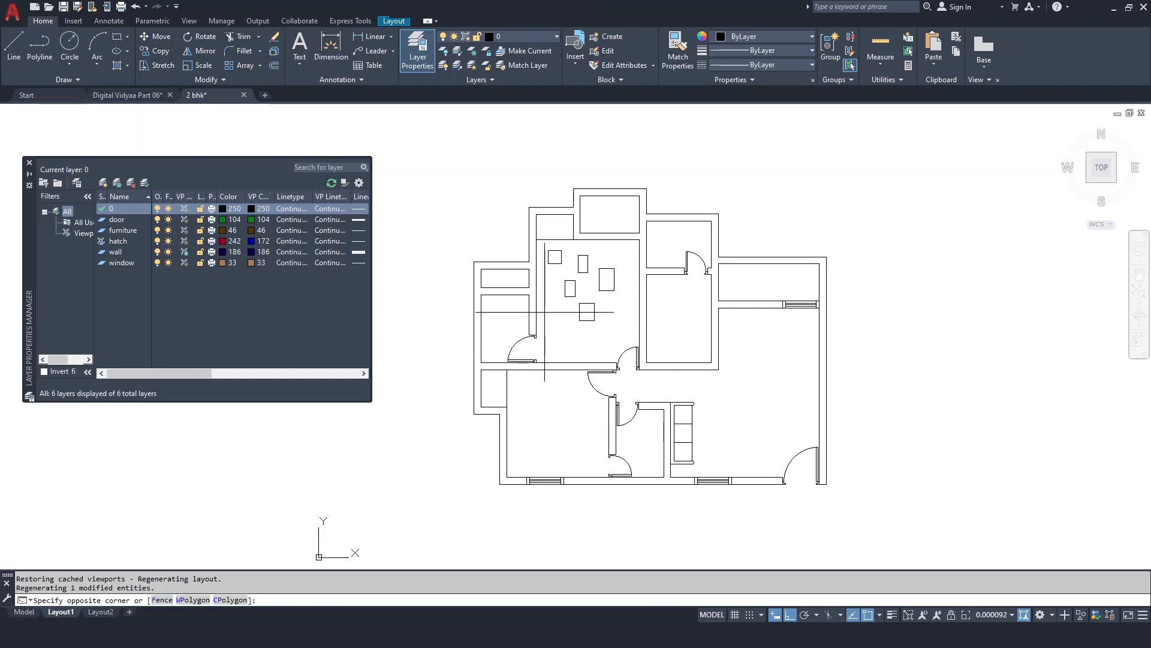
left_click(471, 250)
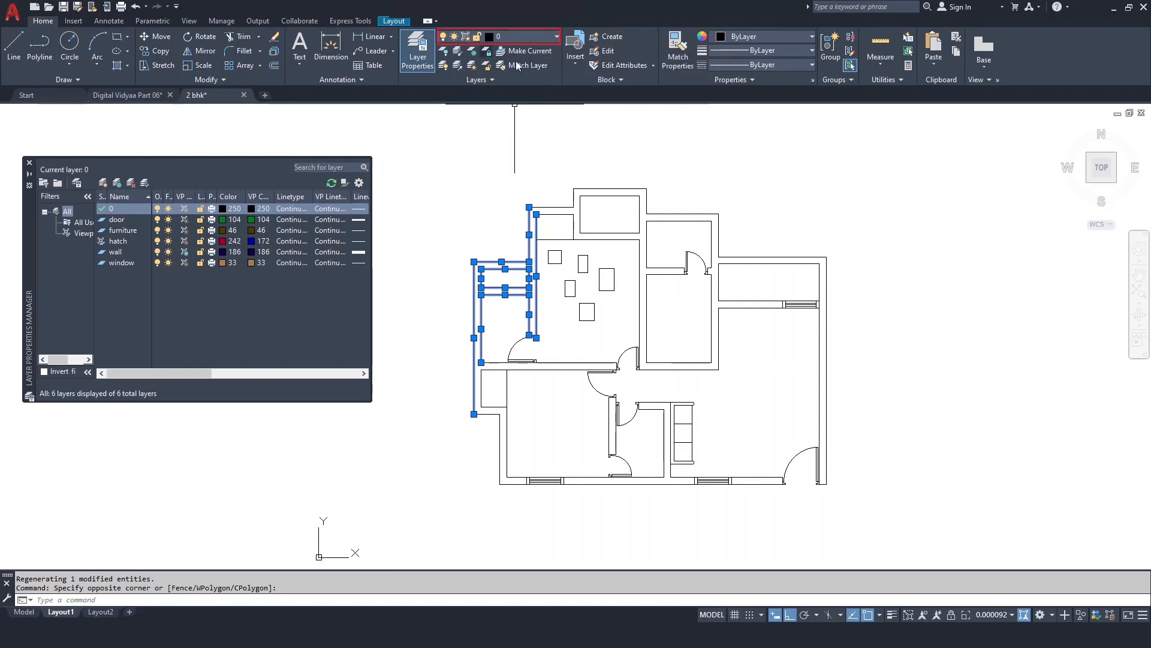
left_click(537, 38)
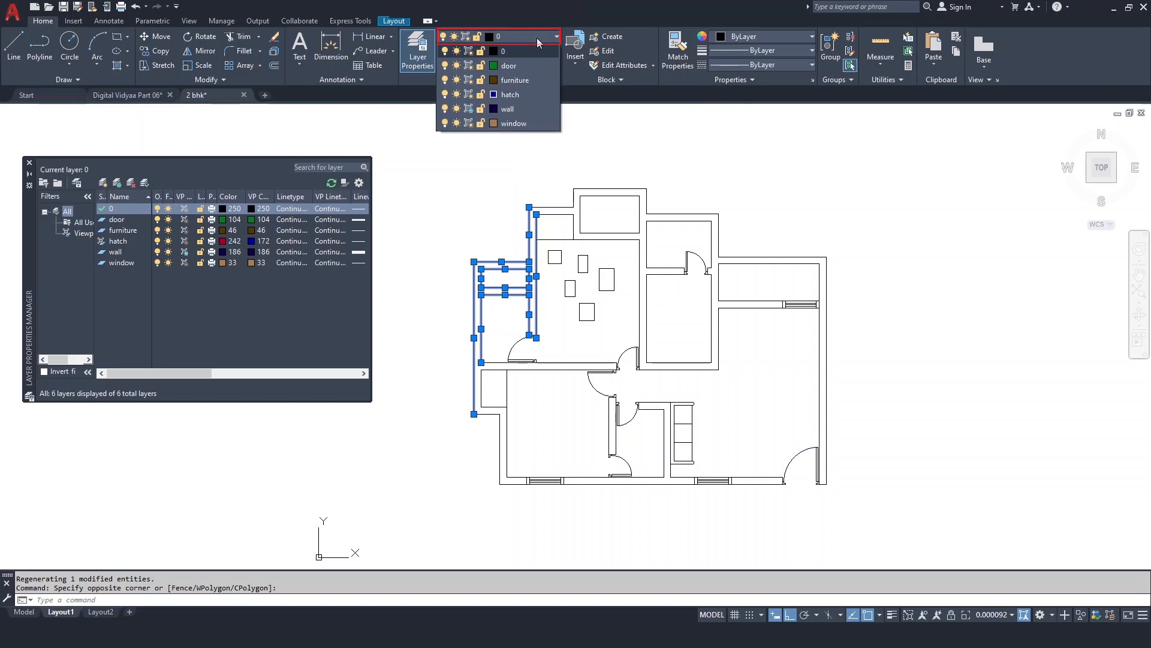
left_click(511, 108)
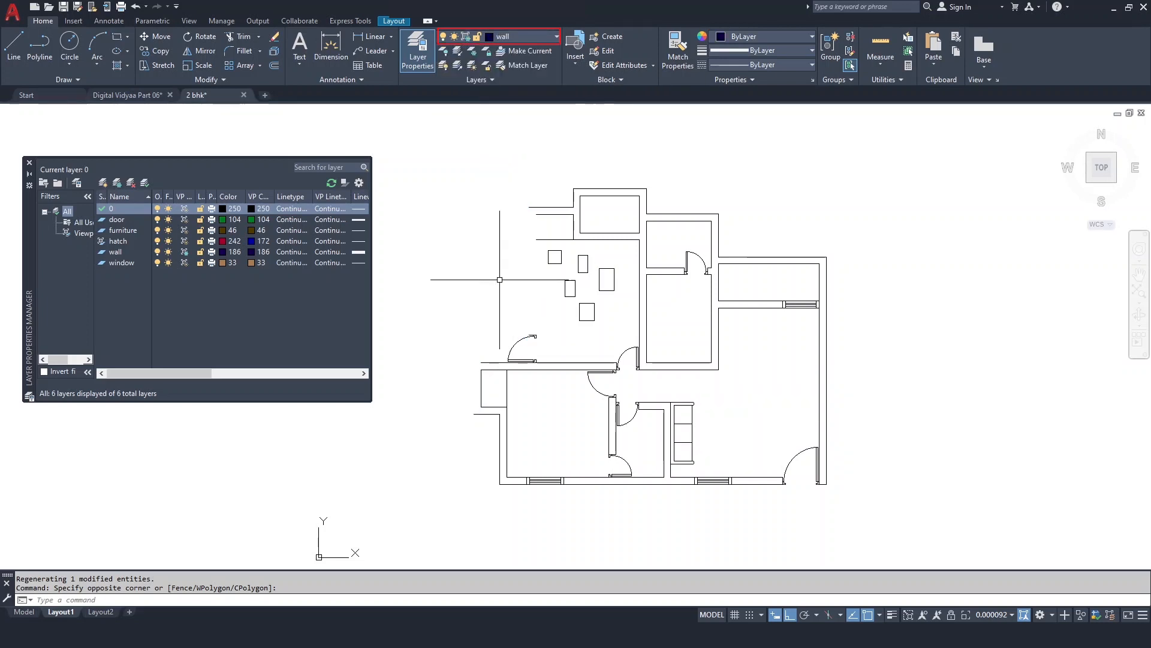
left_click(184, 252)
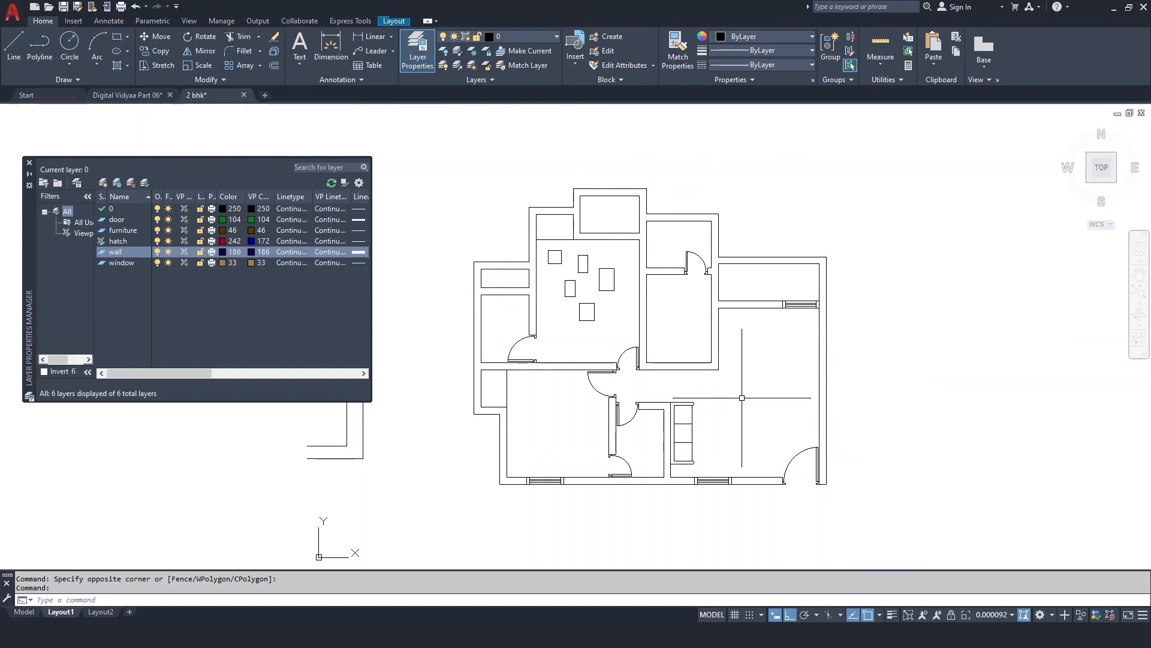
Step: Match the properties of the plan's outer left wall line onto the neighbouring wall lines below it and around the top rooms
type("a")
key("Return")
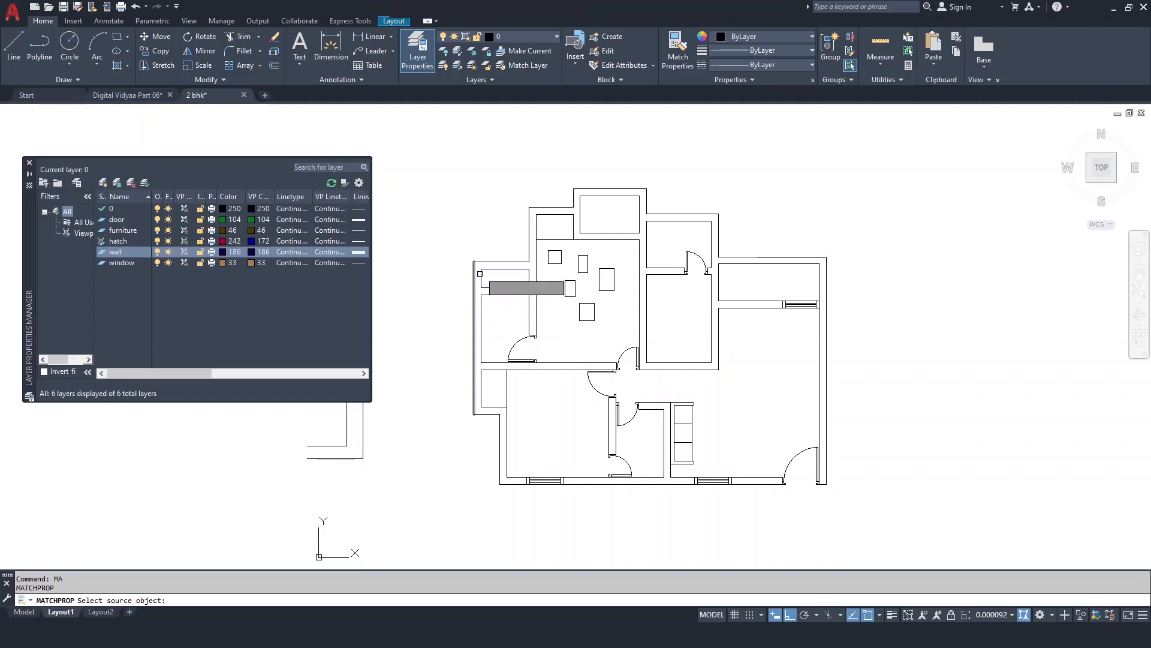
left_click(473, 318)
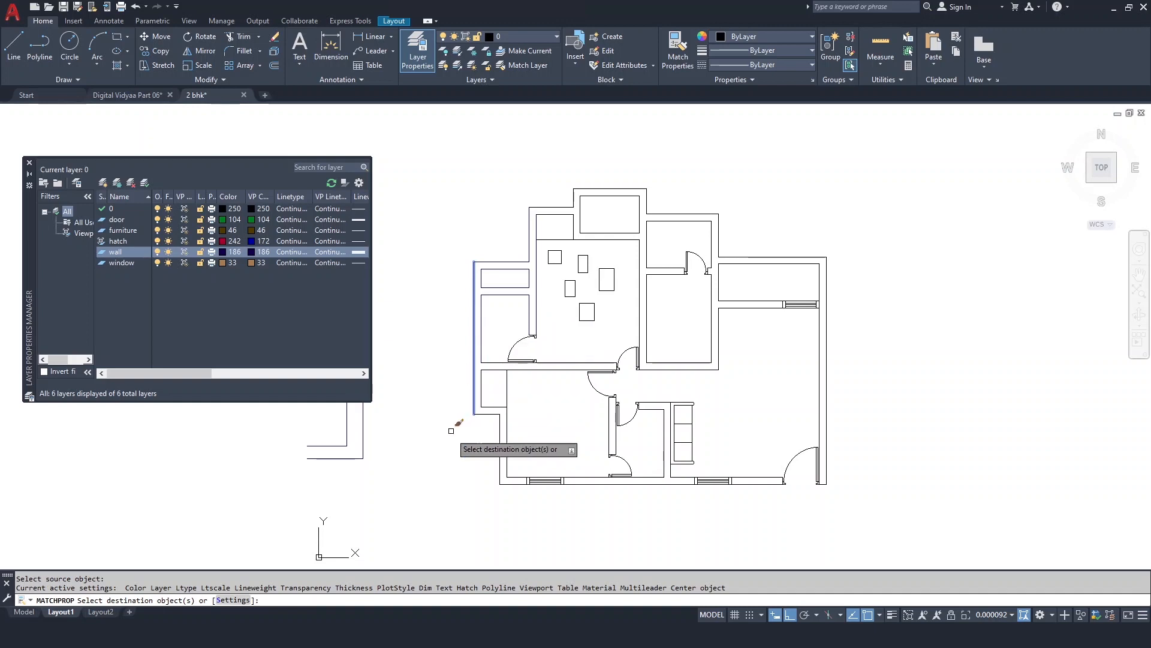
left_click(542, 462)
left_click(487, 438)
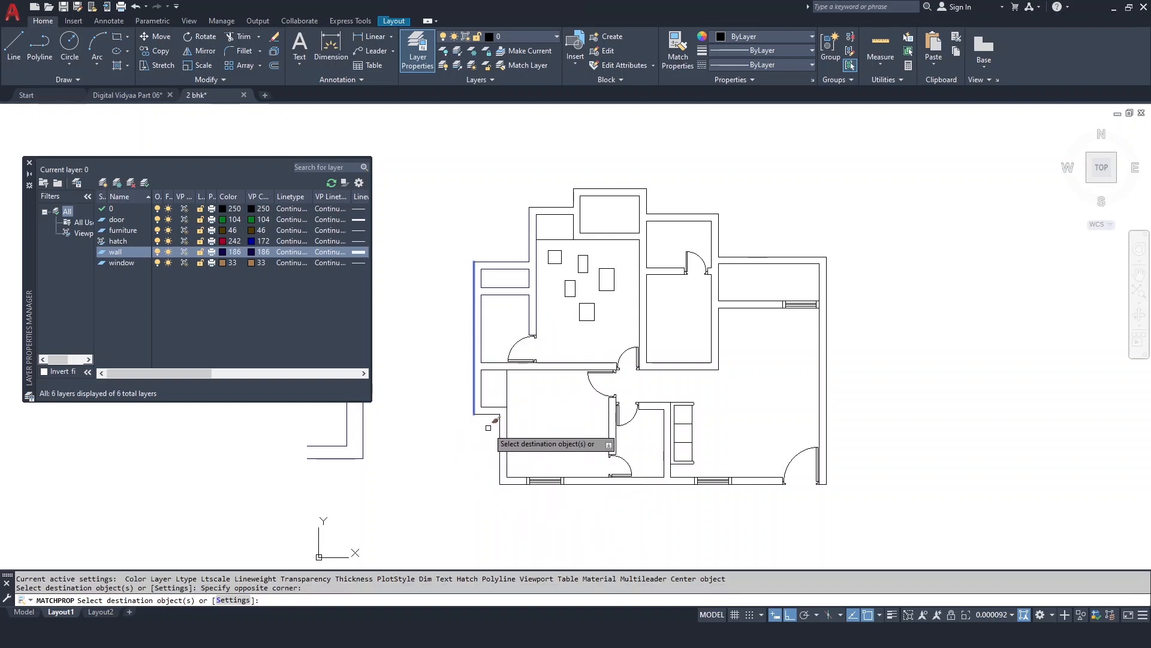
left_click(488, 426)
left_click(471, 382)
left_click(491, 390)
left_click(460, 334)
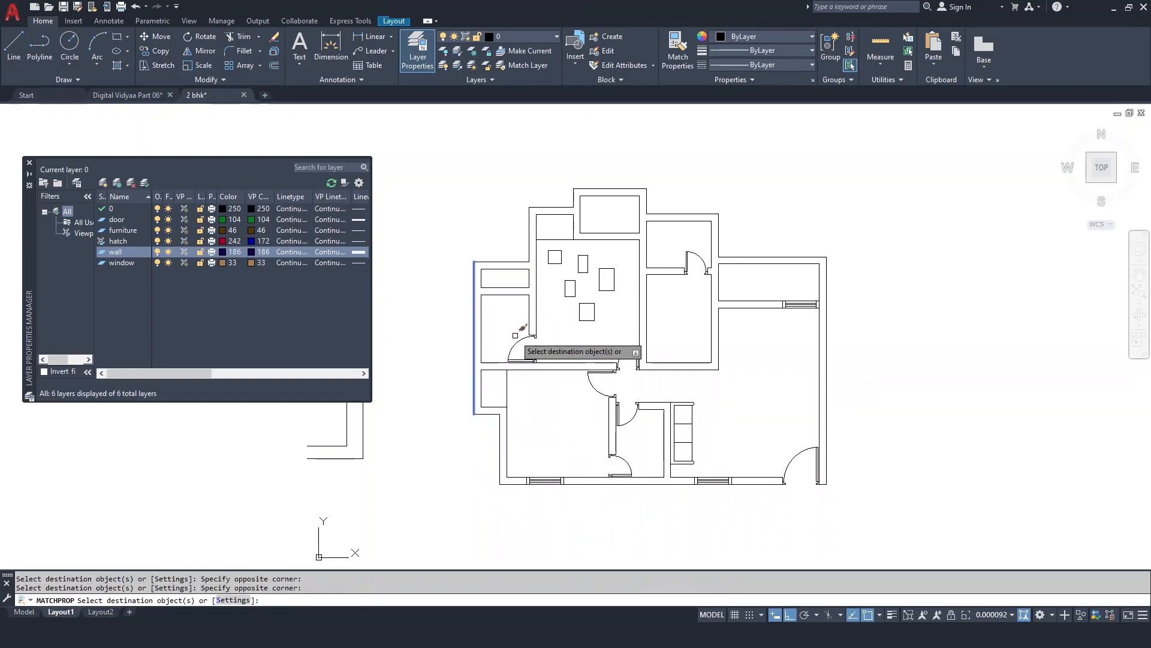
left_click(611, 227)
left_click(548, 184)
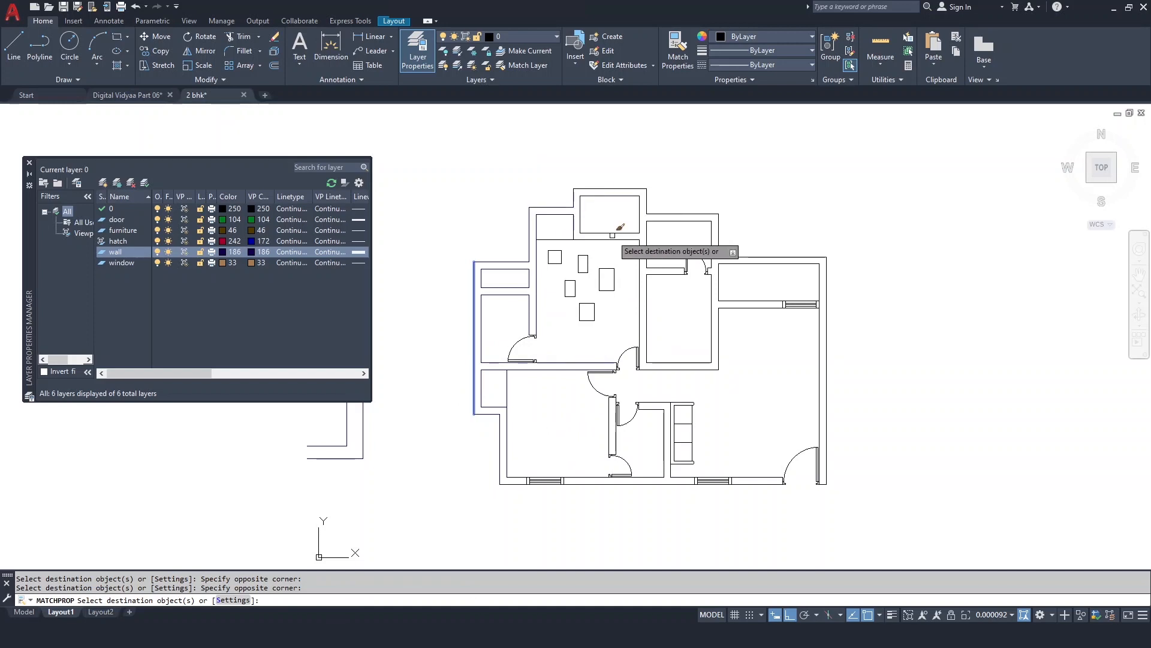
key("Escape")
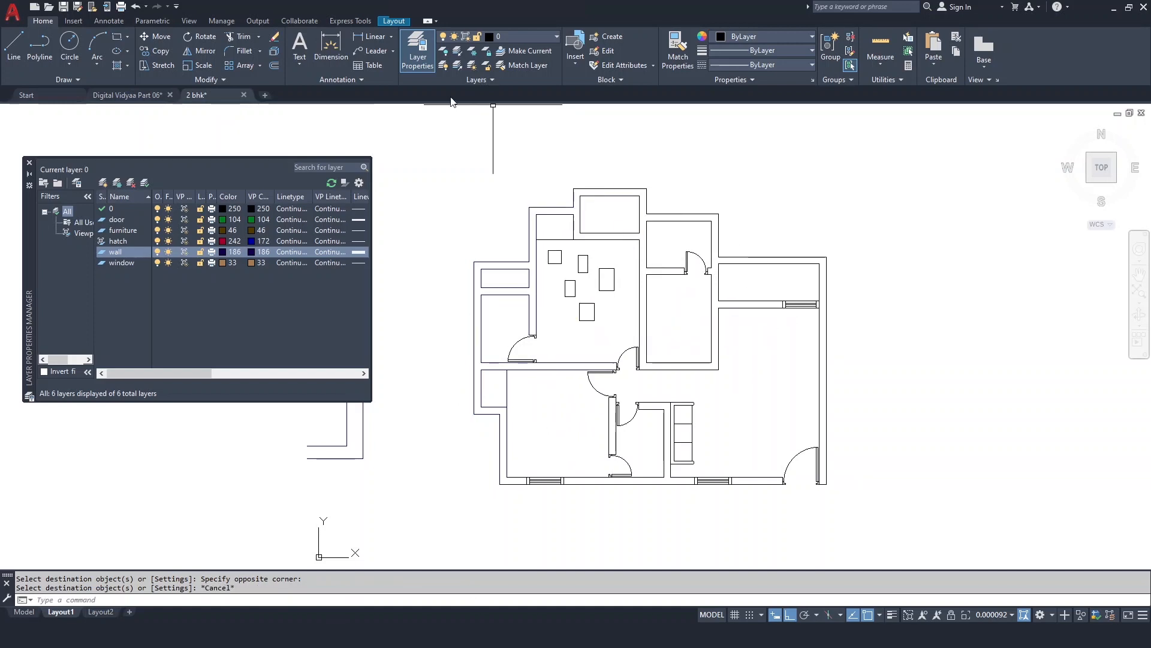
Step: Assign the leaf, swing arc and frame pieces of the upper-right room's door to the door layer
scroll(700, 256, "up", 8)
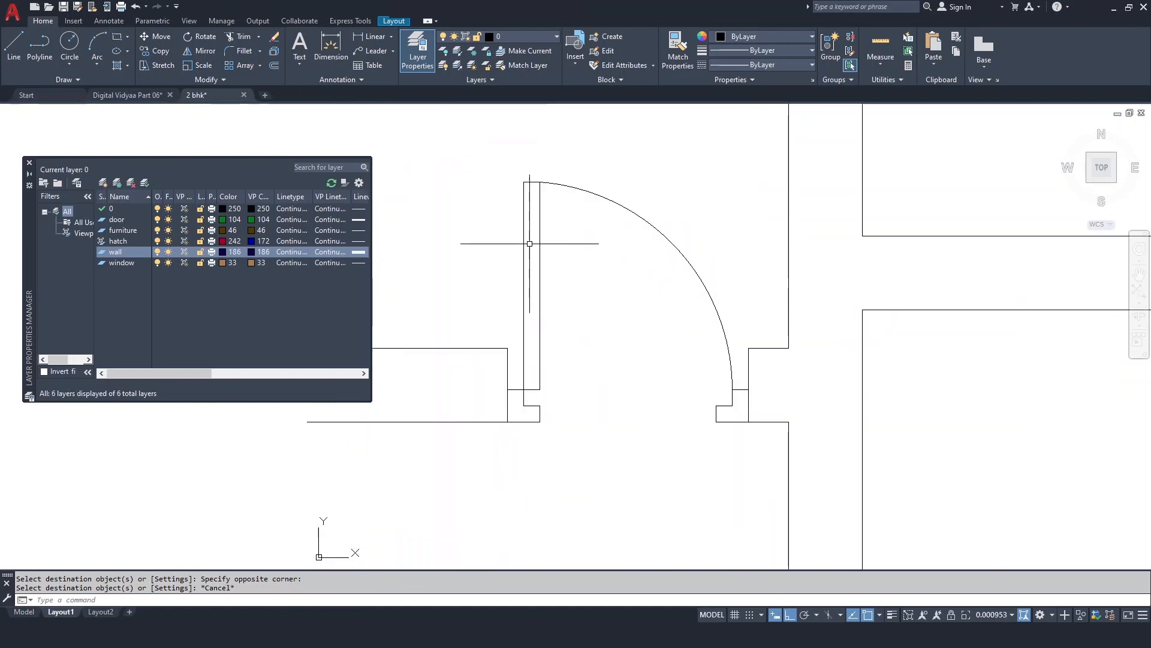
left_click(493, 158)
left_click(524, 157)
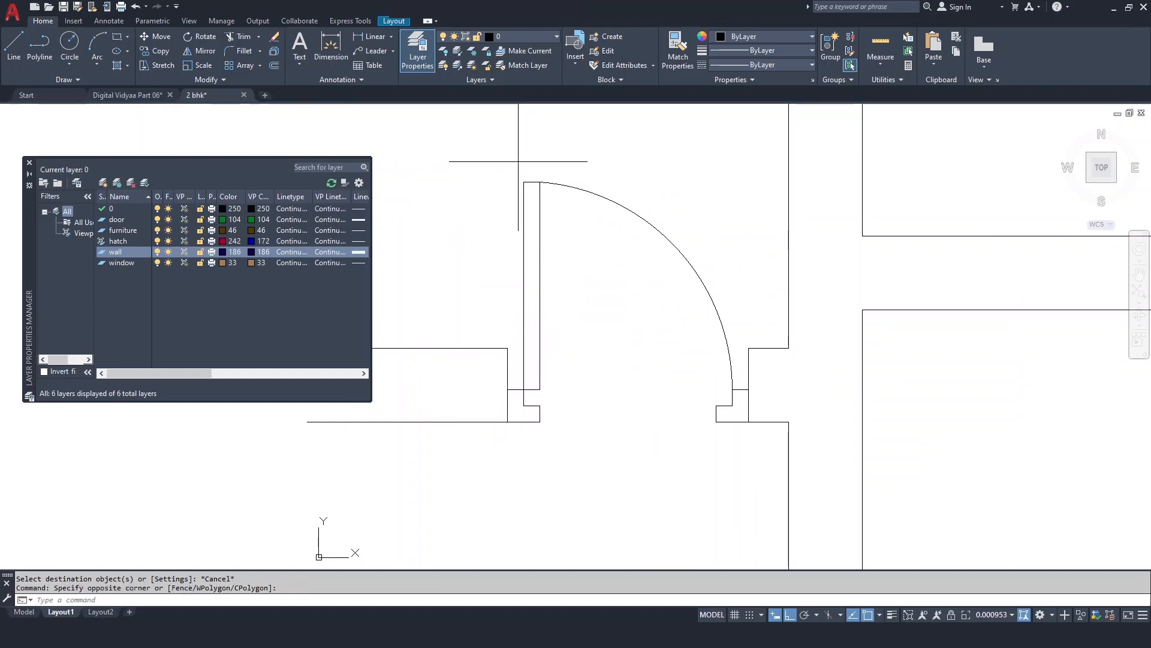
left_click(518, 161)
left_click(739, 493)
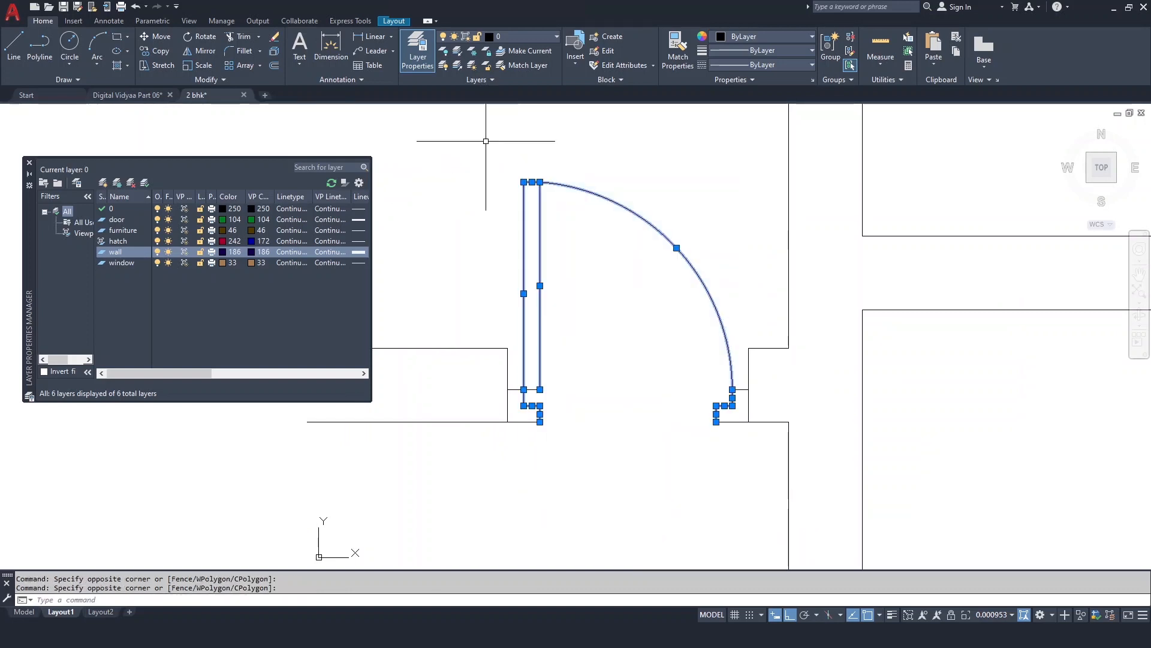
left_click(507, 38)
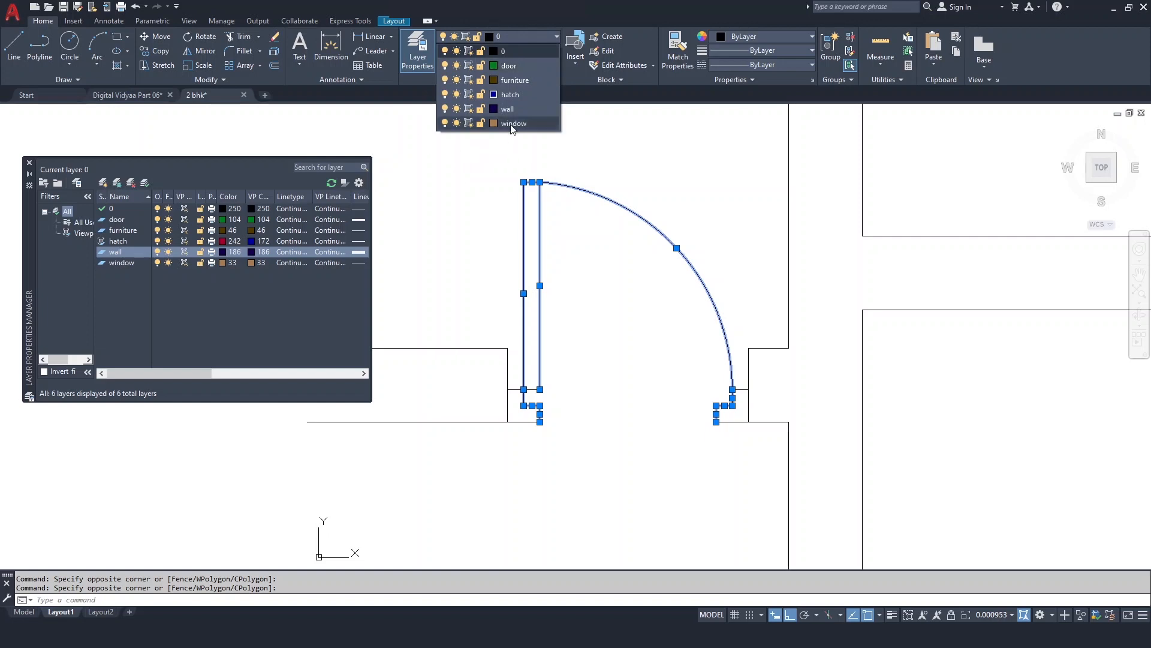
left_click(506, 66)
left_click(505, 67)
scroll(597, 308, "down", 2)
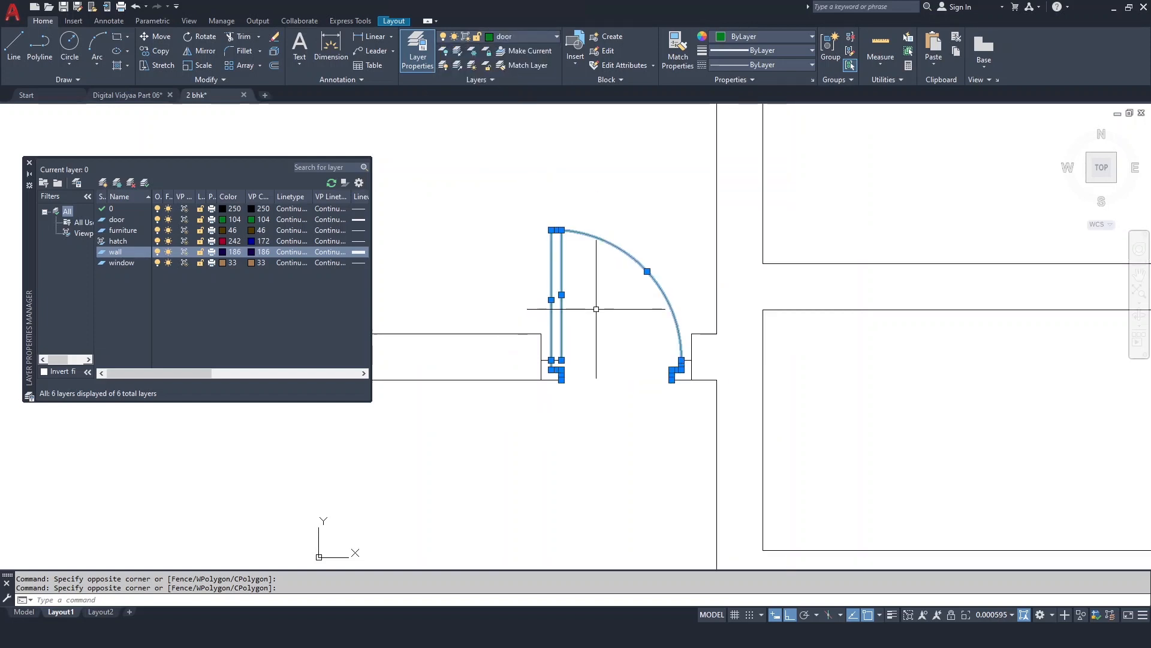
key("Escape")
Step: Match the door leaf's properties onto the remaining frame and threshold lines on both sides of the upper-right room's door
type("ma")
key("Return")
scroll(573, 330, "up", 4)
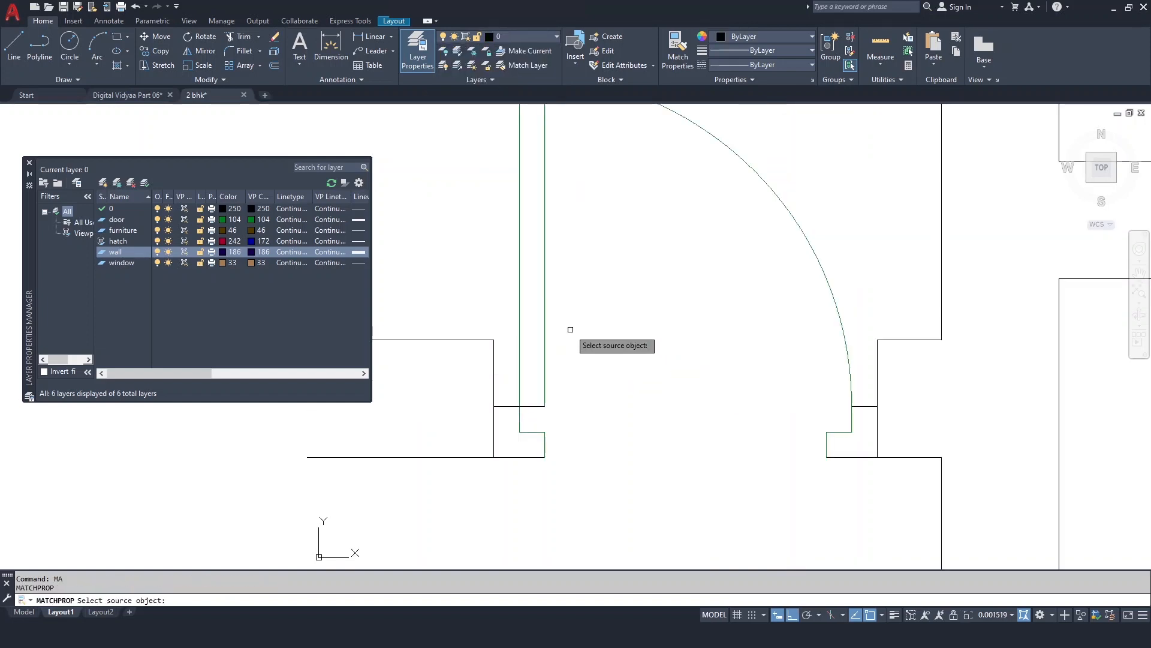
left_click(520, 350)
left_click(555, 504)
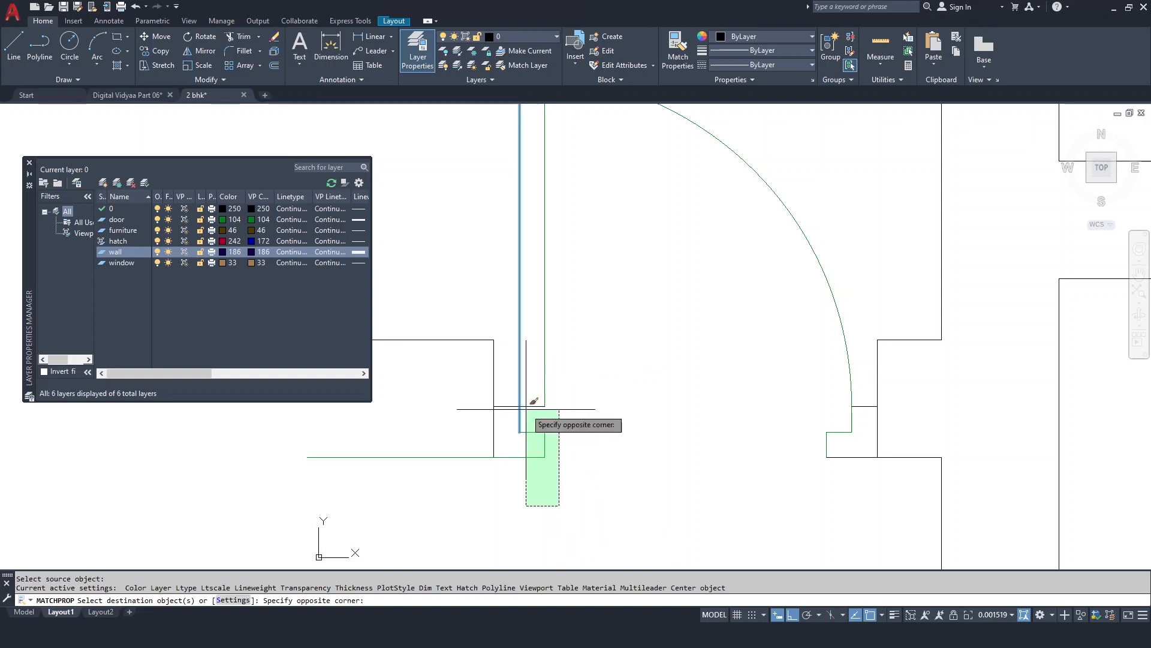
left_click(521, 390)
left_click(862, 478)
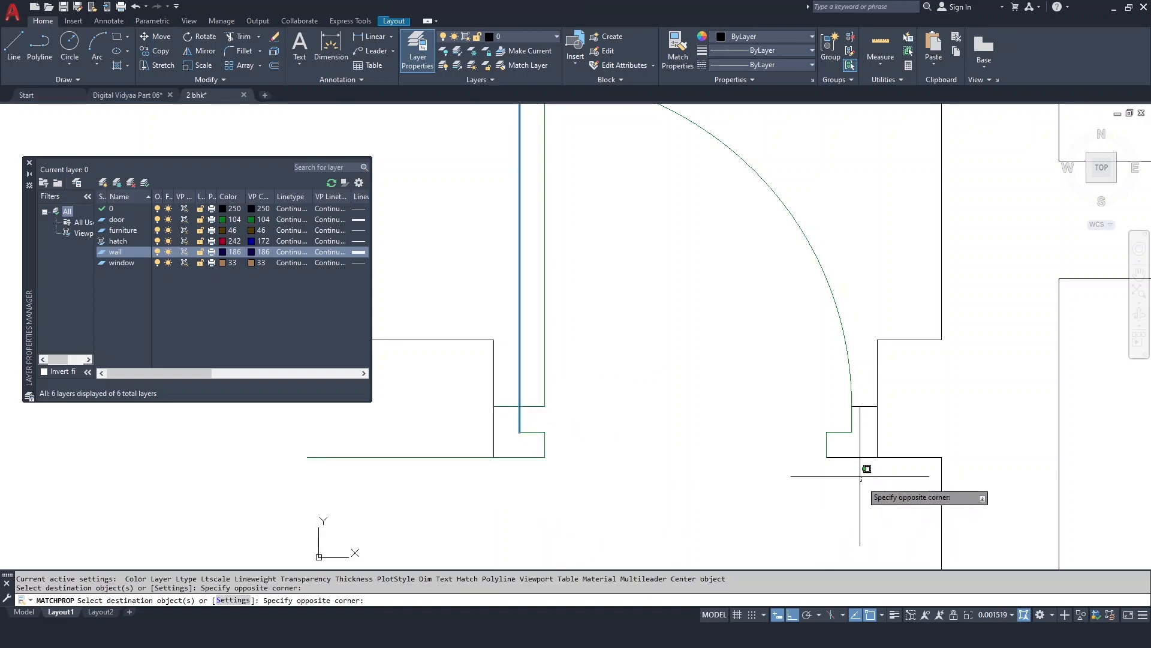
left_click(814, 361)
scroll(748, 420, "down", 2)
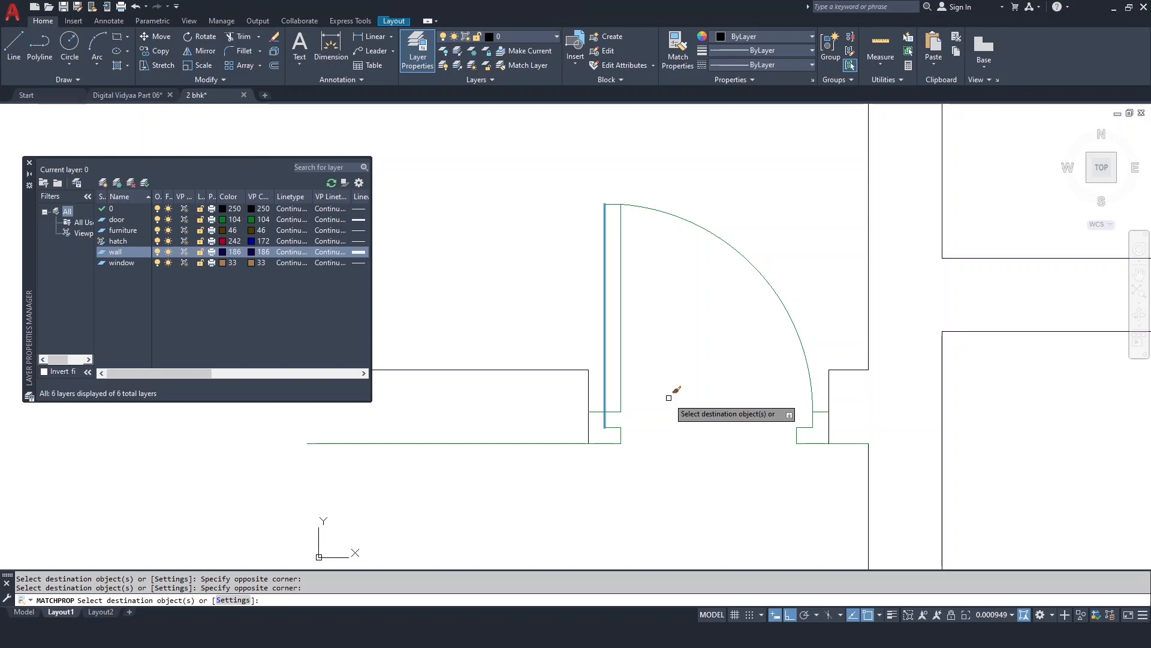
key("Escape")
Step: Look over the plan and review the layers' properties, including lineweight, in the layer manager
scroll(666, 393, "down", 6)
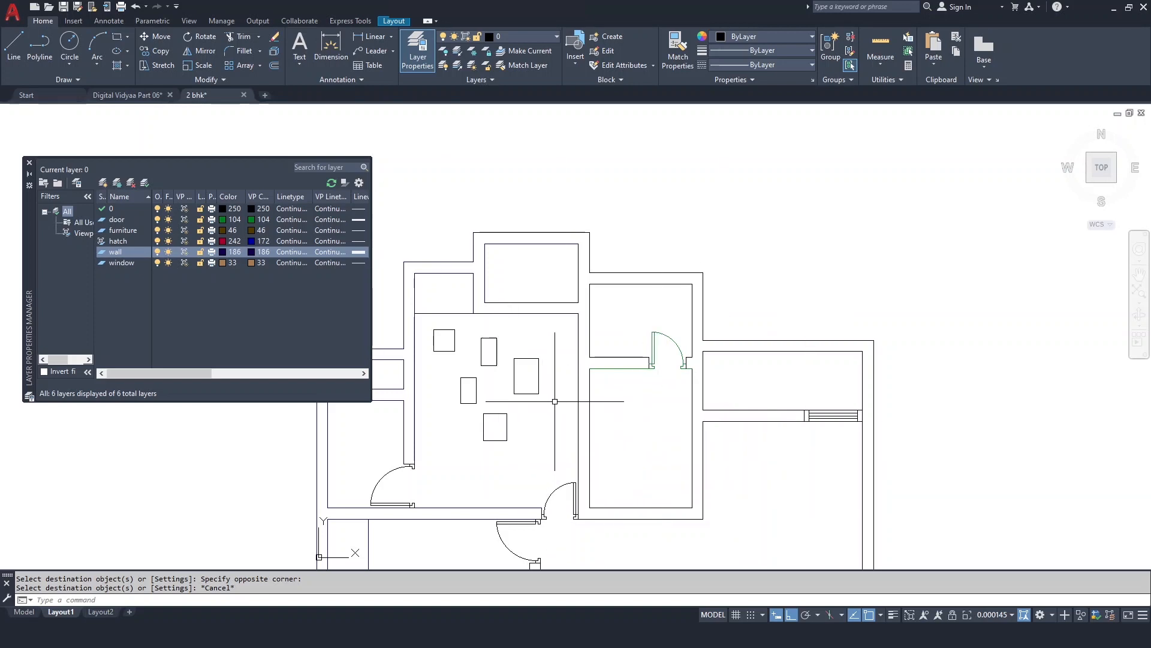
mouse_move(632, 427)
middle_mouse_down()
mouse_move(682, 328)
mouse_move(674, 321)
middle_mouse_up()
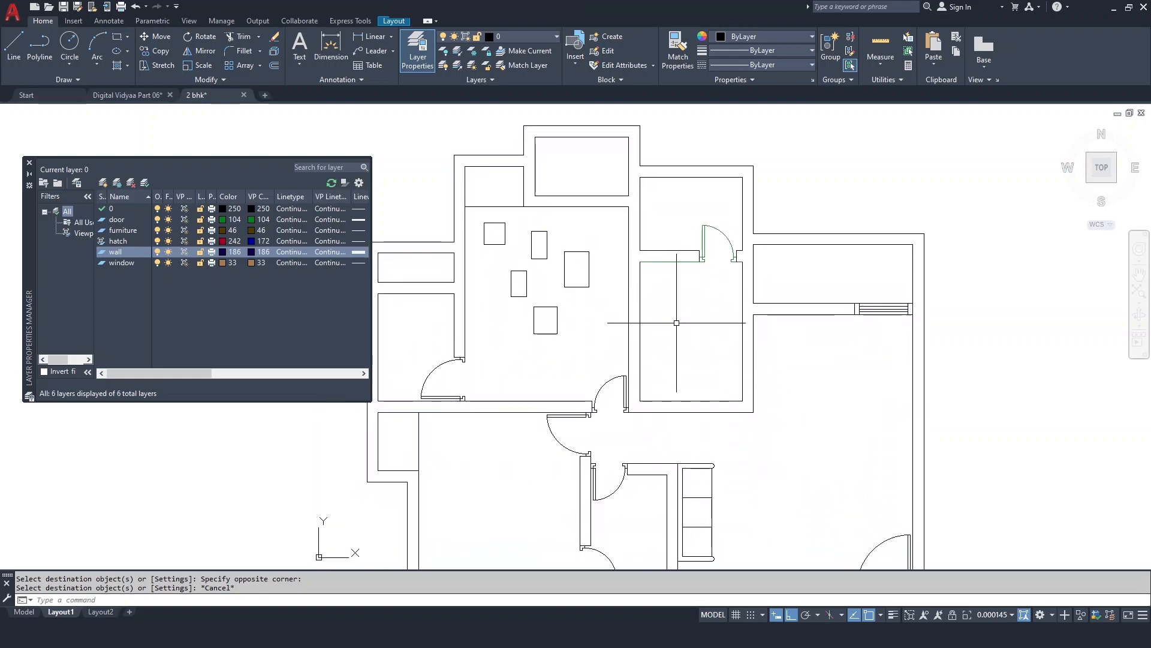
scroll(673, 292, "down", 2)
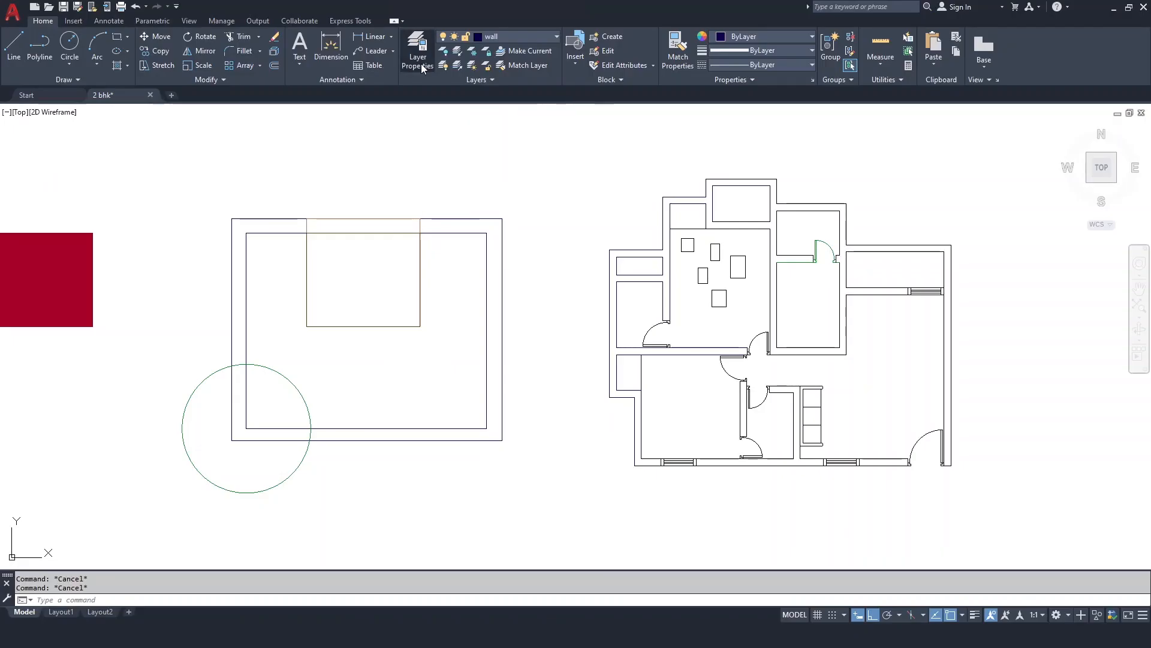
left_click(421, 63)
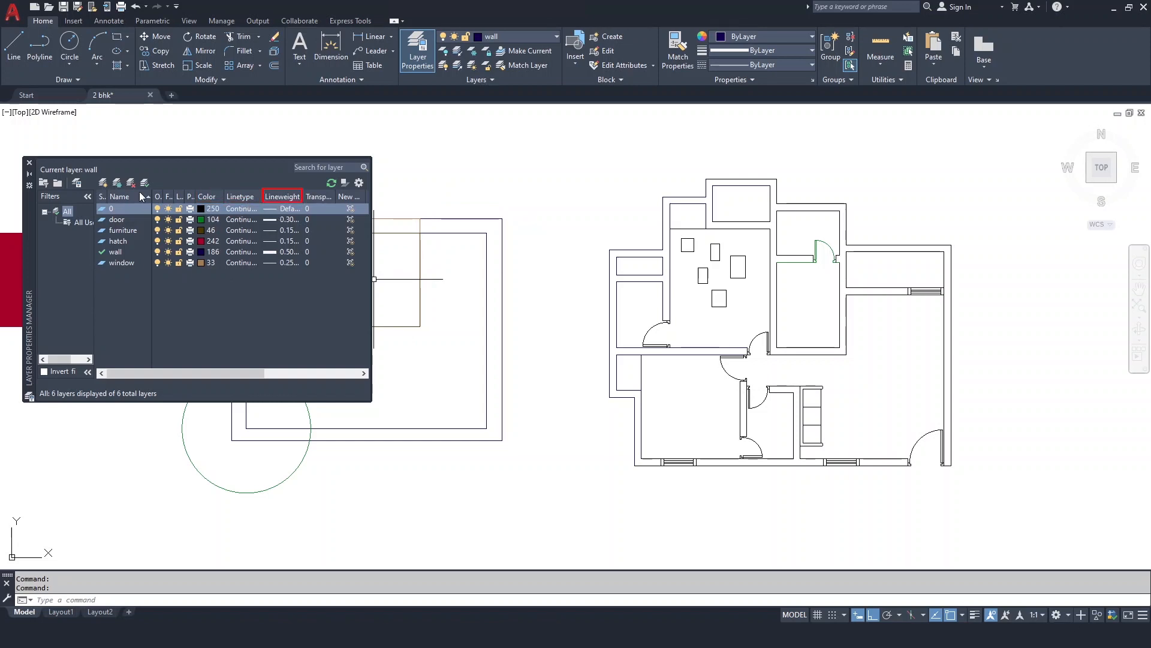
left_click(30, 162)
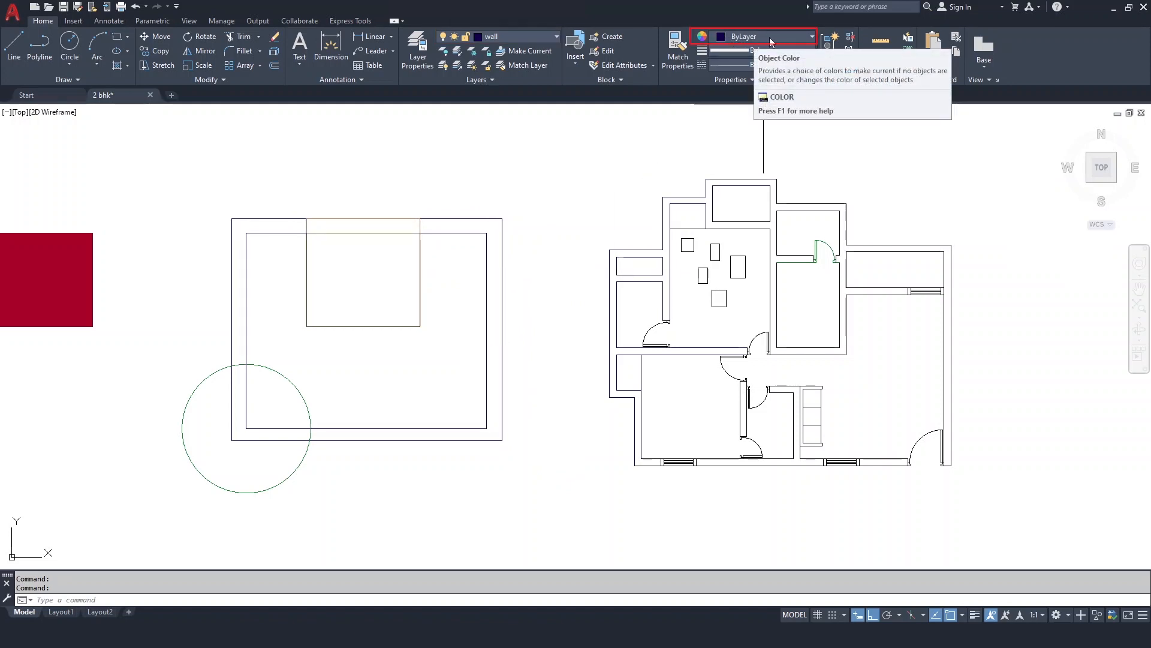
Step: Override the object color of the sample room's outer and inner wall rectangles with Red, and reselect the inner one to check its color
left_click(538, 282)
left_click(475, 250)
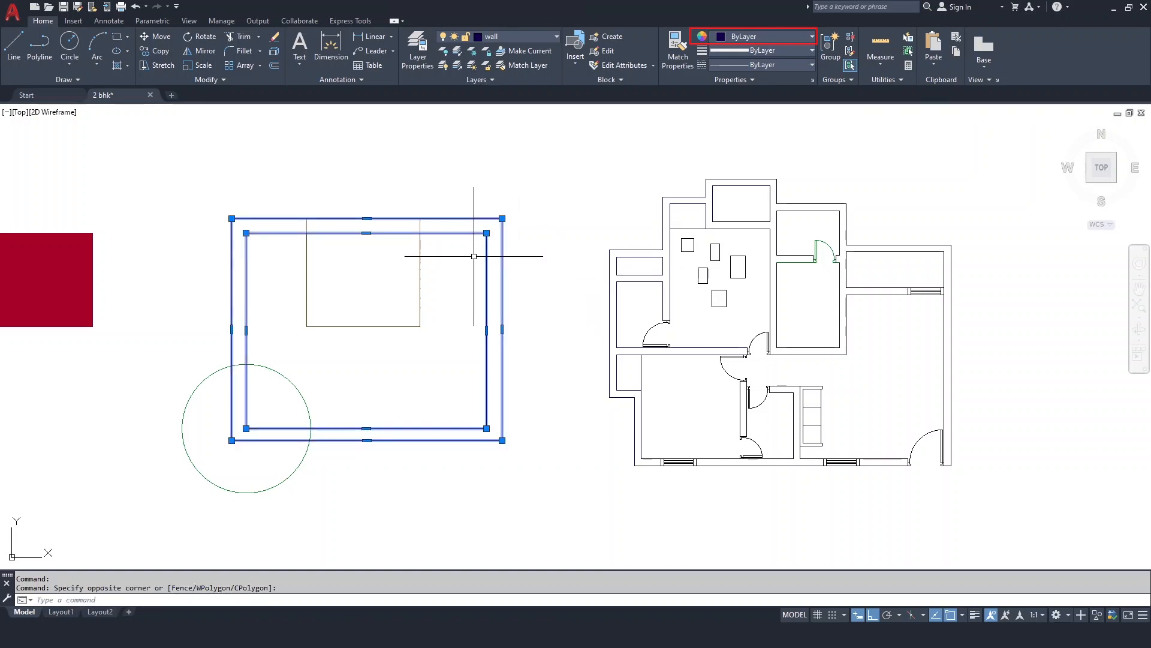
left_click(788, 35)
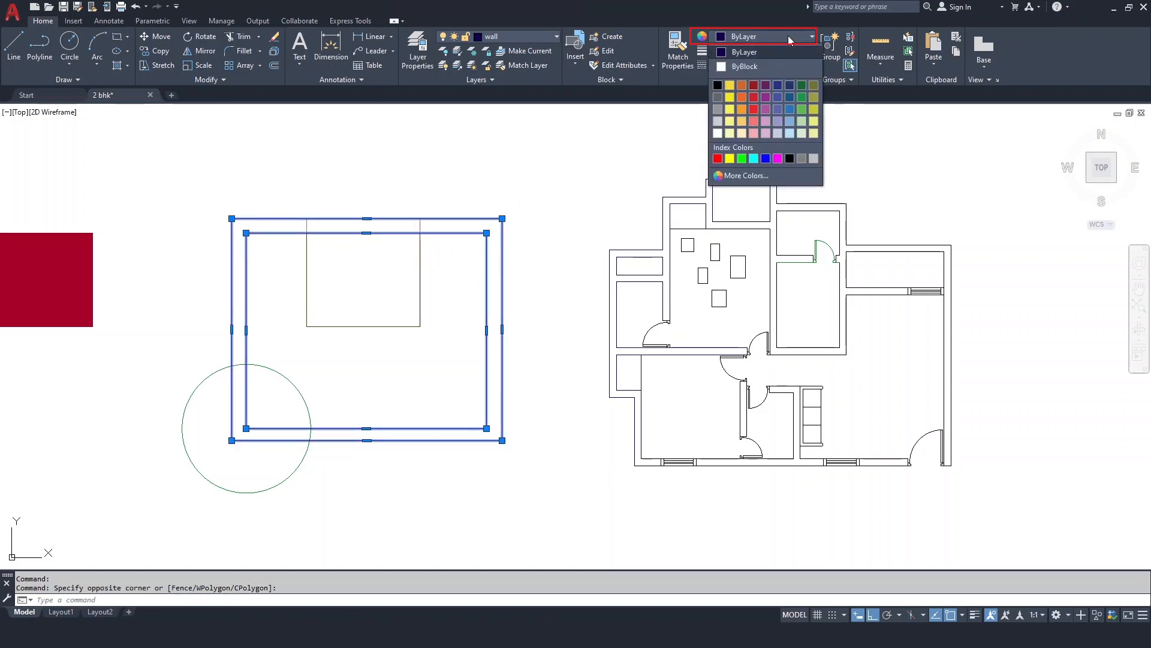
left_click(718, 161)
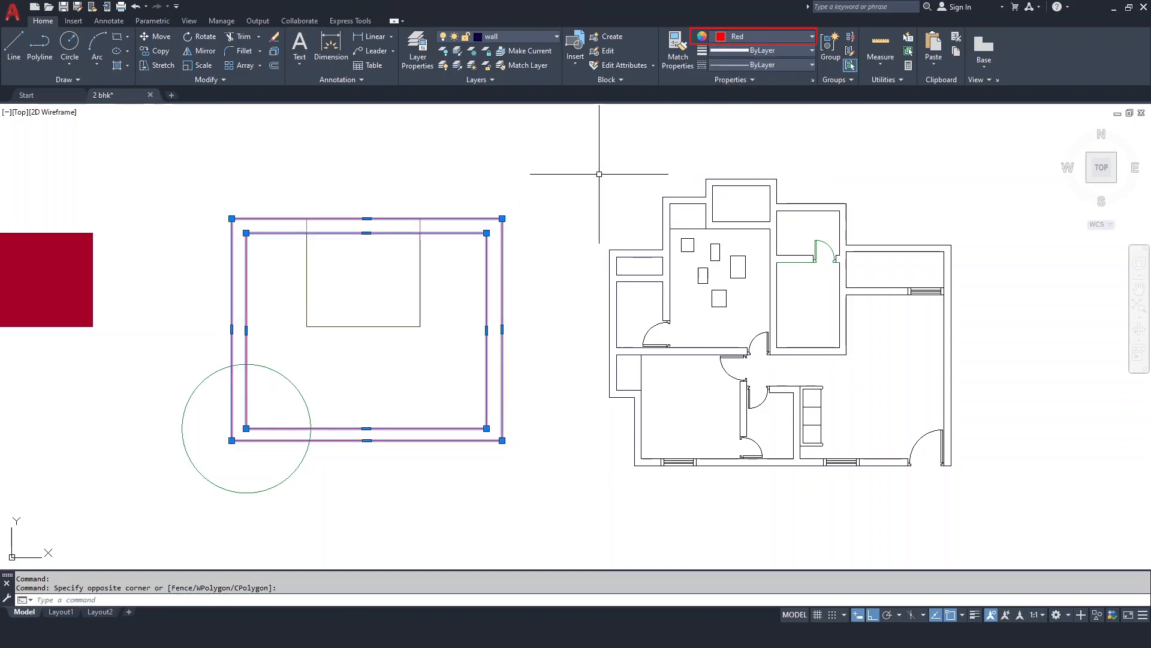
key("Escape")
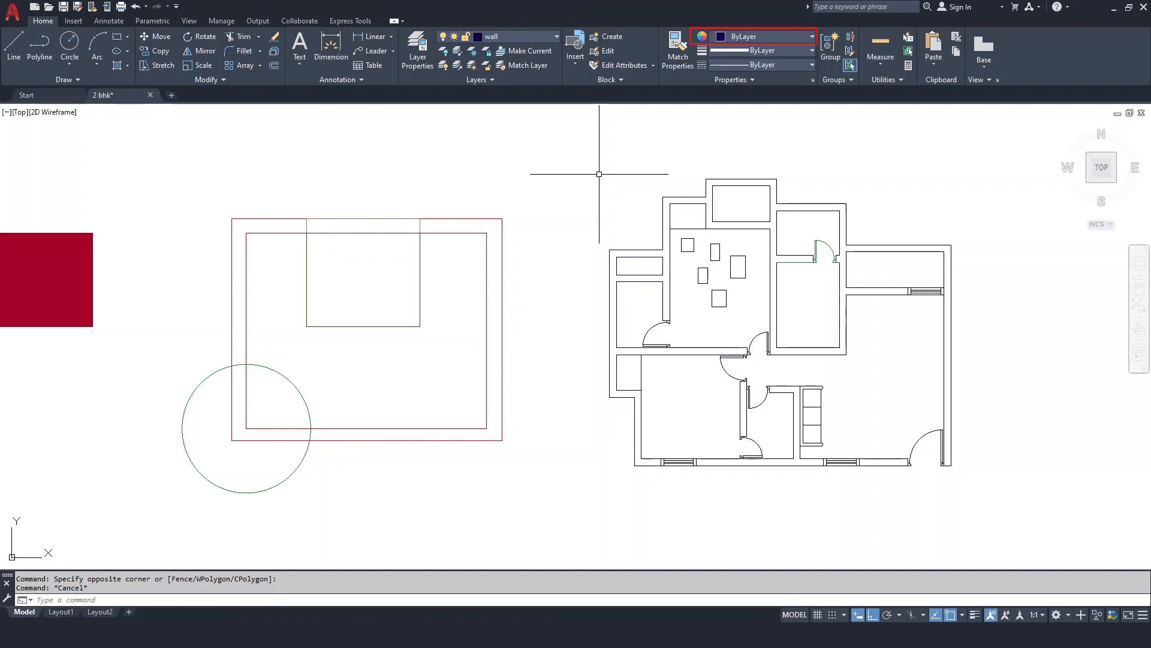
left_click(487, 287)
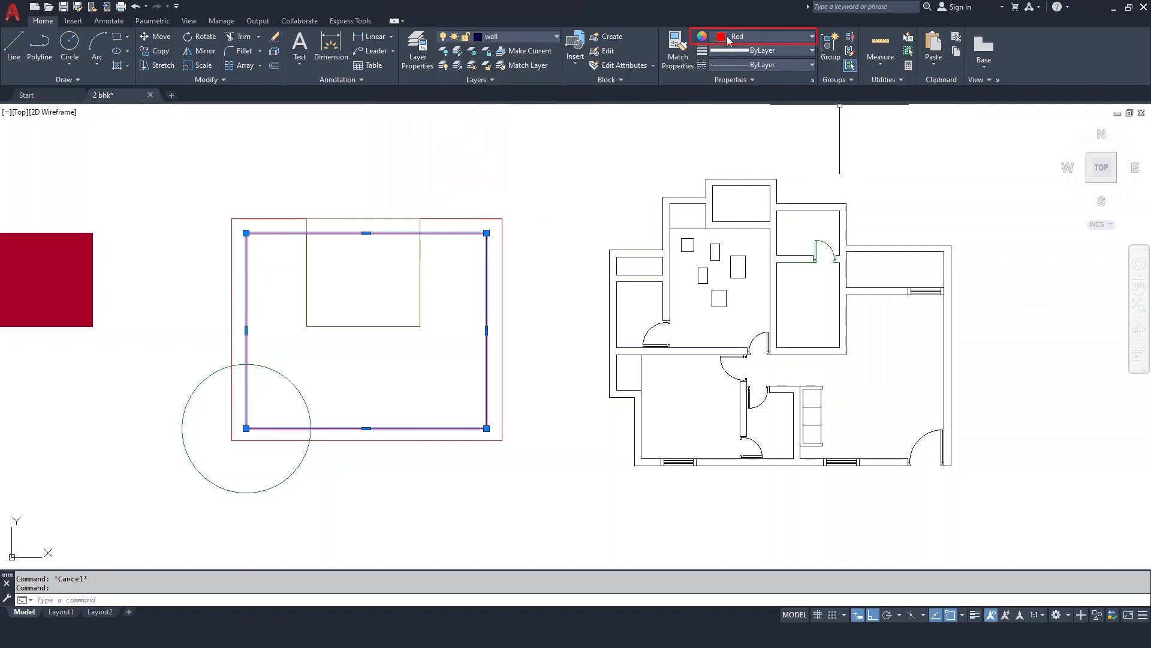
Step: Return the object color of the sample room's inner and outer wall rectangles to ByLayer
left_click(780, 41)
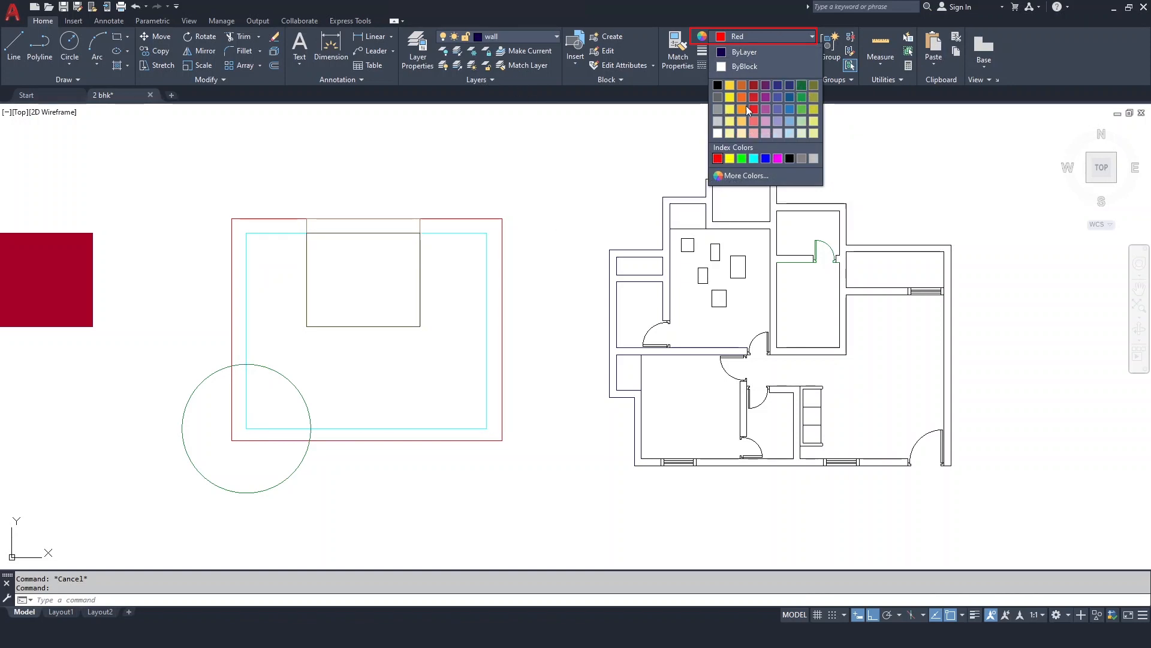
left_click(754, 52)
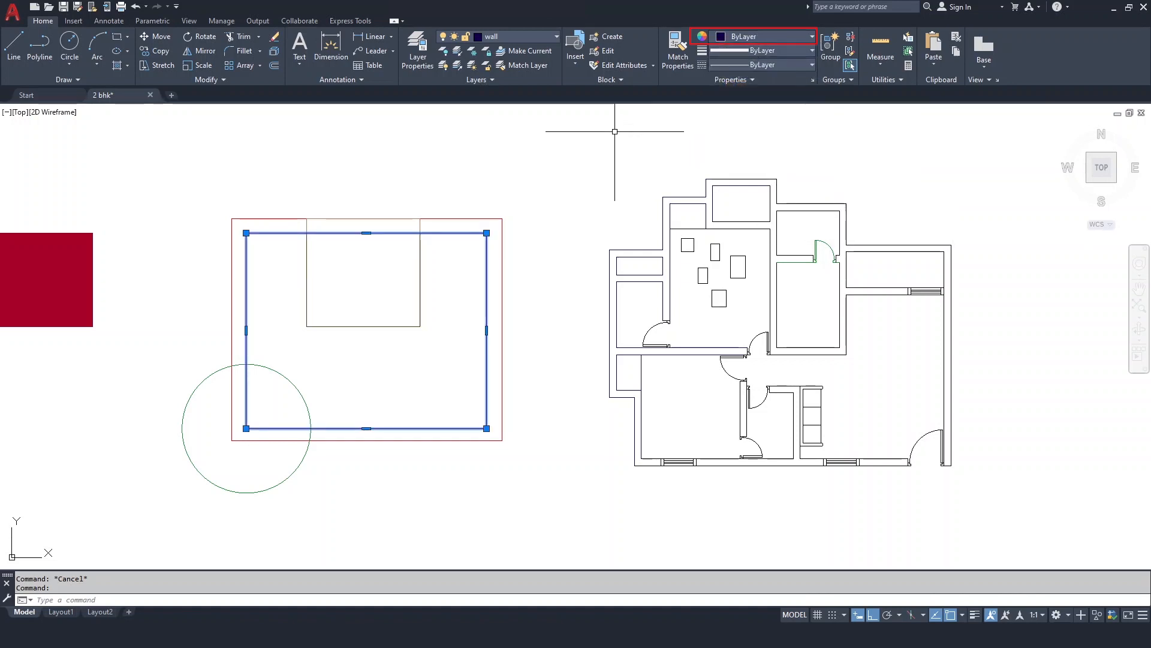
key("Escape")
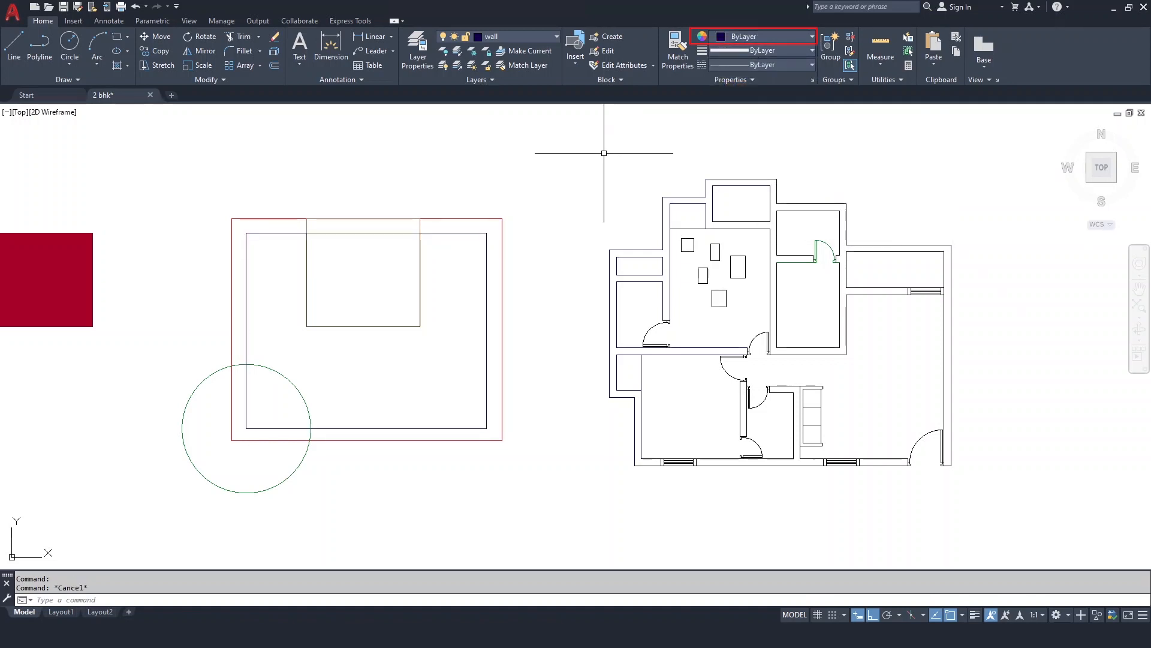
left_click(502, 253)
left_click(761, 36)
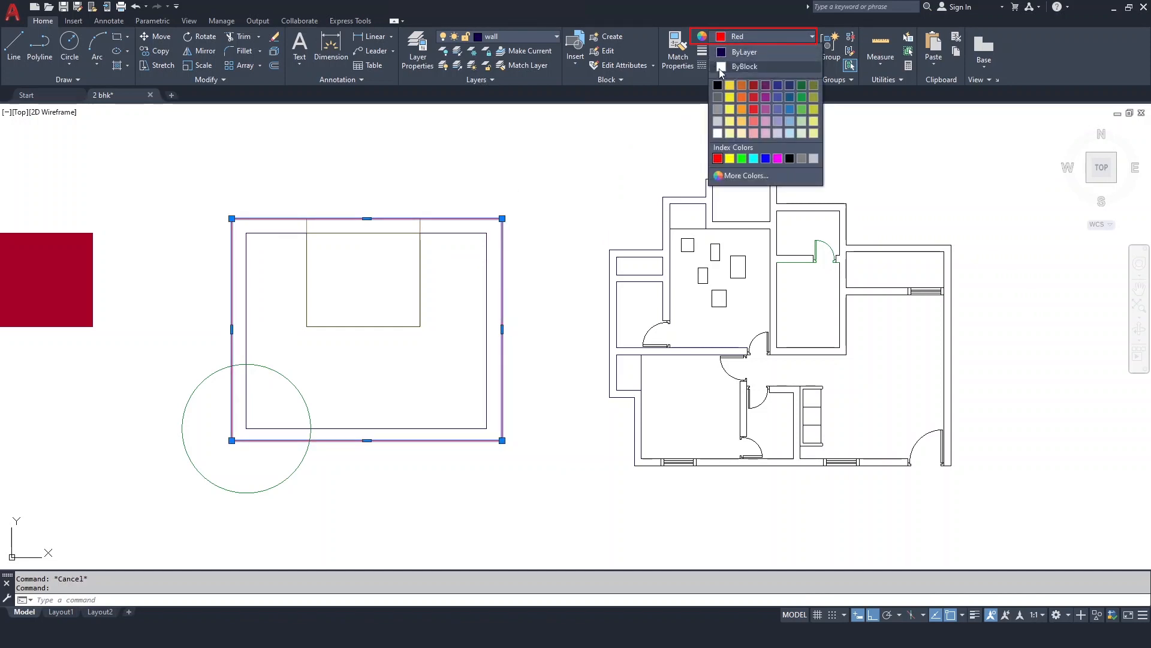
left_click(744, 51)
key("Escape")
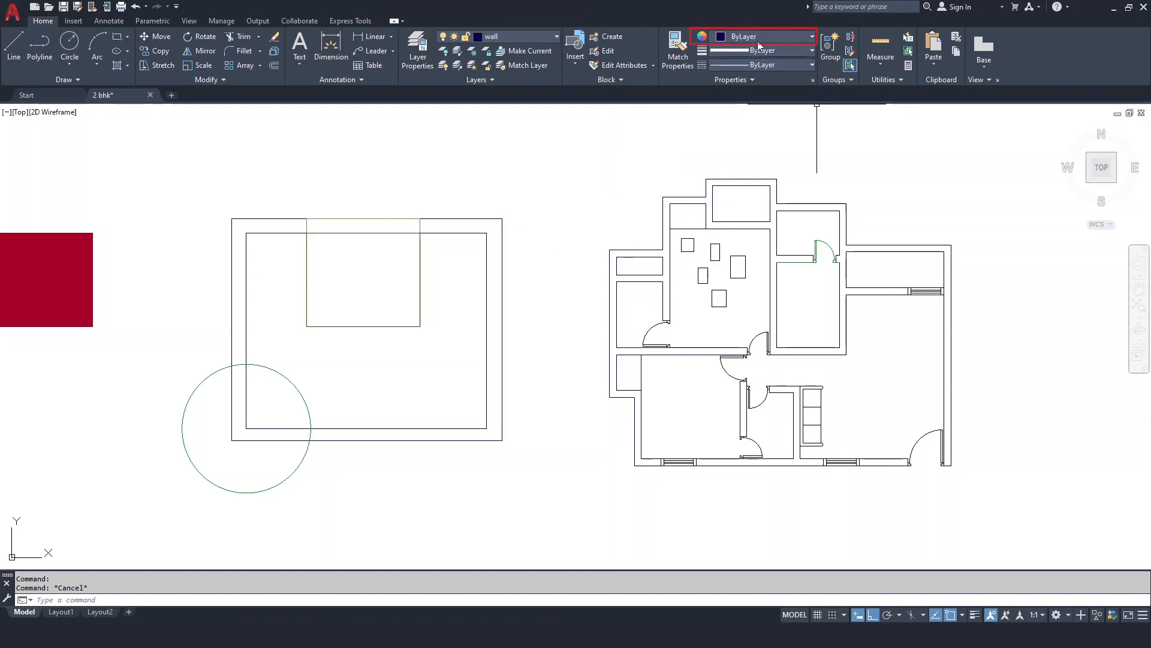
Step: Override the object color of the wall lines along the plan's upper edge and upper-right corner with Red
left_click(895, 177)
left_click(768, 207)
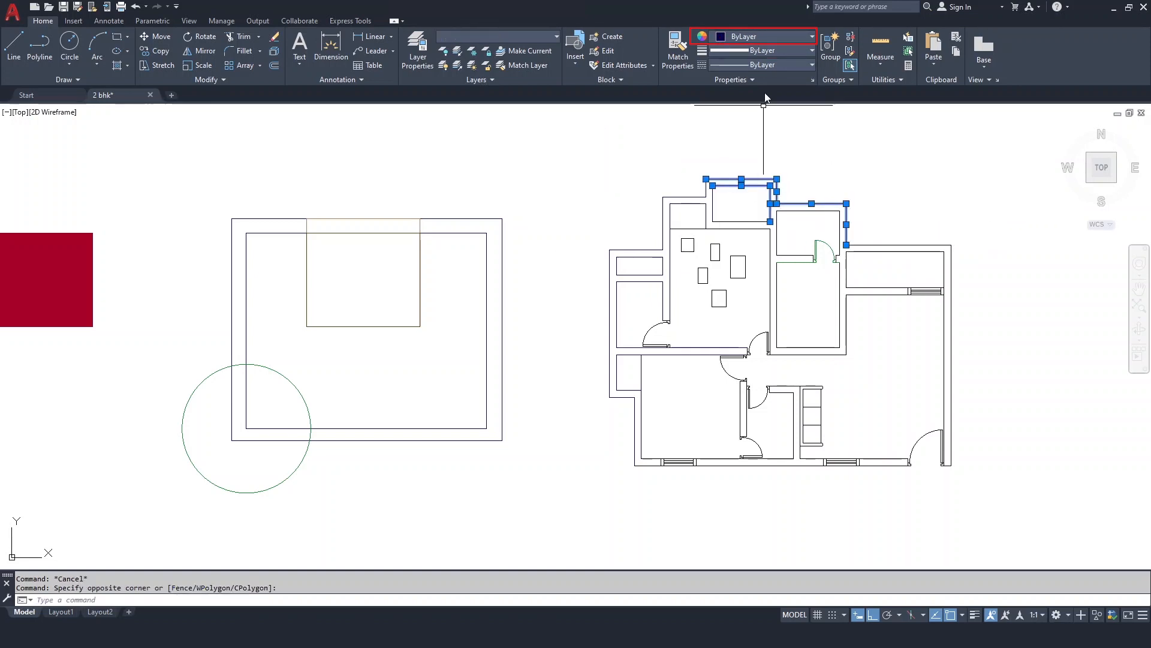
left_click(786, 44)
left_click(715, 160)
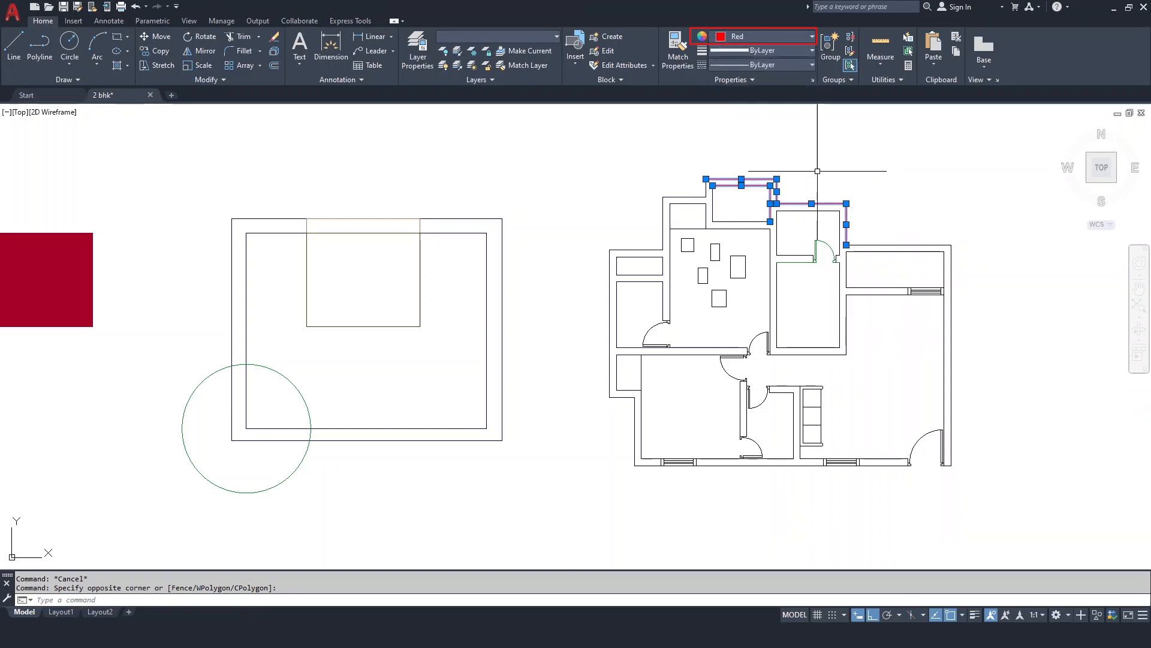
key("Escape")
Step: Override the object color of the balcony's outer wall lines and the long right exterior wall of the plan with yellow
left_click(966, 234)
left_click(931, 265)
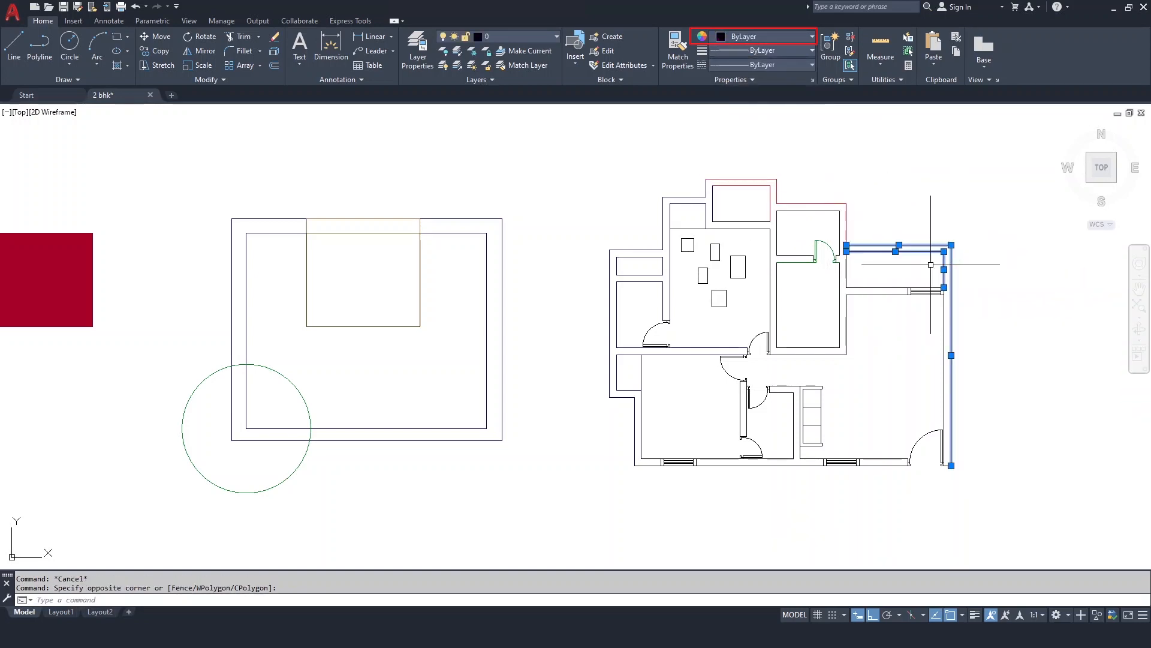
left_click(789, 36)
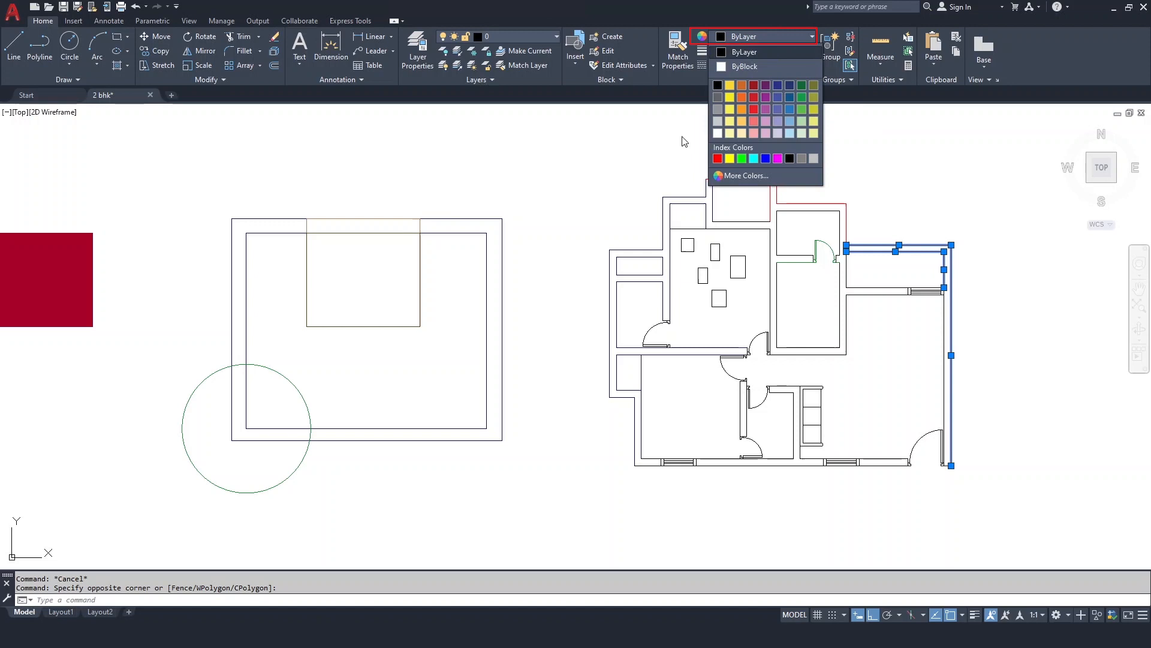
left_click(731, 159)
key("Escape")
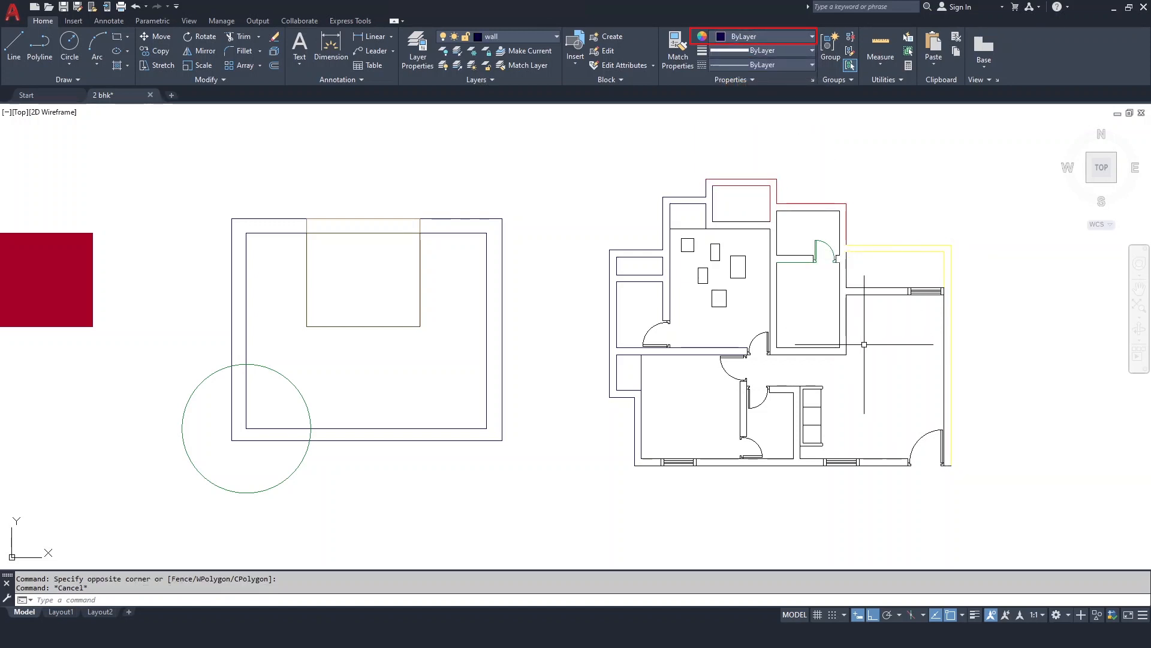
Step: Override the object color of the partition walls below the balcony and around the adjacent inner room with green
left_click(868, 355)
left_click(847, 307)
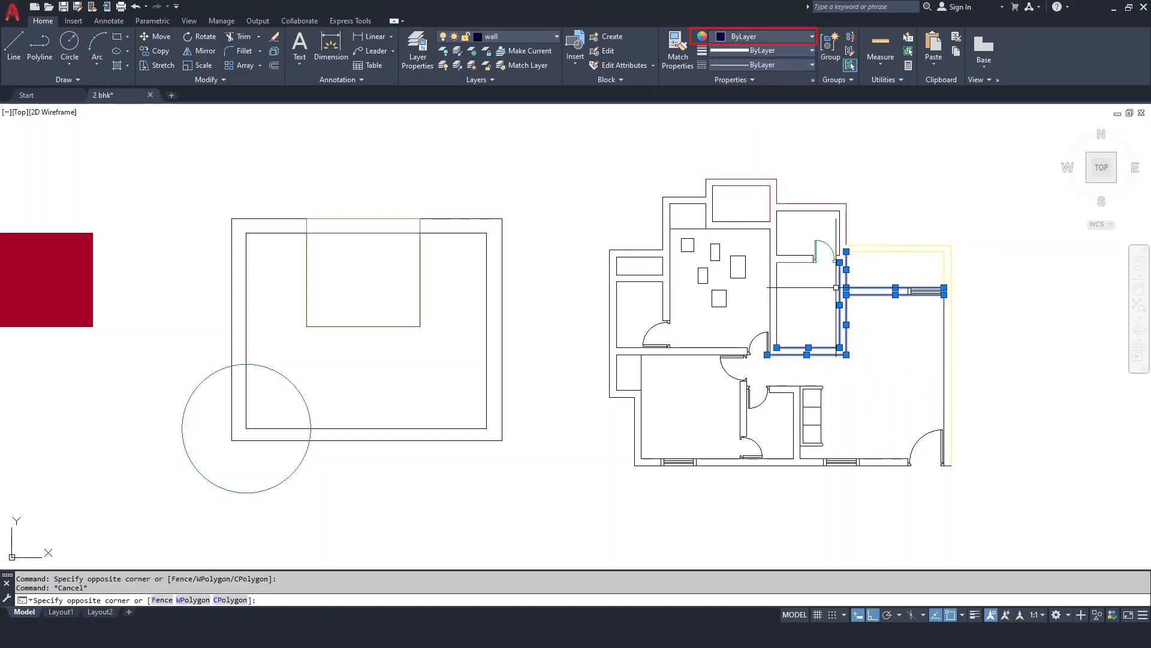
left_click(794, 39)
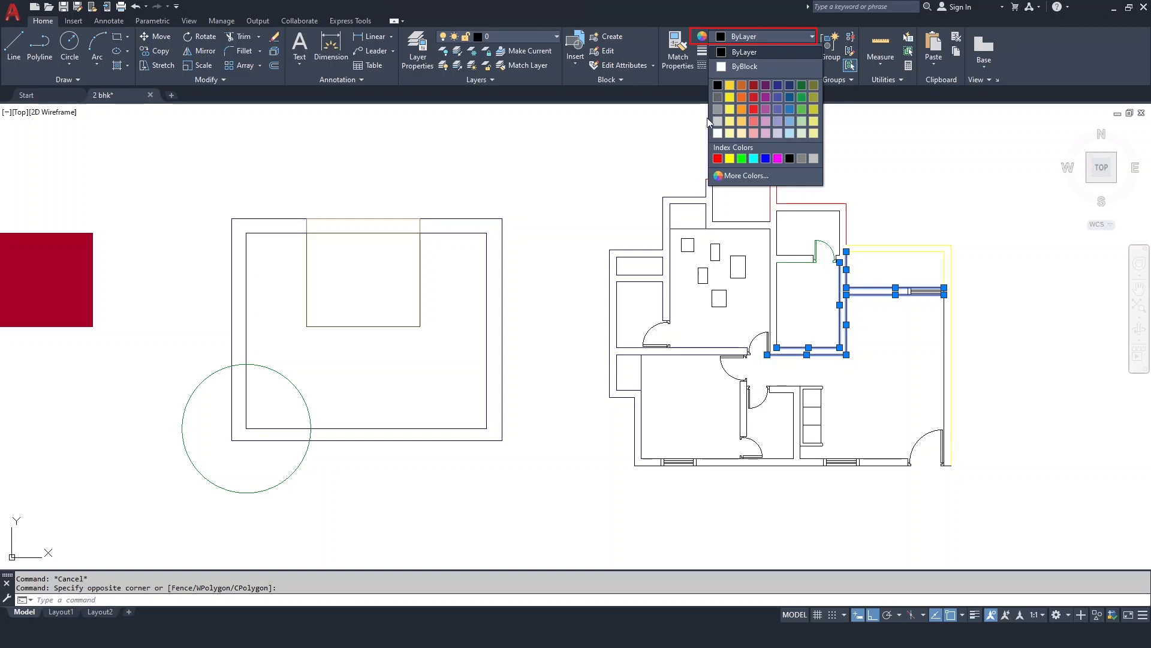
left_click(741, 159)
key("Escape")
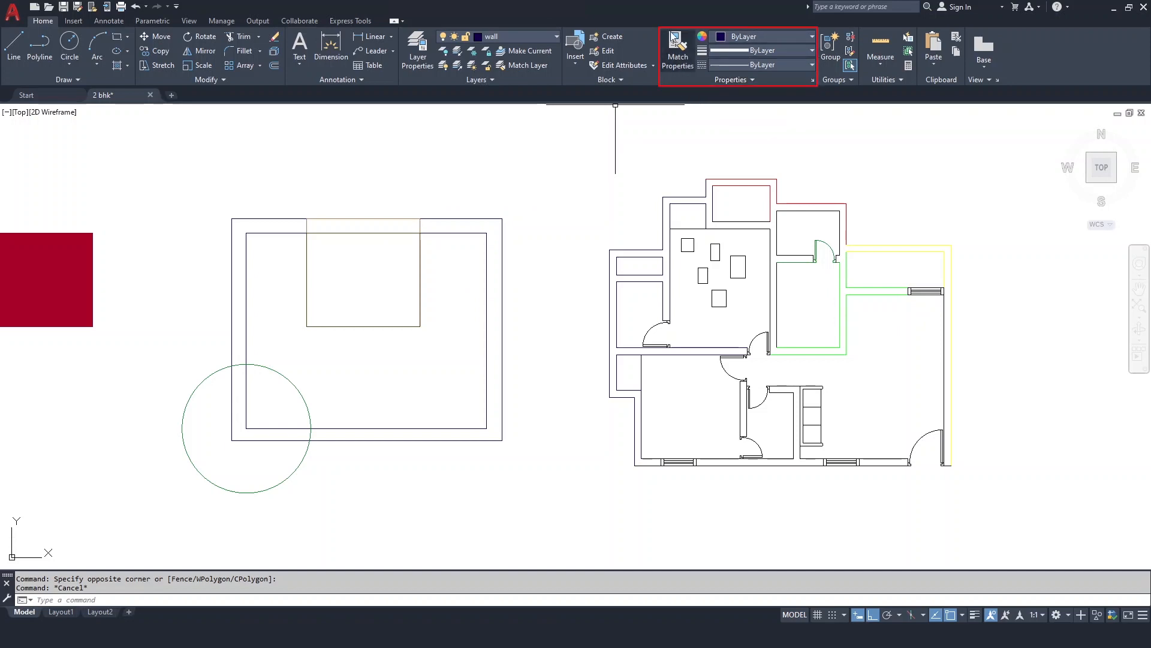
Step: Review the wall layer's color and lineweight in the layer manager
left_click(427, 64)
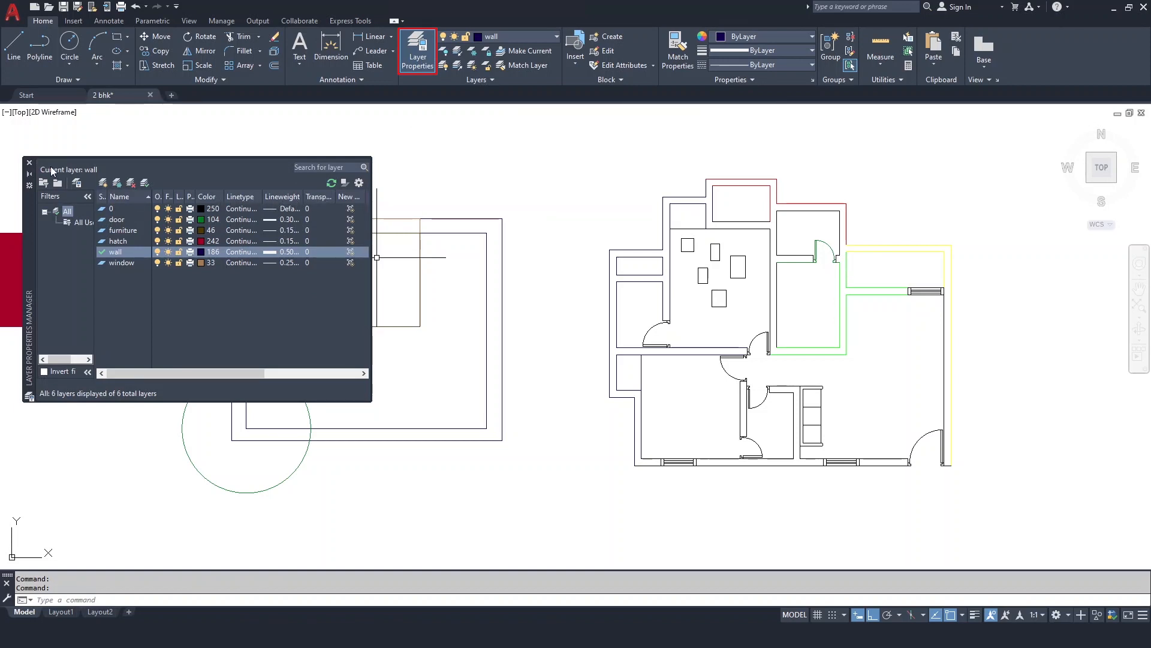
left_click(29, 163)
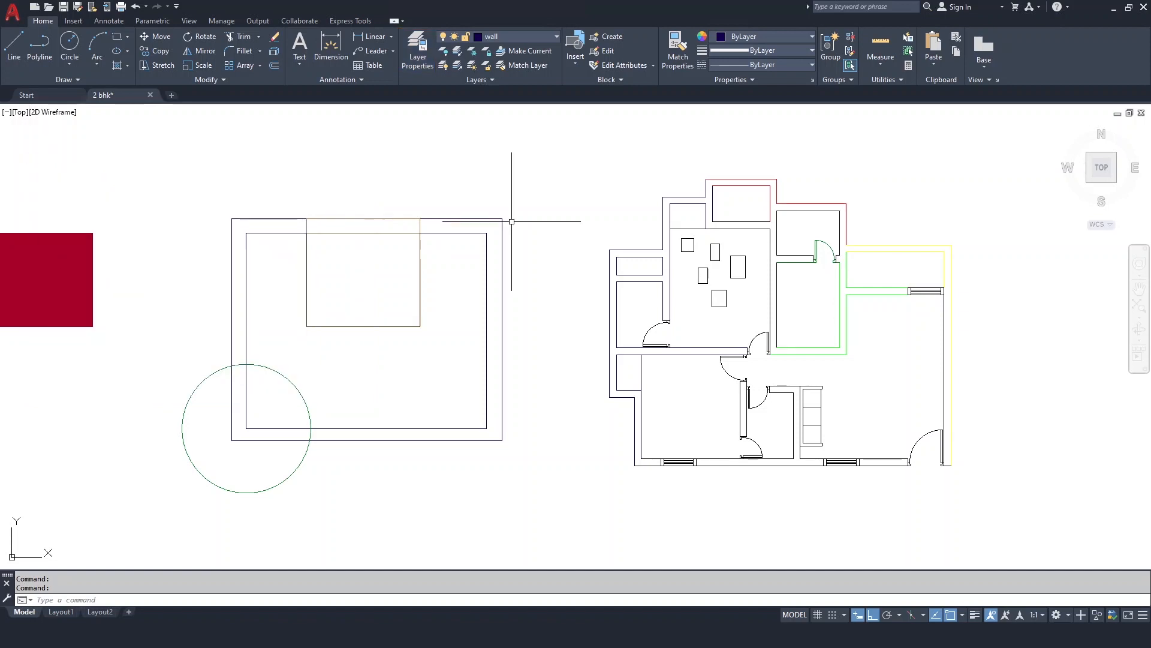
left_click(525, 286)
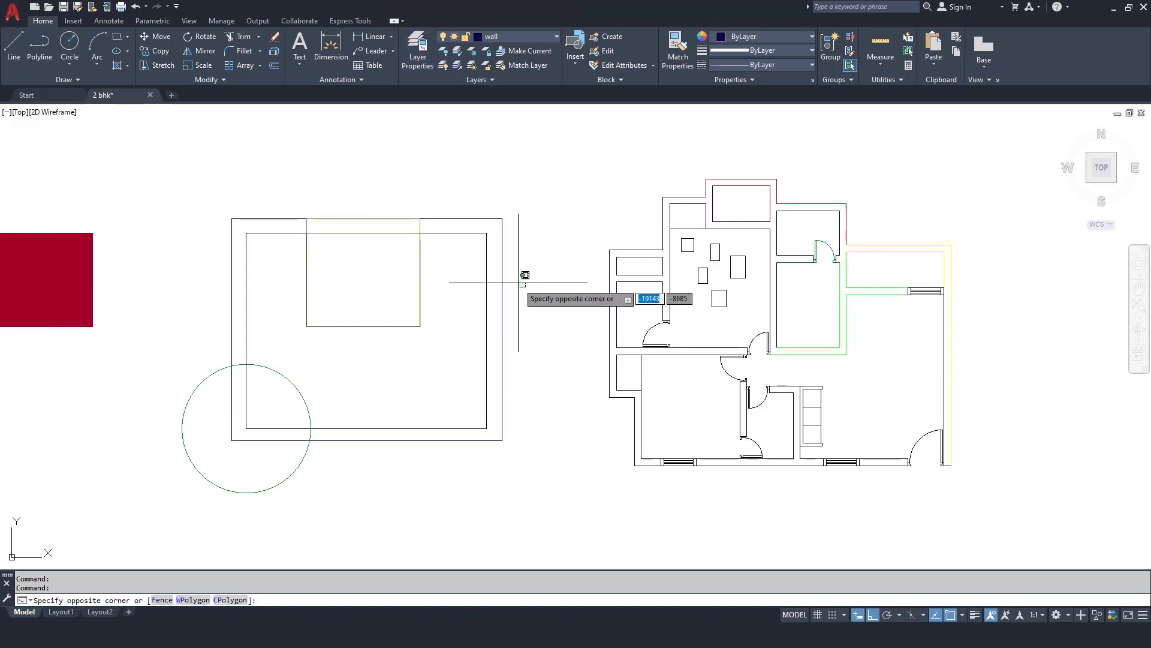
left_click(524, 292)
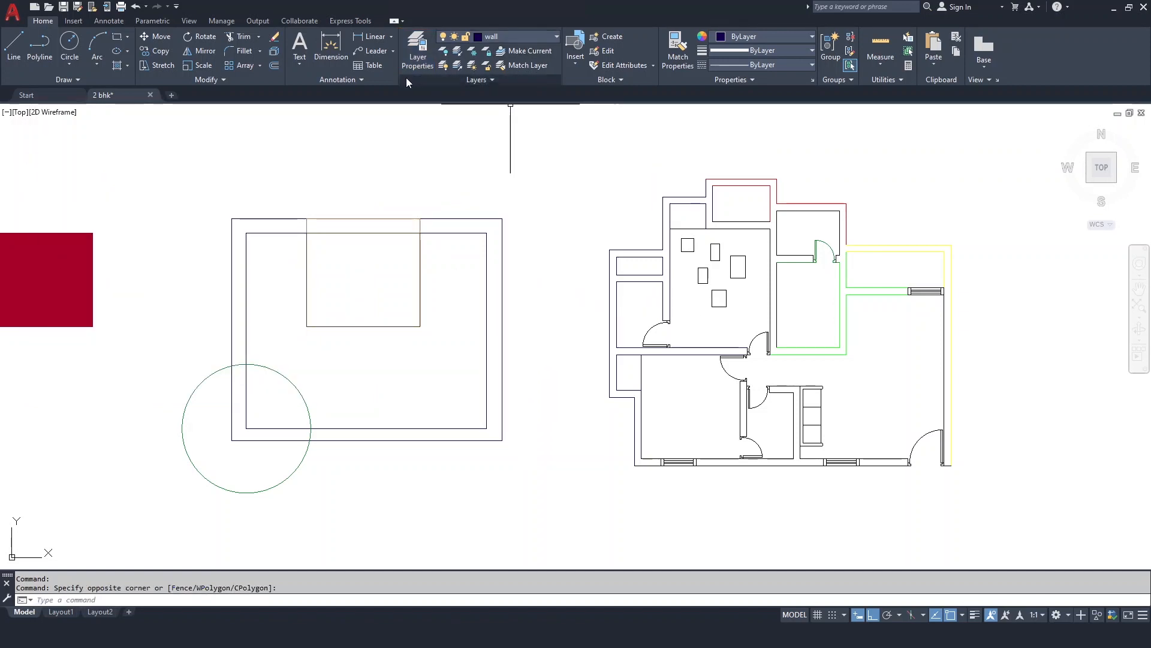
left_click(417, 54)
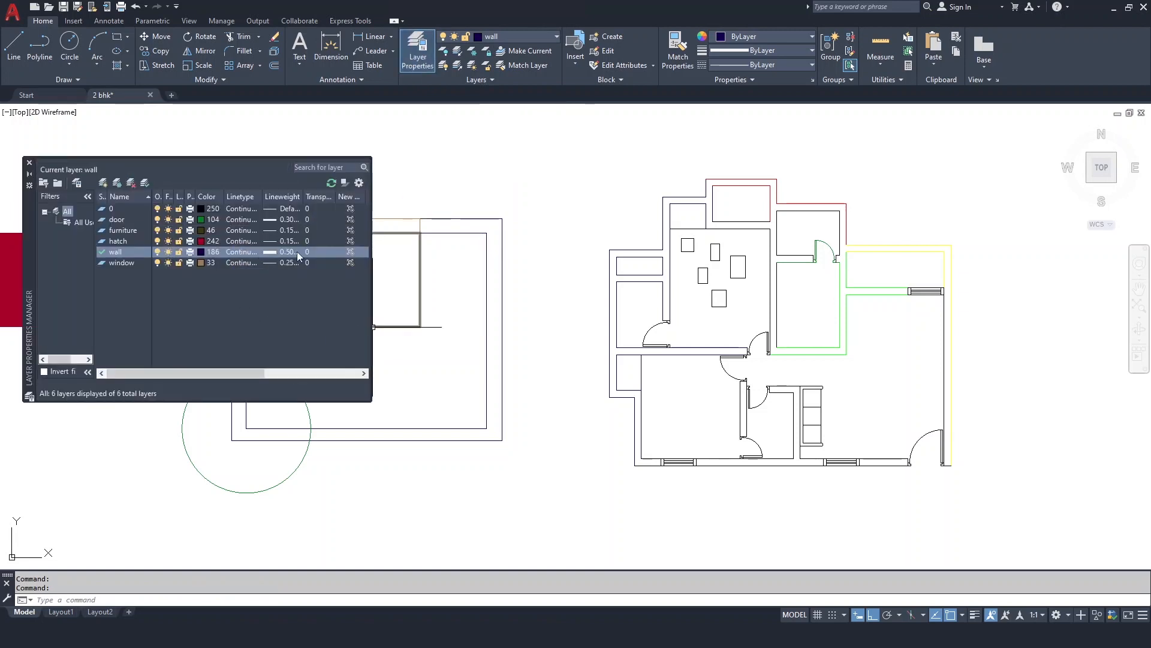
left_click(29, 163)
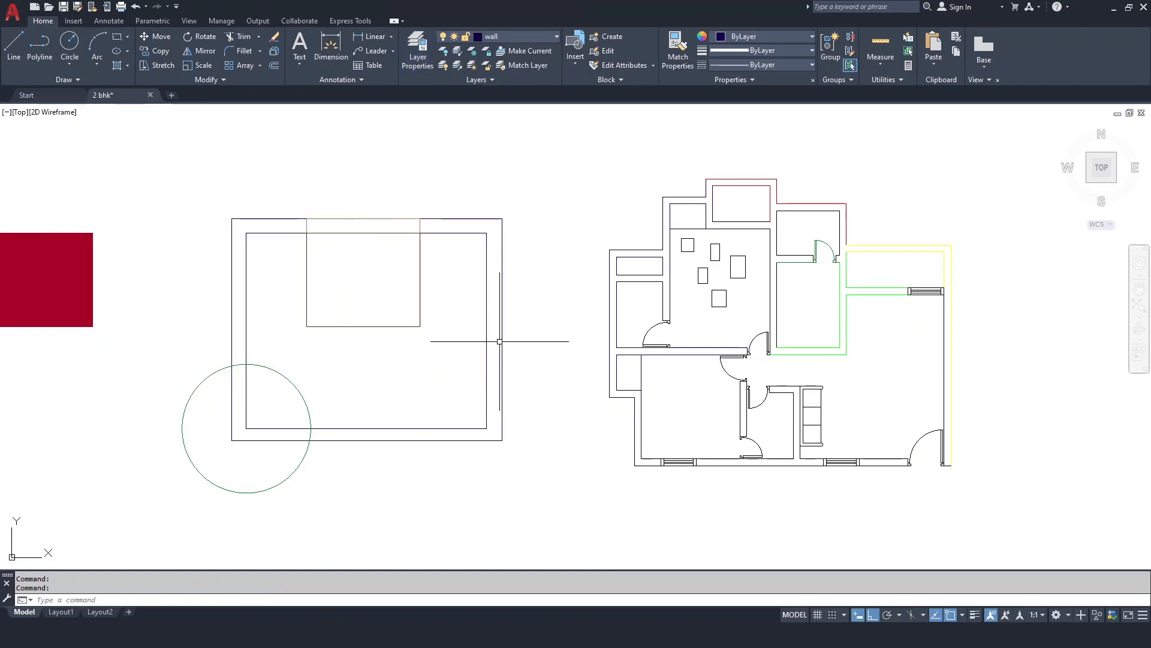
Step: Override the object lineweight of the sample room's outer and inner wall rectangles with 2.11 mm
left_click(552, 315)
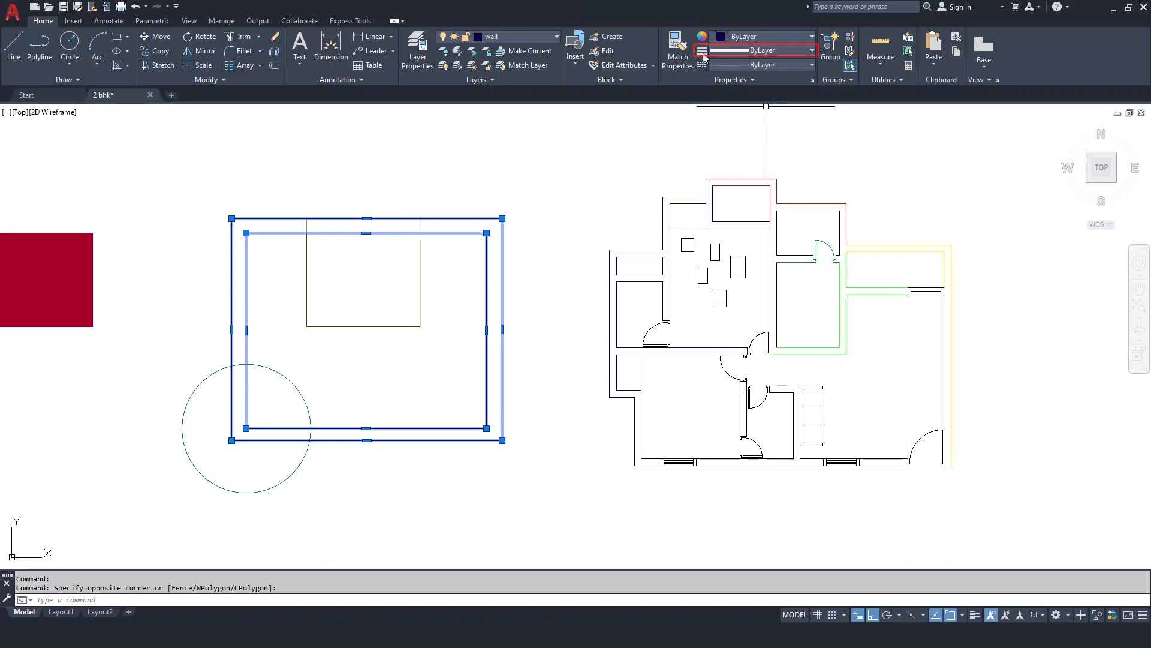
left_click(791, 54)
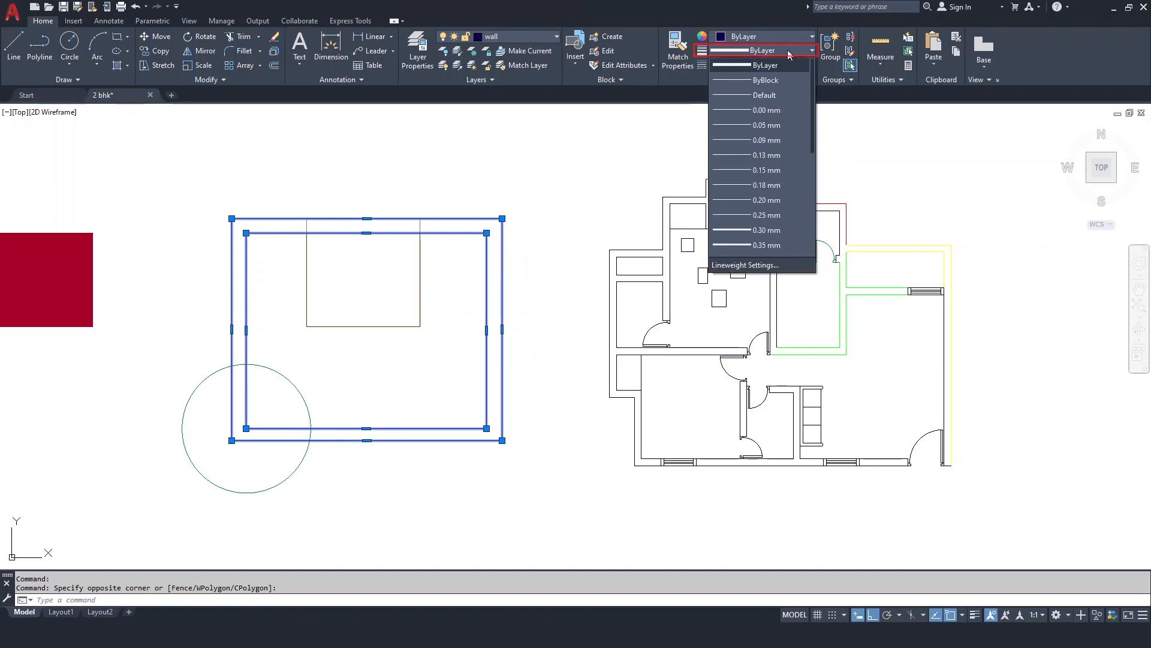
scroll(740, 247, "down", 5)
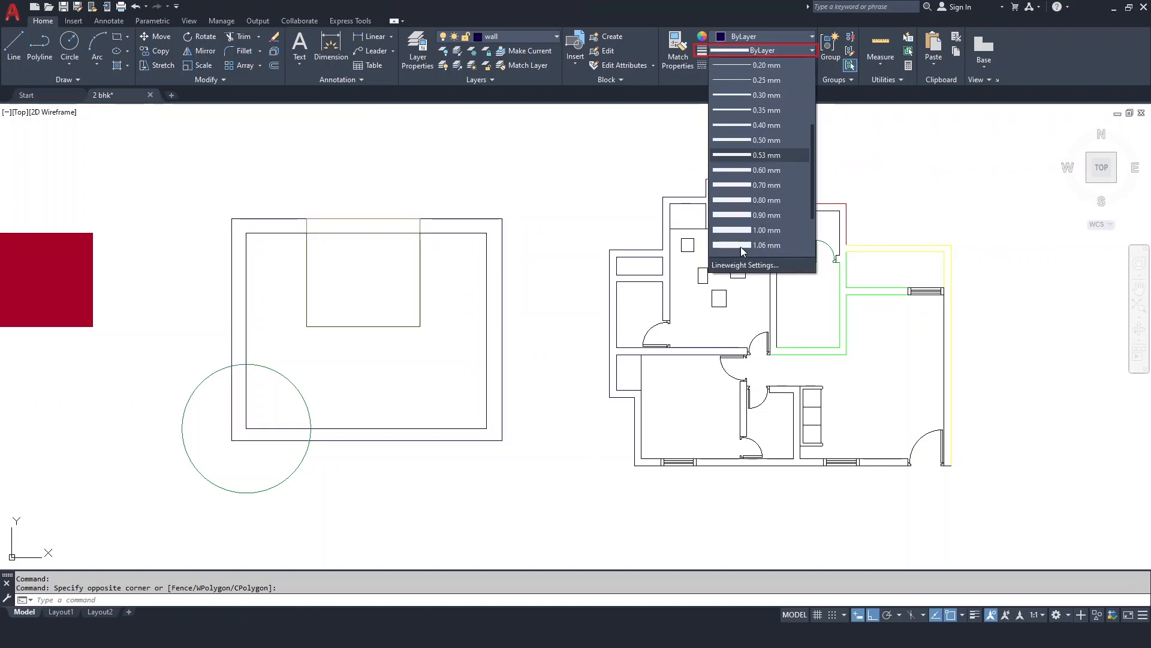
left_click(741, 244)
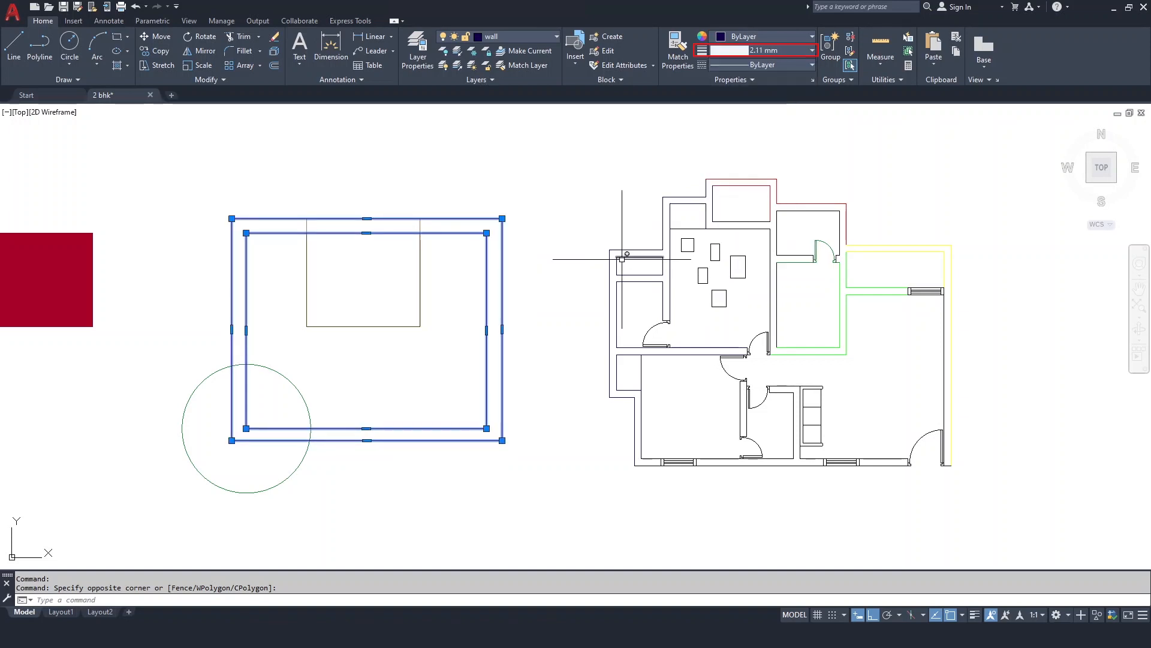
key("Escape")
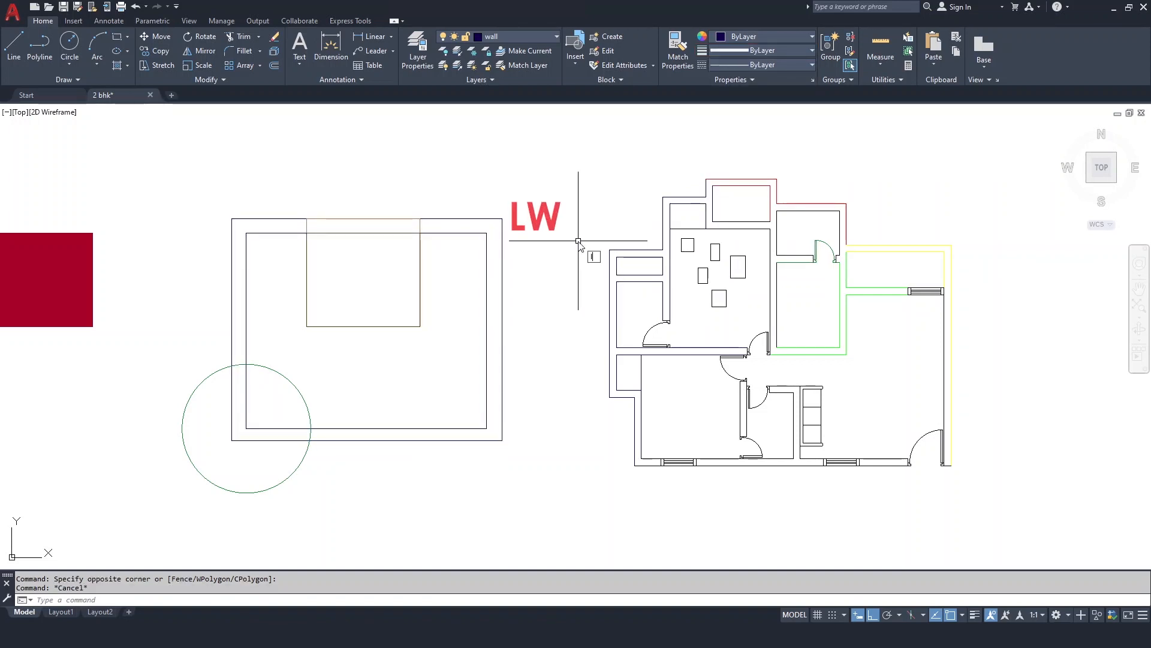
Step: Enable Display Lineweight in the lineweight settings, and toggle the display off and on to compare, leaving it on
key("Return")
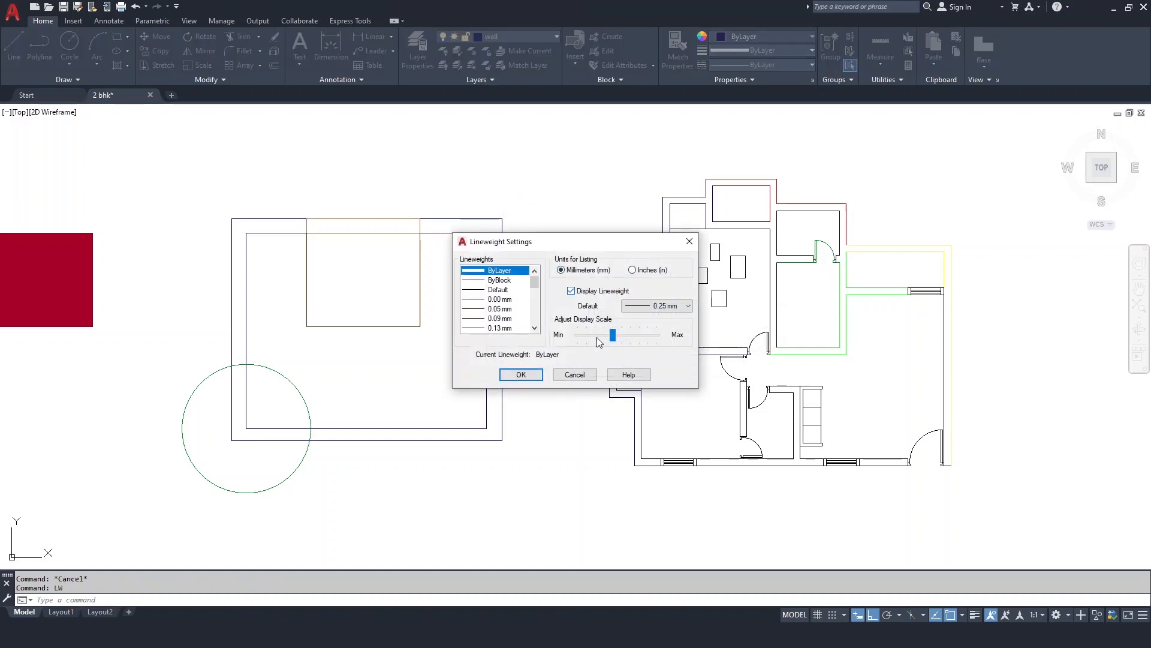
left_click(520, 376)
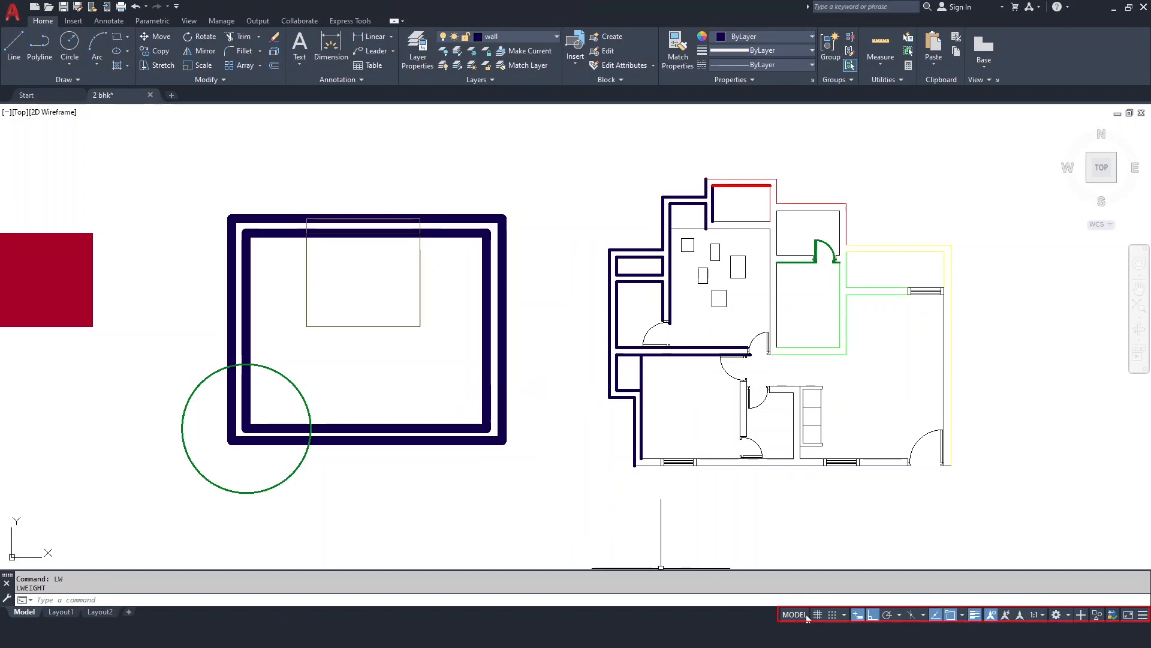
left_click(976, 616)
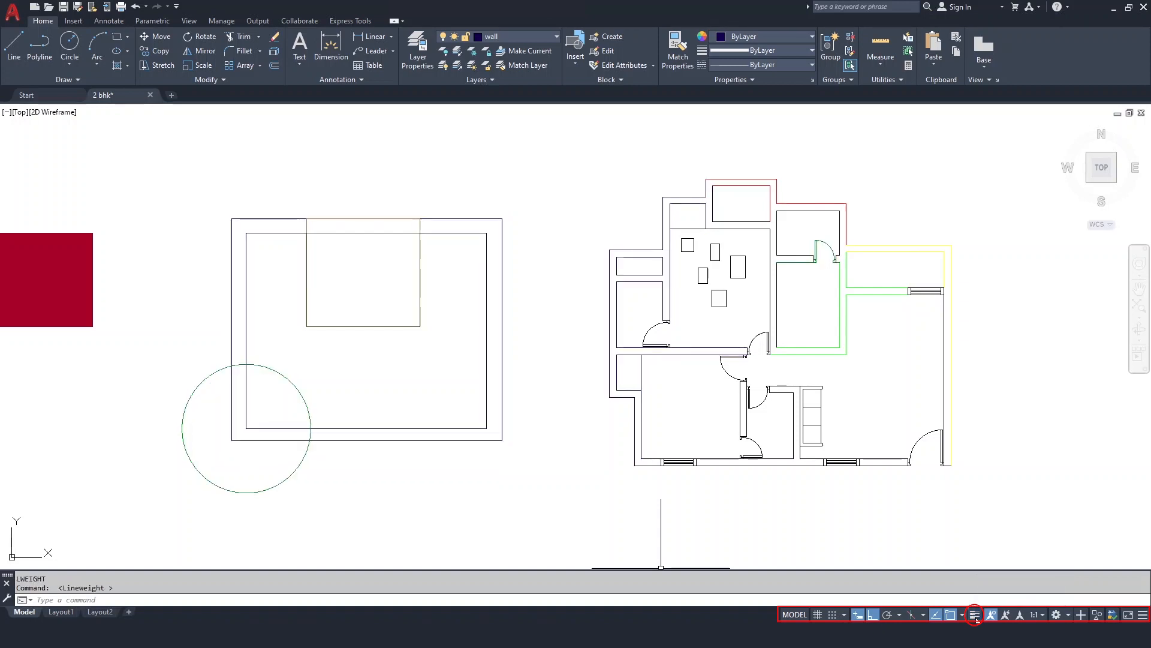
left_click(976, 616)
left_click(976, 616)
left_click(976, 616)
left_click(976, 616)
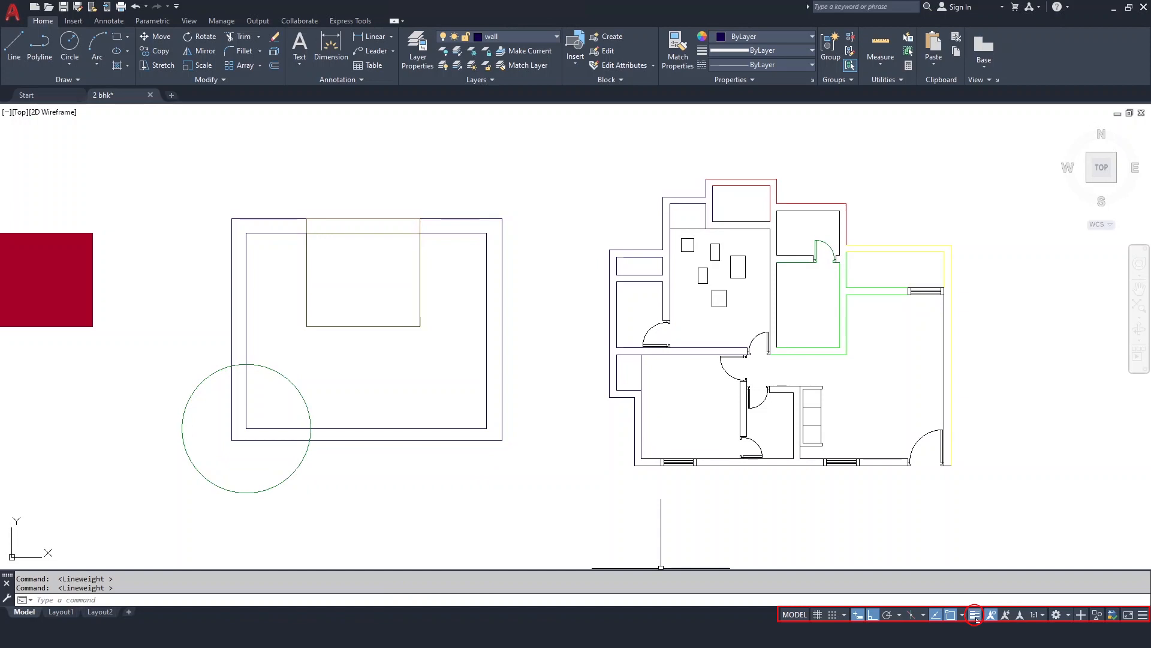
left_click(976, 616)
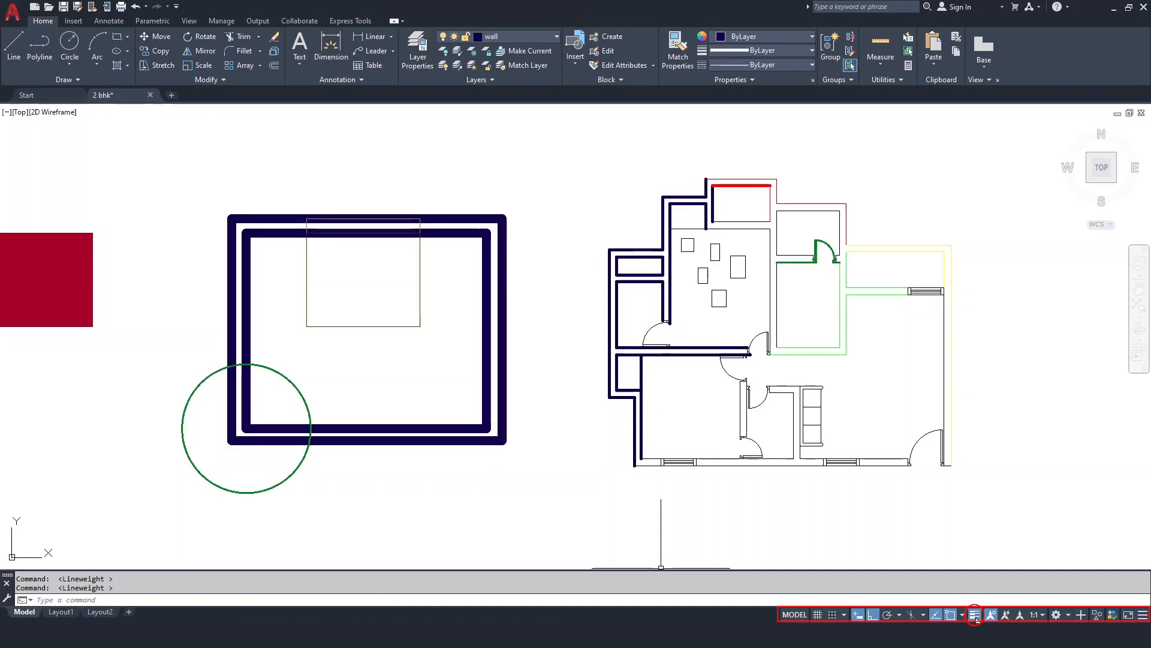
Step: Compare the outer wall rectangle's object lineweight with the wall layer's lineweight in the layer manager
left_click(499, 253)
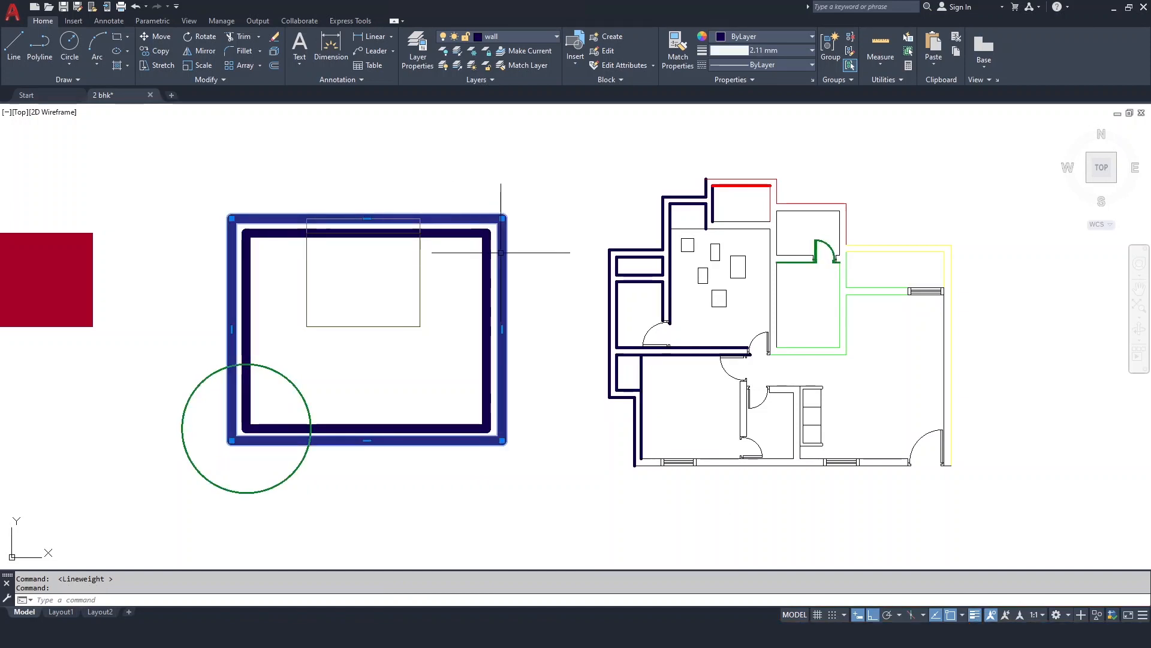
left_click(504, 37)
left_click(420, 53)
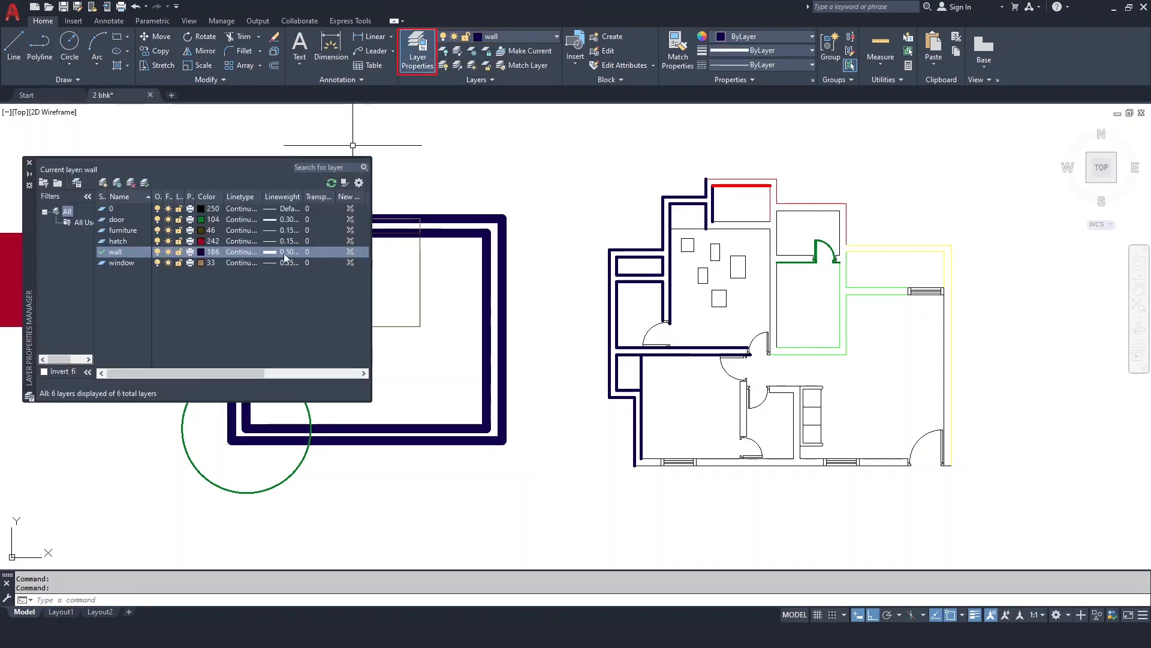
left_click(29, 163)
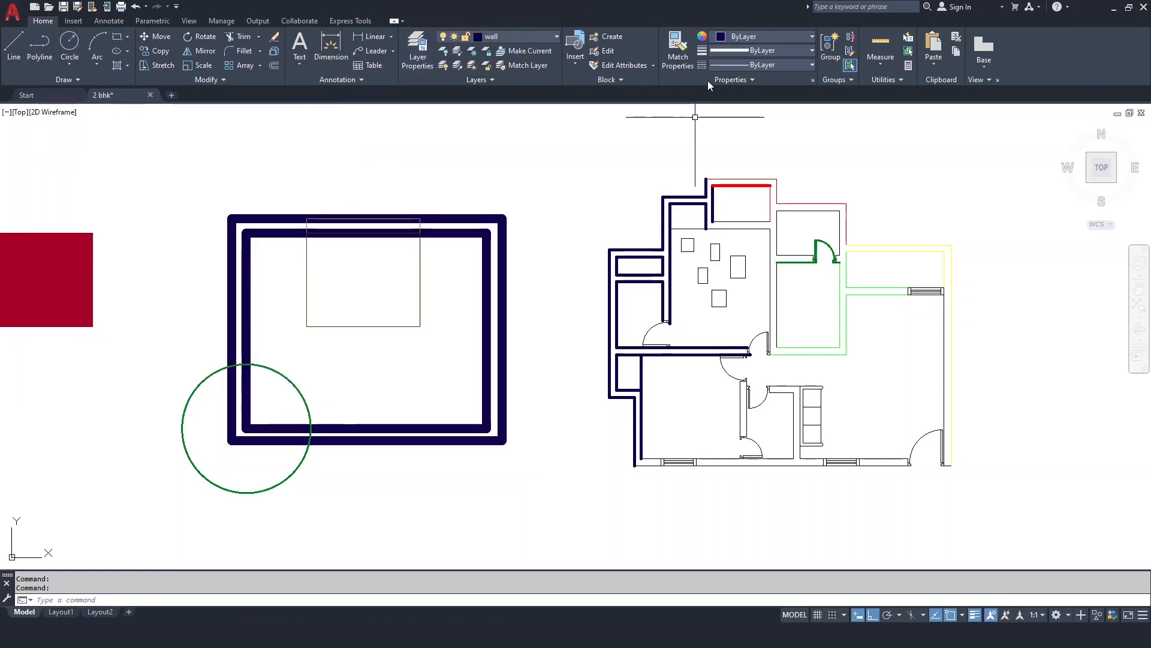
Step: Review the available object lineweights and keep ByLayer as the current lineweight
left_click(762, 52)
scroll(779, 198, "down", 5)
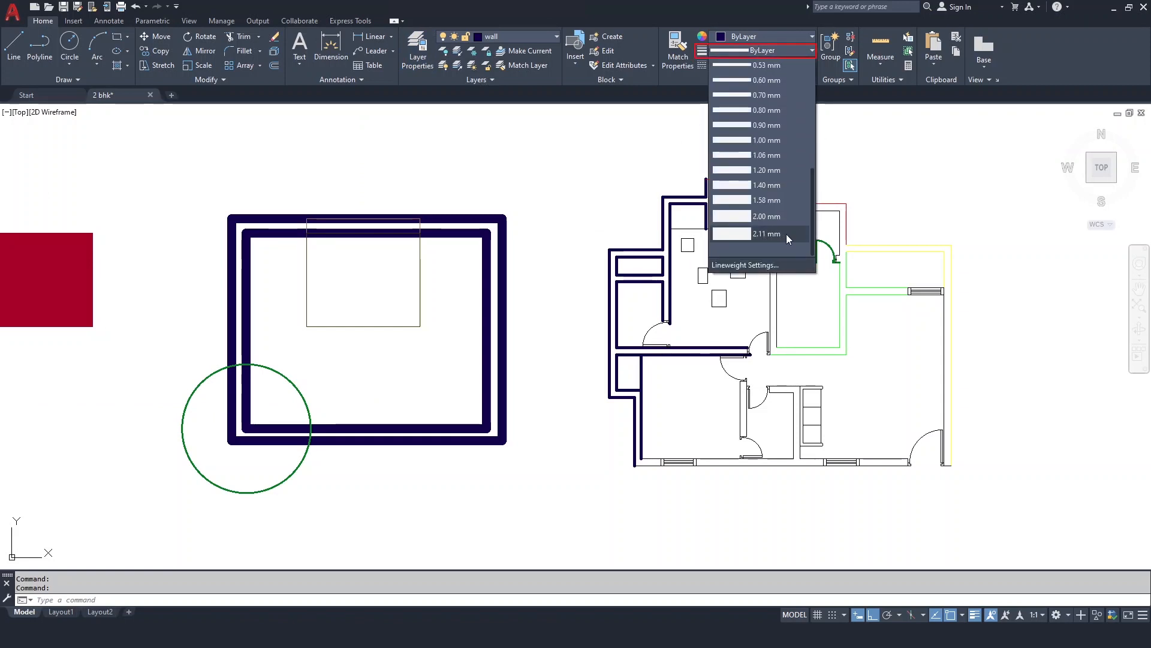
scroll(815, 192, "up", 1)
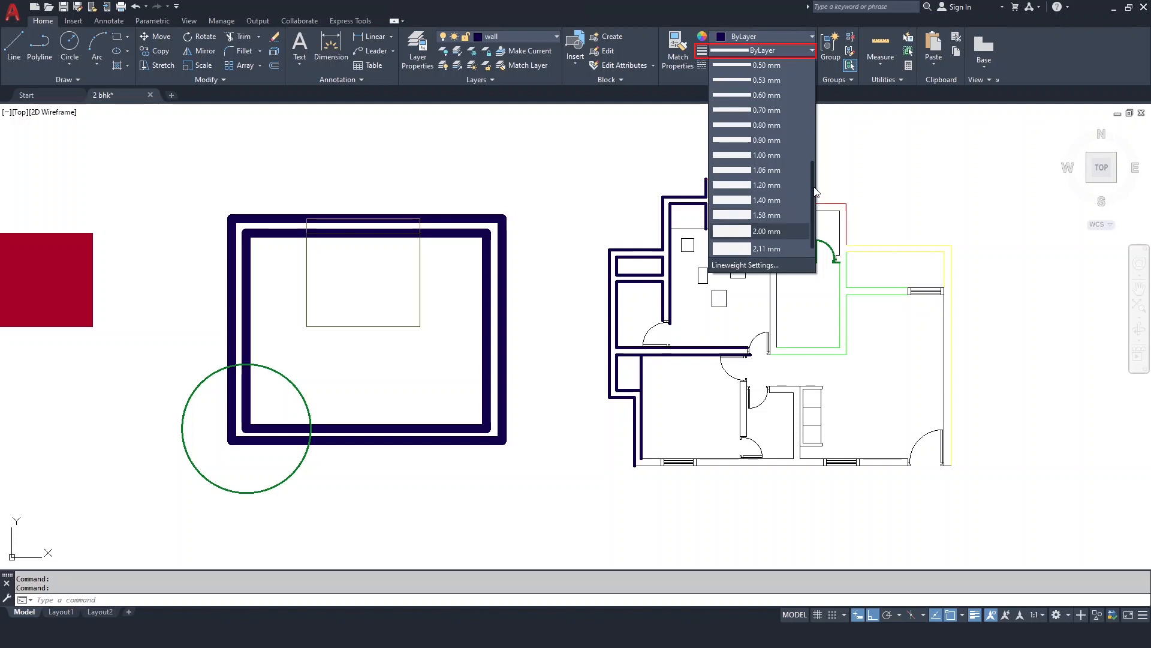
left_click_drag(816, 192, 812, 86)
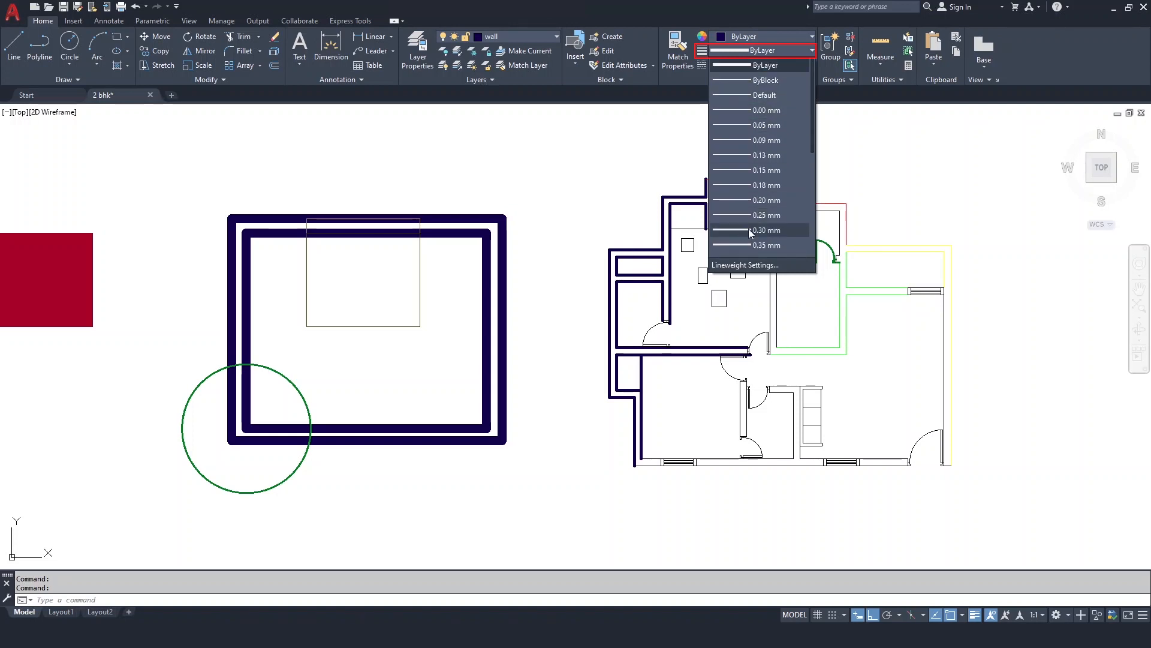
left_click(765, 68)
Step: Set the lineweight of the sample room's outer and inner wall rectangles to ByLayer
left_click(535, 282)
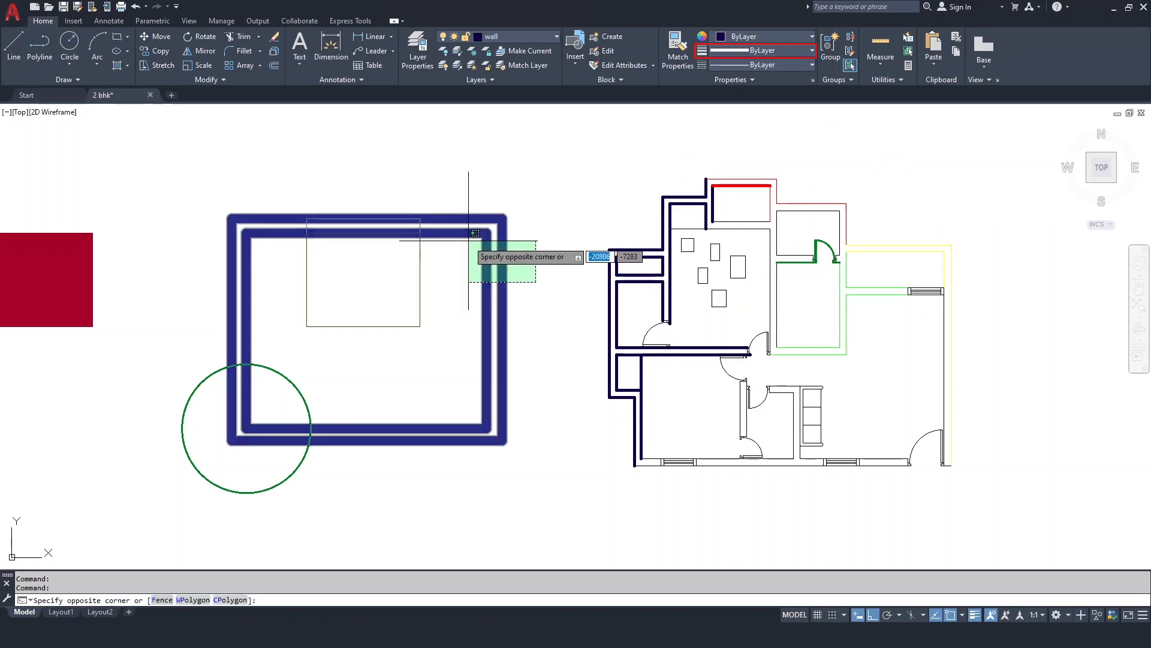
left_click(469, 240)
left_click(789, 50)
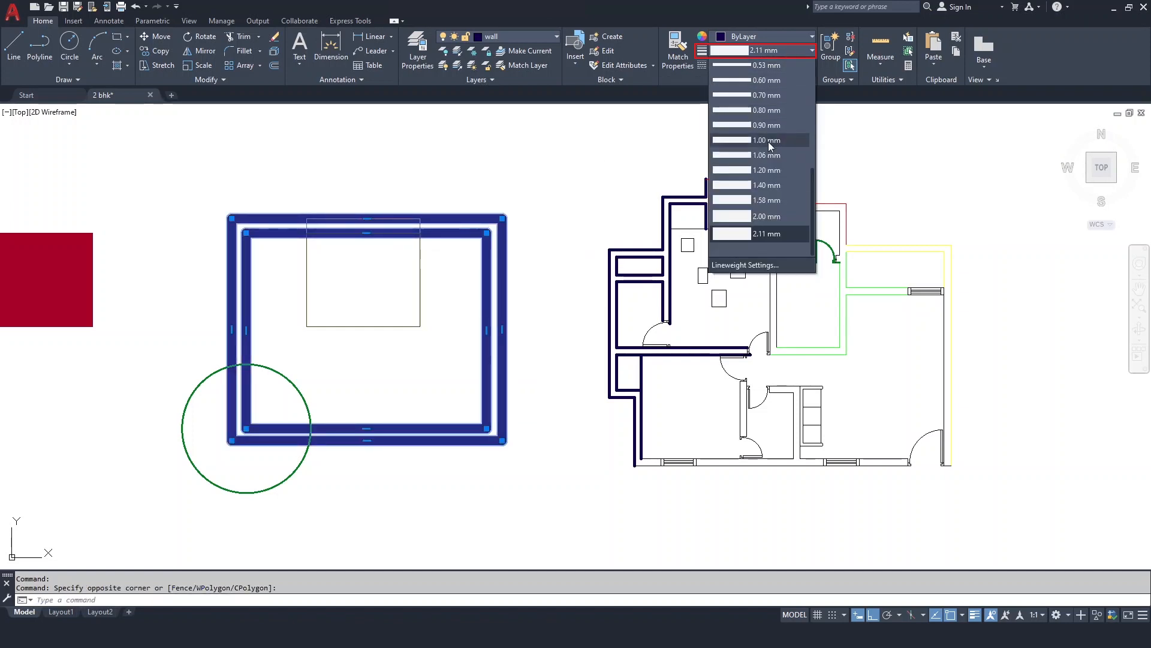
left_click_drag(811, 218, 825, 98)
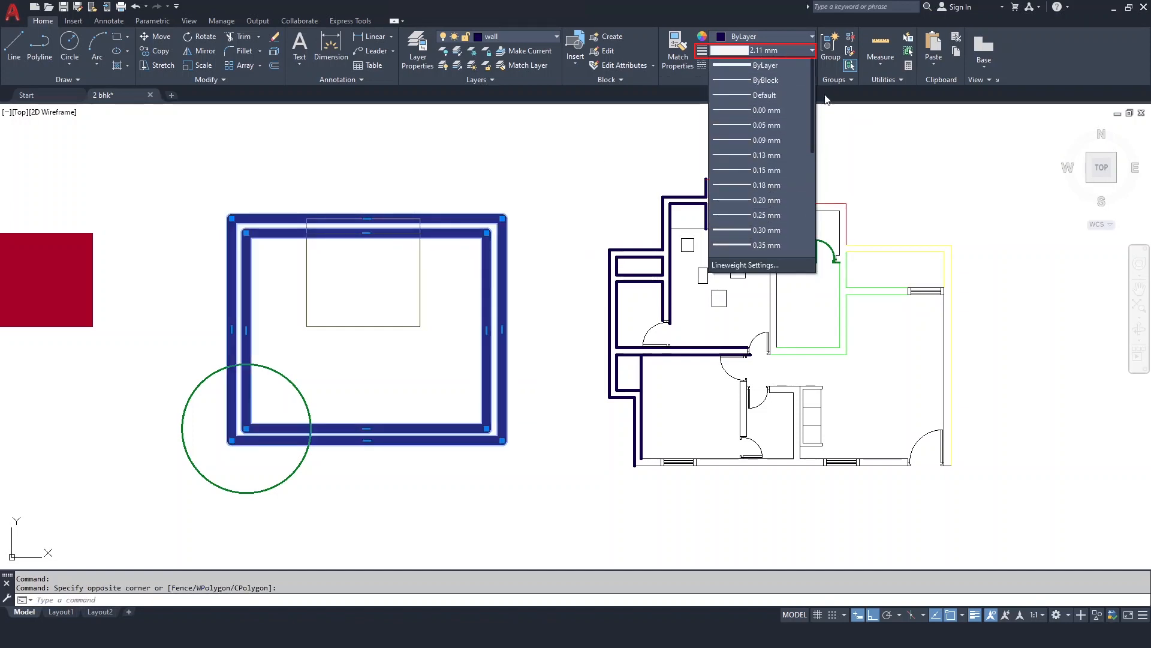
left_click(767, 66)
key("Escape")
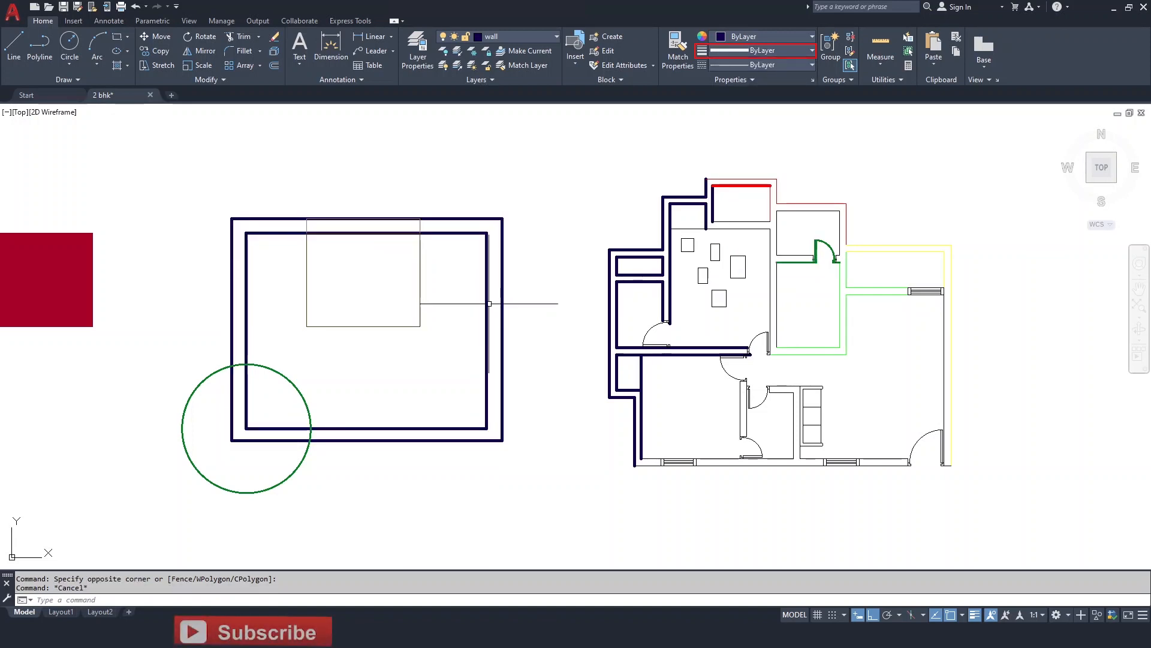
Step: Examine the loadable linetypes in acad.lin through the Linetype Manager, without loading any
left_click(789, 63)
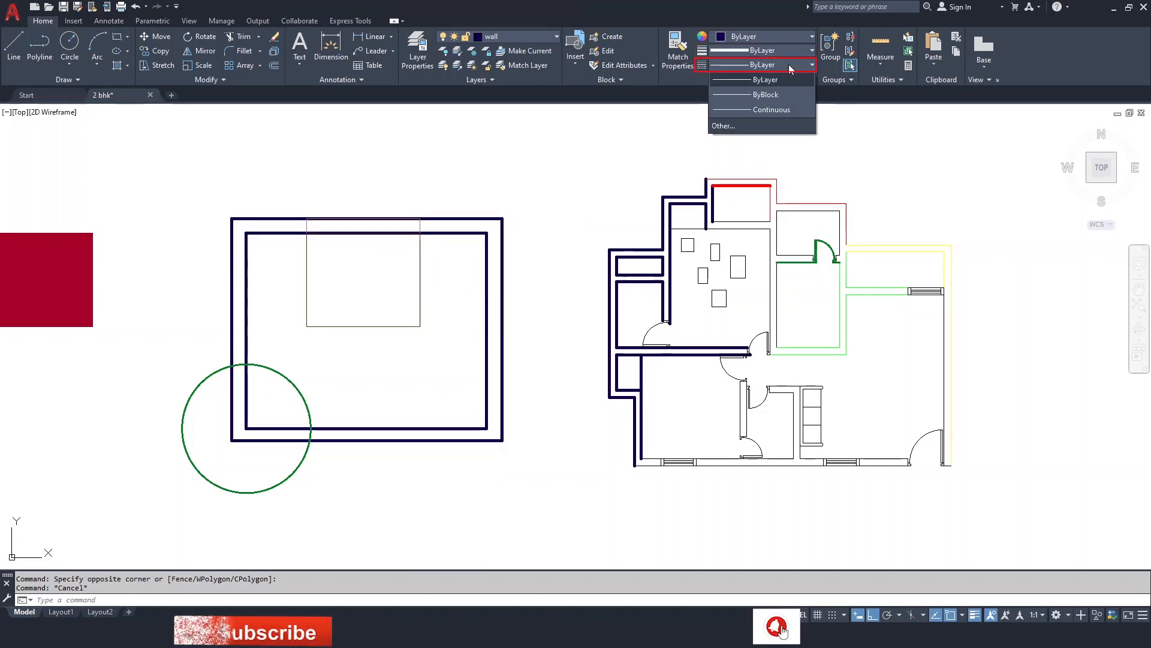
left_click(722, 126)
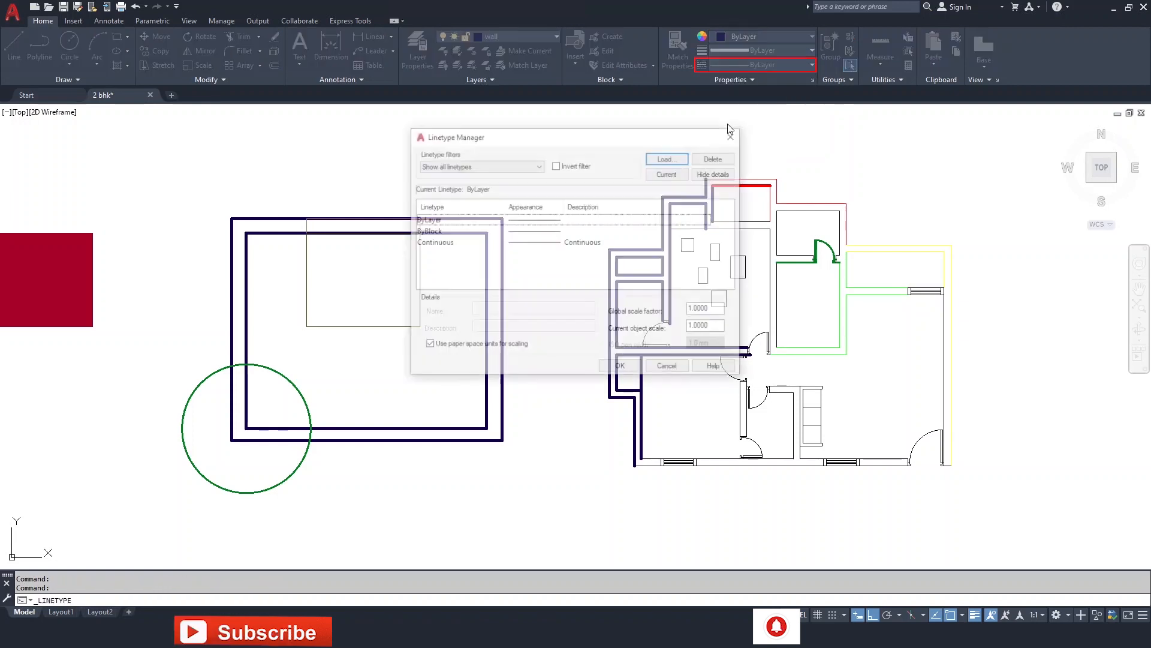
left_click(672, 160)
scroll(689, 319, "down", 5)
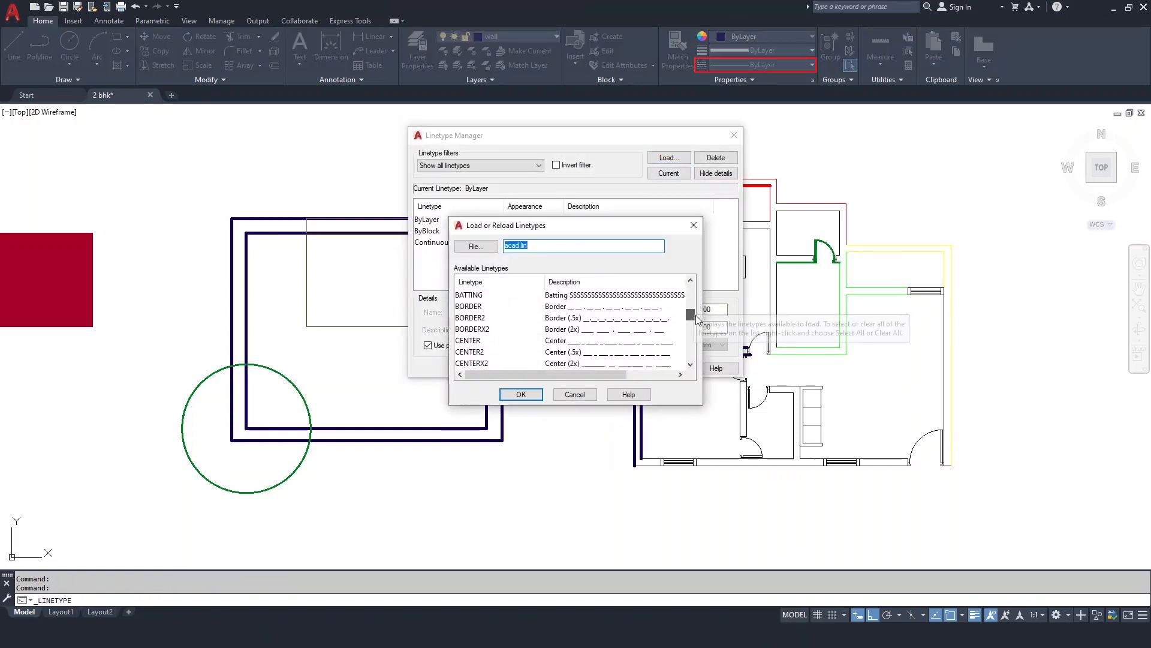
mouse_move(697, 319)
left_mouse_down()
mouse_move(699, 359)
mouse_move(698, 290)
mouse_move(698, 370)
mouse_move(697, 267)
mouse_move(697, 341)
left_mouse_up()
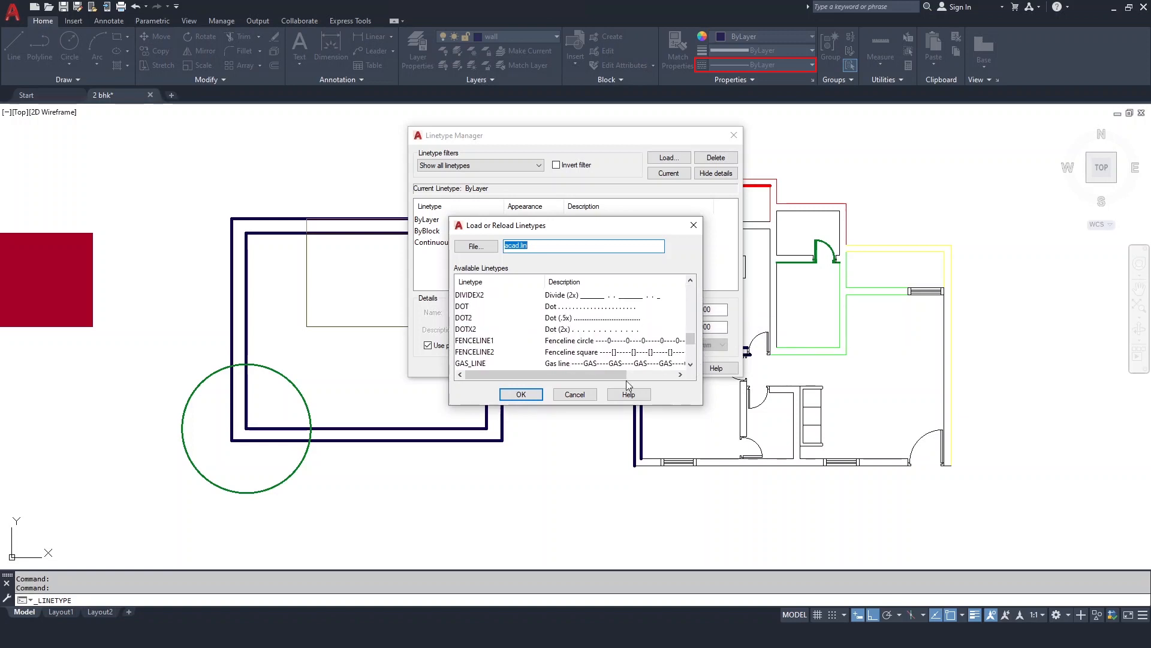
left_click(575, 394)
left_click(668, 371)
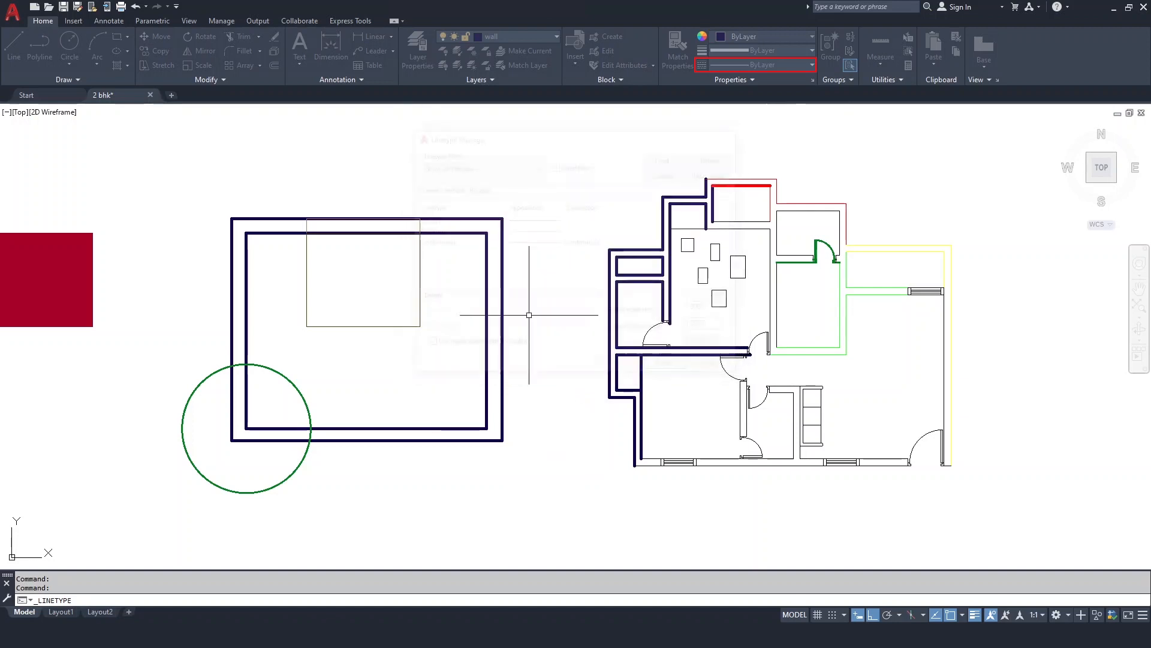
Step: Examine the linetypes that can be loaded for the wall layer in the layer manager, leaving its linetype as it is
left_click(417, 51)
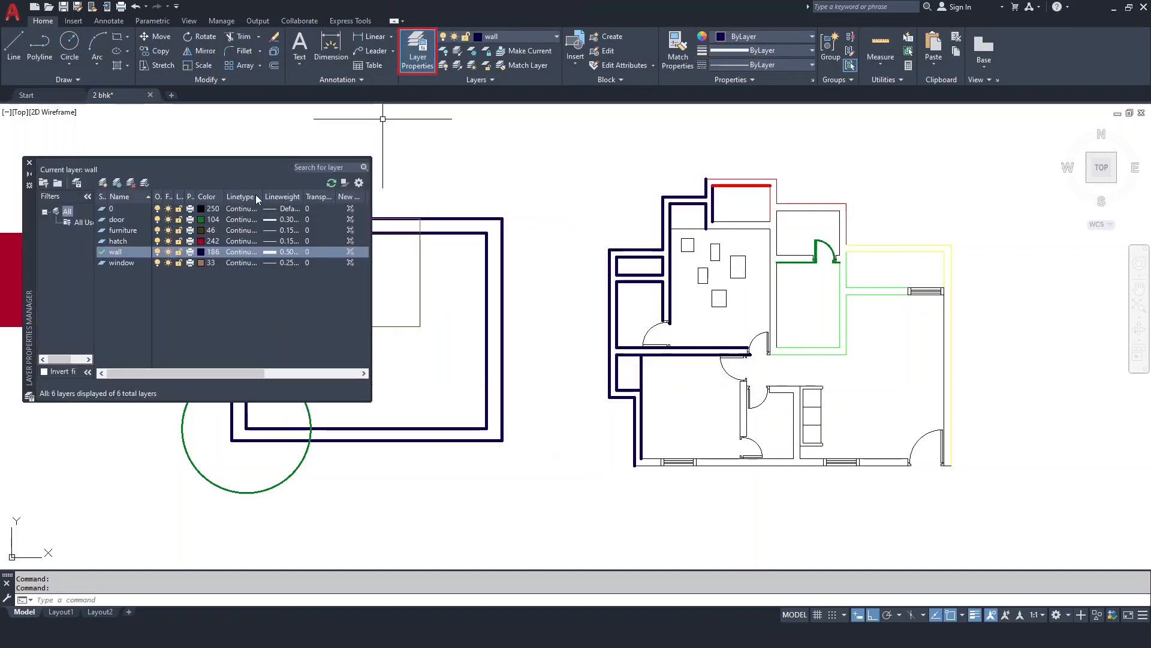
left_click(242, 198)
left_click(245, 219)
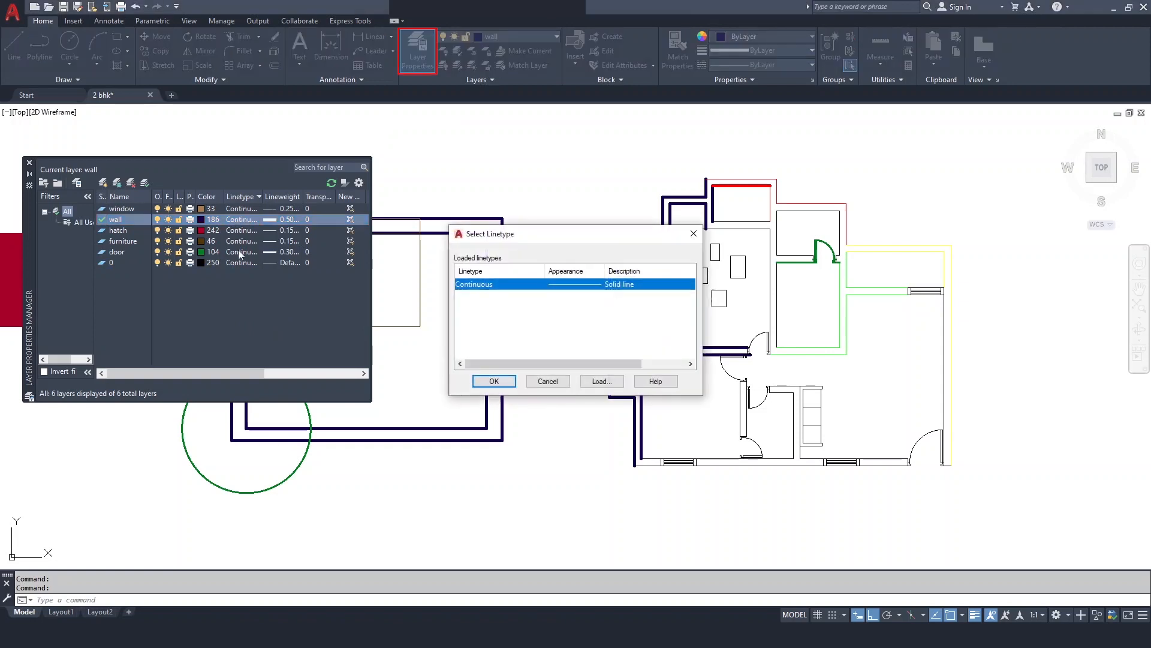
left_click(618, 380)
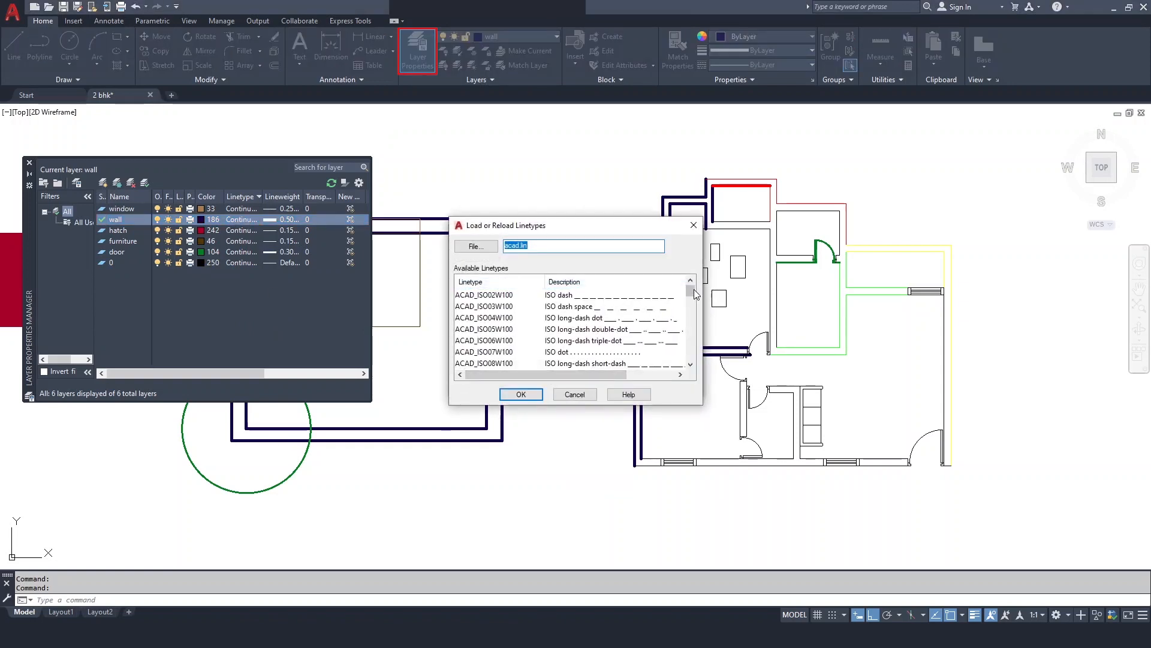
left_click_drag(694, 290, 694, 351)
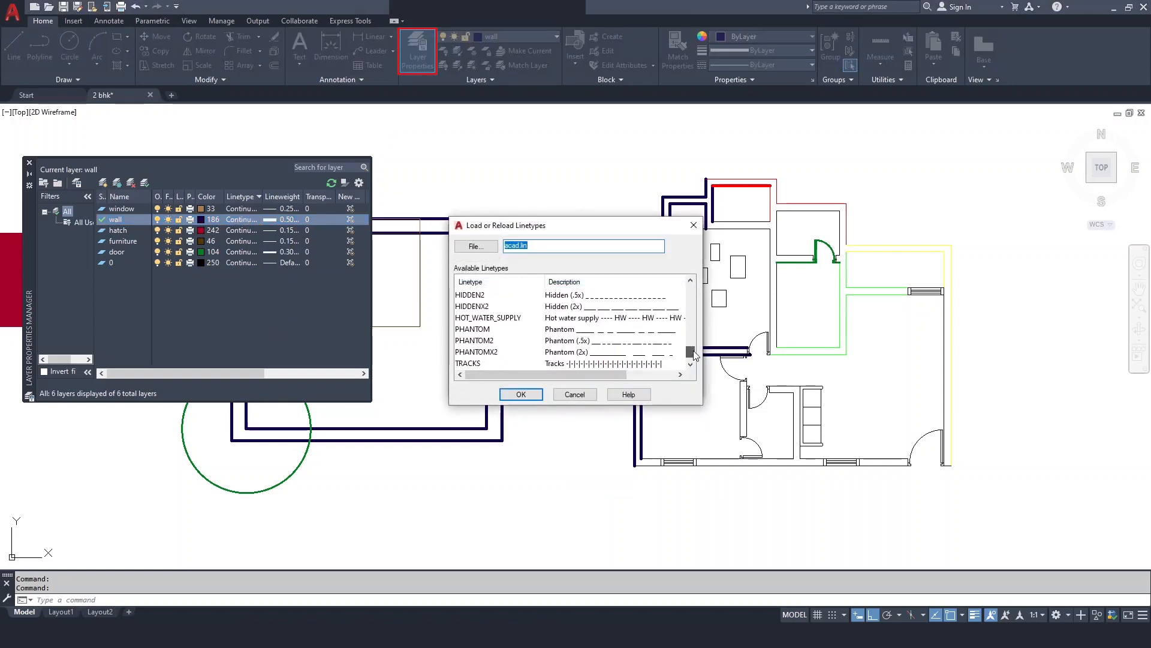
left_click(581, 394)
left_click(557, 384)
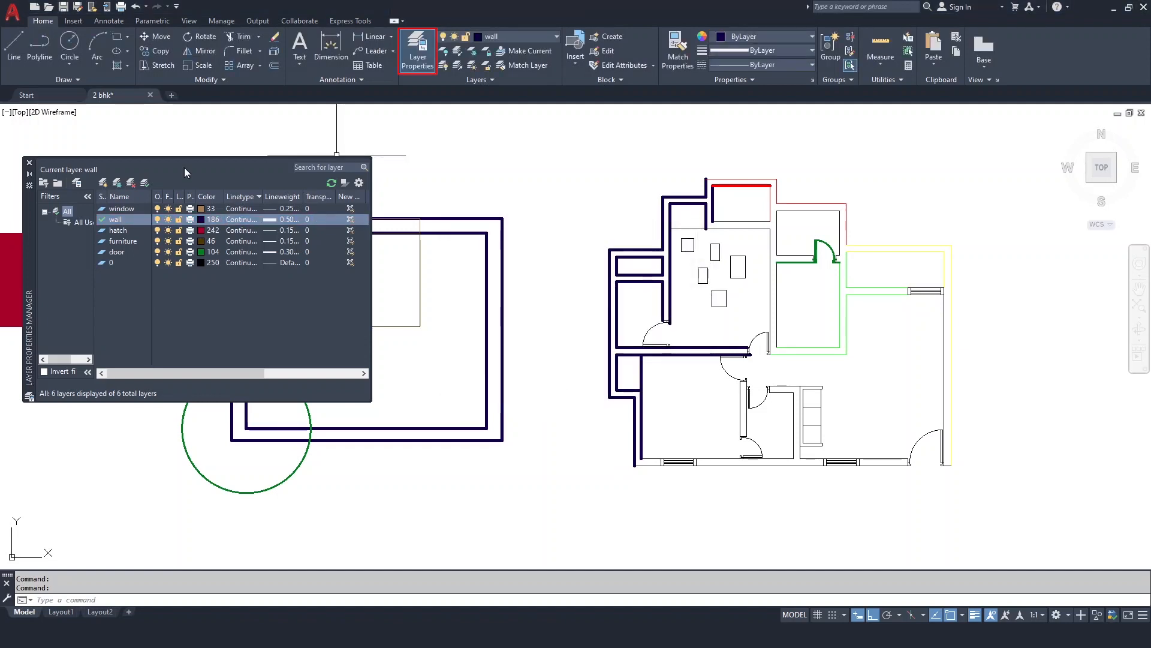
left_click(29, 162)
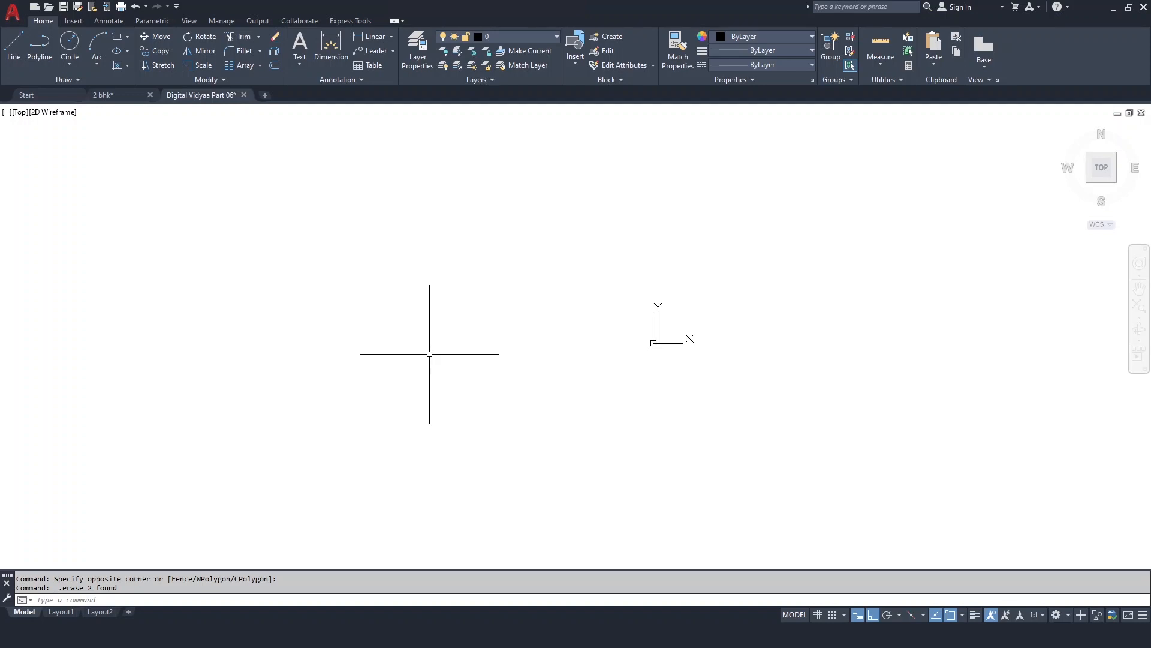
Step: Draw a 10' horizontal line in the empty Digital Vidyaa Part 06 drawing
type("l")
key("Return")
left_click(400, 257)
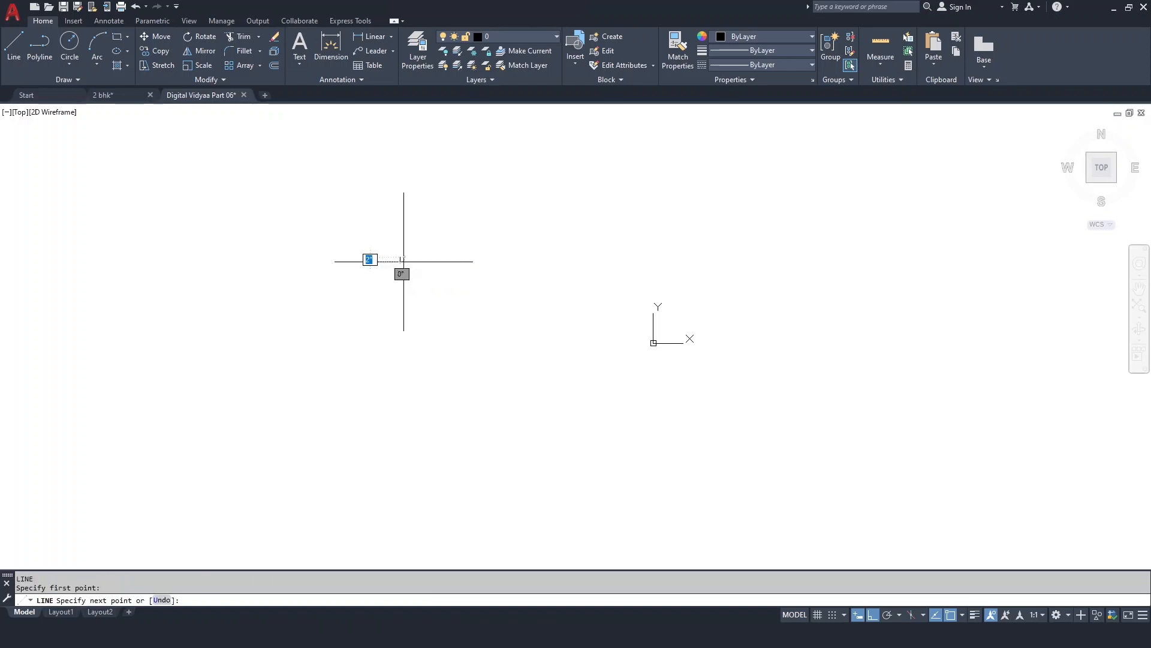
type("1")
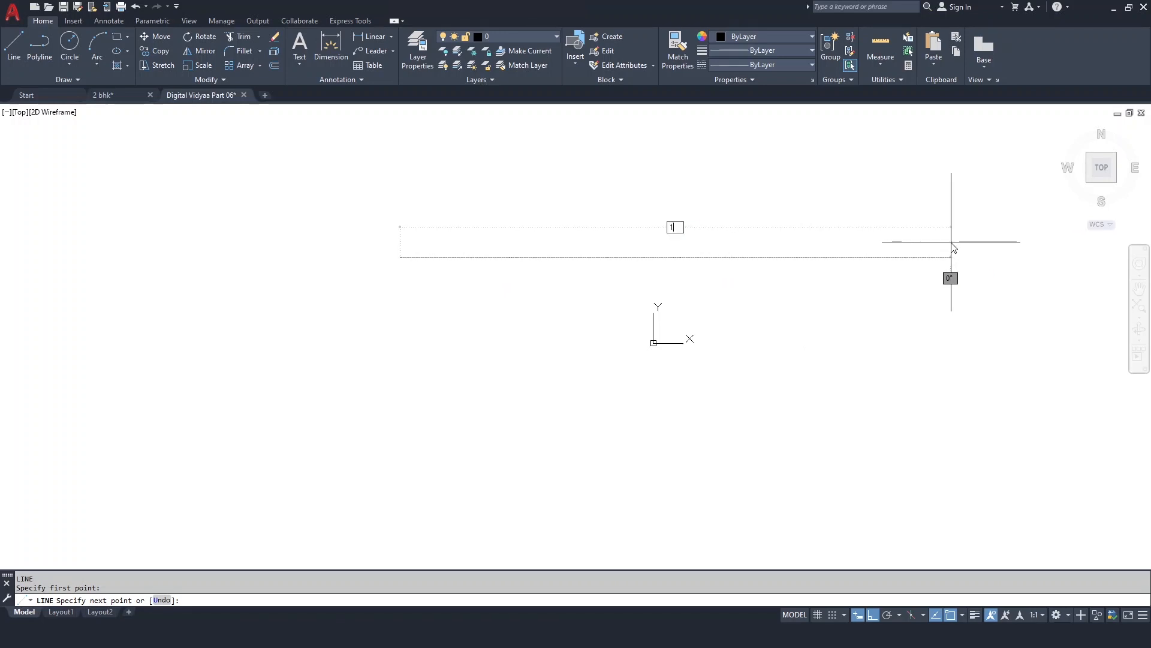
type("0'")
key("Return")
key("Return")
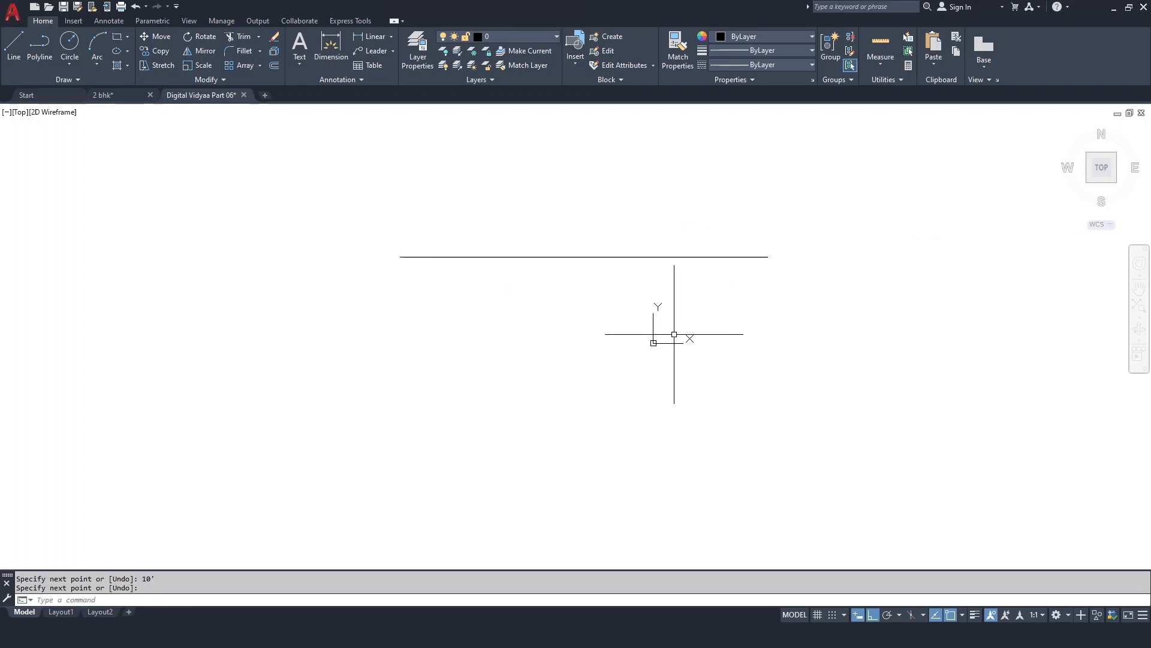
Step: Break a 5' gap into the line with Break, starting near its left end
type("br")
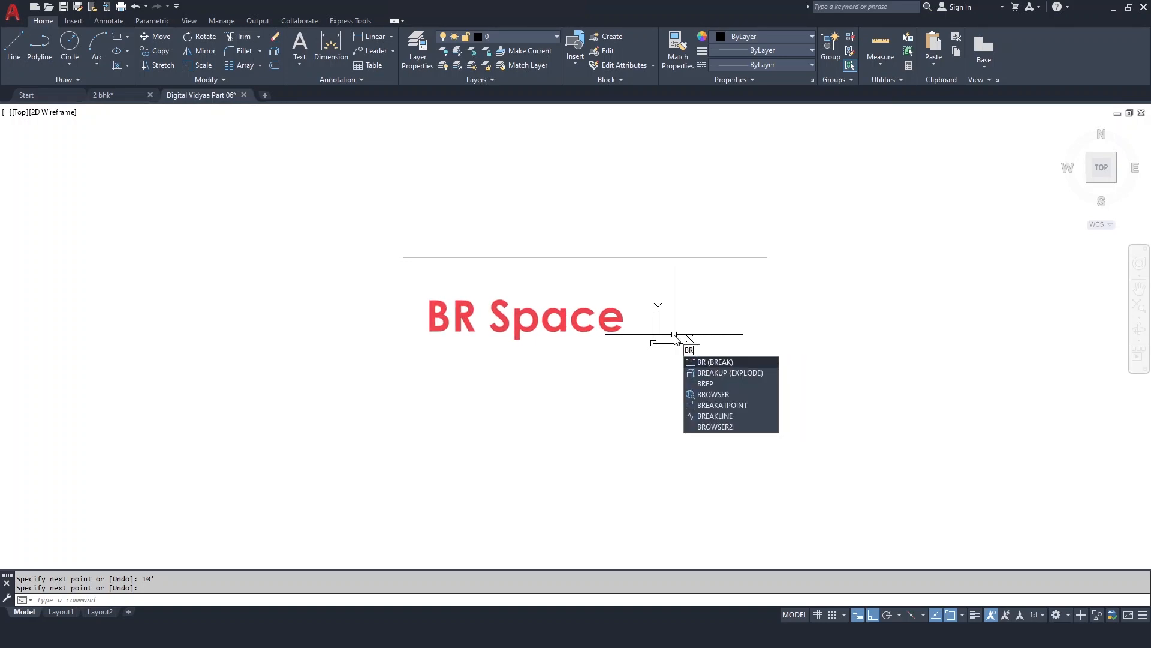
key("space")
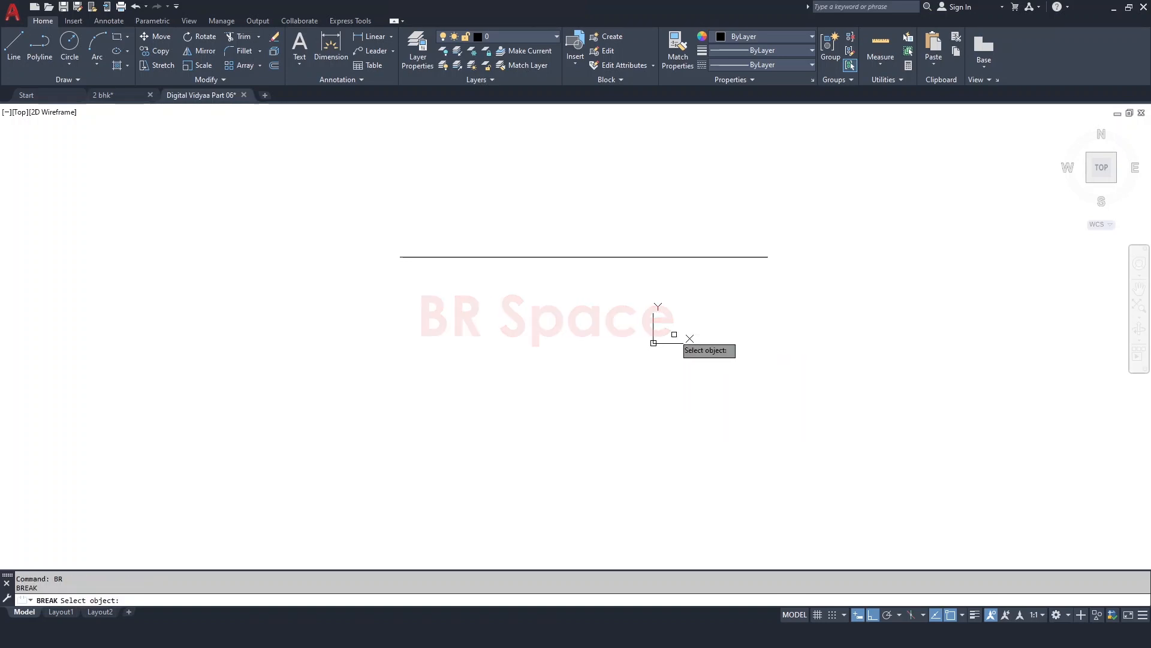
left_click(443, 257)
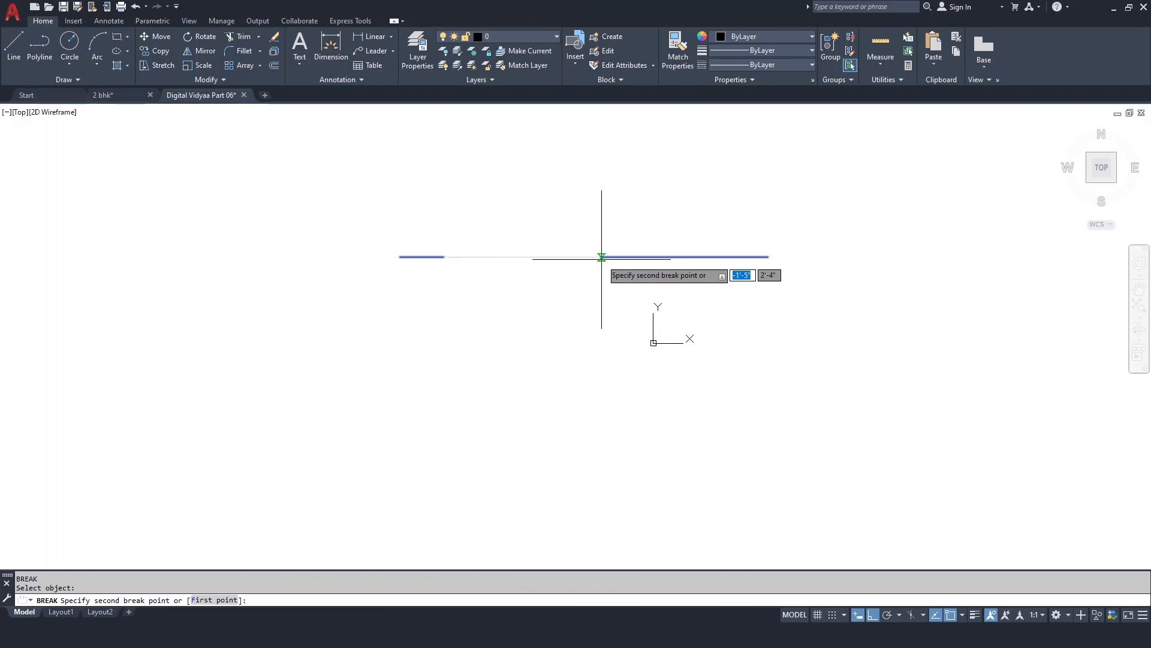
type("5'")
key("Return")
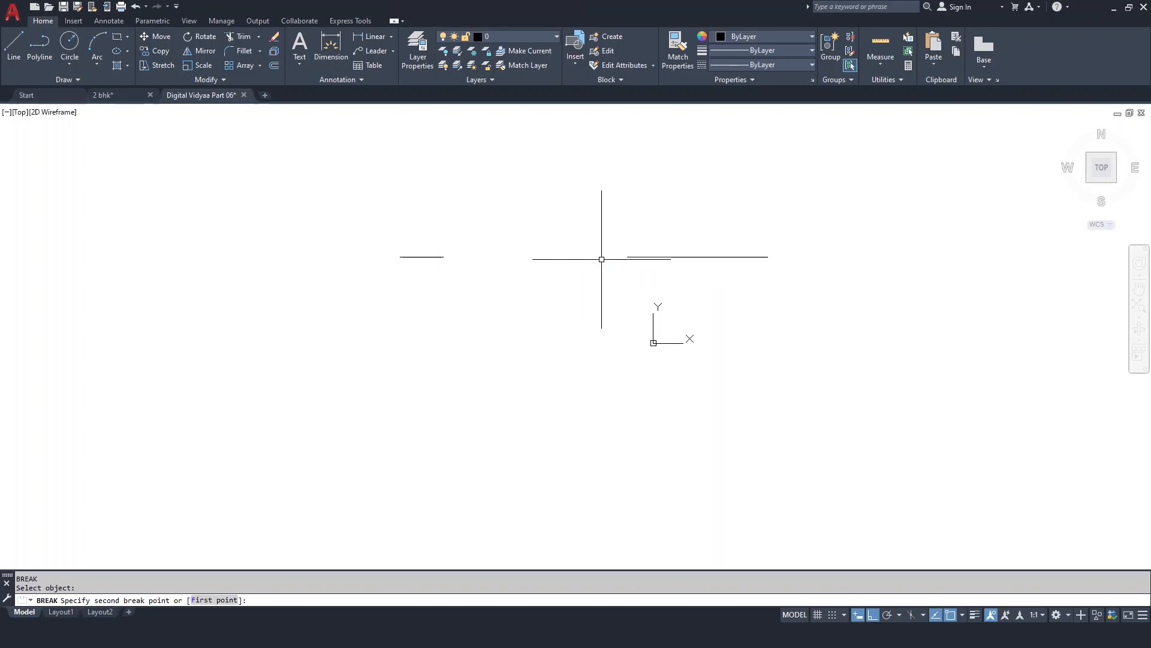
Step: Check that the two line pieces are separate objects and measure the gap between them
left_click(436, 257)
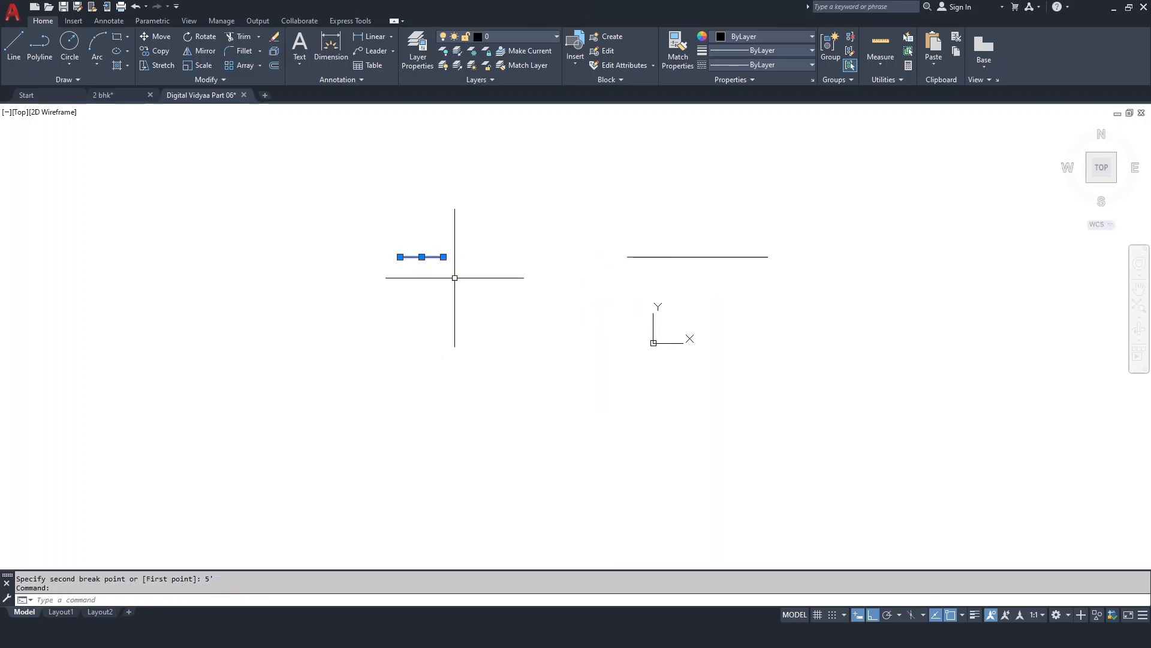
left_click(688, 256)
key("Escape")
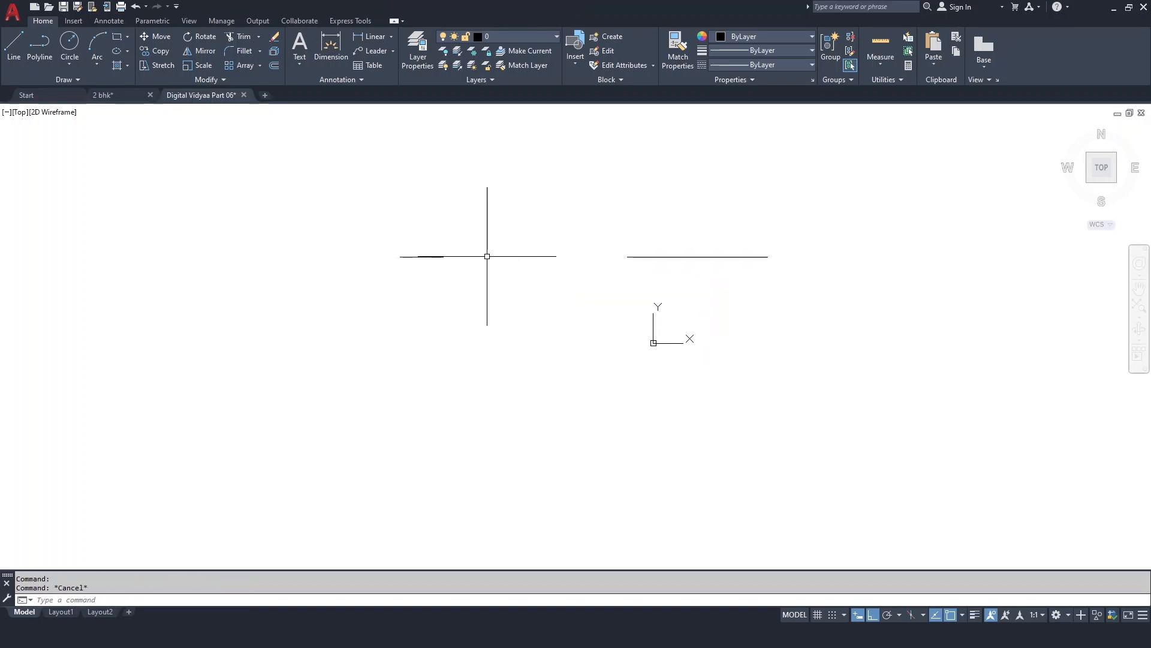
type("i")
key("space")
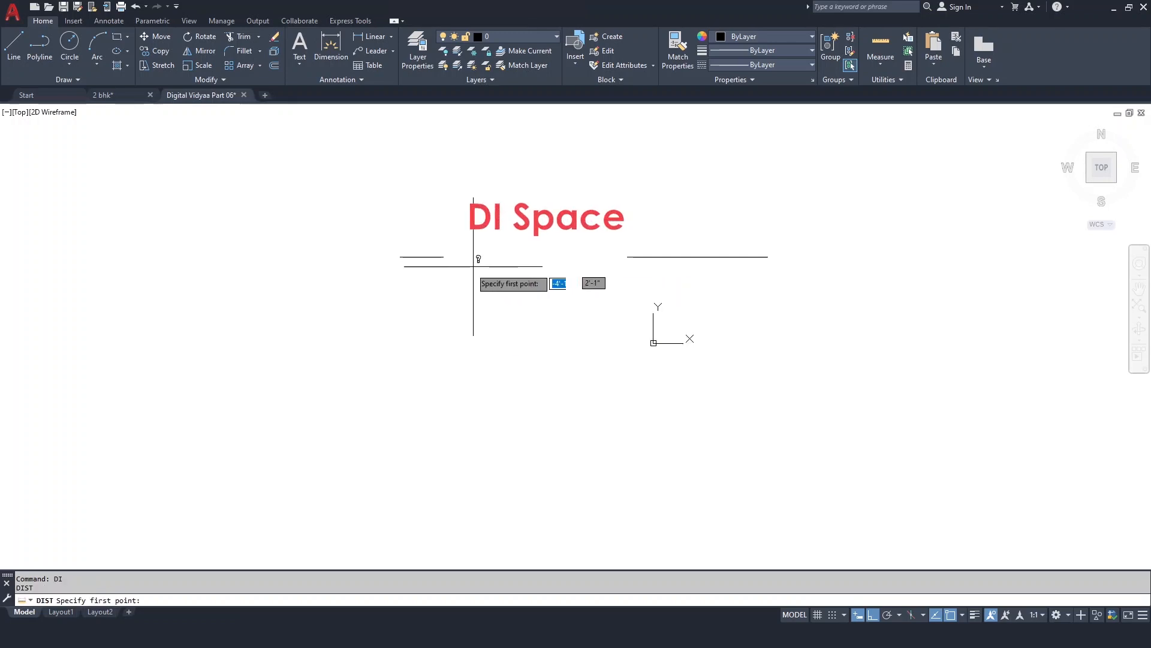
left_click(444, 257)
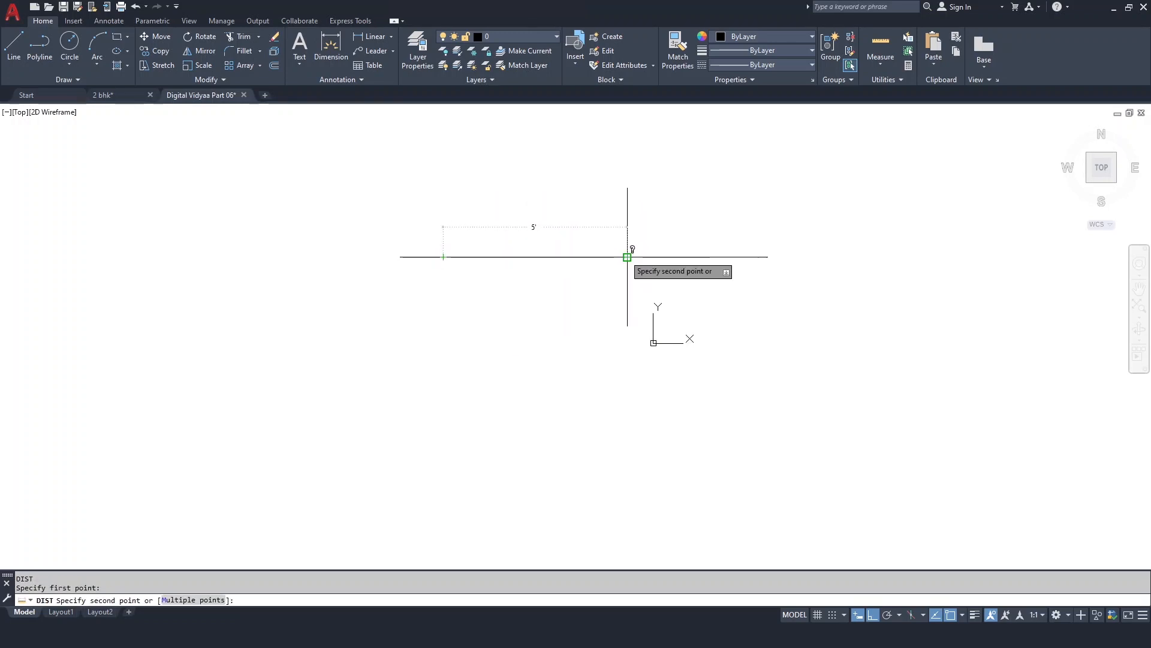
key("Escape")
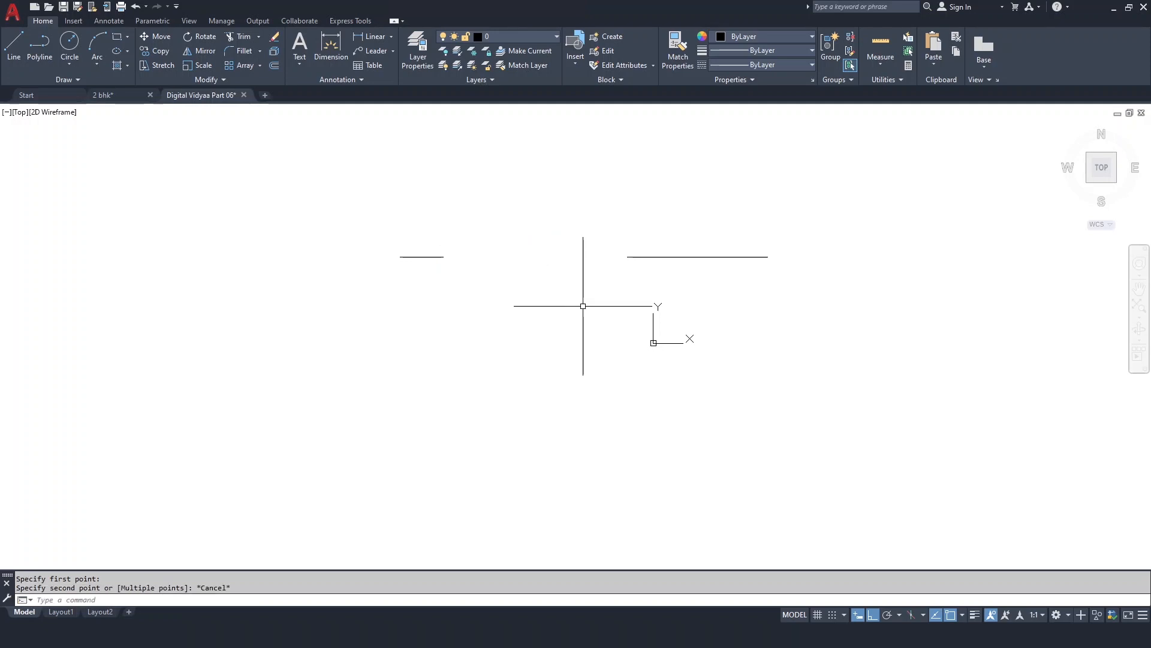
Step: Break a 1' gap into the right-hand line piece, starting near its left end
type("br")
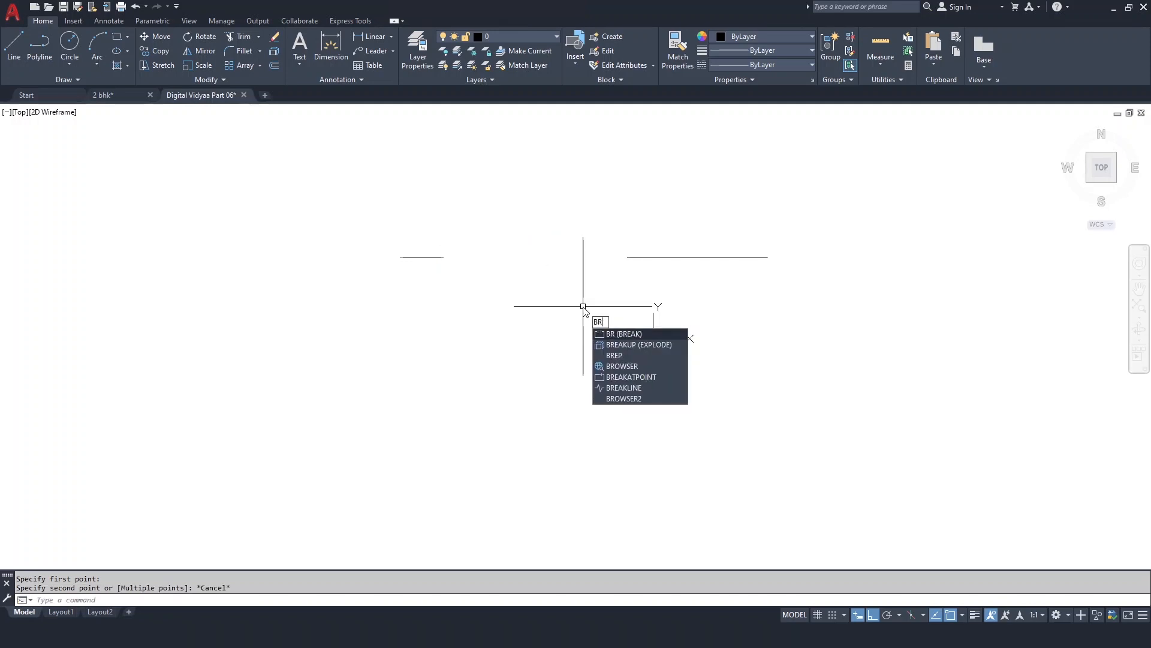
key("Return")
left_click(633, 258)
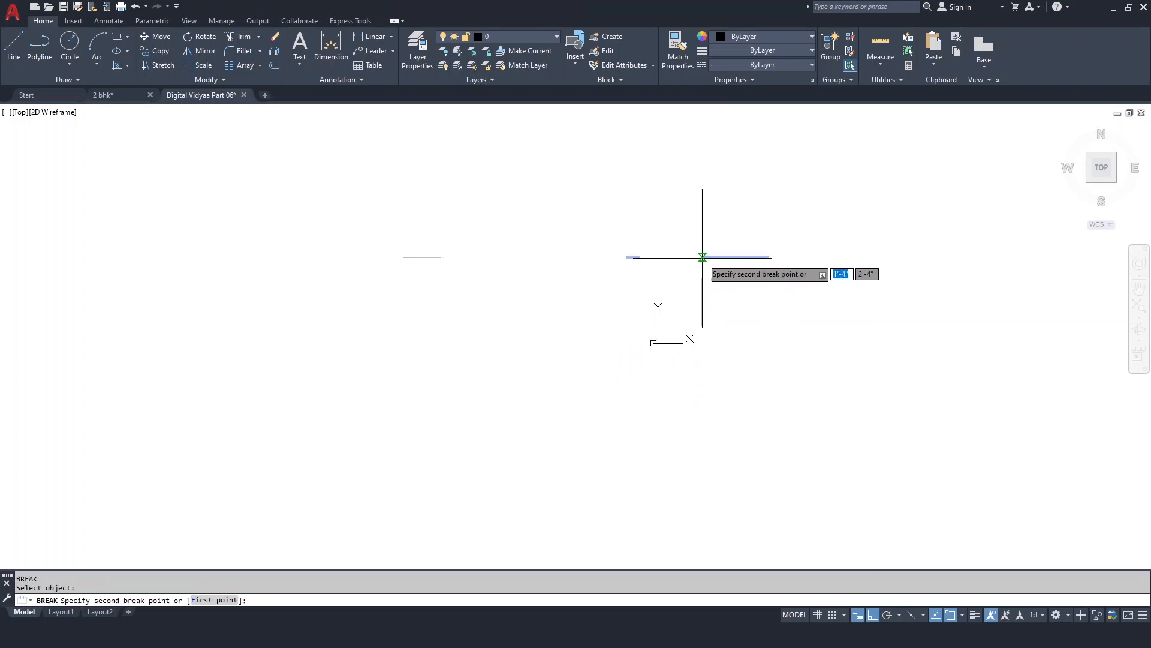
type("1'")
key("Return")
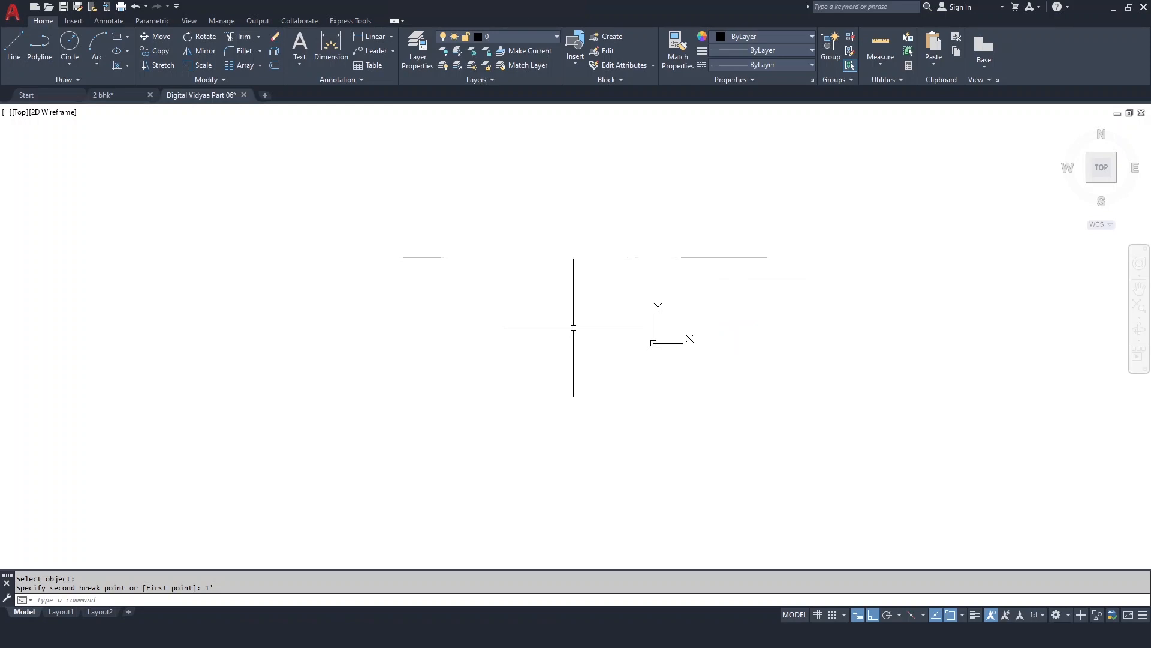
Step: Join the three collinear line pieces into a single continuous line with Join
key("space")
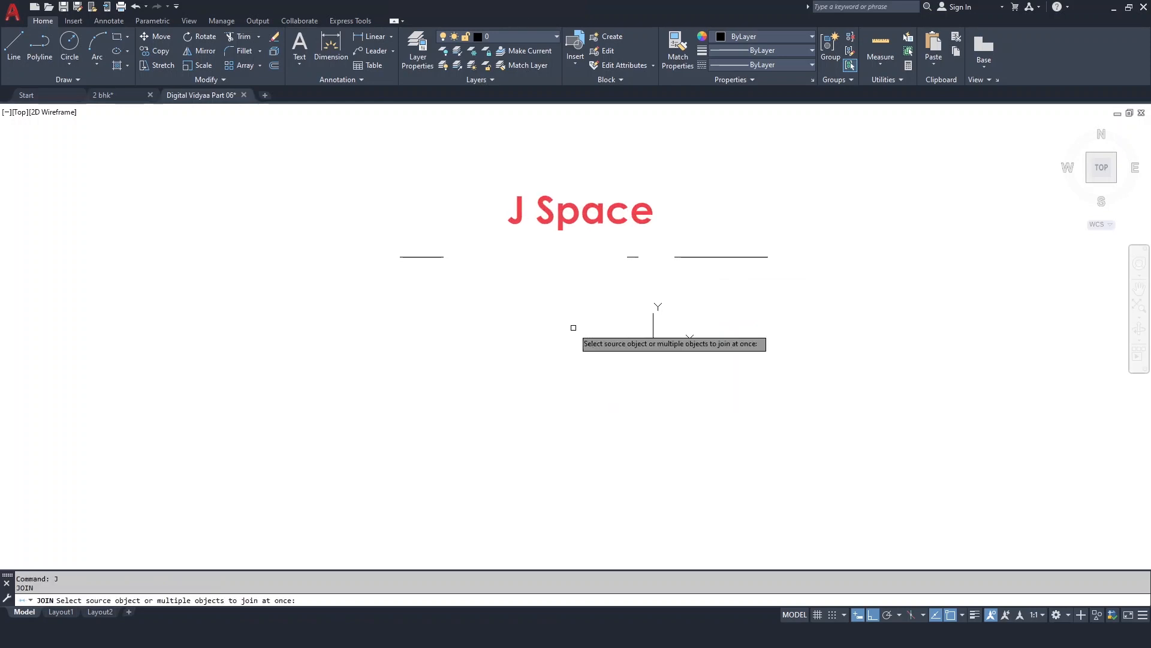
left_click(695, 256)
left_click(633, 257)
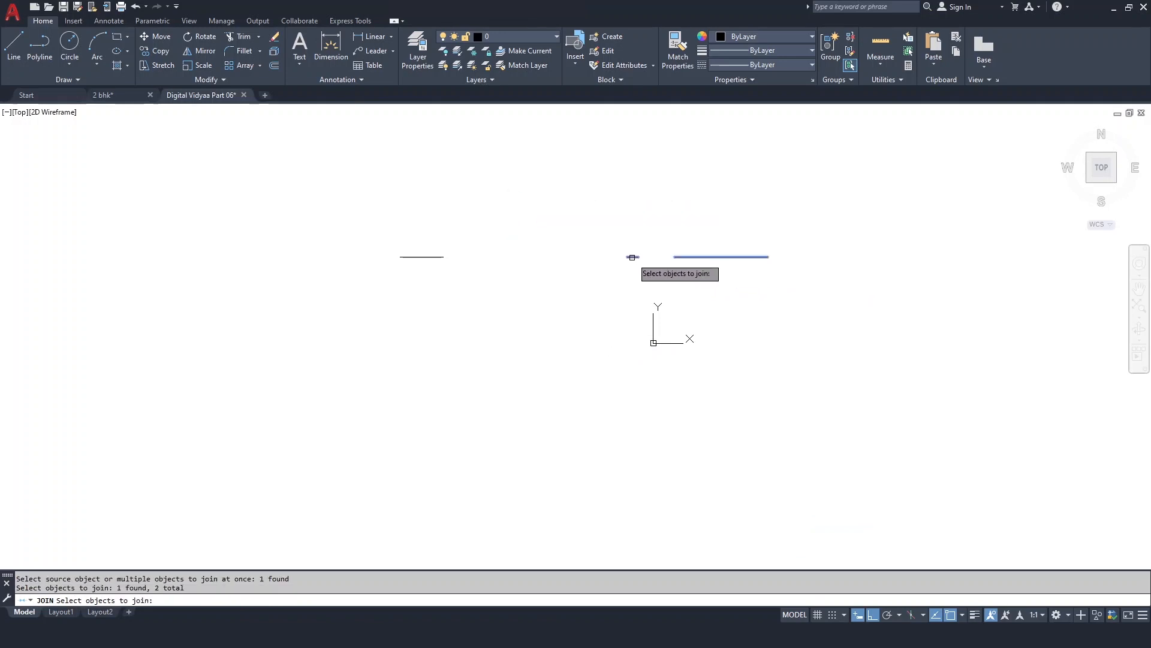
left_click(435, 257)
key("Return")
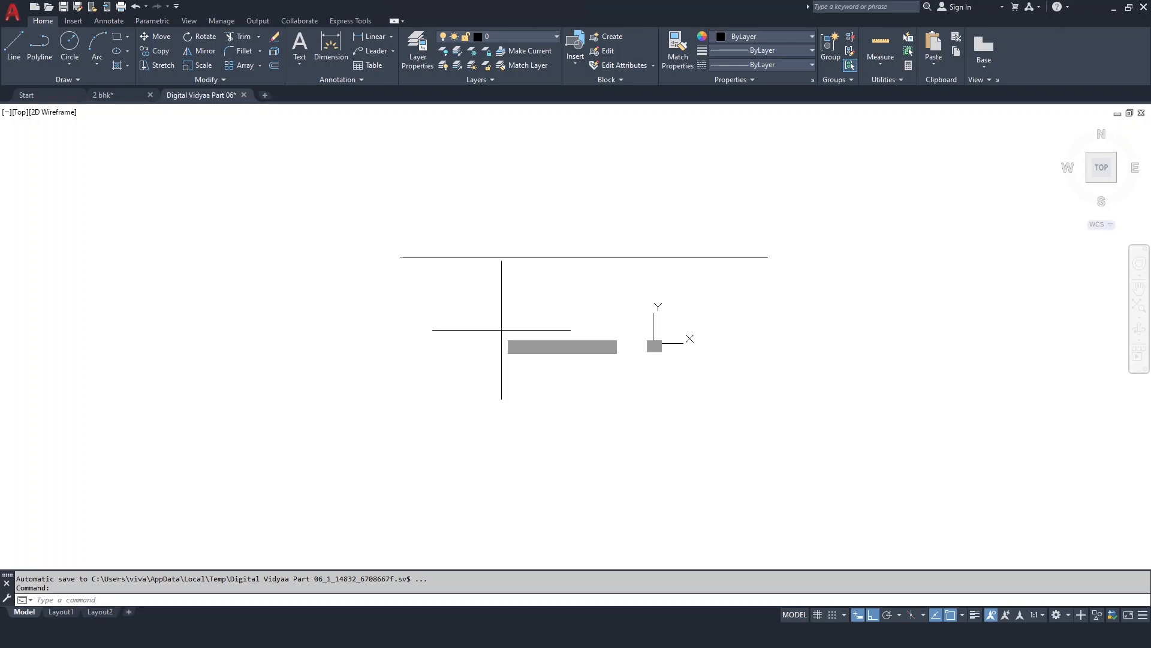
Step: Draw a rectangle below the left part of the line and check whether it selects as one object
key("Return")
left_click(436, 295)
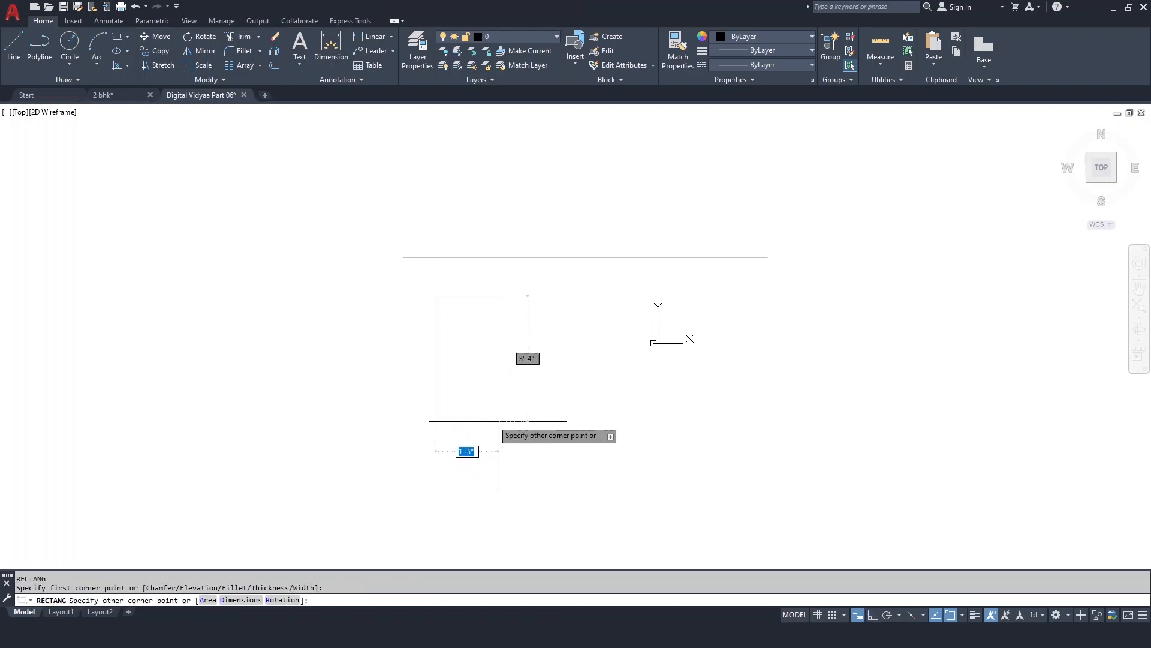
left_click(567, 417)
middle_click_drag(527, 375, 574, 363)
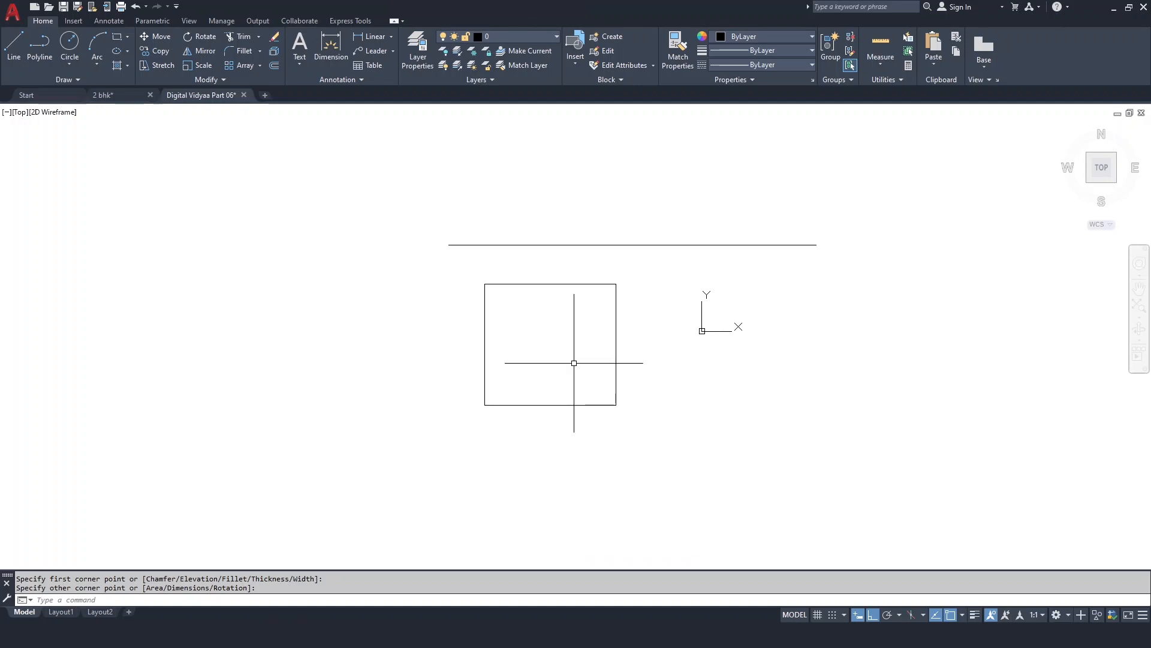
left_click(484, 364)
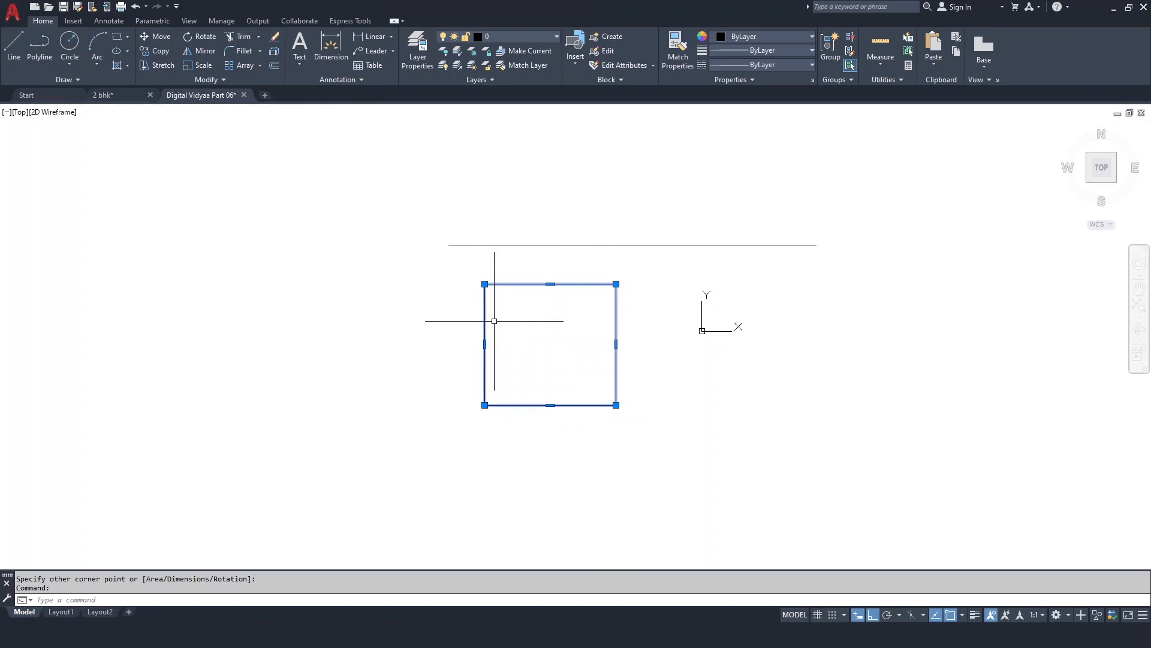
key("Escape")
Step: Draw a closed, stepped six-sided outline with a slanted left side from separate line segments, beside the rectangle
key("Return")
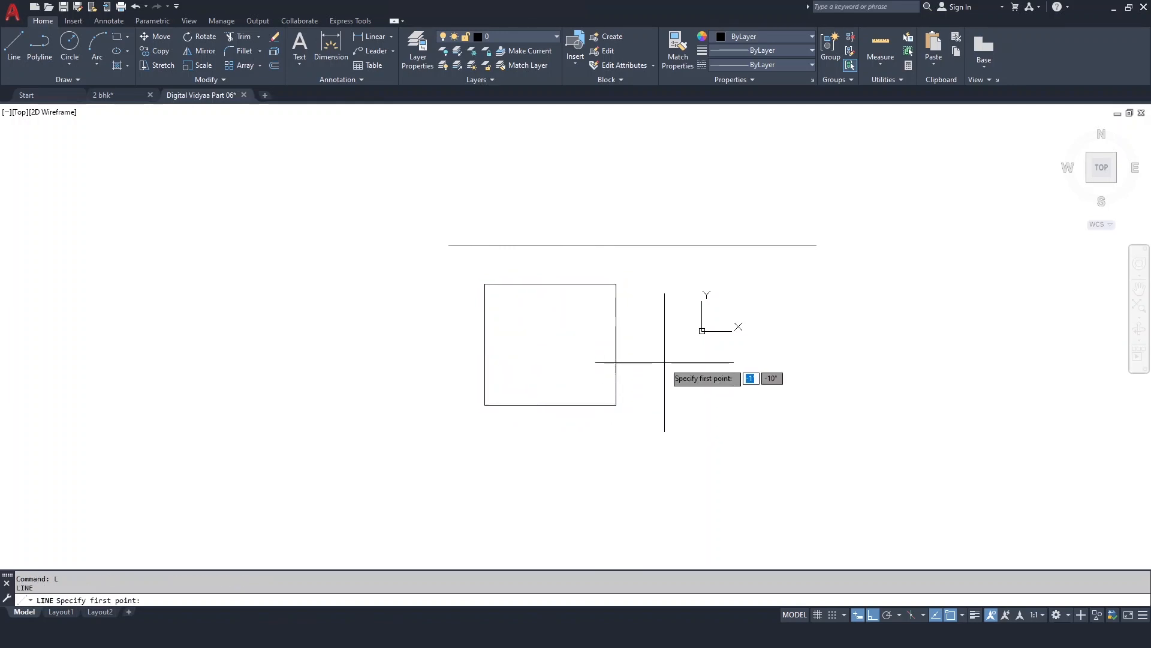
left_click(664, 360)
left_click(800, 360)
left_click(800, 459)
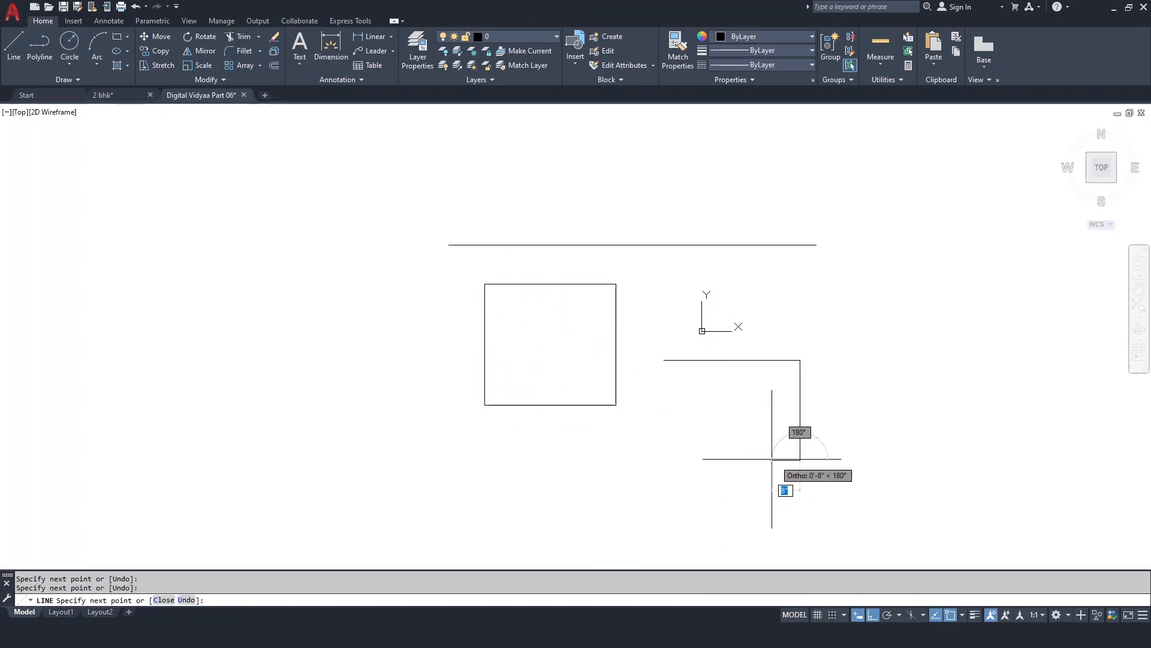
left_click(717, 460)
left_click(717, 408)
left_click(664, 360)
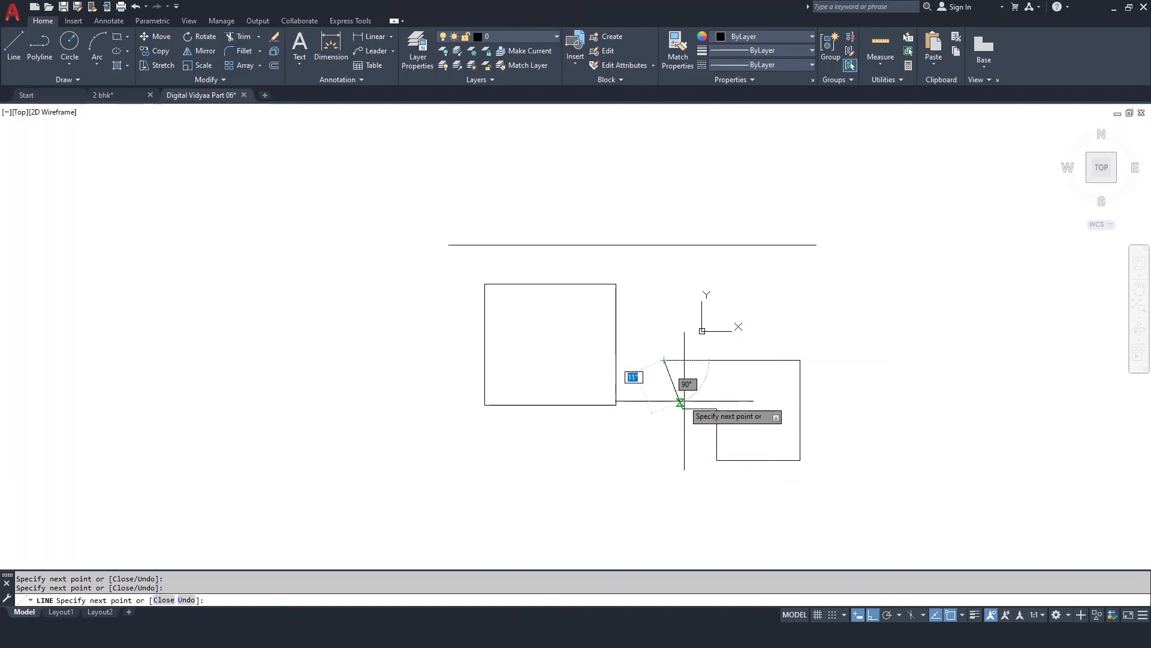
key("Escape")
Step: Check individually whether the sides of the six-sided outline are separate objects, then clear the selection
left_click(723, 359)
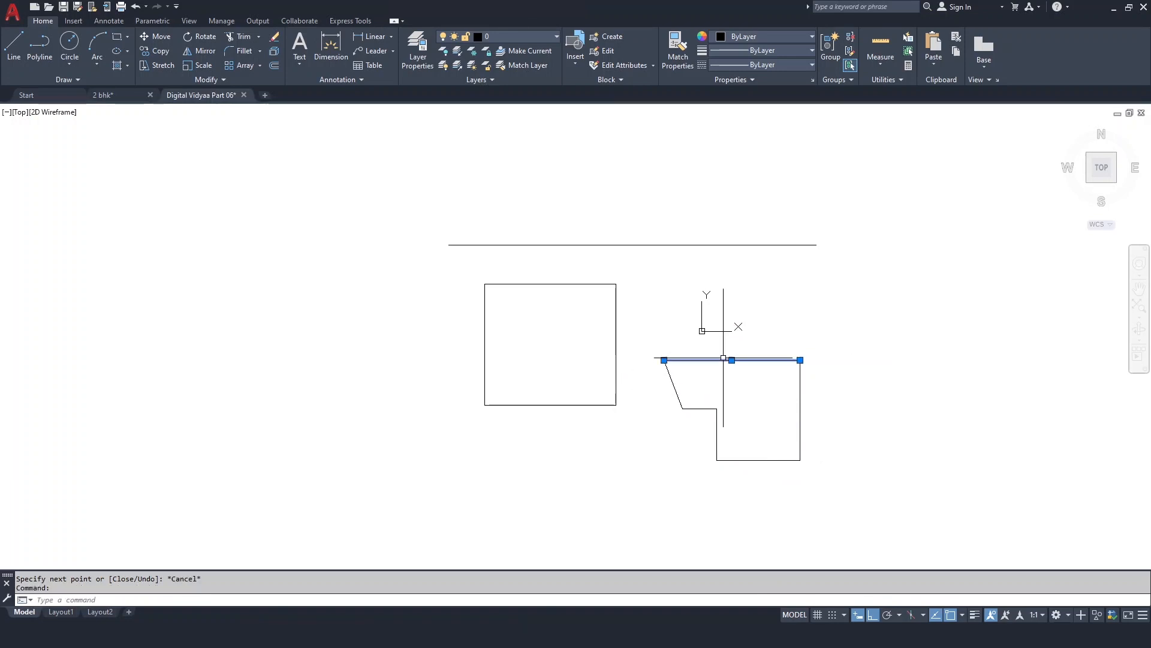
left_click(800, 411)
left_click(775, 459)
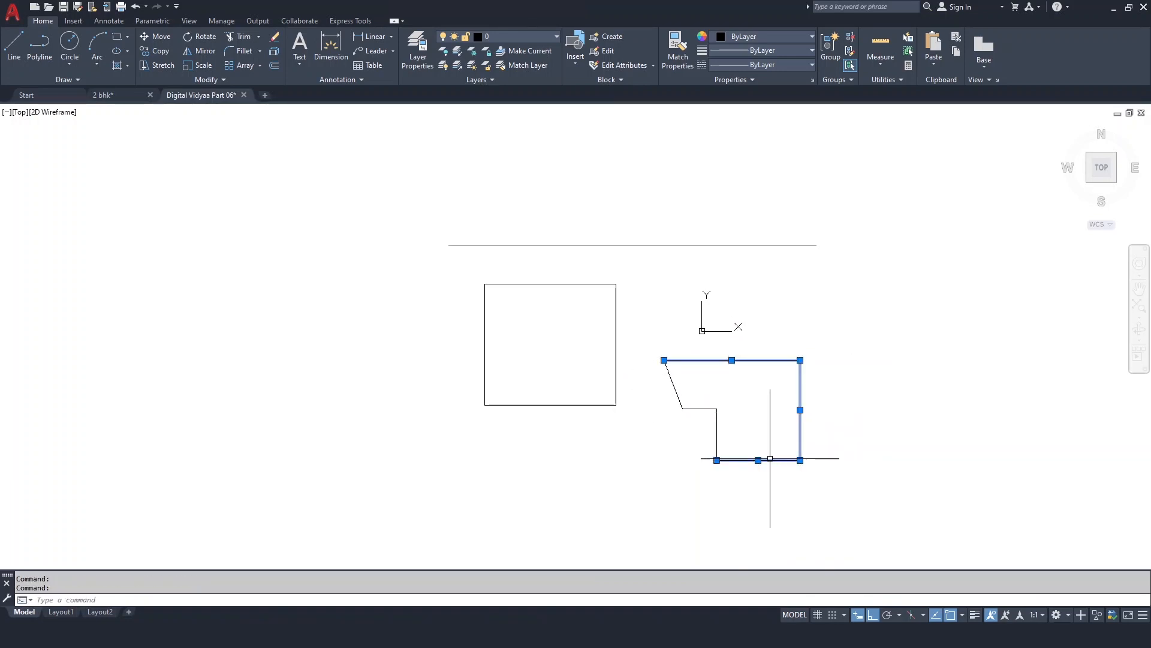
left_click(717, 434)
key("Escape")
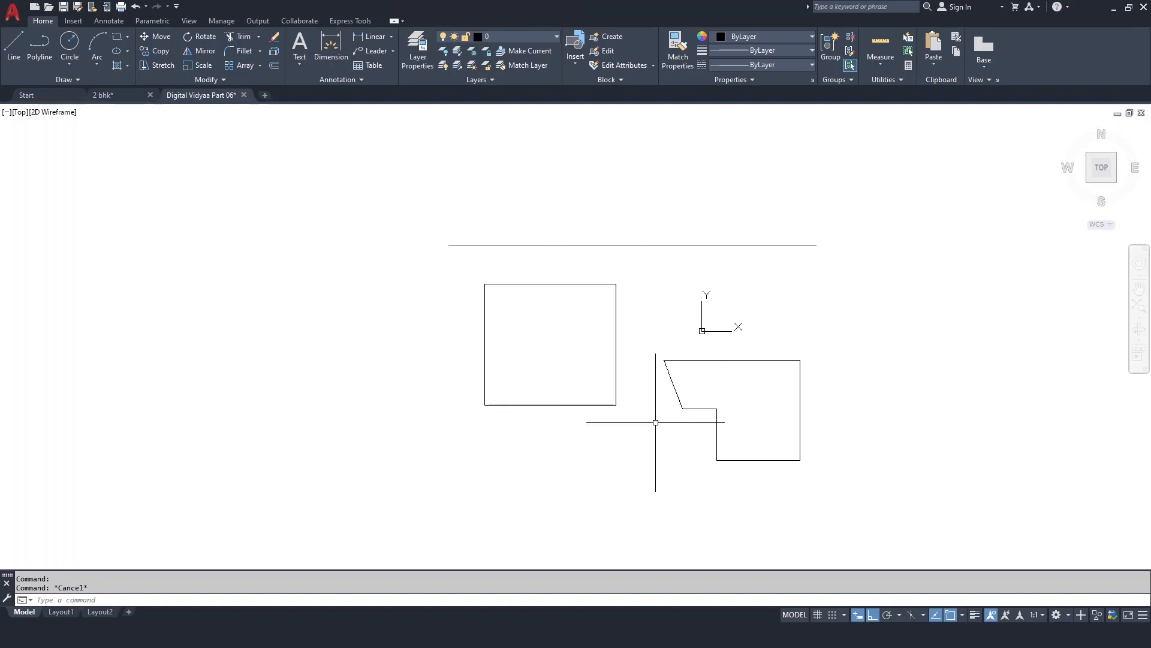
Step: Explode the rectangle into individual lines
left_click(597, 284)
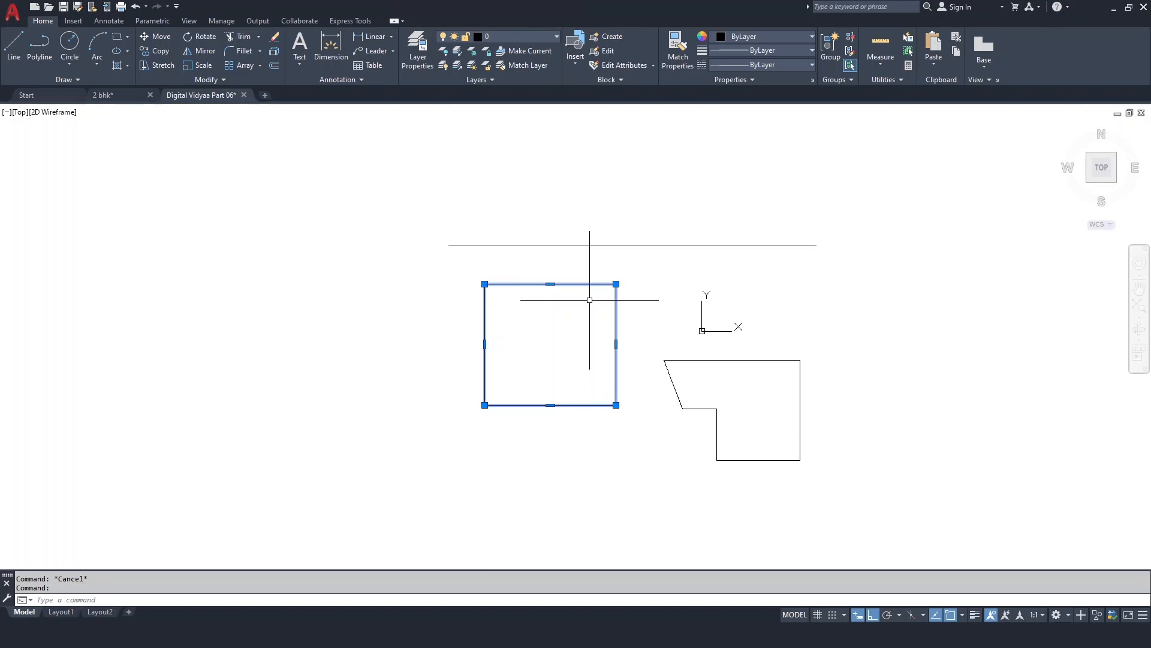
type("x")
key("space")
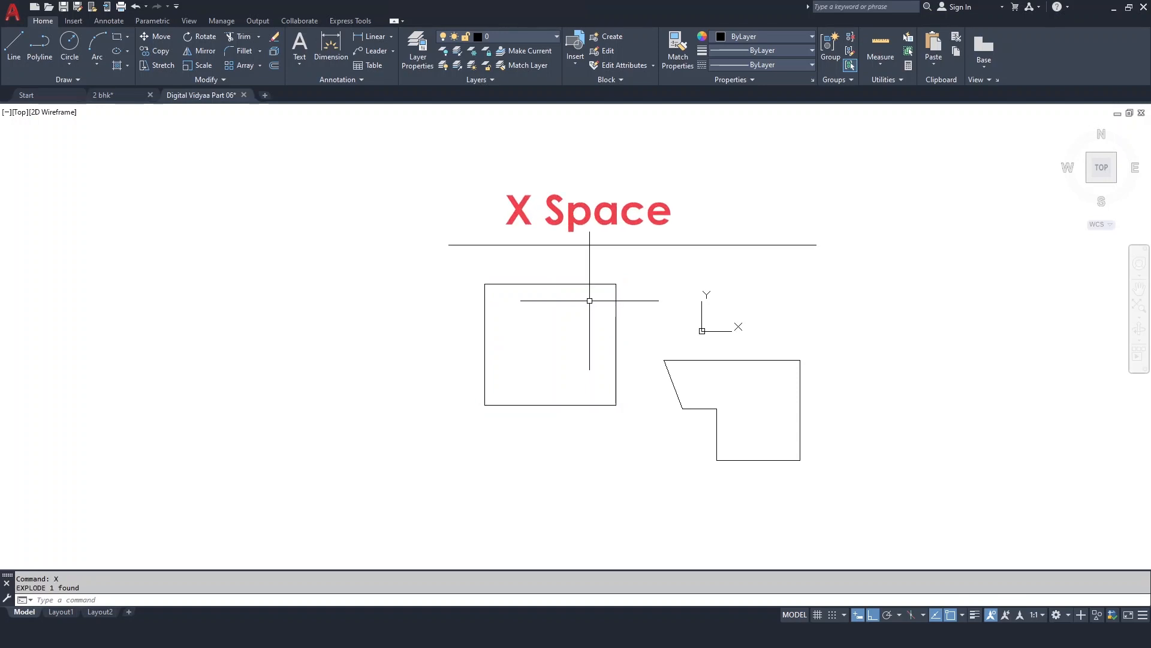
Step: Check each side of the exploded rectangle individually, then clear the selection
left_click(593, 283)
left_click(616, 327)
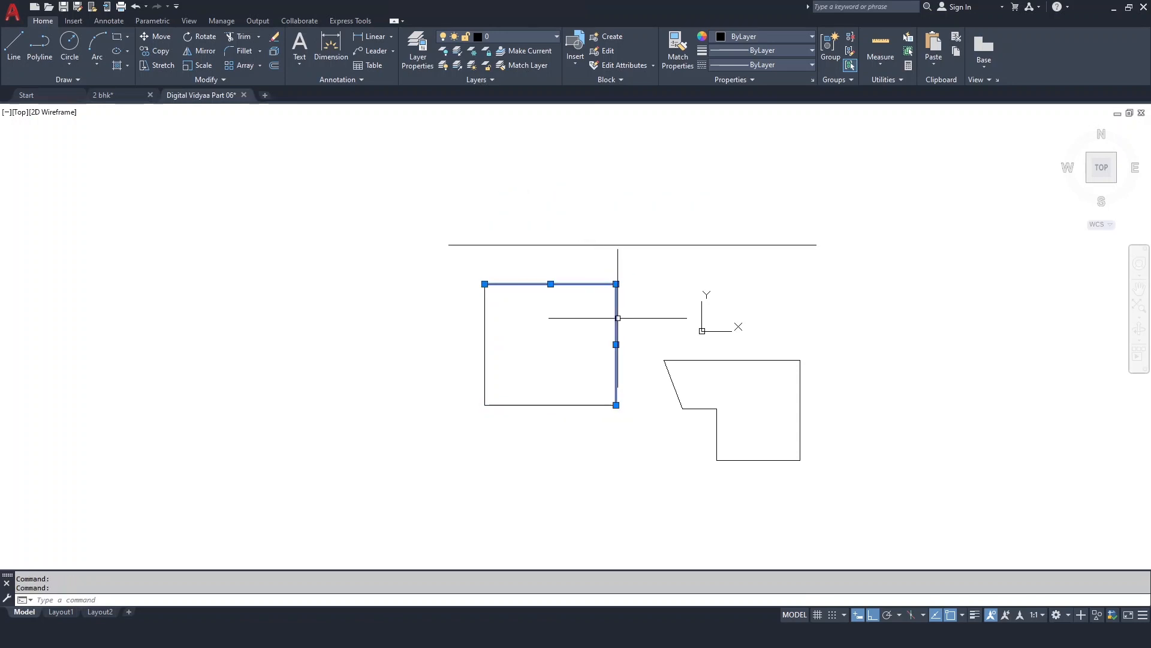
left_click(596, 405)
left_click(485, 367)
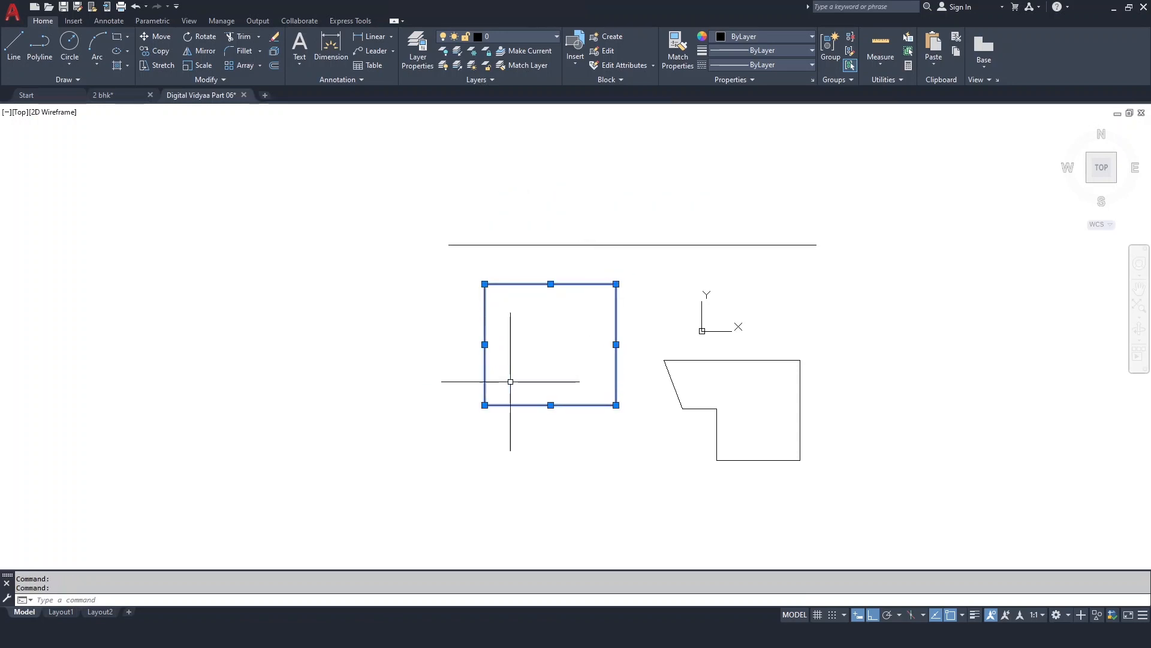
key("Escape")
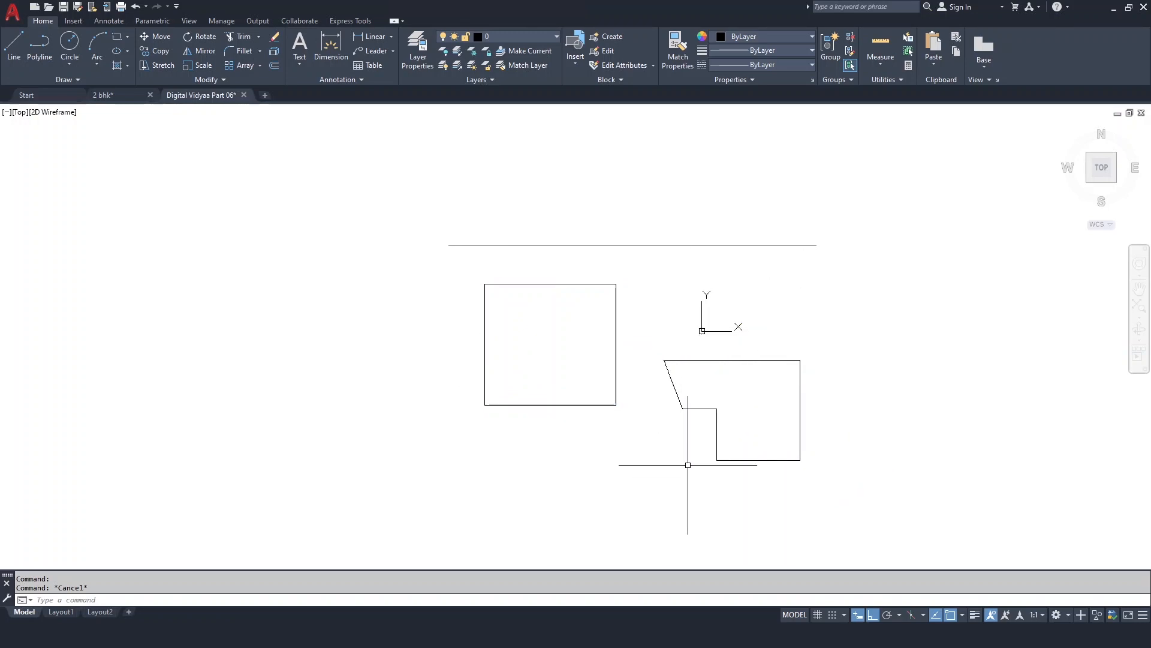
Step: Create a block named DESIGN BLOCK from the whole six-sided outline, with its lower-right corner as the base point
left_click(657, 333)
left_click(808, 518)
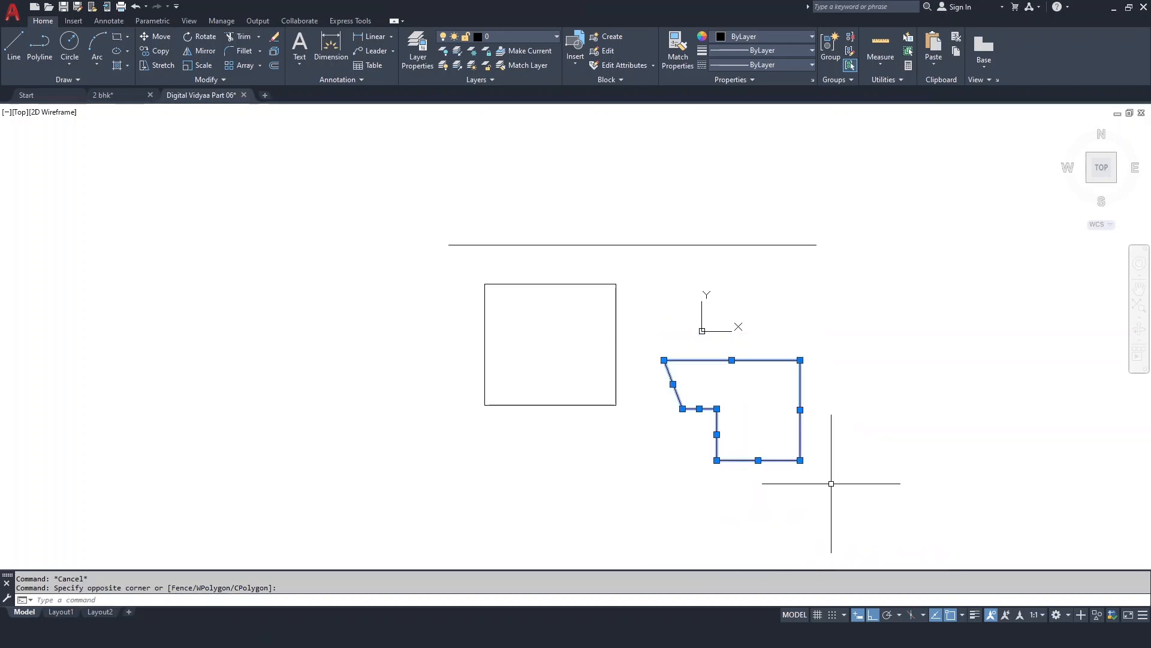
key("space")
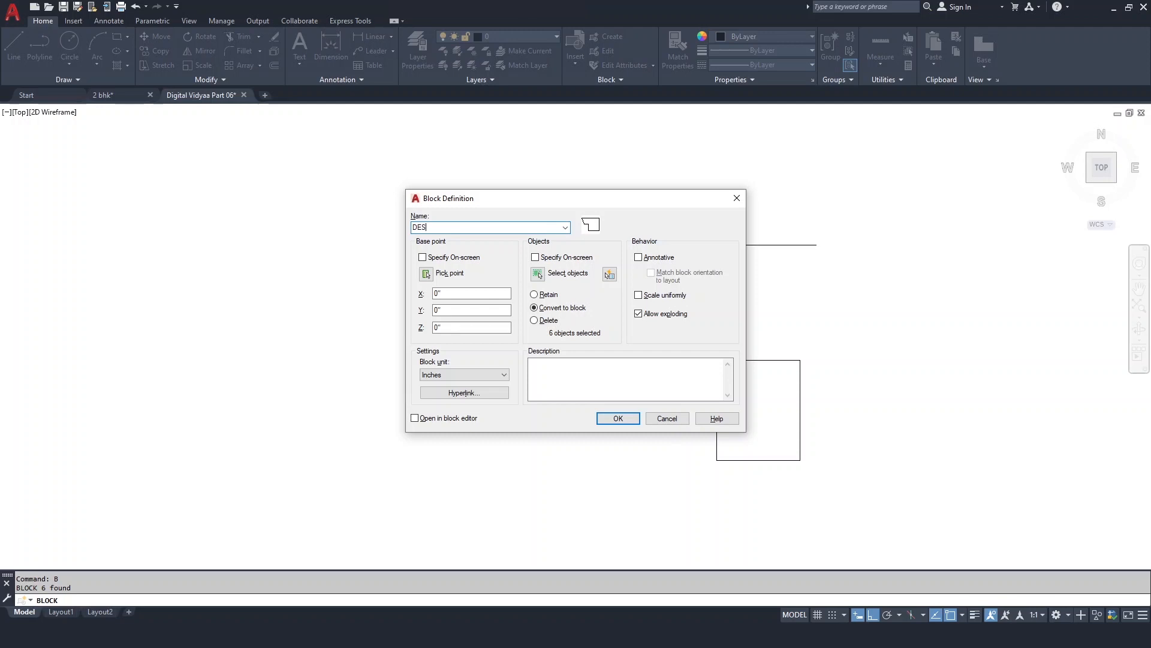
type("DESIGN BLOCK")
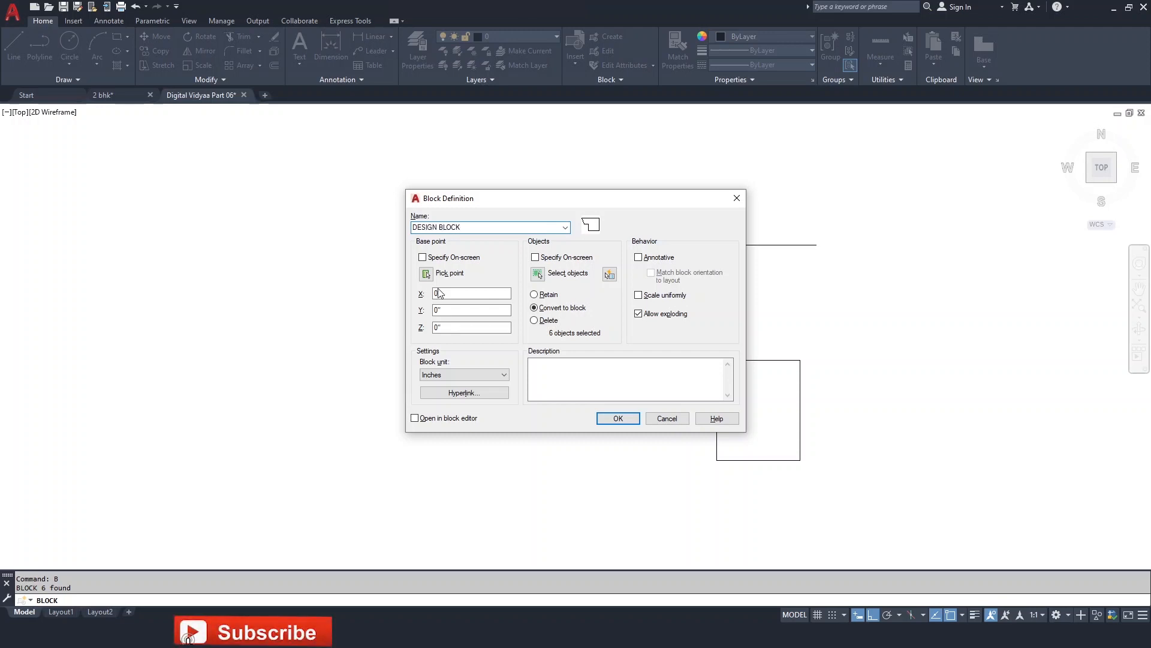
mouse_move(530, 207)
left_mouse_down()
mouse_move(340, 228)
mouse_move(326, 199)
left_mouse_up()
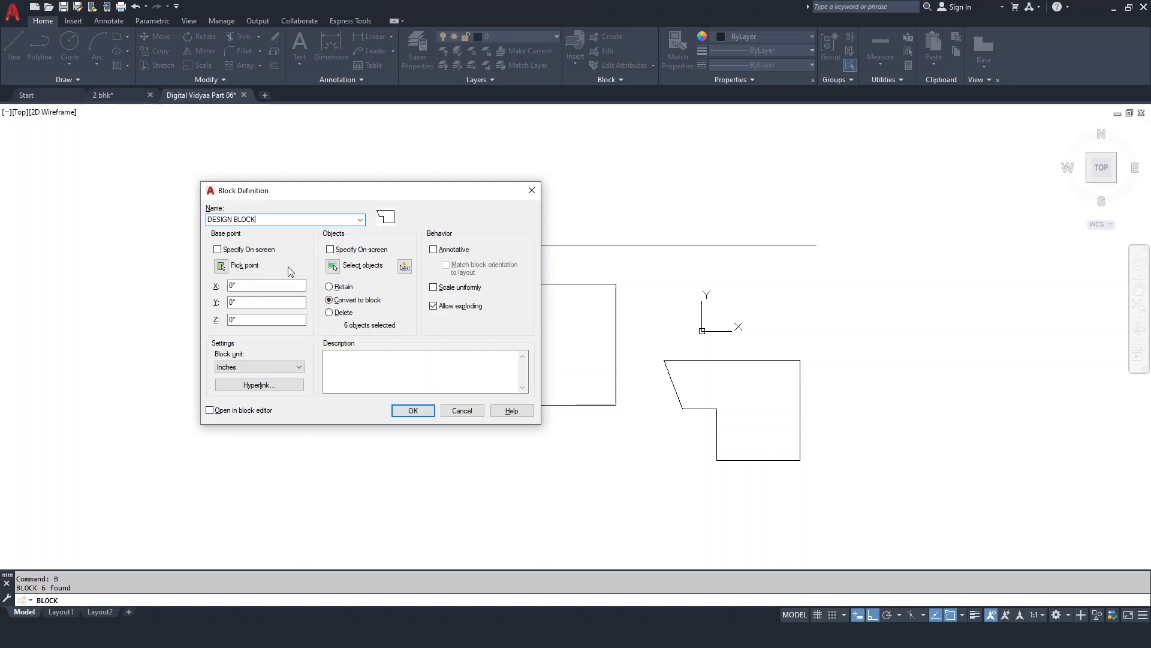
left_click(221, 266)
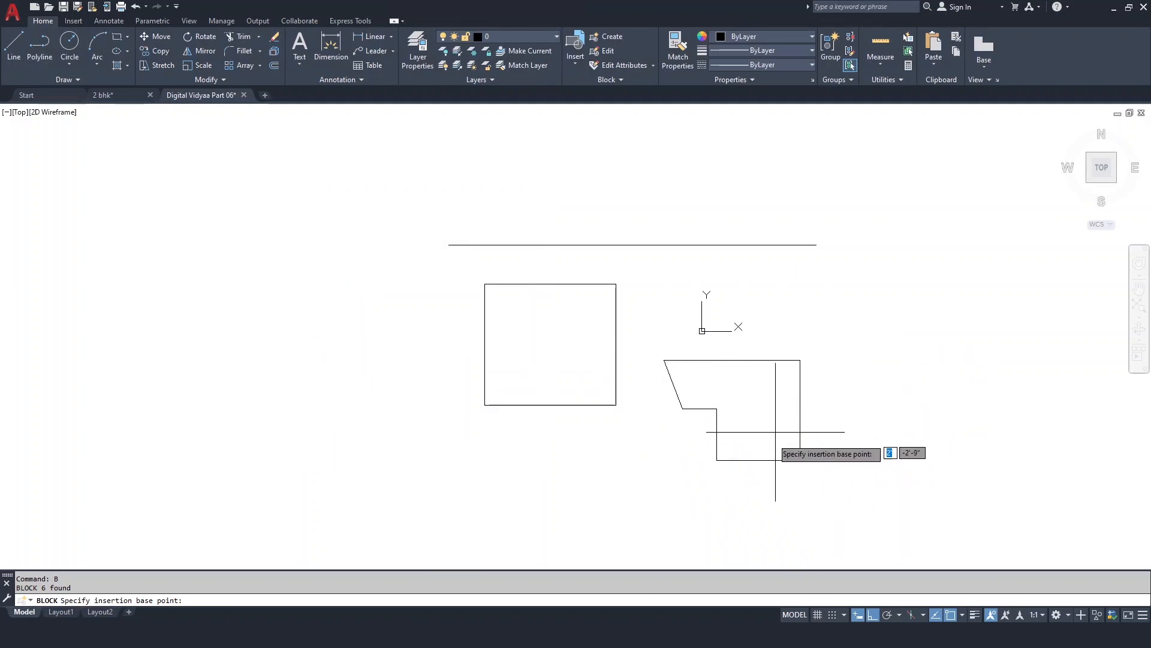
left_click(800, 460)
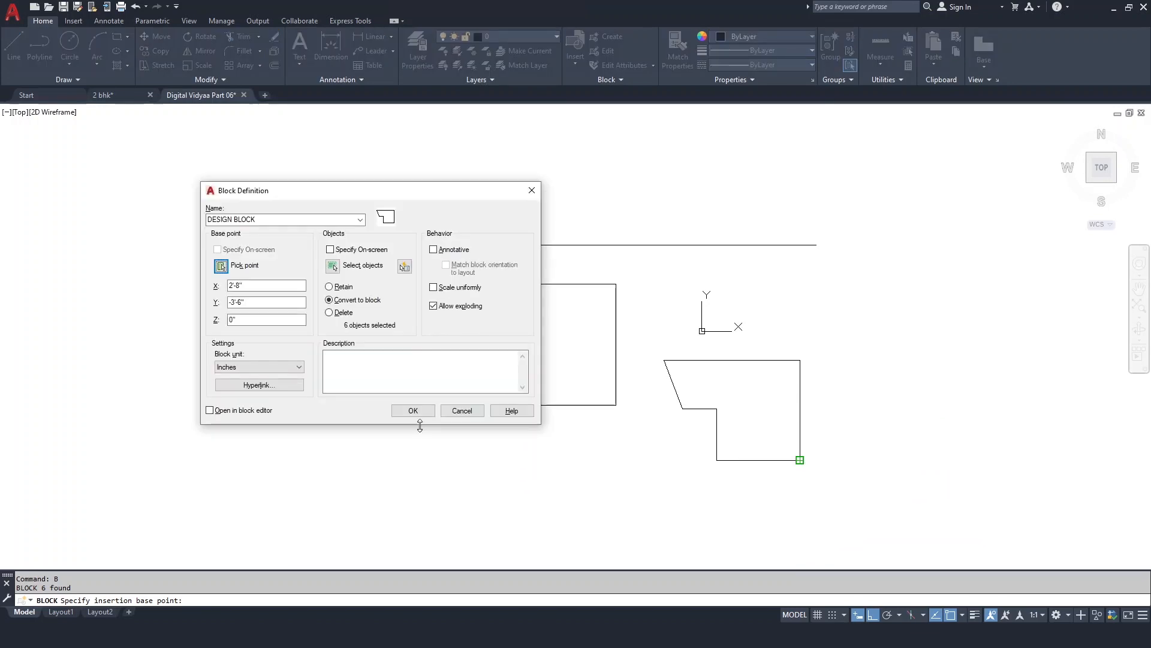
left_click(420, 415)
Step: Review the current-drawing, library and recent blocks for insertion, and place a recent DESIGN BLOCK to the left of the rectangle
type("i")
key("Return")
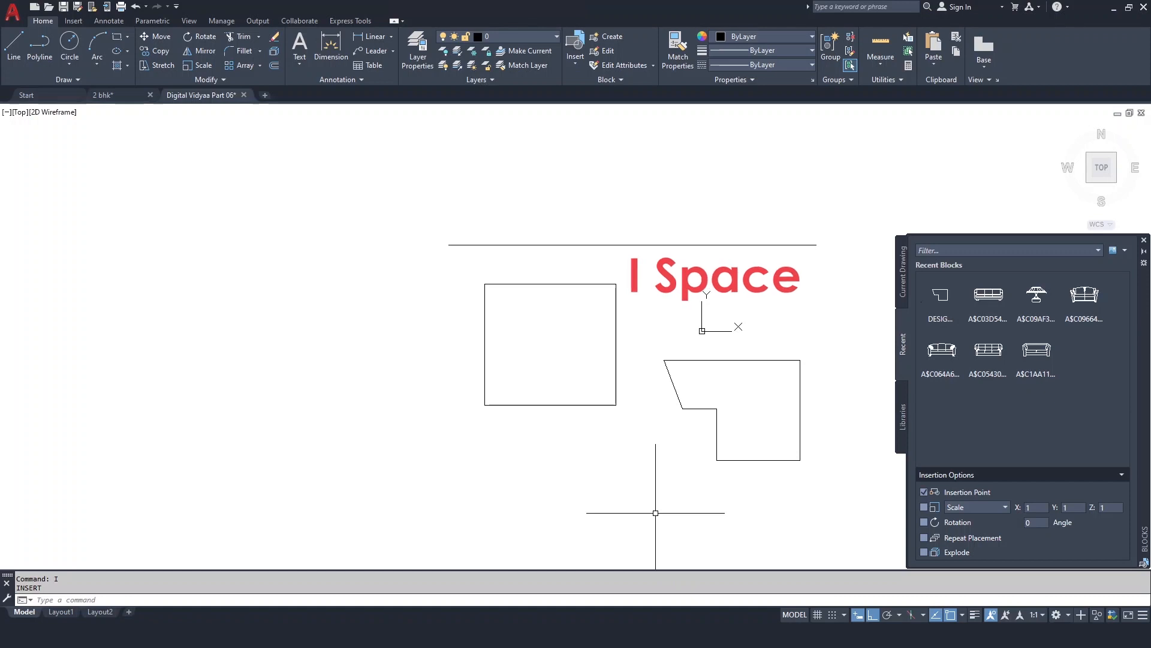
left_click(904, 288)
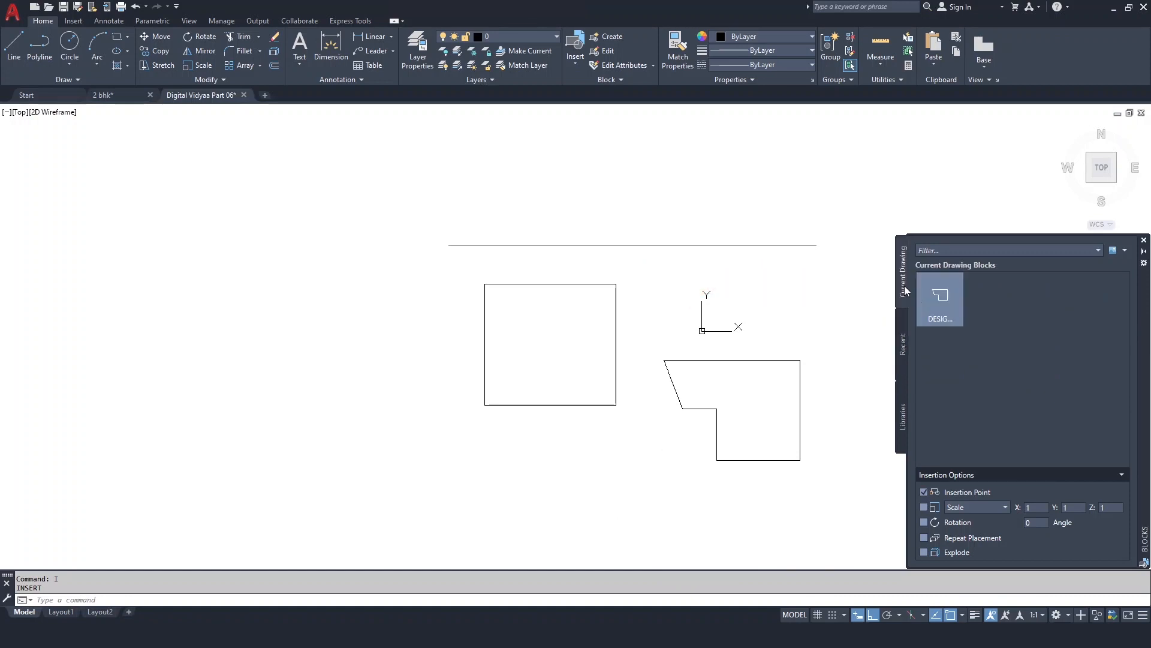
left_click(904, 411)
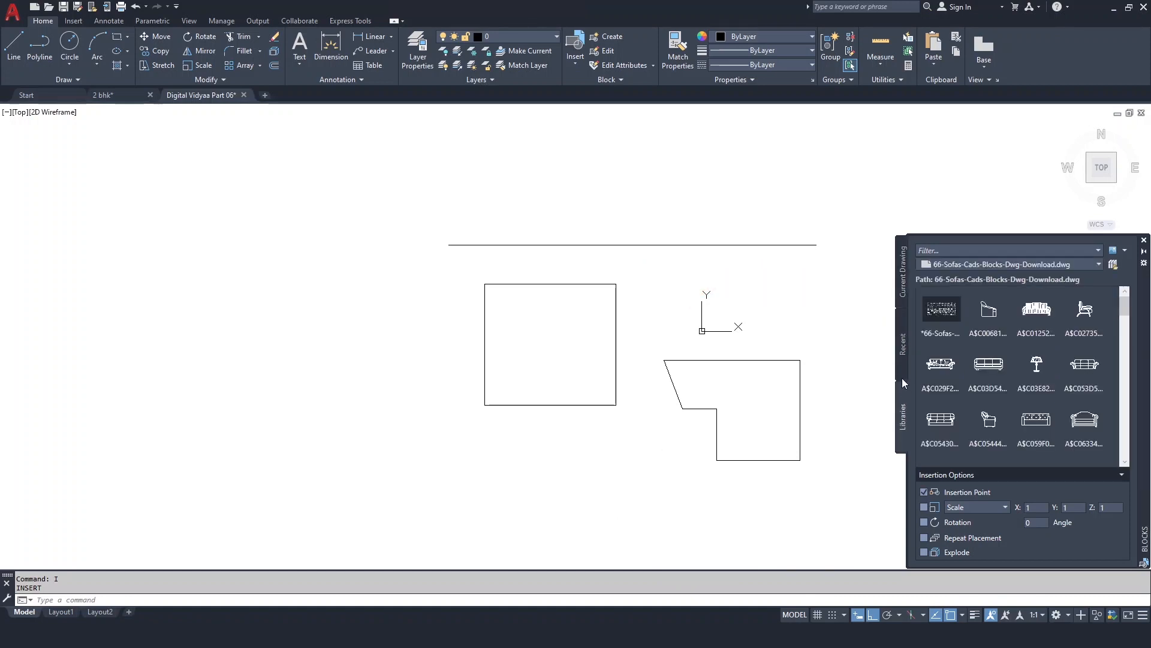
left_click(902, 345)
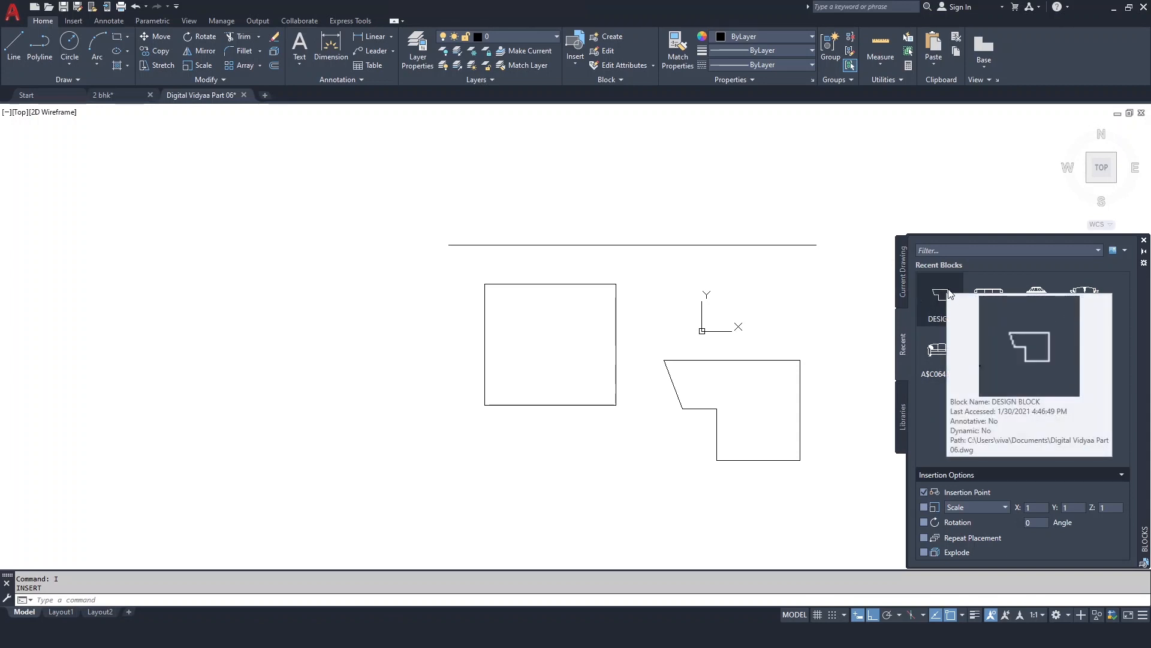
mouse_move(1003, 341)
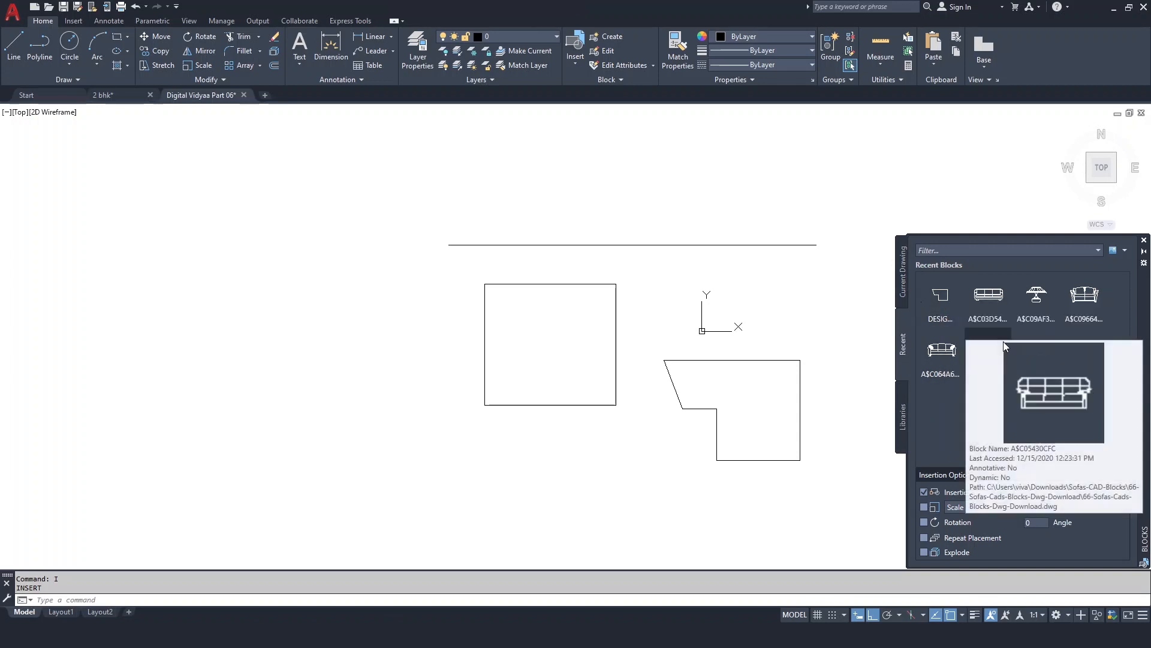
left_click(940, 299)
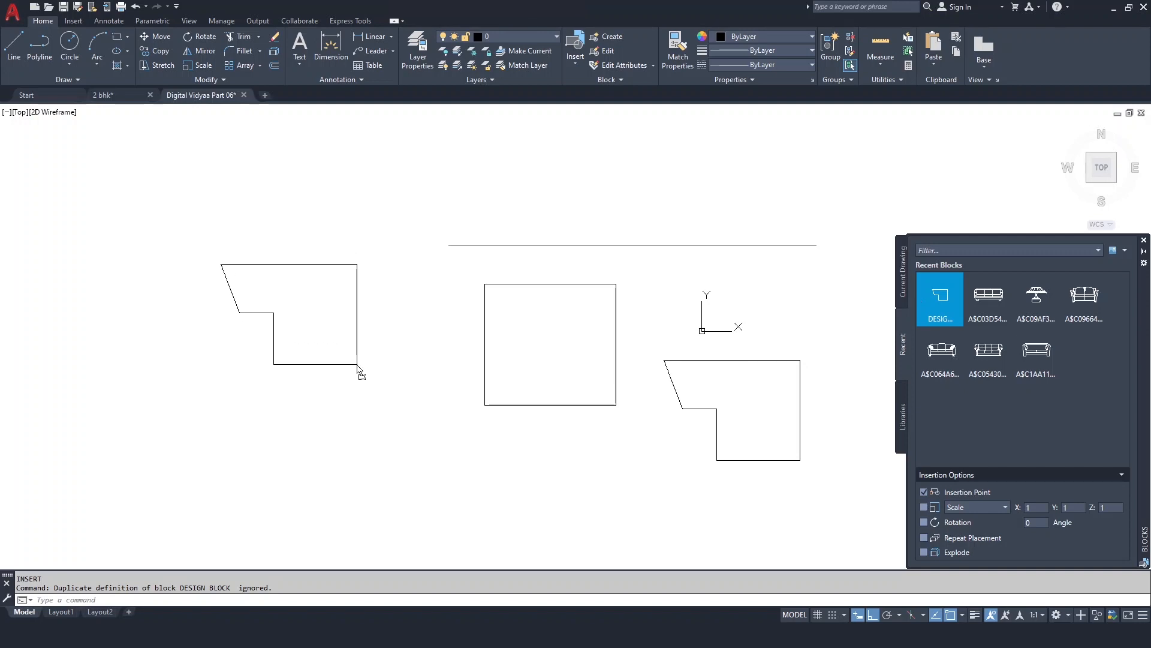
left_click(358, 367)
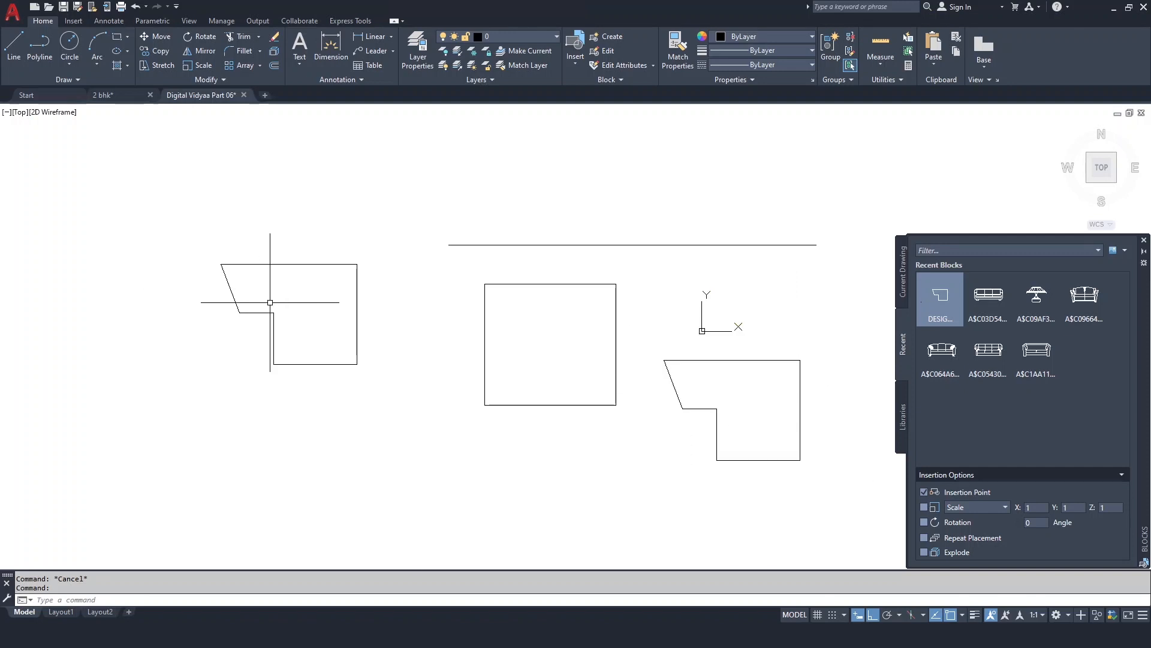
Step: Delete both DESIGN BLOCK instances from the drawing, on either side of the rectangle
left_click(185, 226)
left_click(360, 406)
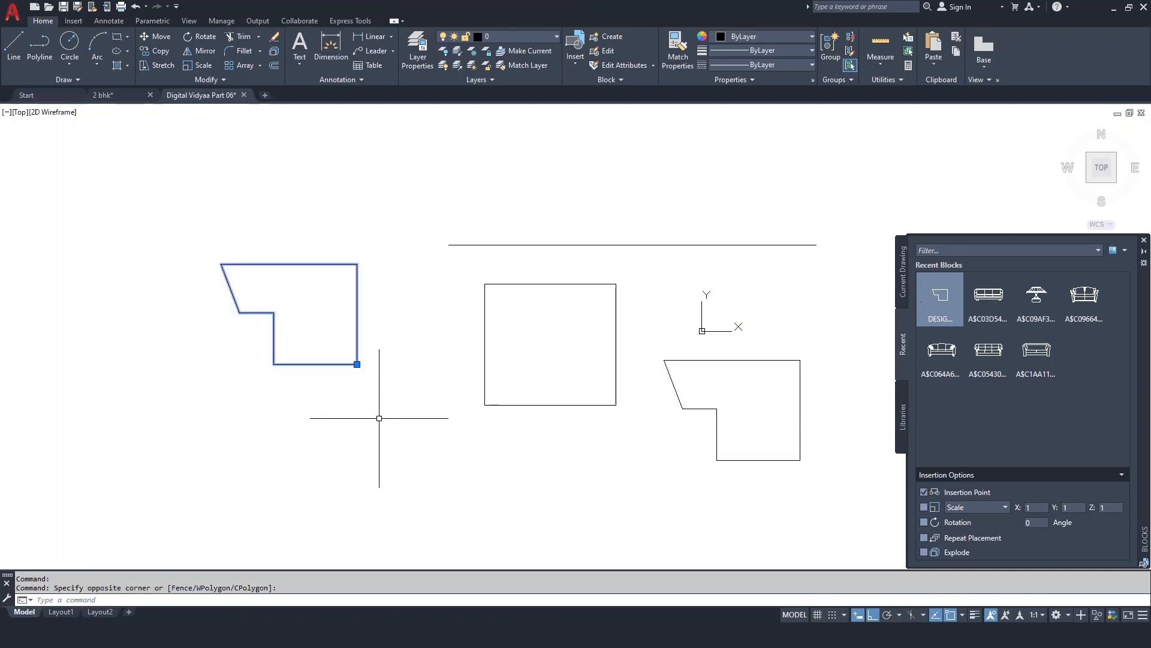
key("Delete")
left_click(646, 340)
left_click(825, 494)
key("Delete")
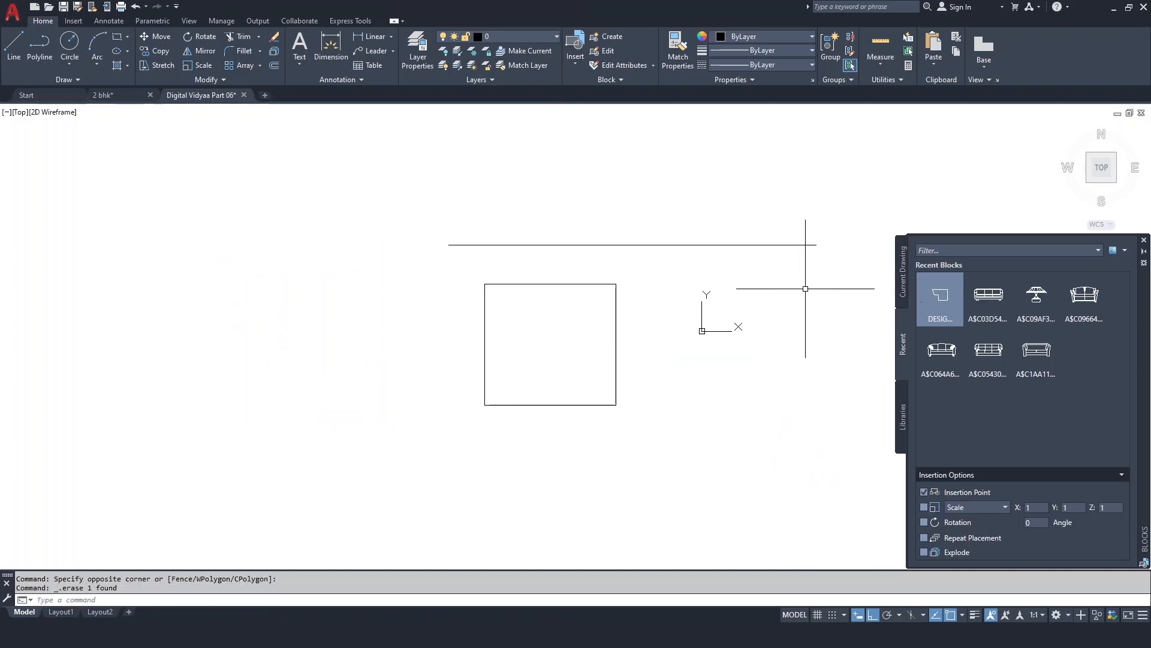
Step: Insert three copies of DESIGN BLOCK from the recent blocks, two to the left of the rectangle and one to its right
type("I")
key("Return")
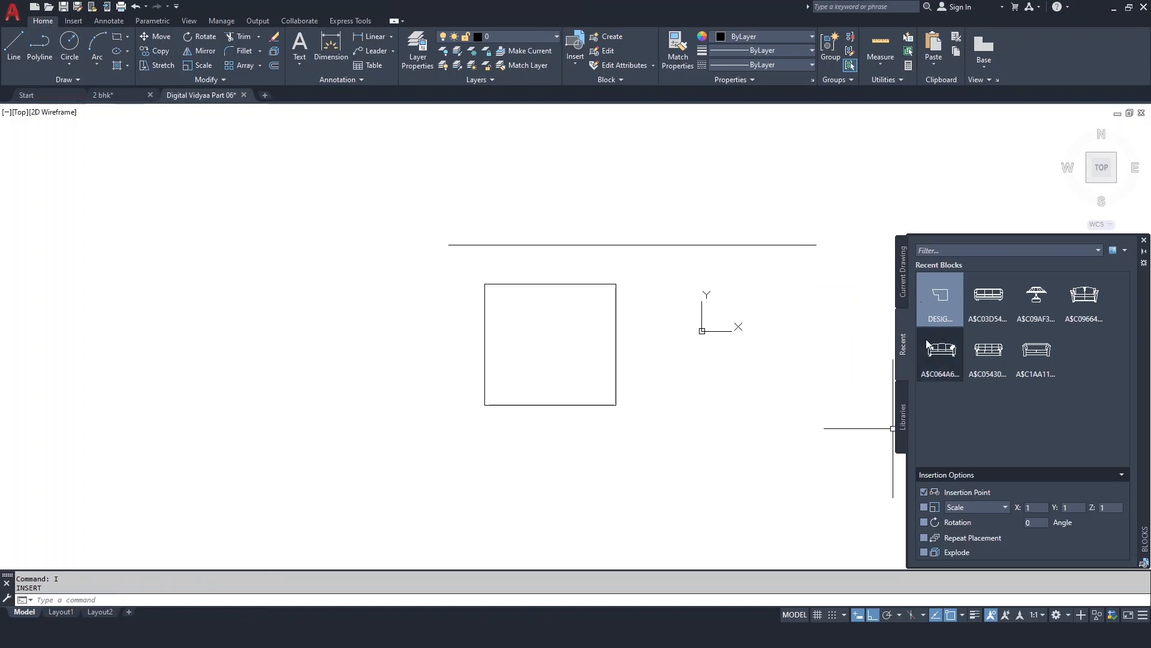
left_click_drag(938, 300, 410, 364)
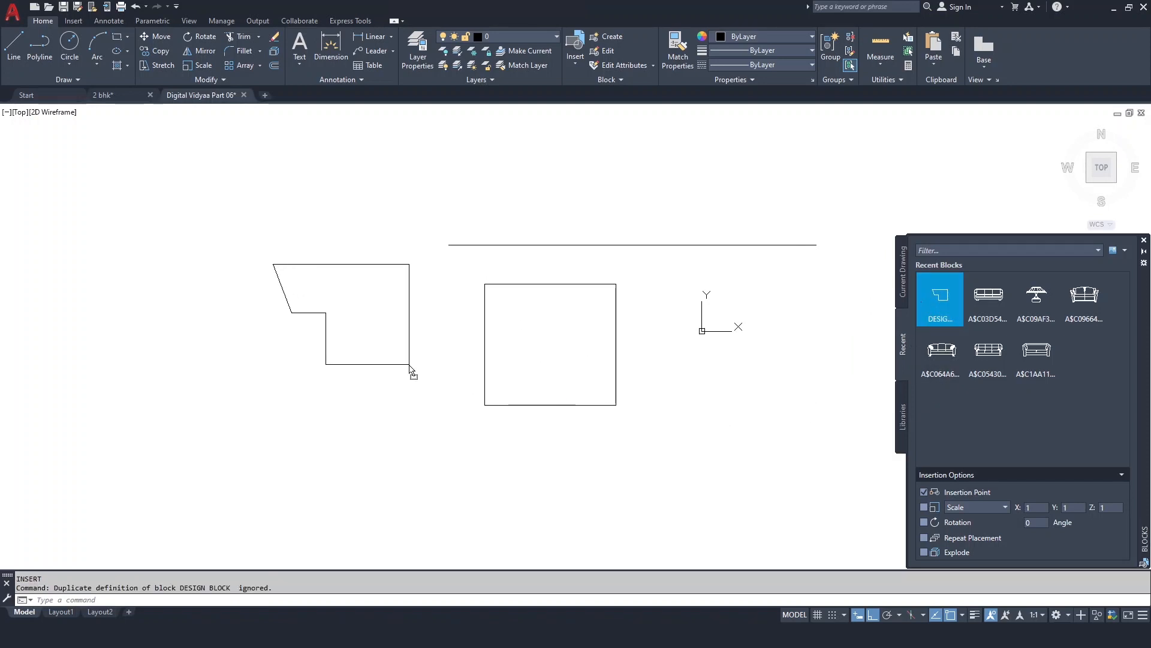
left_click_drag(956, 298, 794, 399)
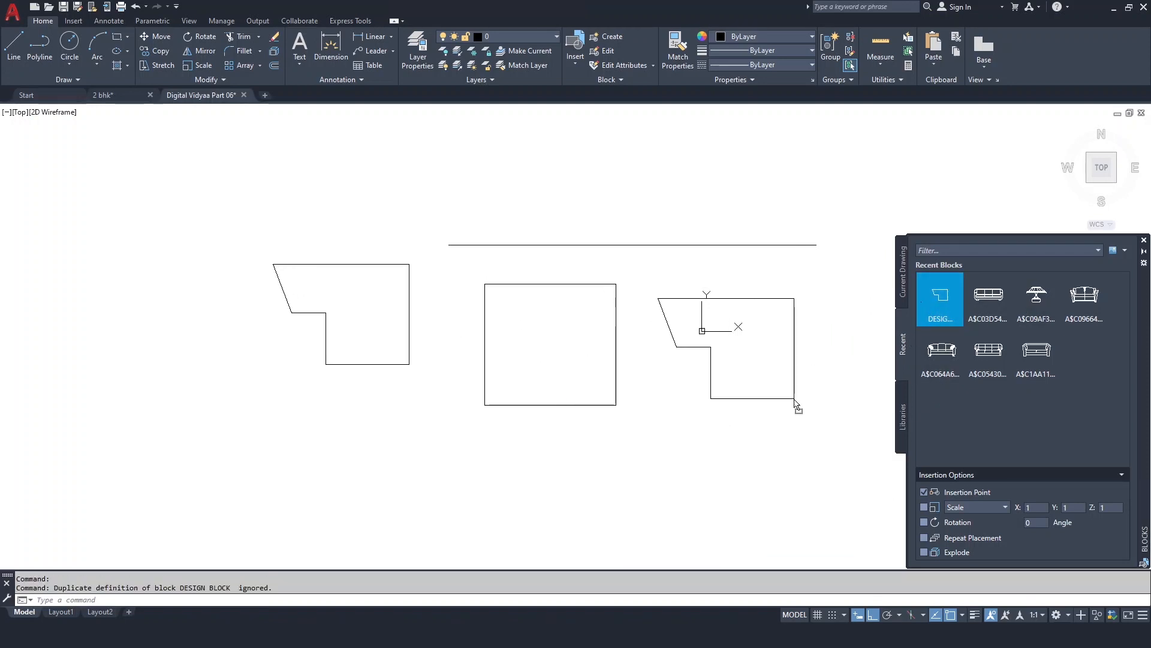
left_click_drag(942, 311, 230, 405)
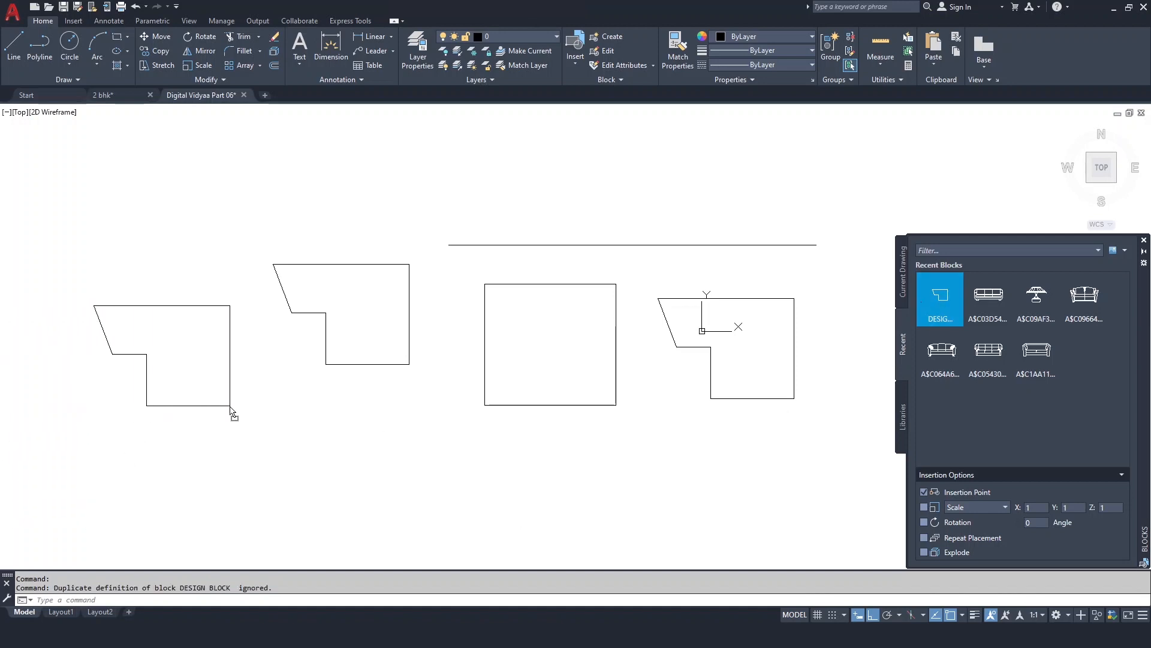